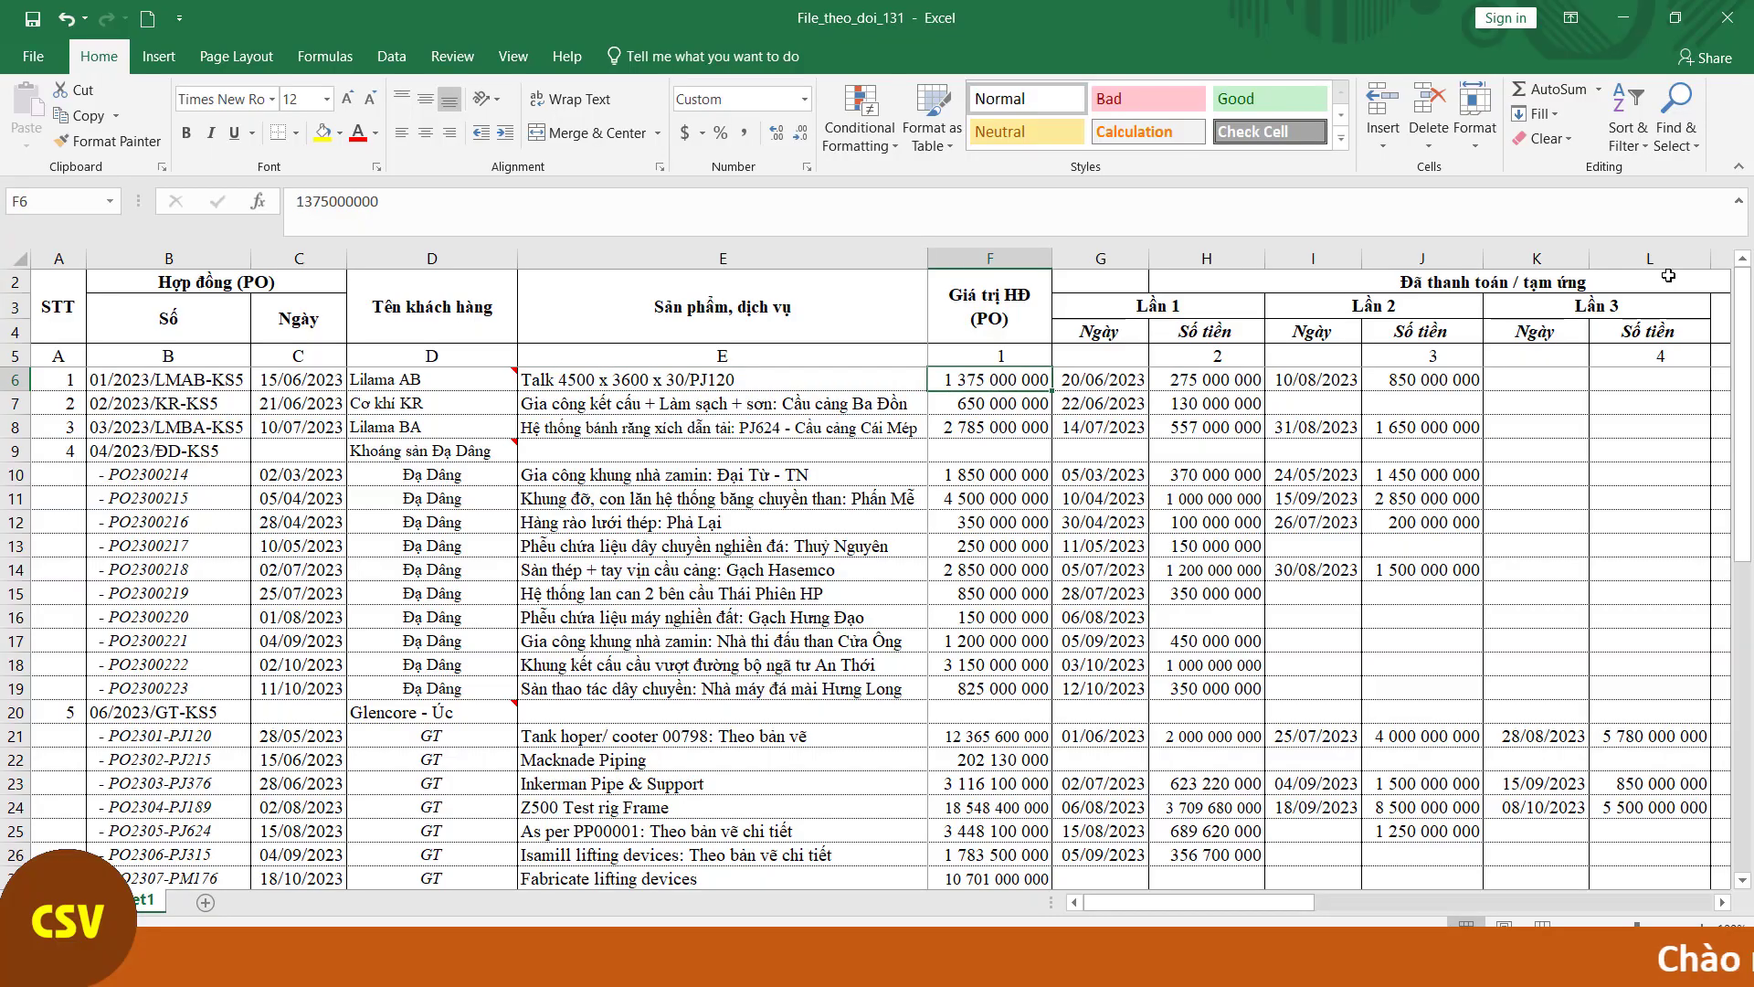
pyautogui.press('Right')
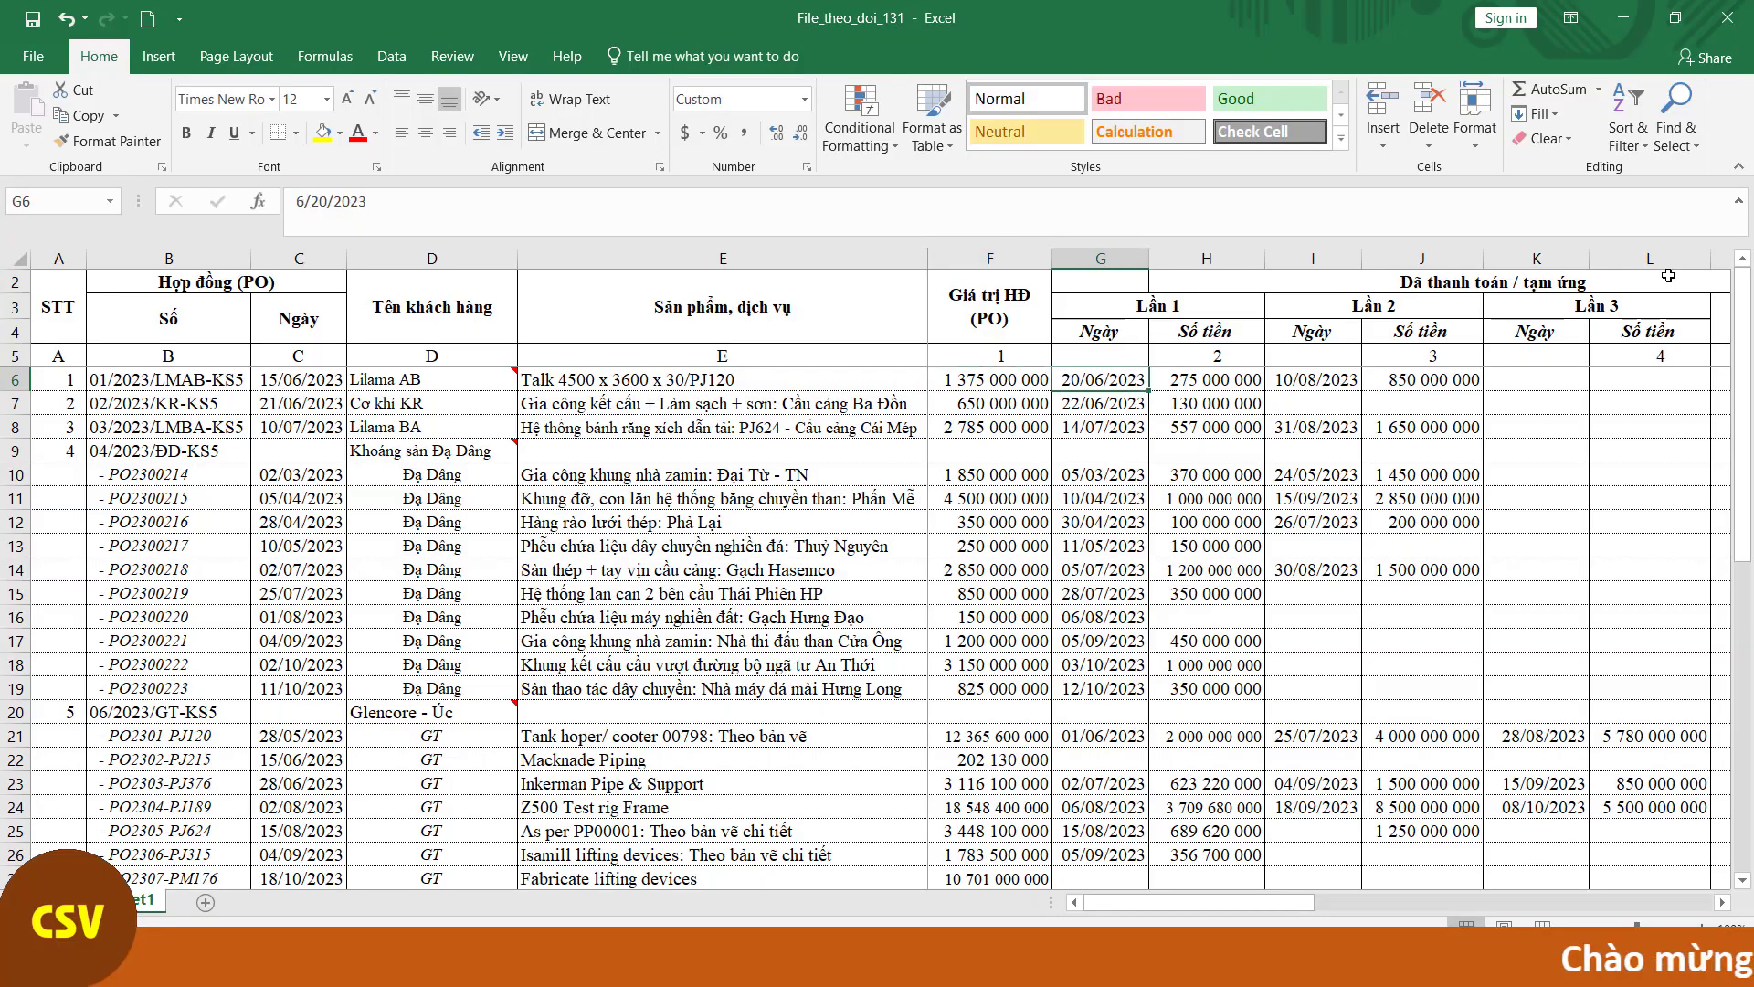
pyautogui.press('Right')
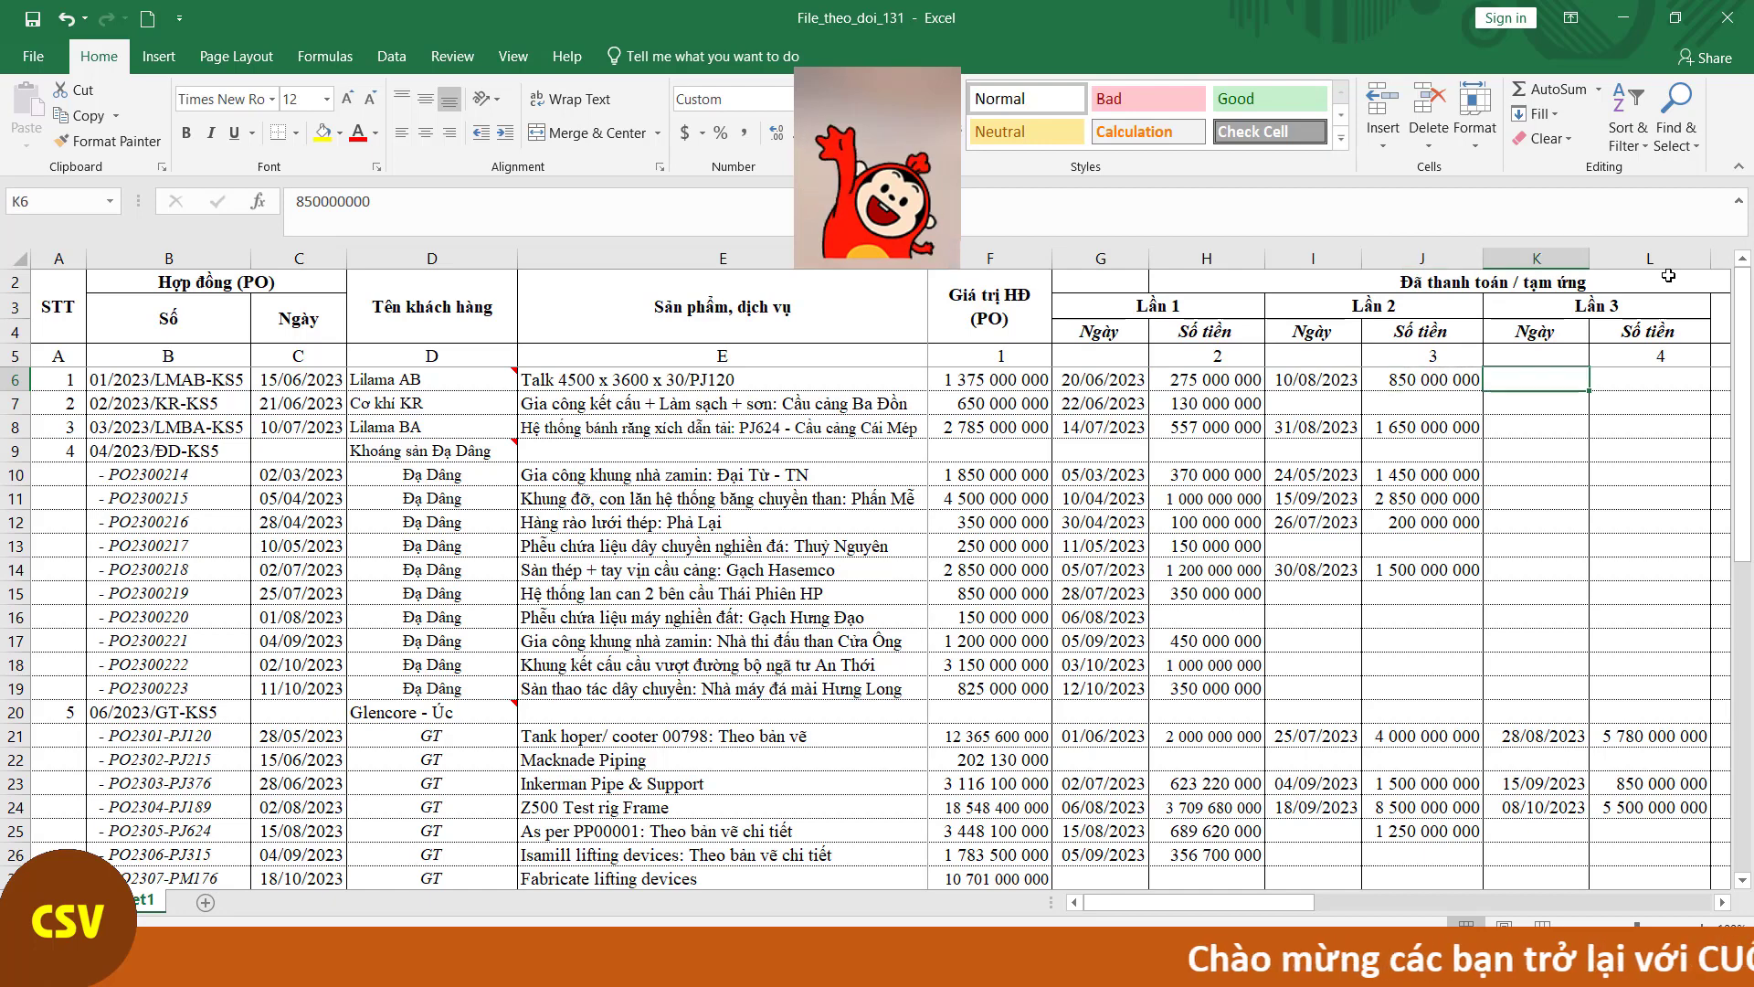
pyautogui.press('Right')
pyautogui.press('Right')
pyautogui.press('Right')
pyautogui.press('Right')
pyautogui.press('Right')
pyautogui.press('Right')
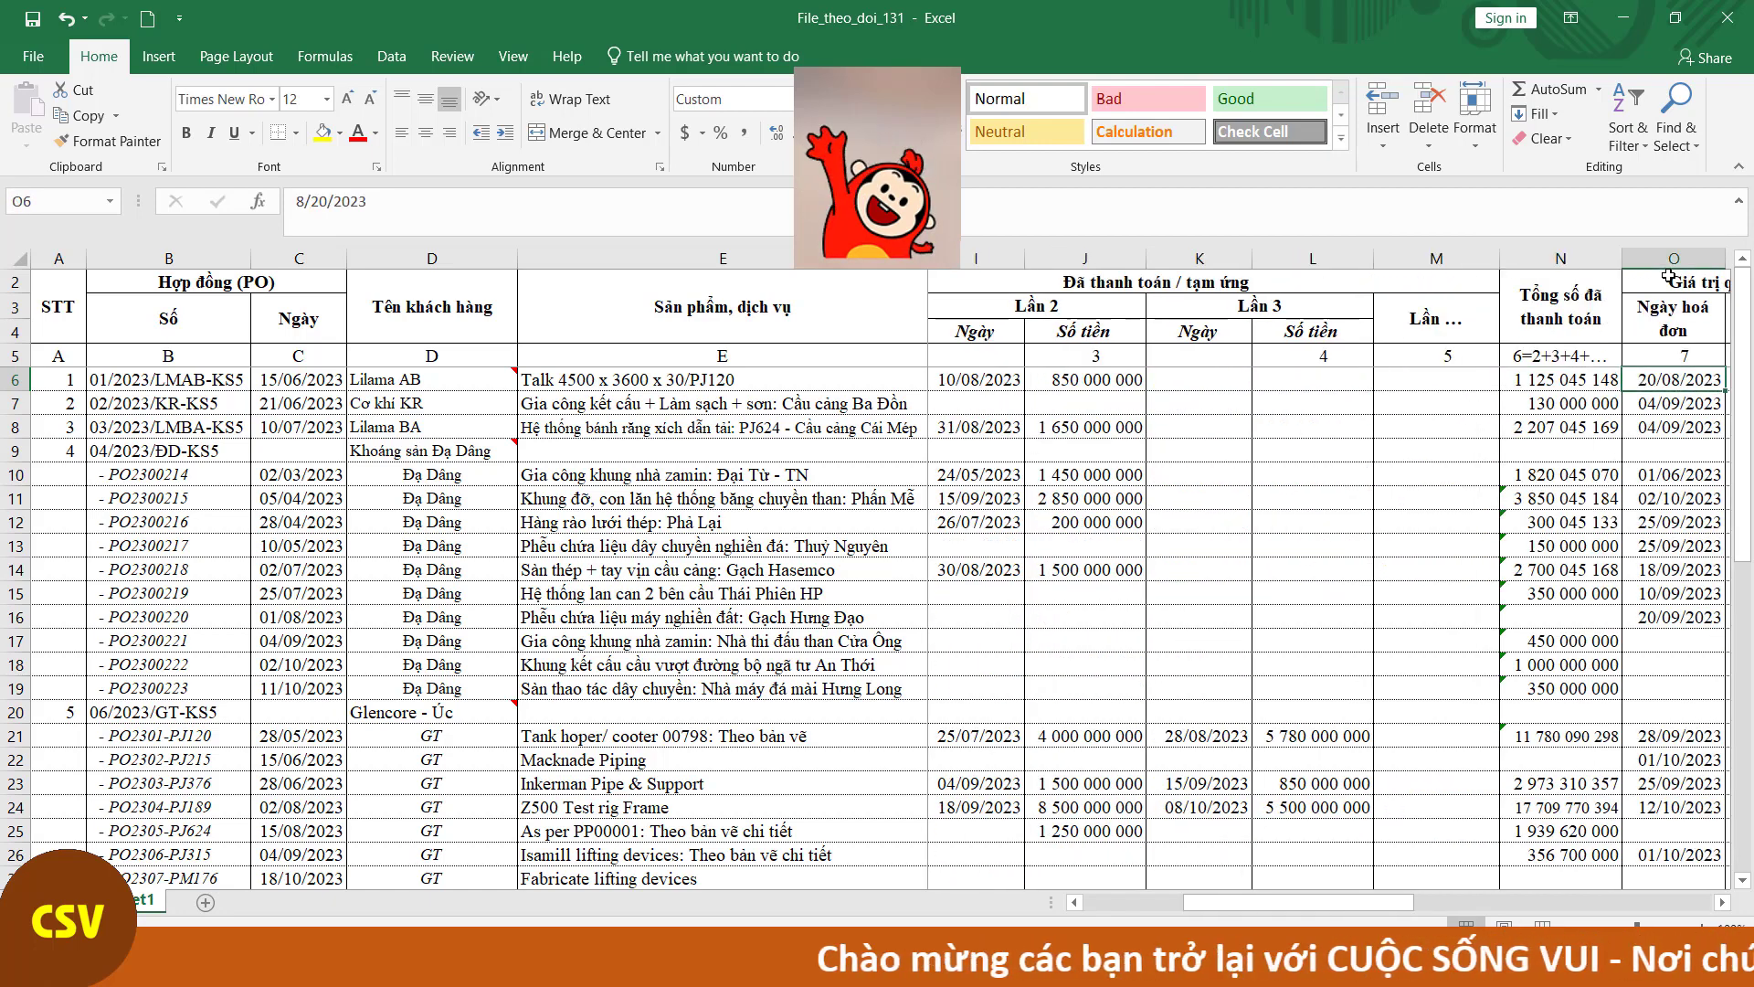
pyautogui.press('Right')
pyautogui.press('Right')
pyautogui.press('Right')
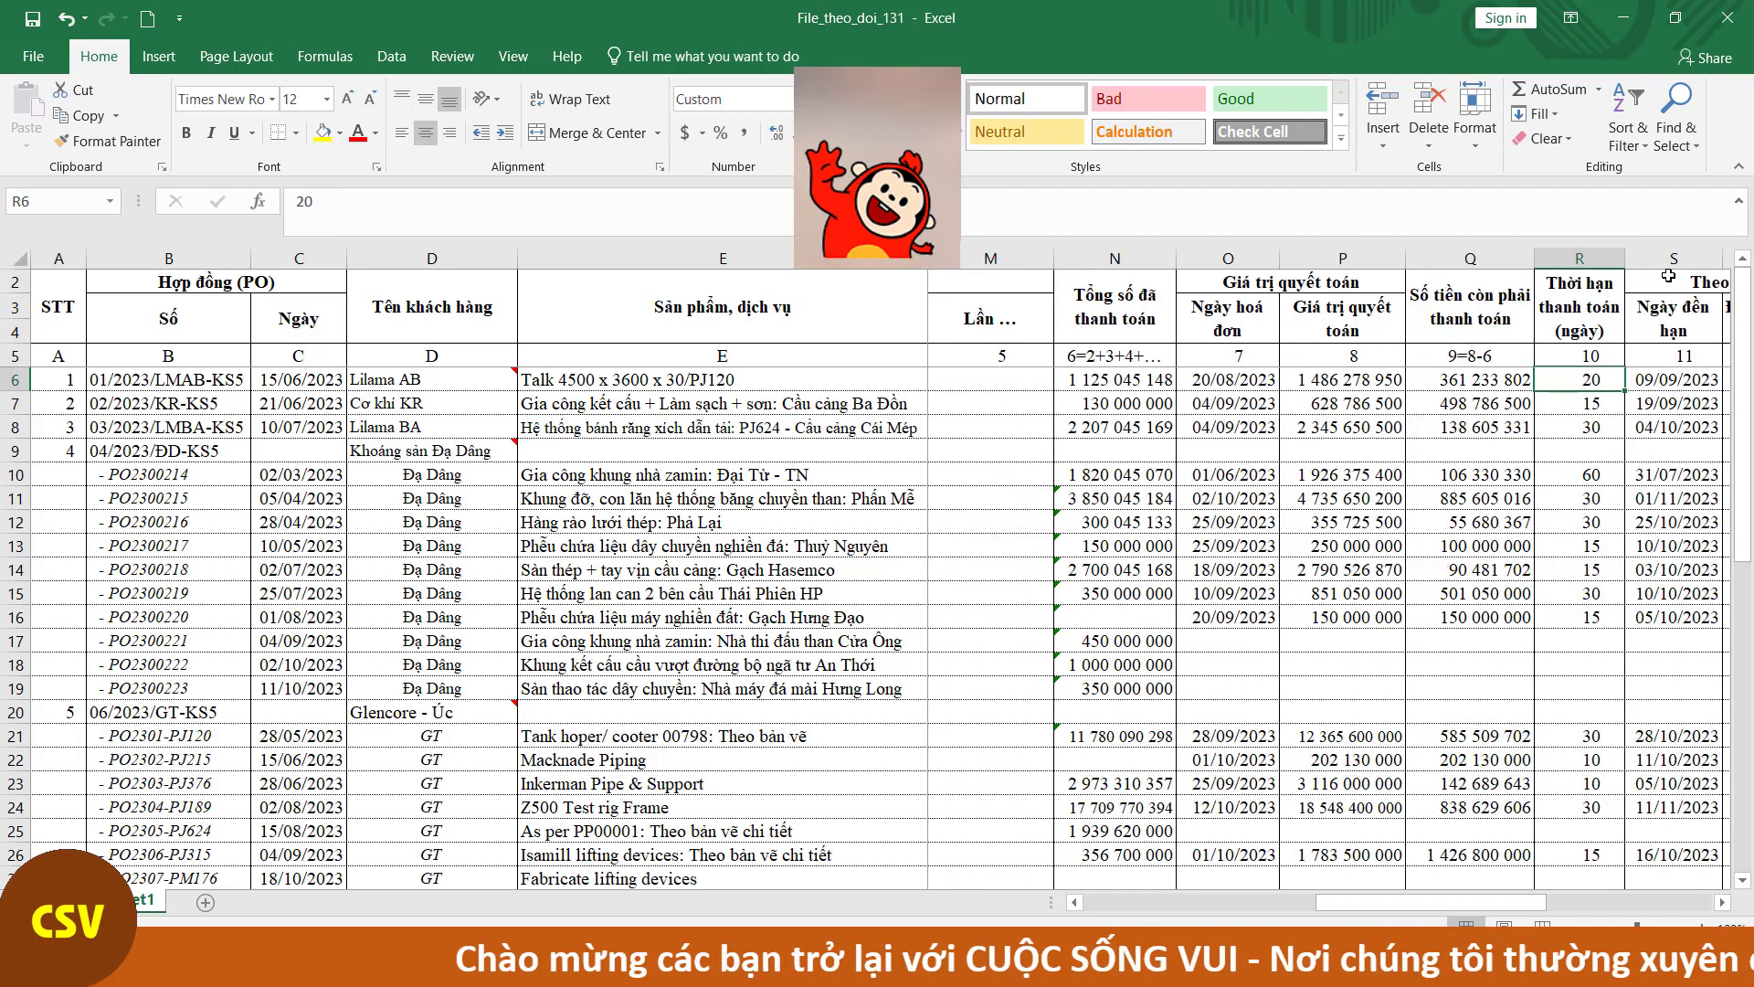
pyautogui.press('Right')
pyautogui.press('Right')
pyautogui.press('Right')
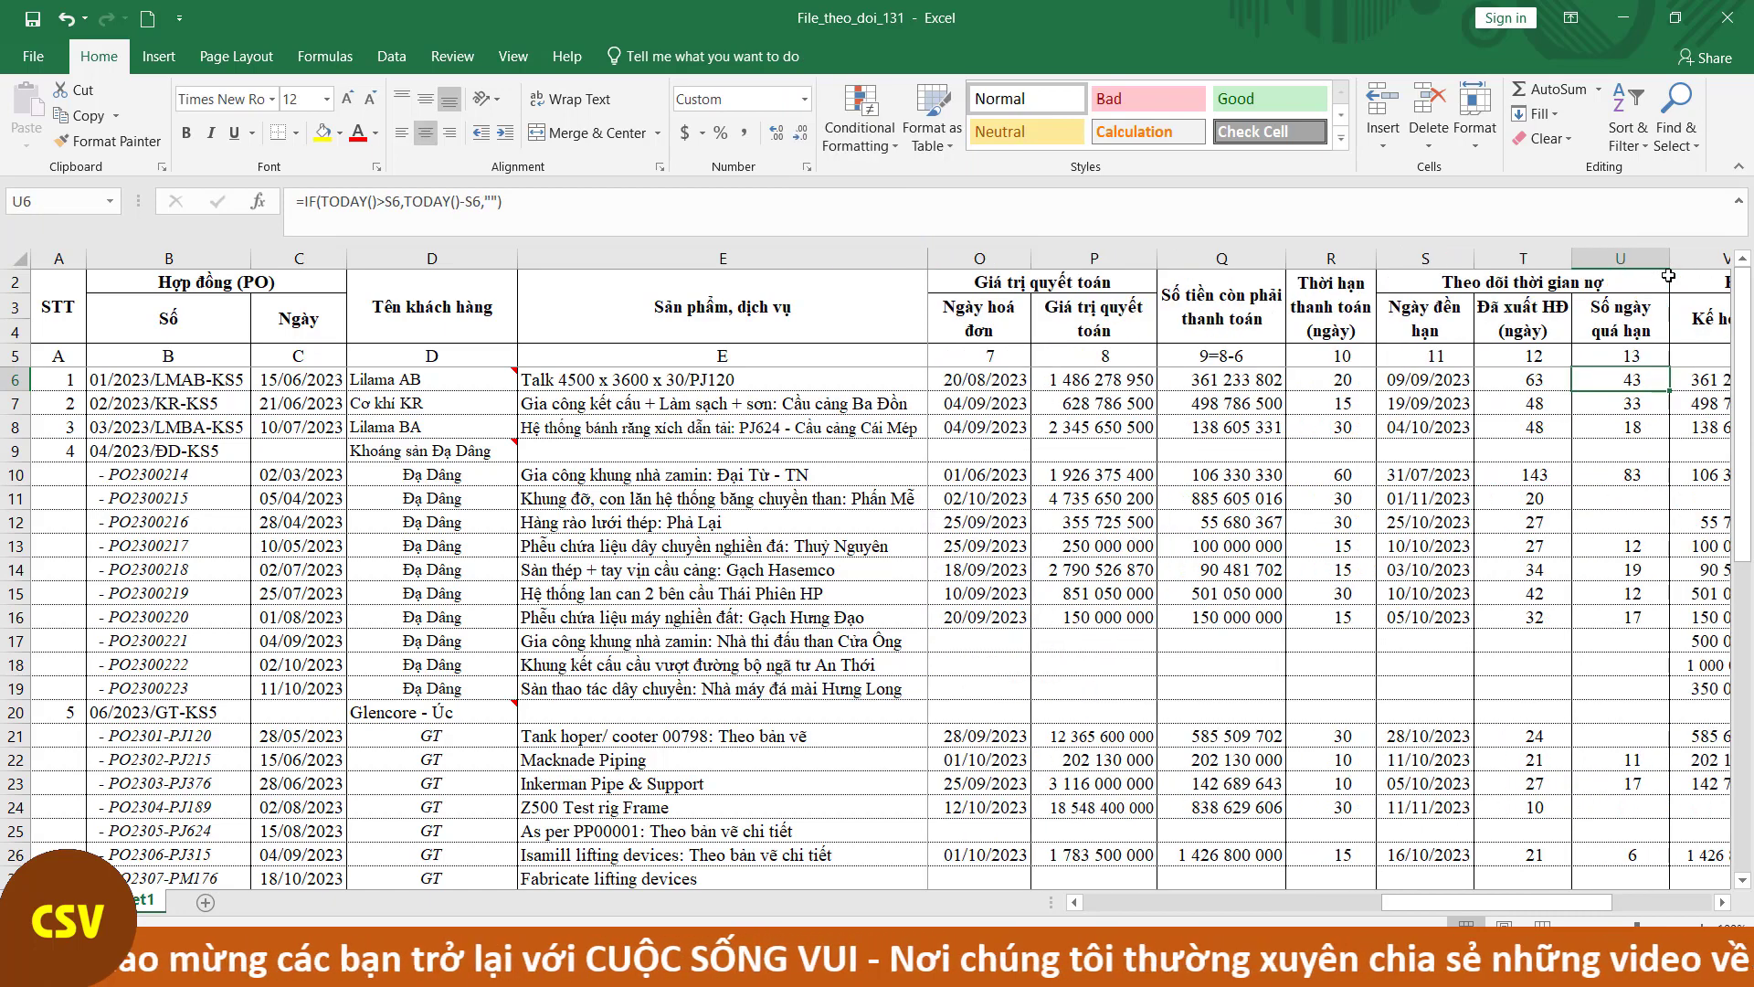
pyautogui.hotkey('ctrl', 'Left')
pyautogui.press('Up')
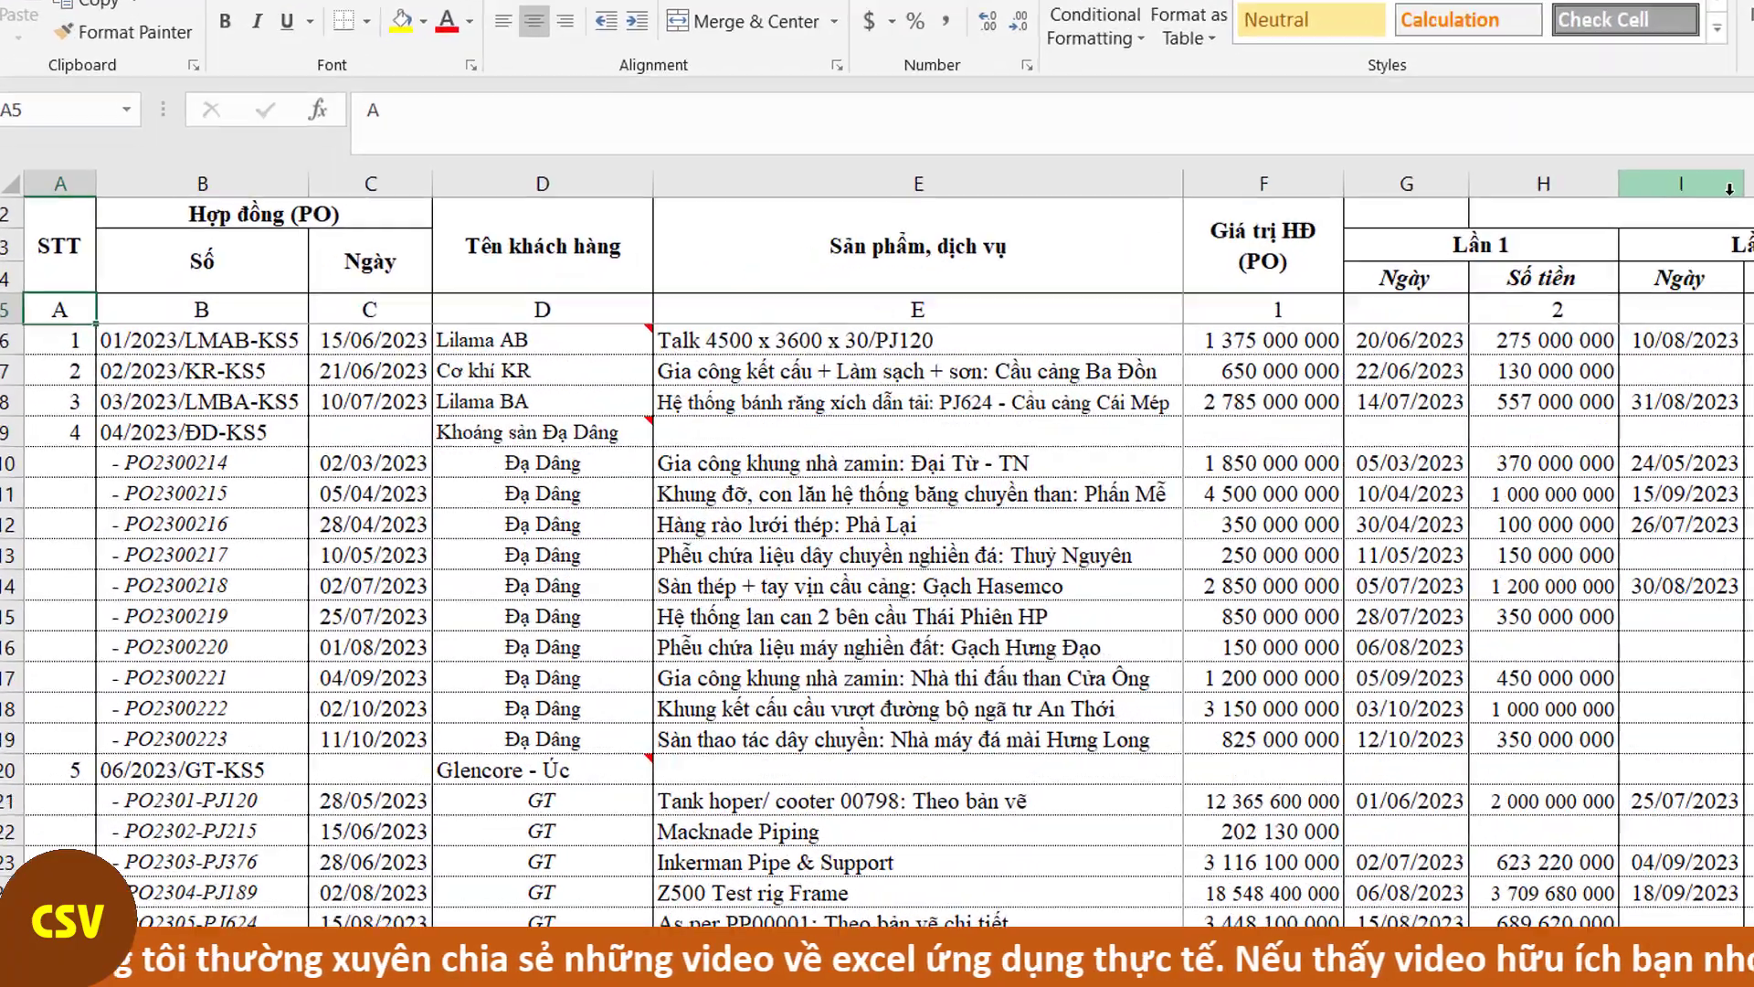
pyautogui.press('Right')
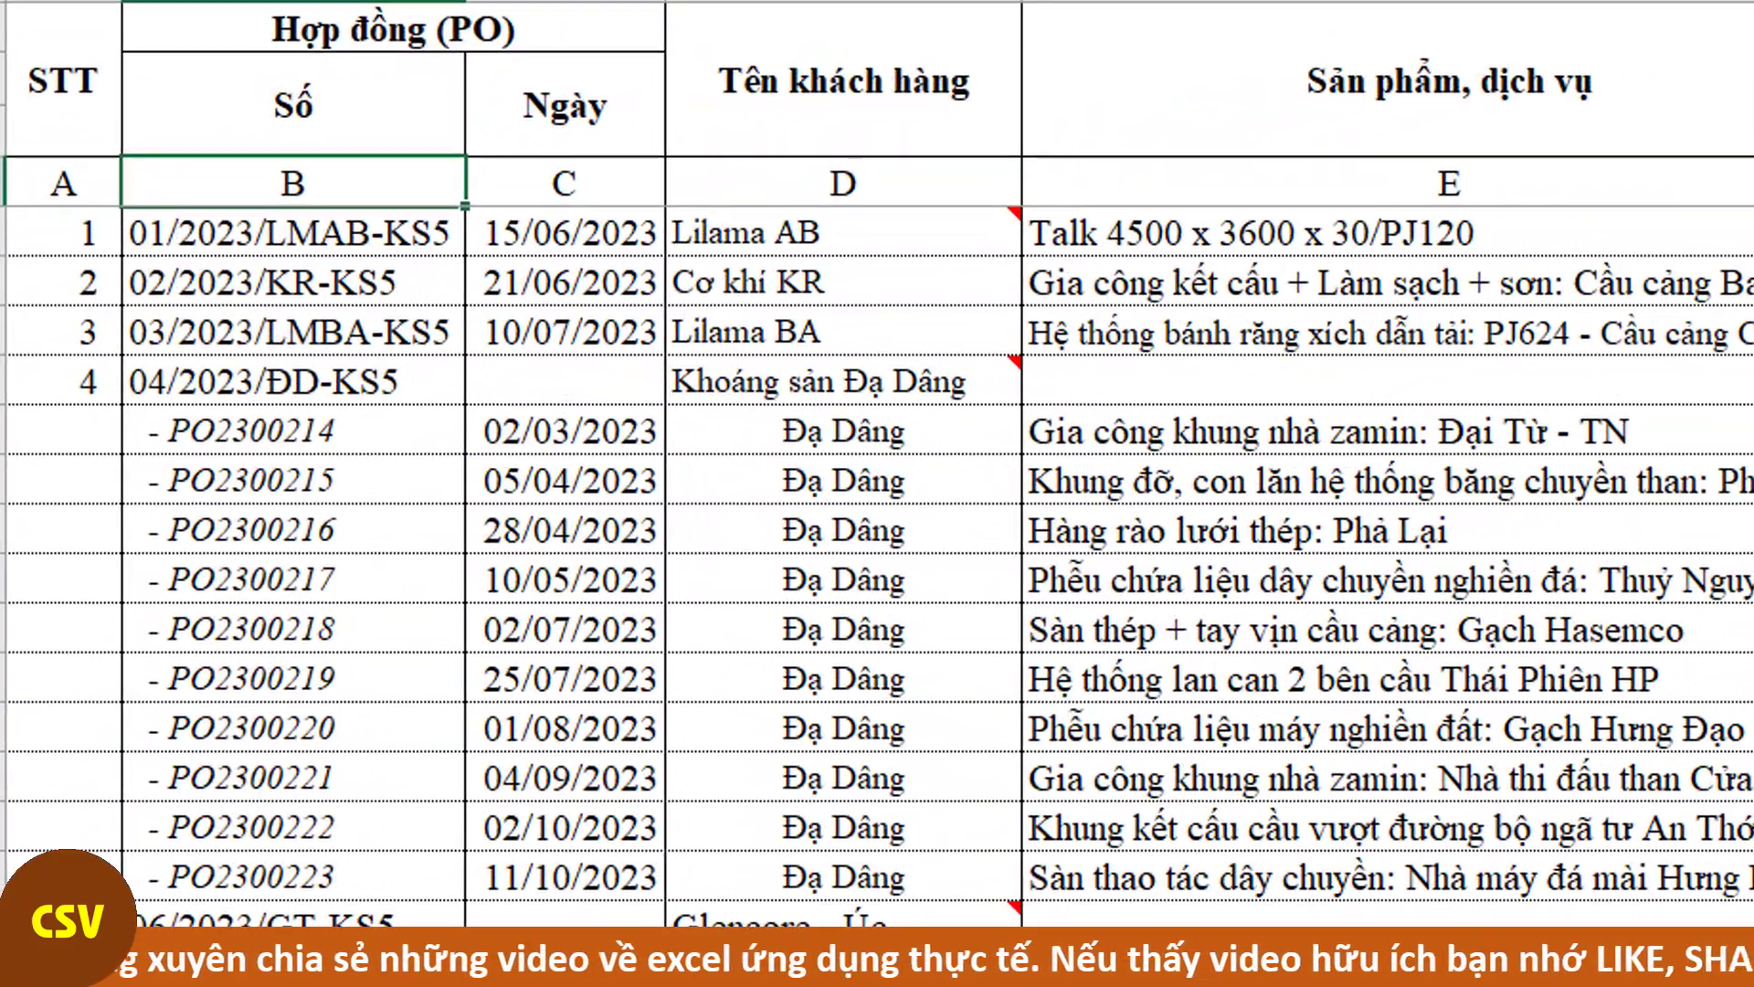
pyautogui.click(293, 103)
pyautogui.press('Right')
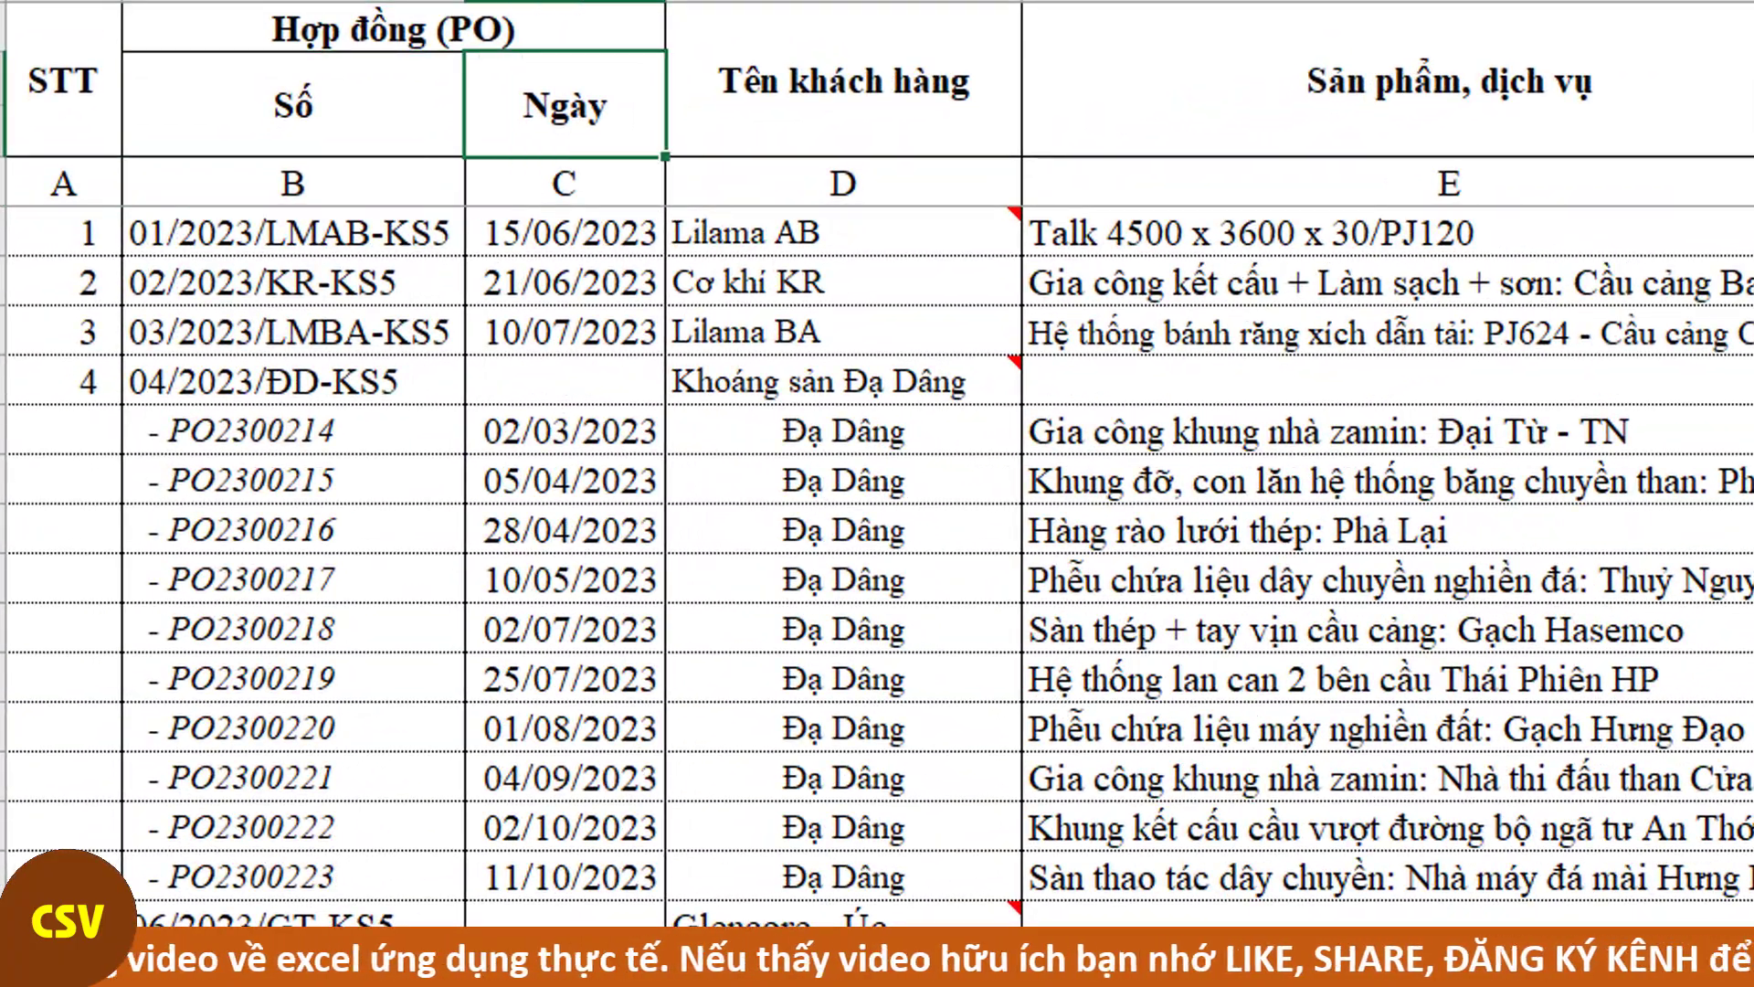
pyautogui.press('Down')
pyautogui.press('Down')
pyautogui.click(293, 232)
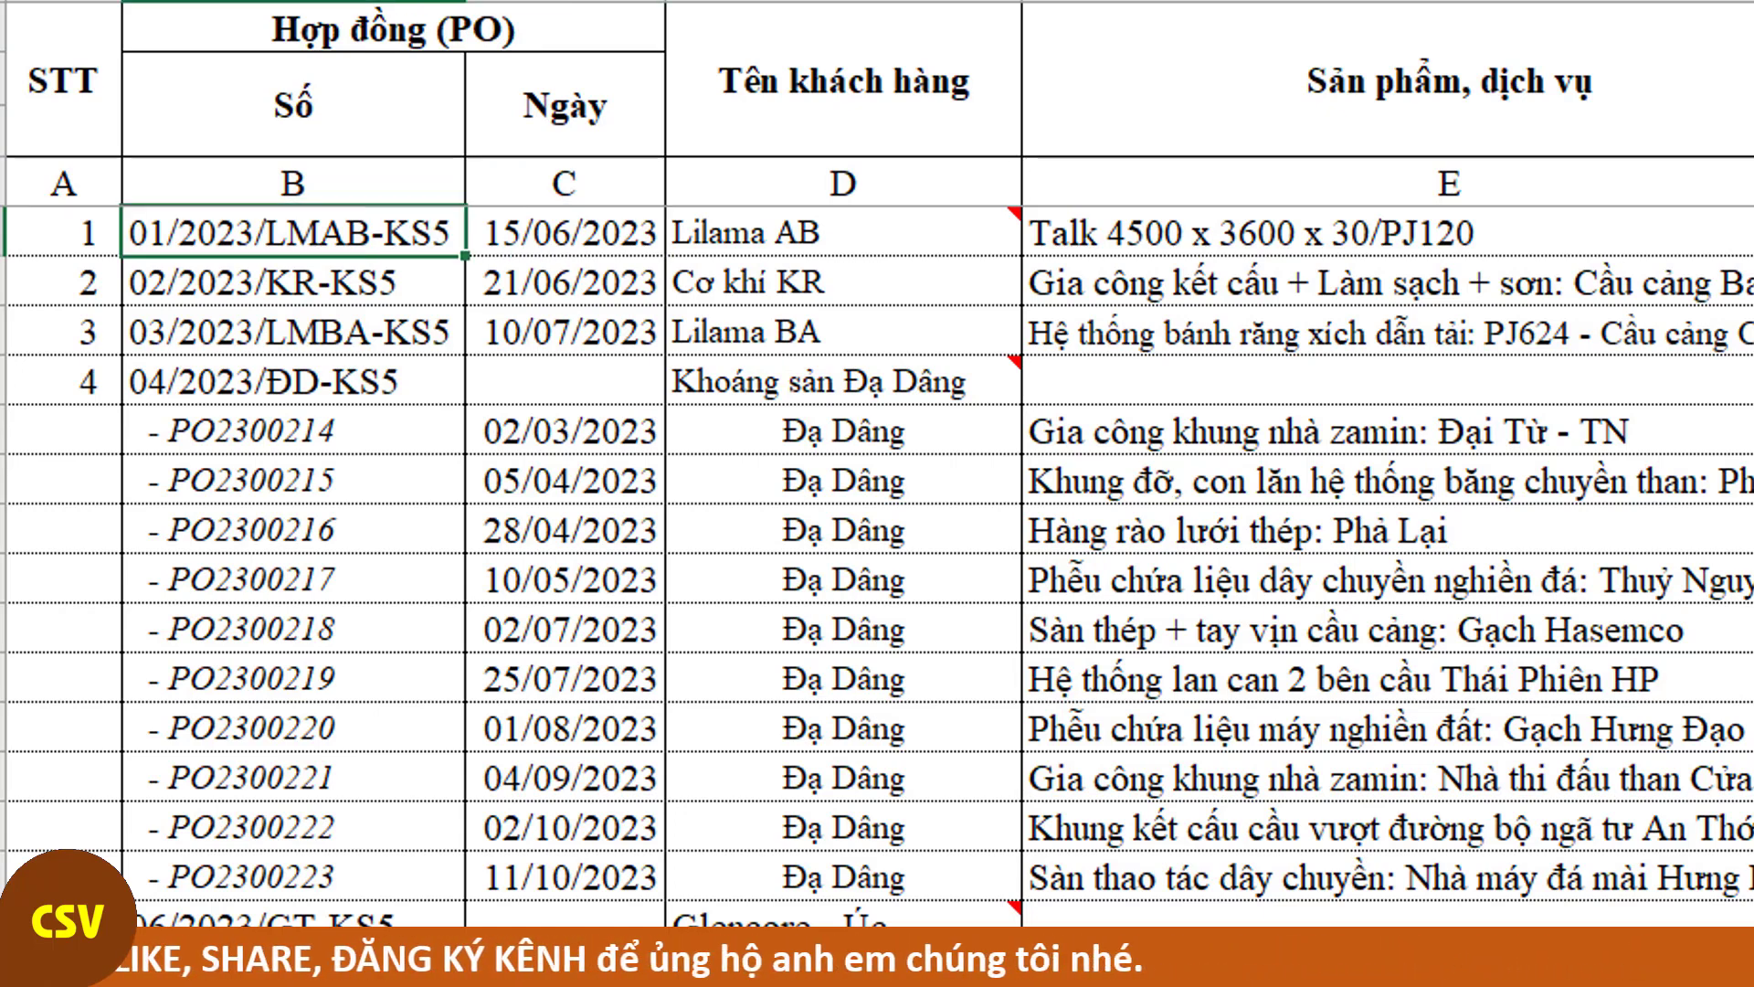
pyautogui.press('Right')
pyautogui.press('Right')
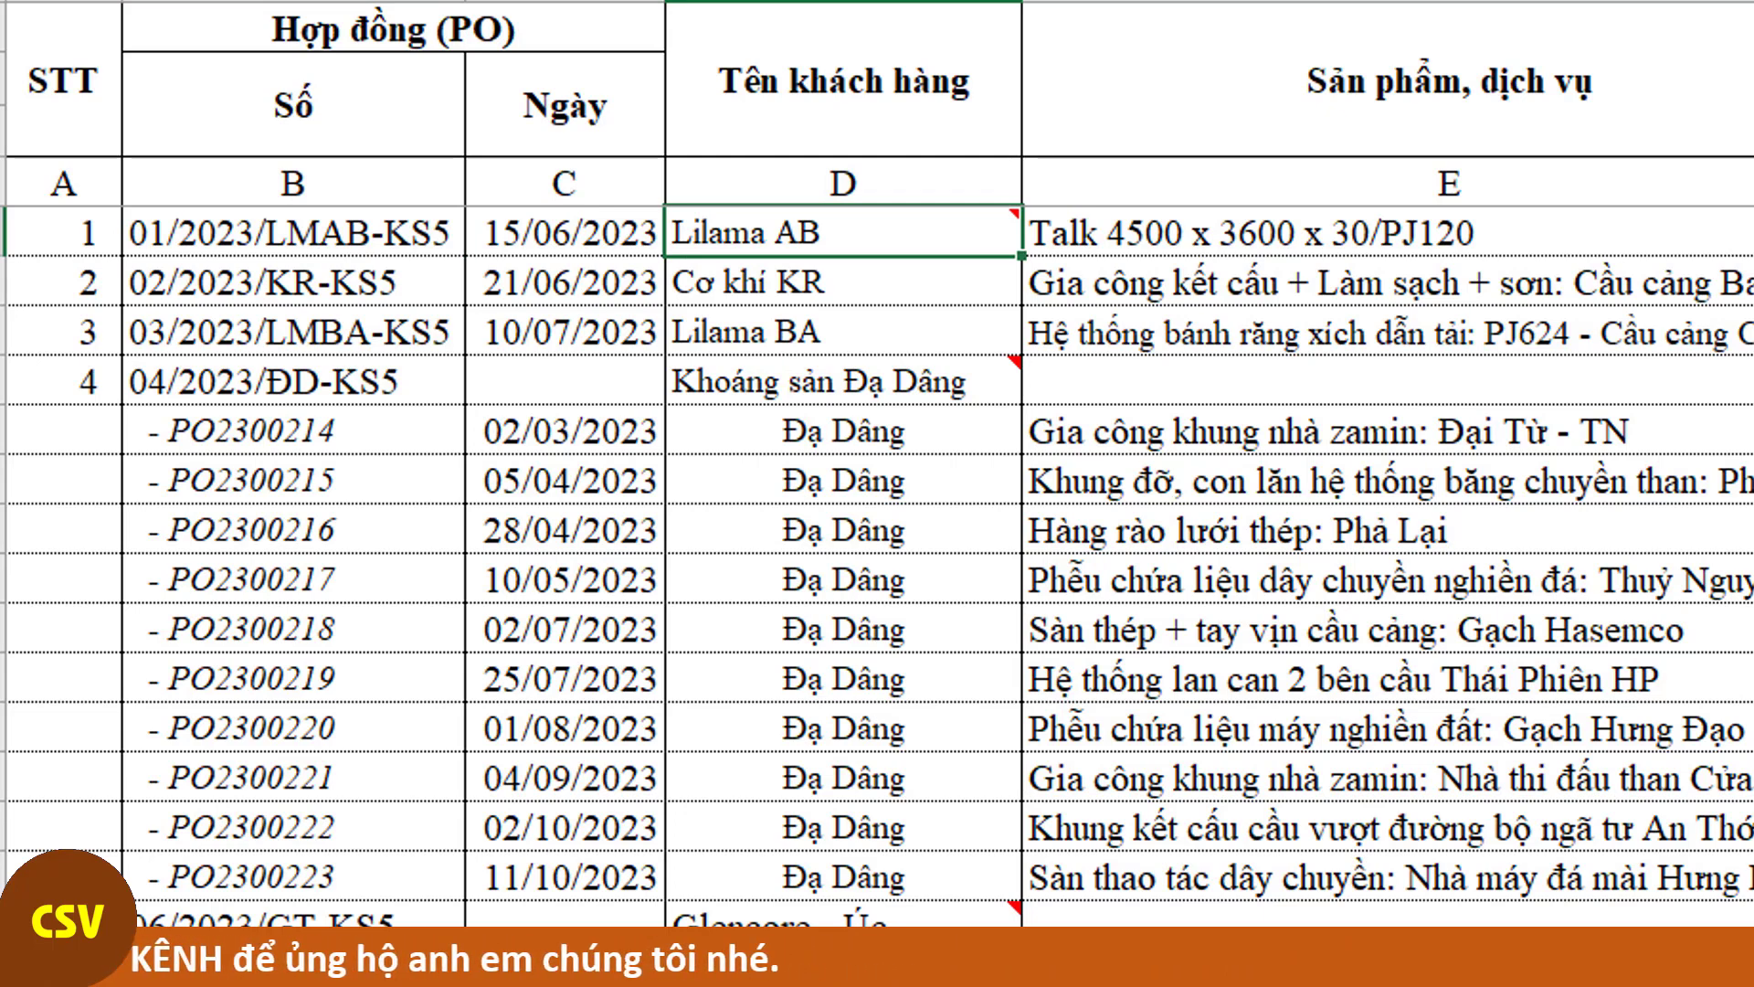
pyautogui.press('Down')
pyautogui.press('Down')
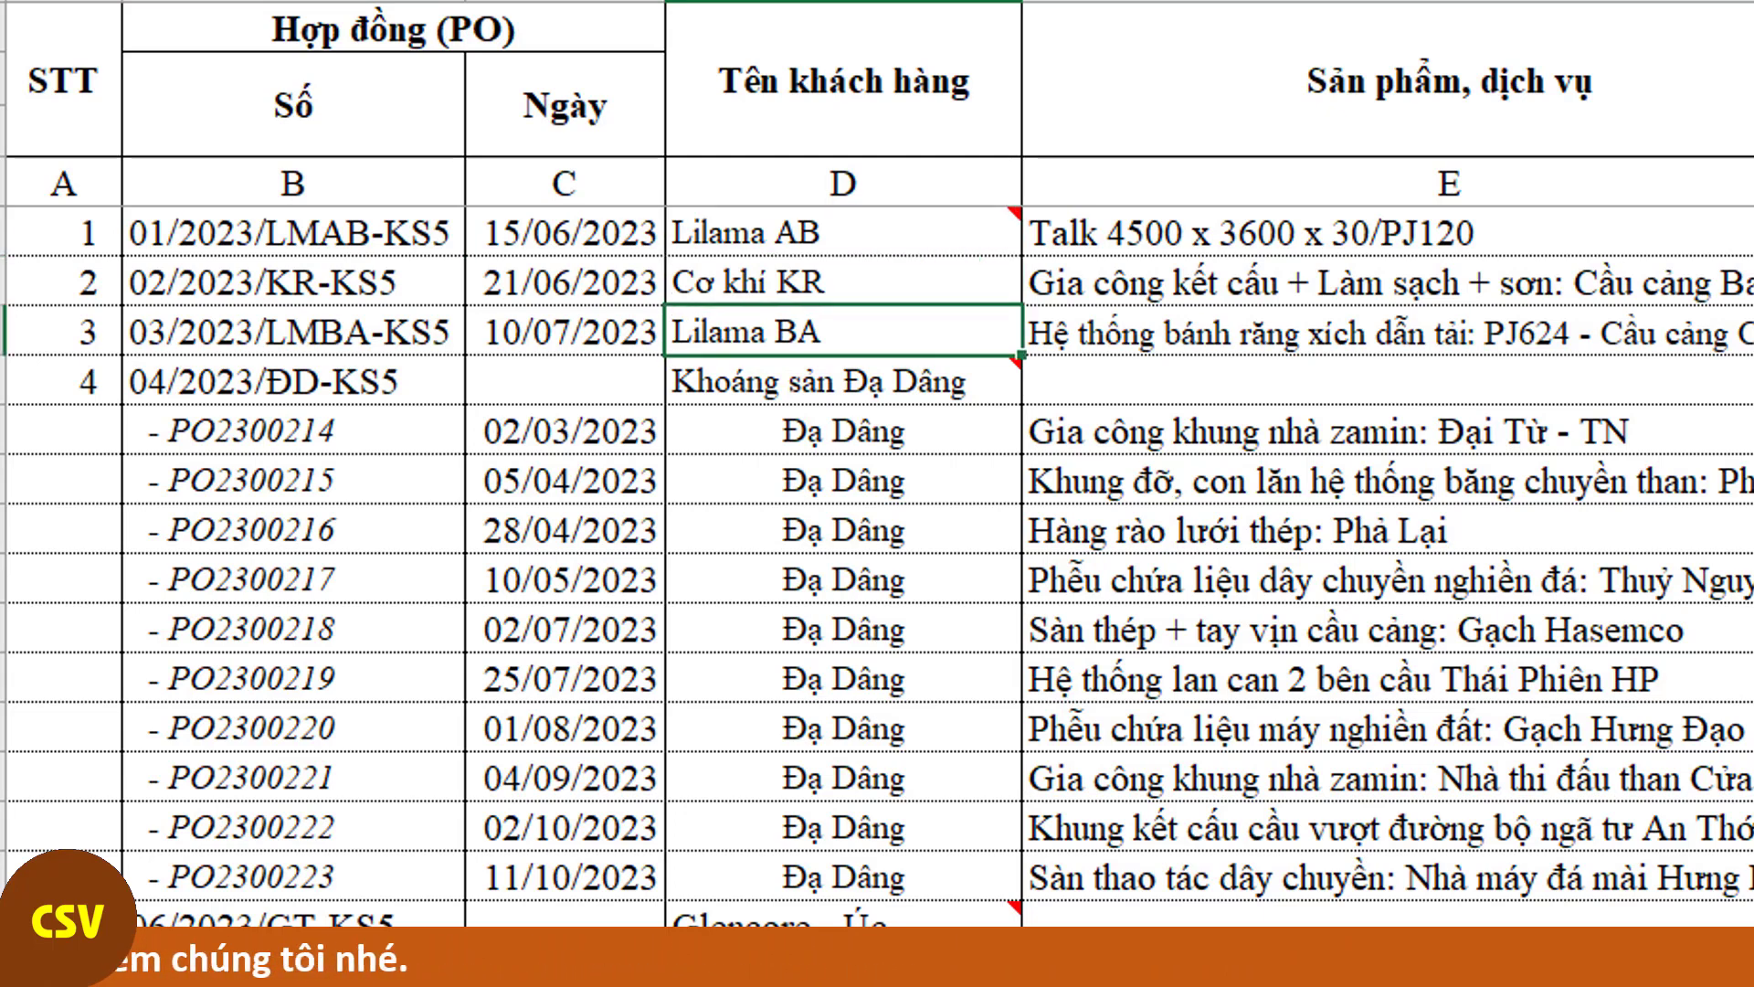
pyautogui.press('Down')
pyautogui.press('Down')
pyautogui.press('Up')
pyautogui.press('Up')
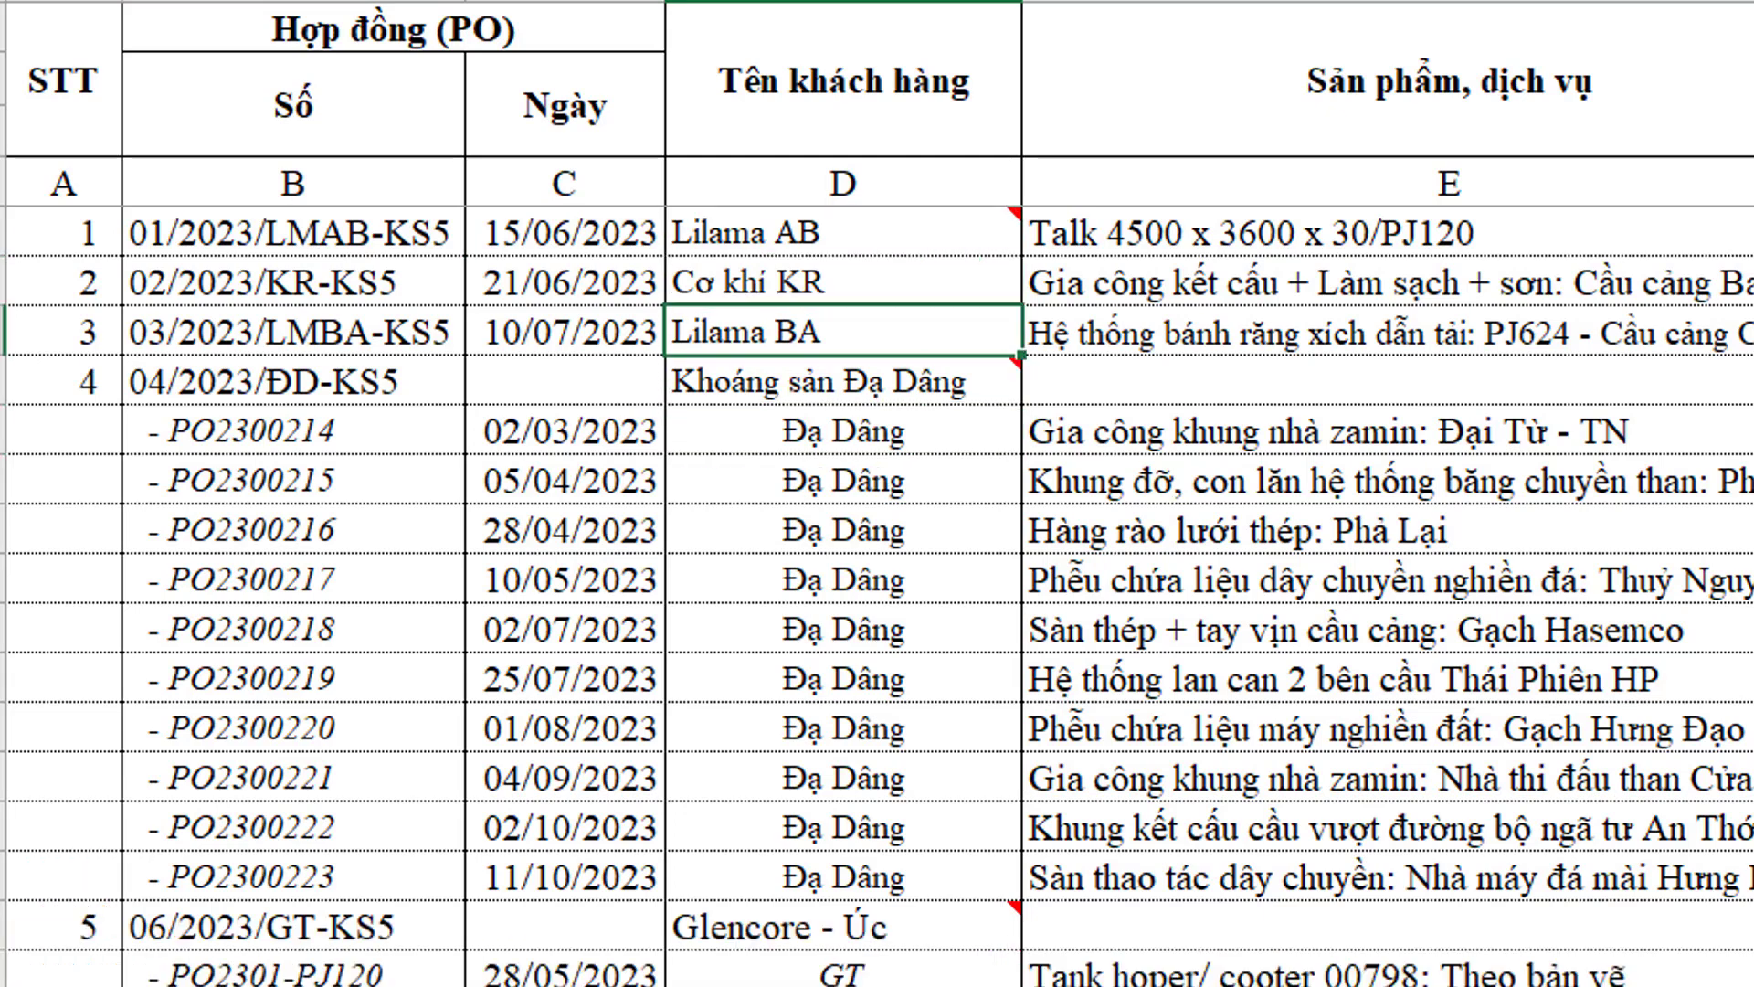
pyautogui.press('Up')
pyautogui.press('Up')
pyautogui.press('Right')
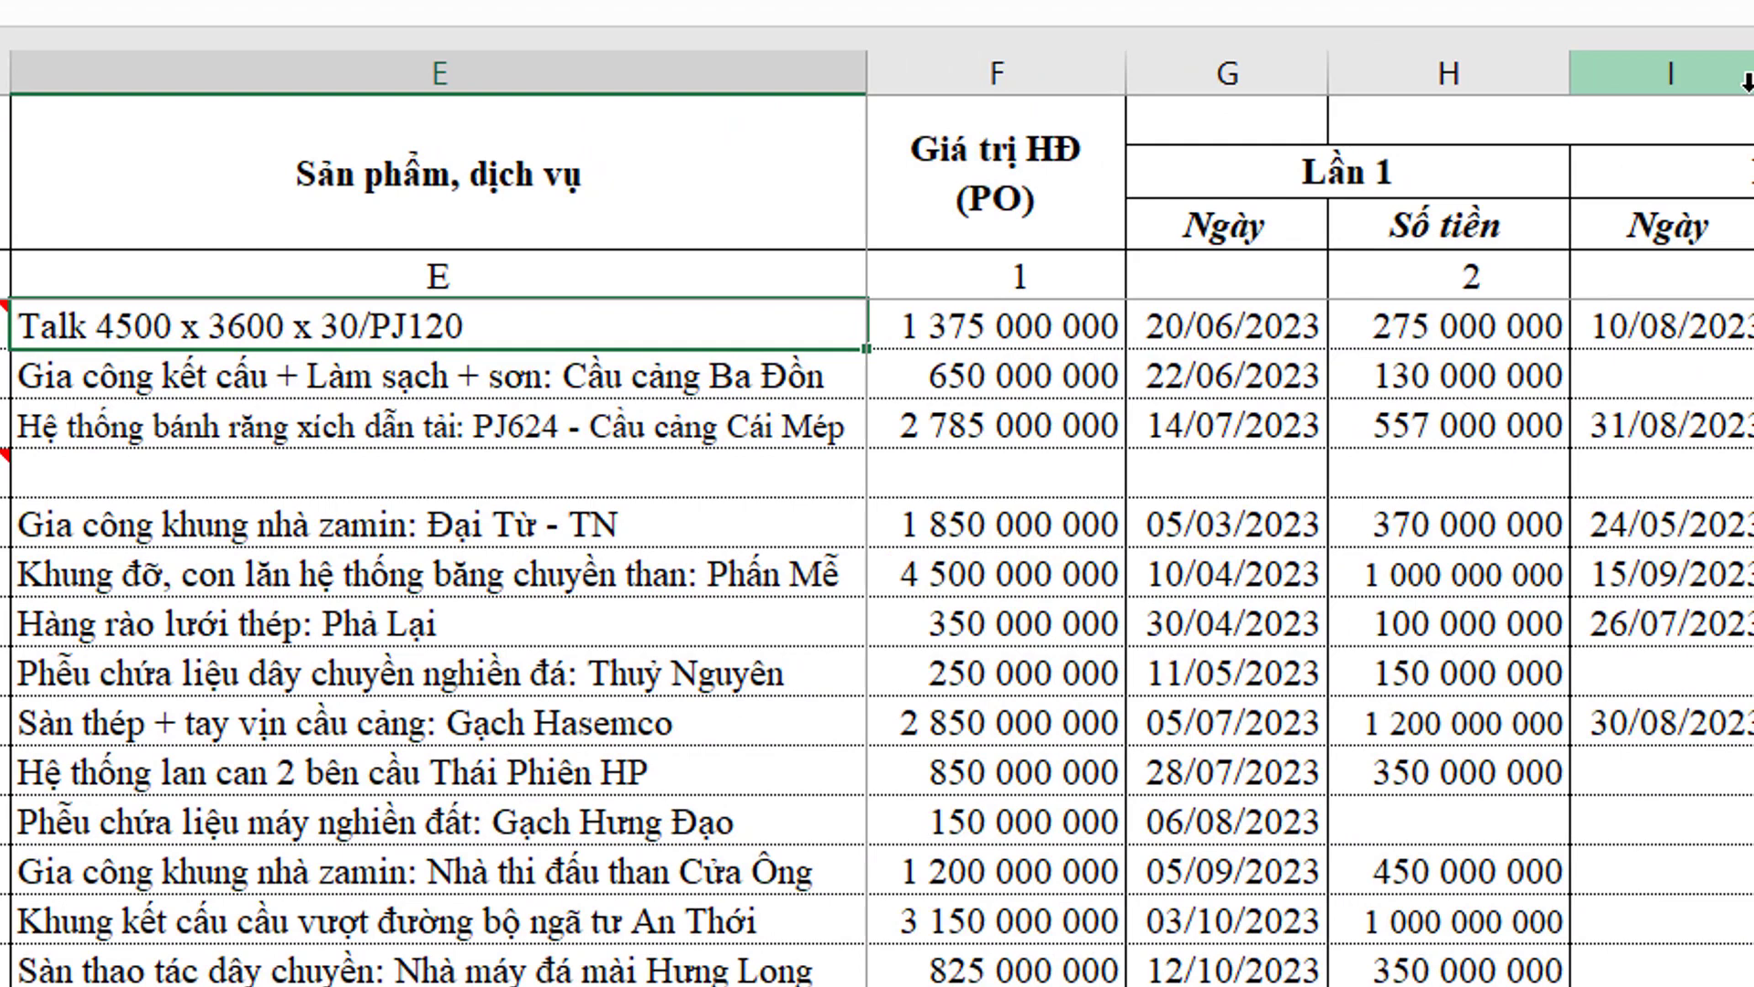
pyautogui.press('Right')
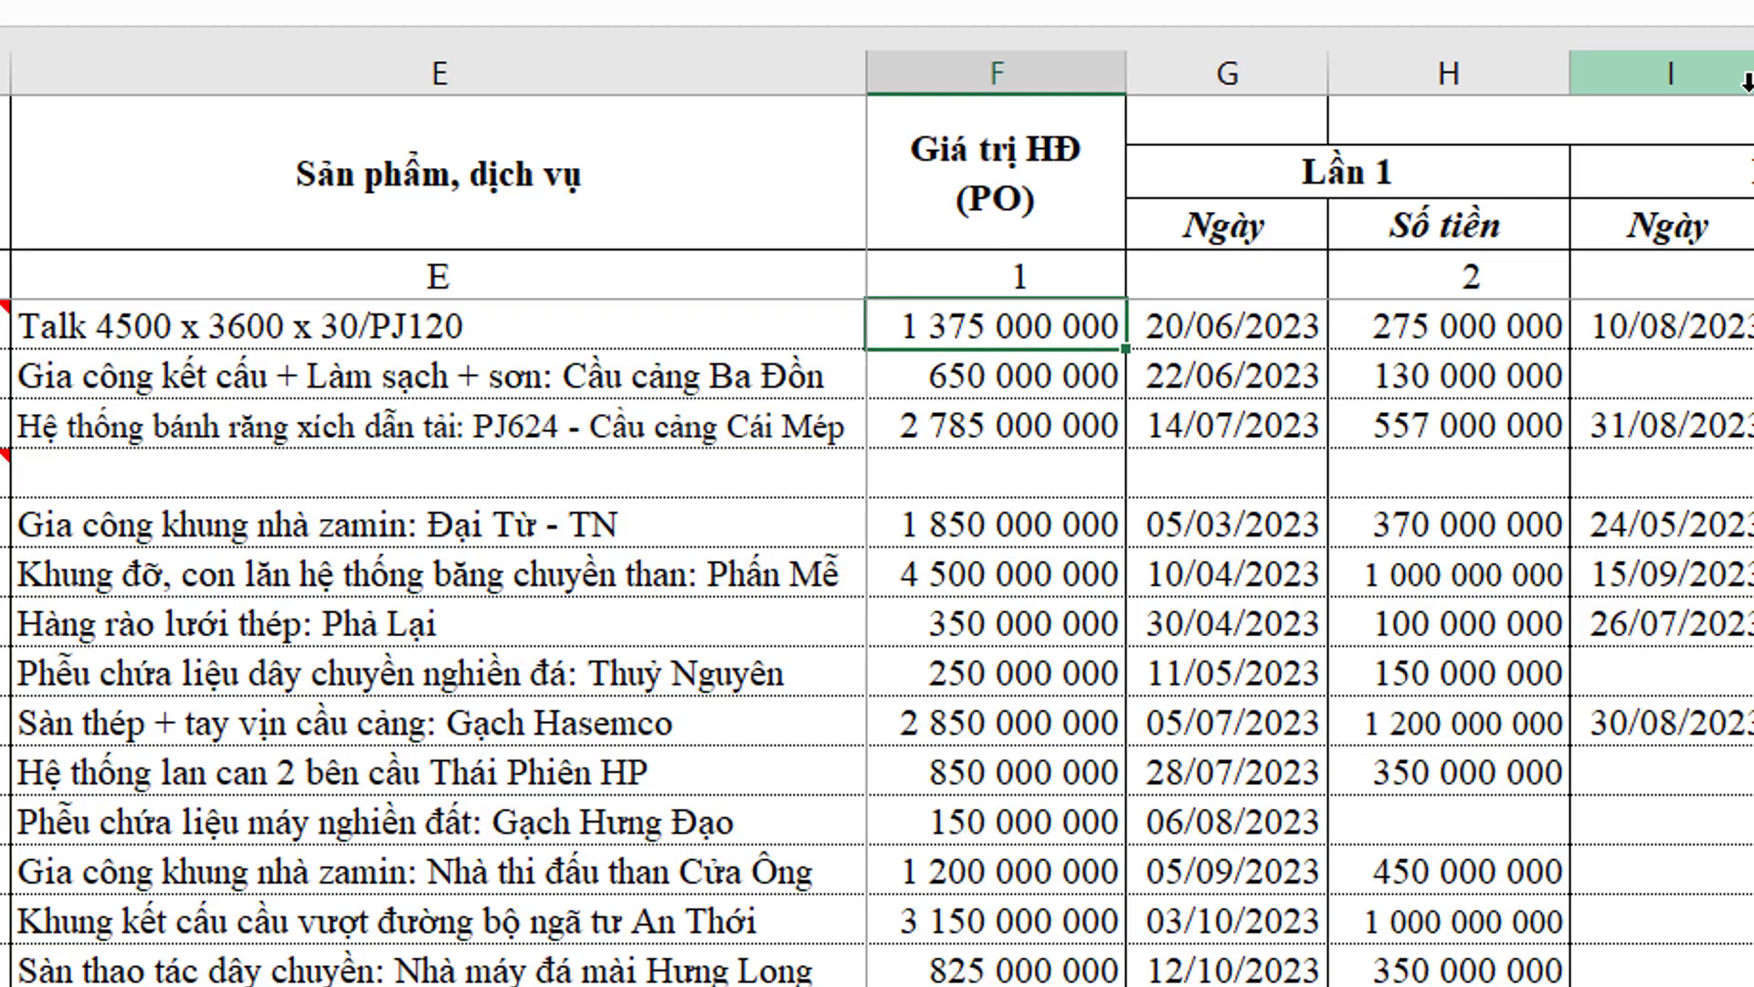
pyautogui.click(1745, 82)
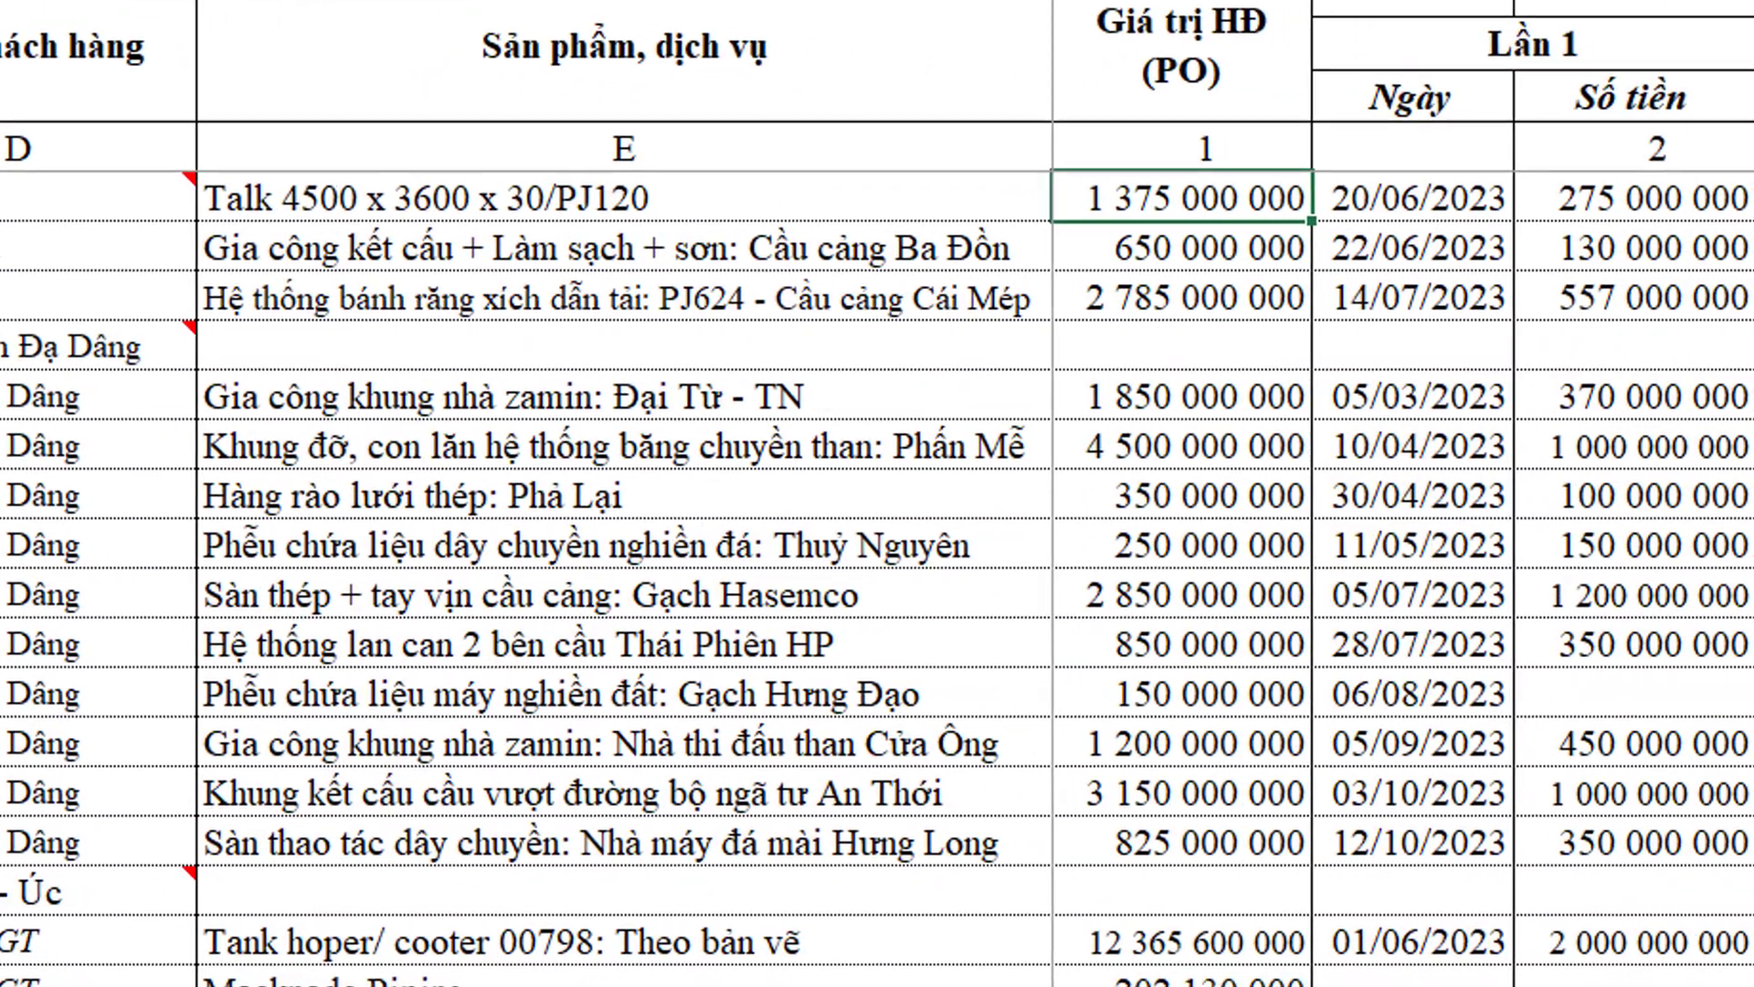
pyautogui.click(1630, 198)
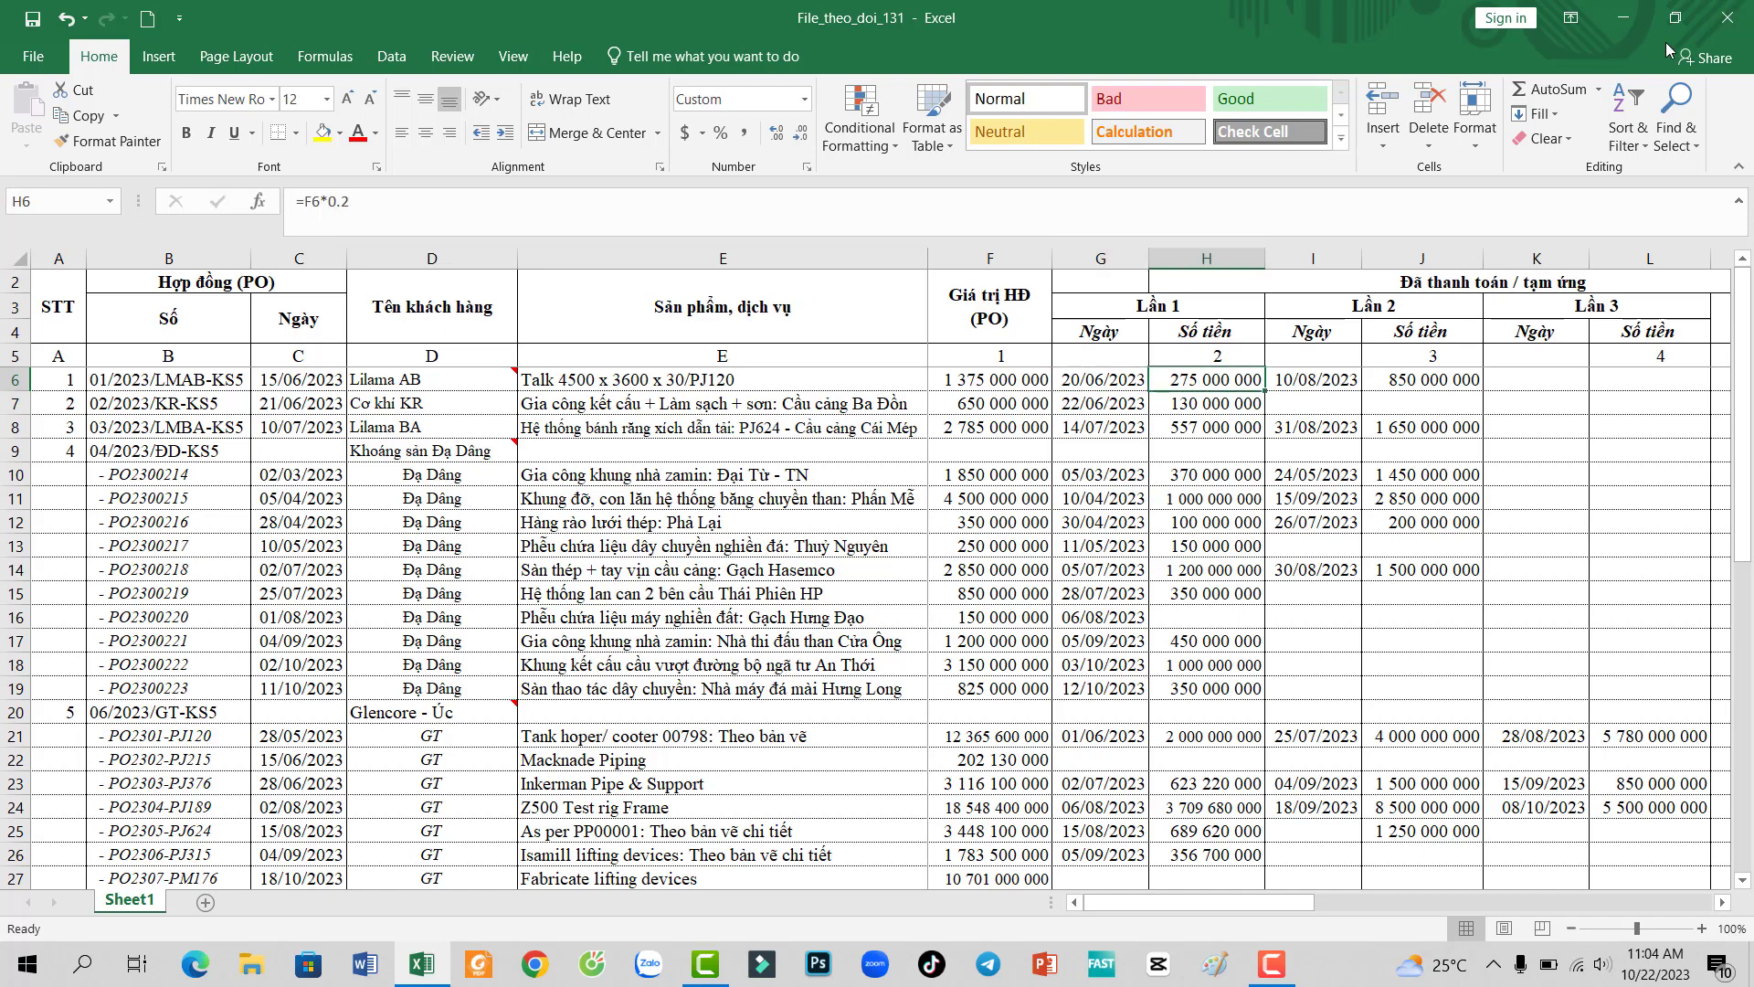
pyautogui.press('Right')
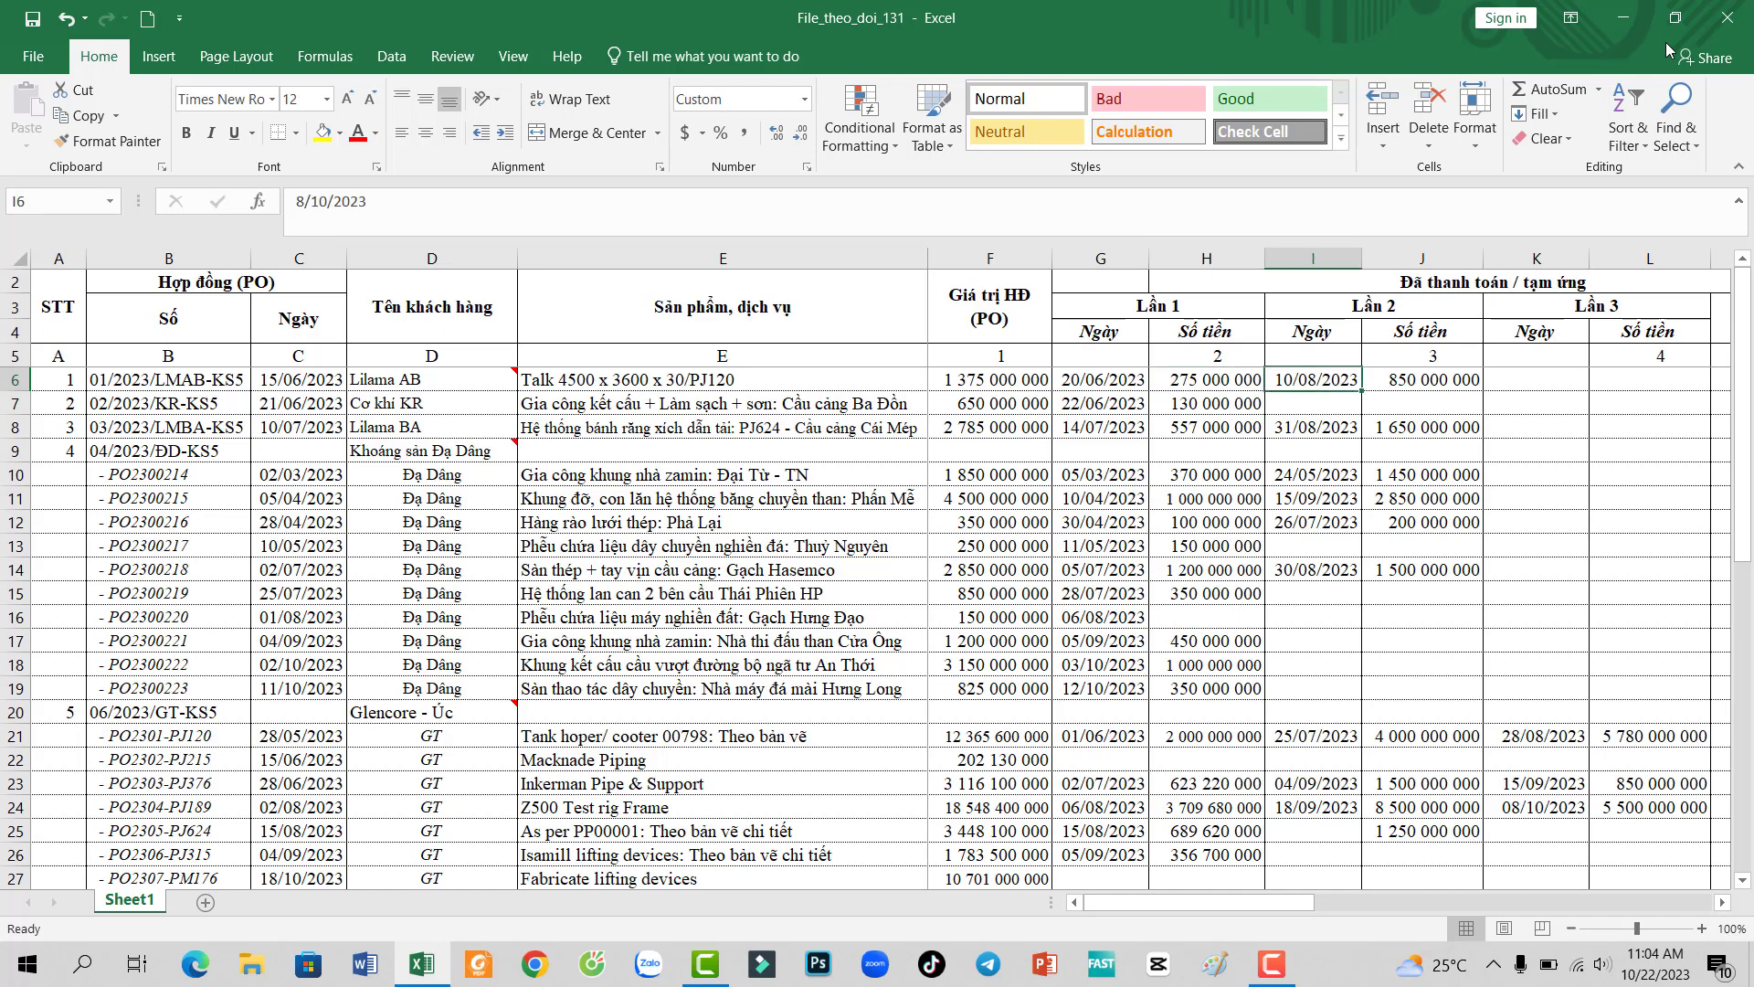
pyautogui.press('Right')
pyautogui.press('Right')
pyautogui.press('Right')
pyautogui.press('Left')
pyautogui.press('Left')
pyautogui.press('Left')
pyautogui.press('Left')
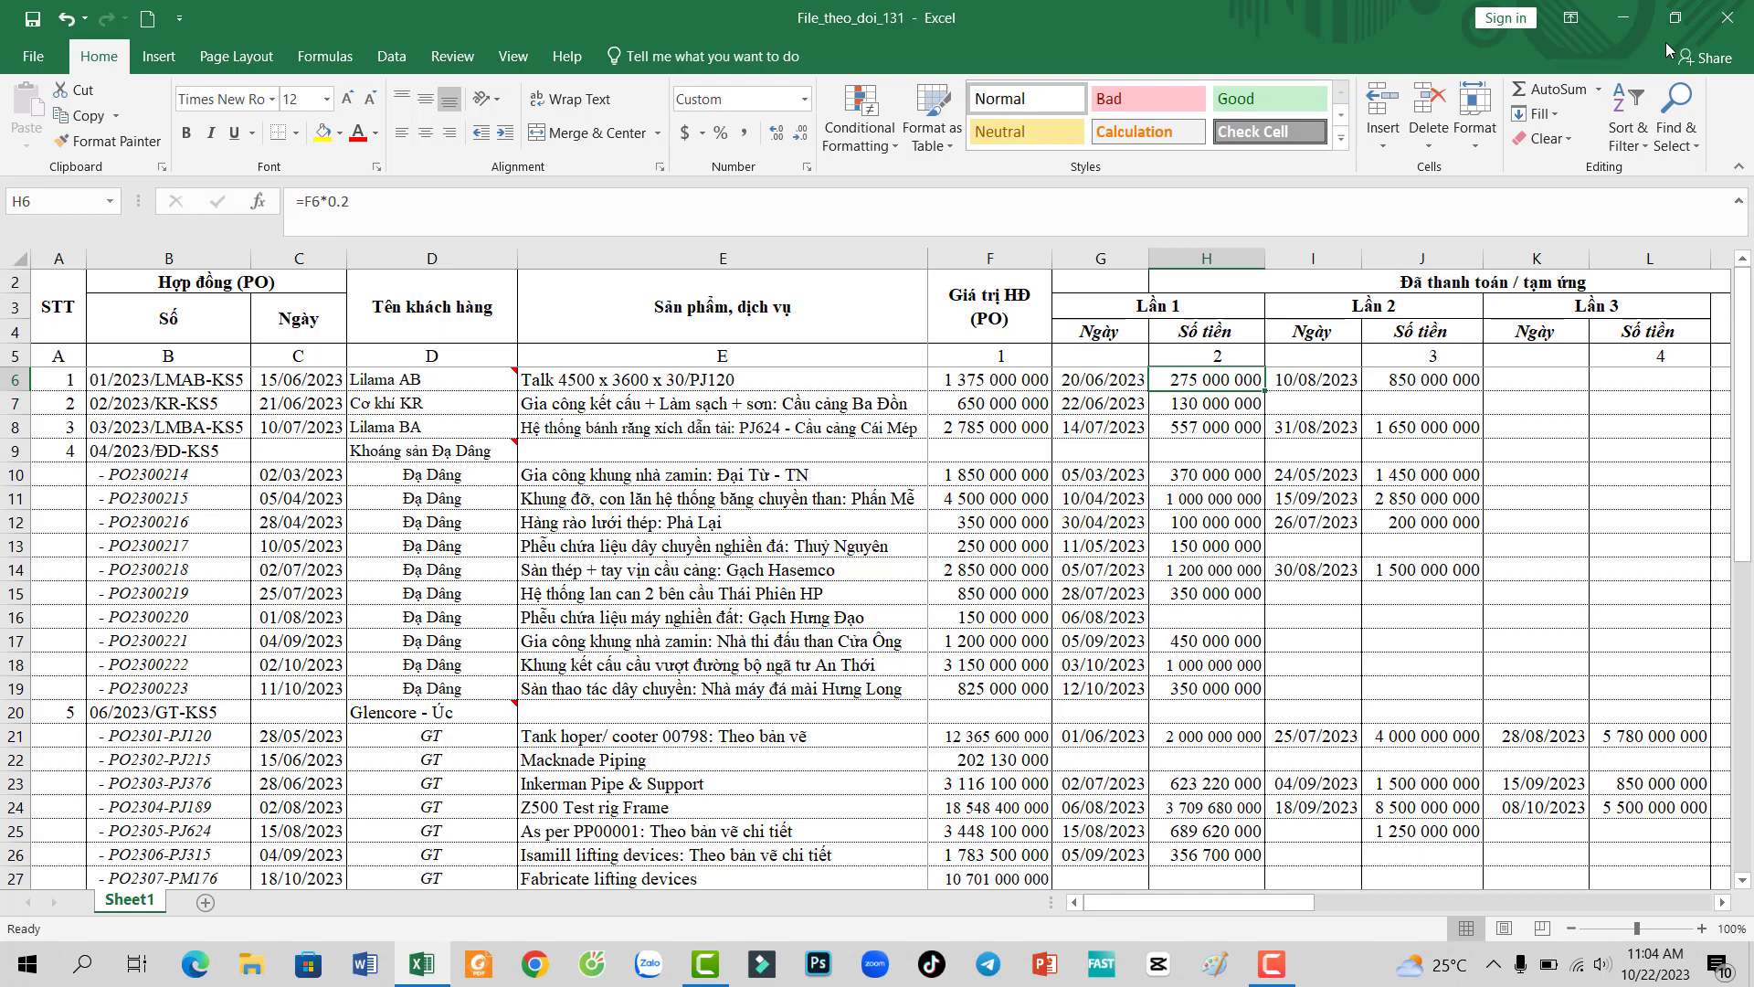
pyautogui.press('Right')
pyautogui.press('Right')
pyautogui.press('Right')
pyautogui.press('Right')
pyautogui.press('Right')
pyautogui.press('Right')
pyautogui.press('Right')
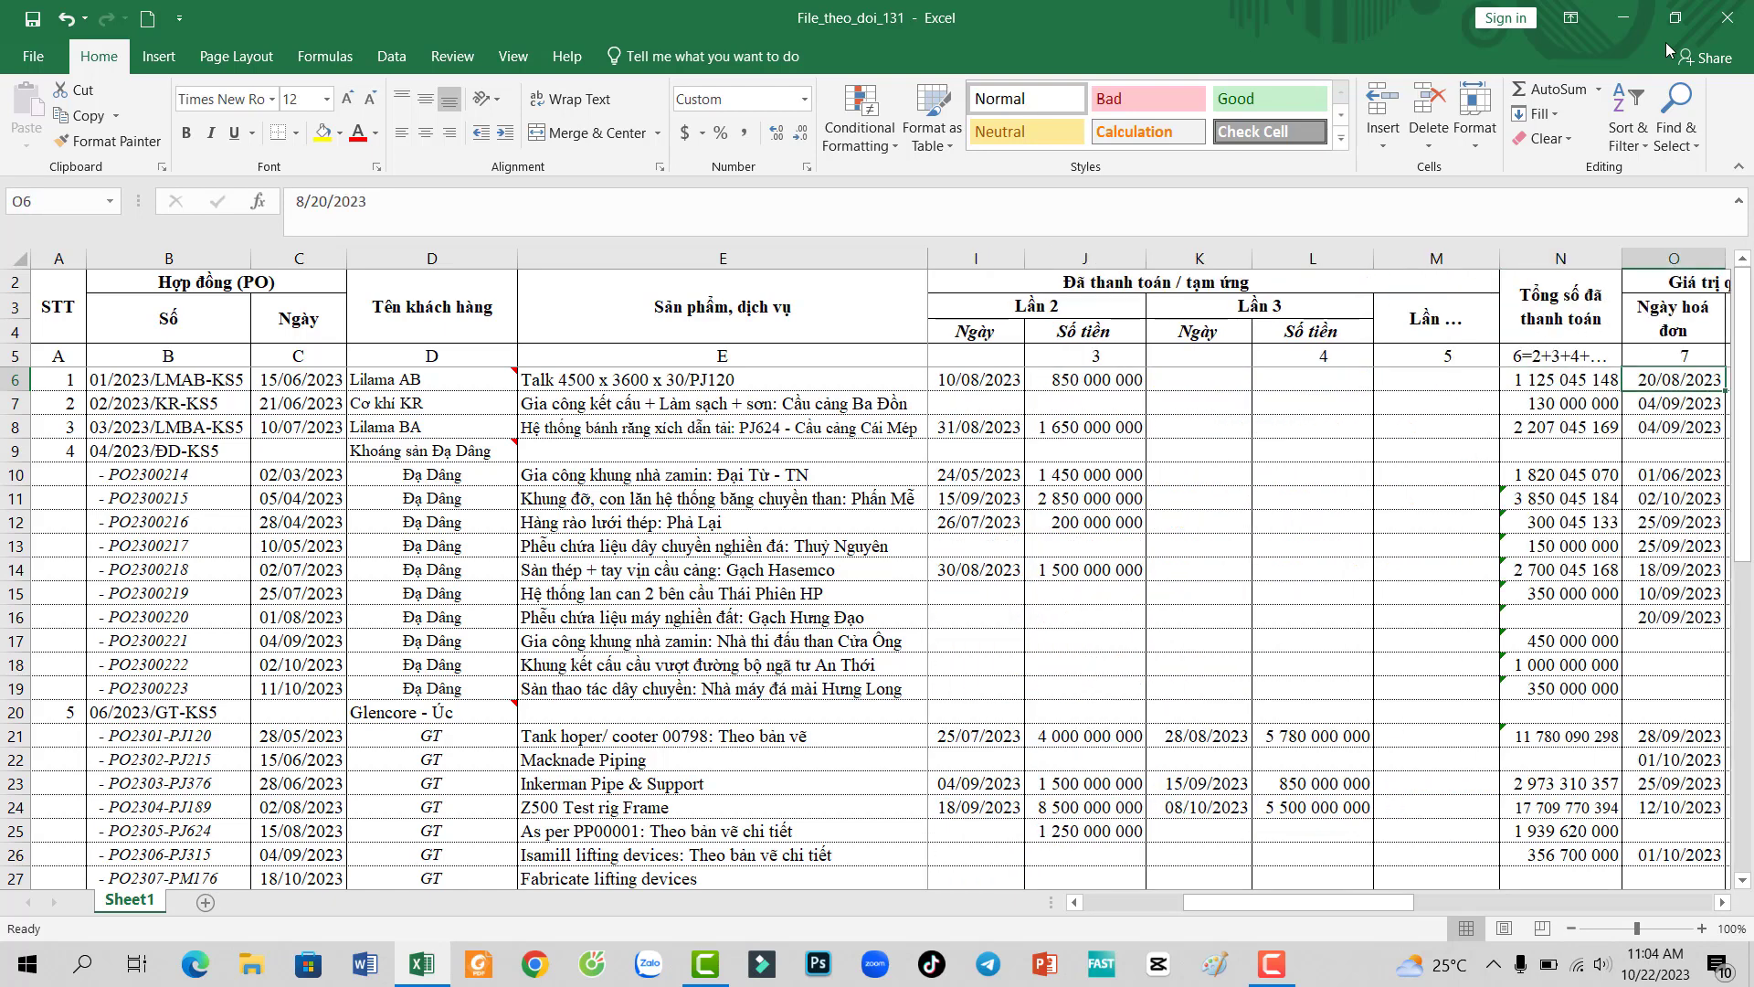
pyautogui.press('Right')
pyautogui.press('Left')
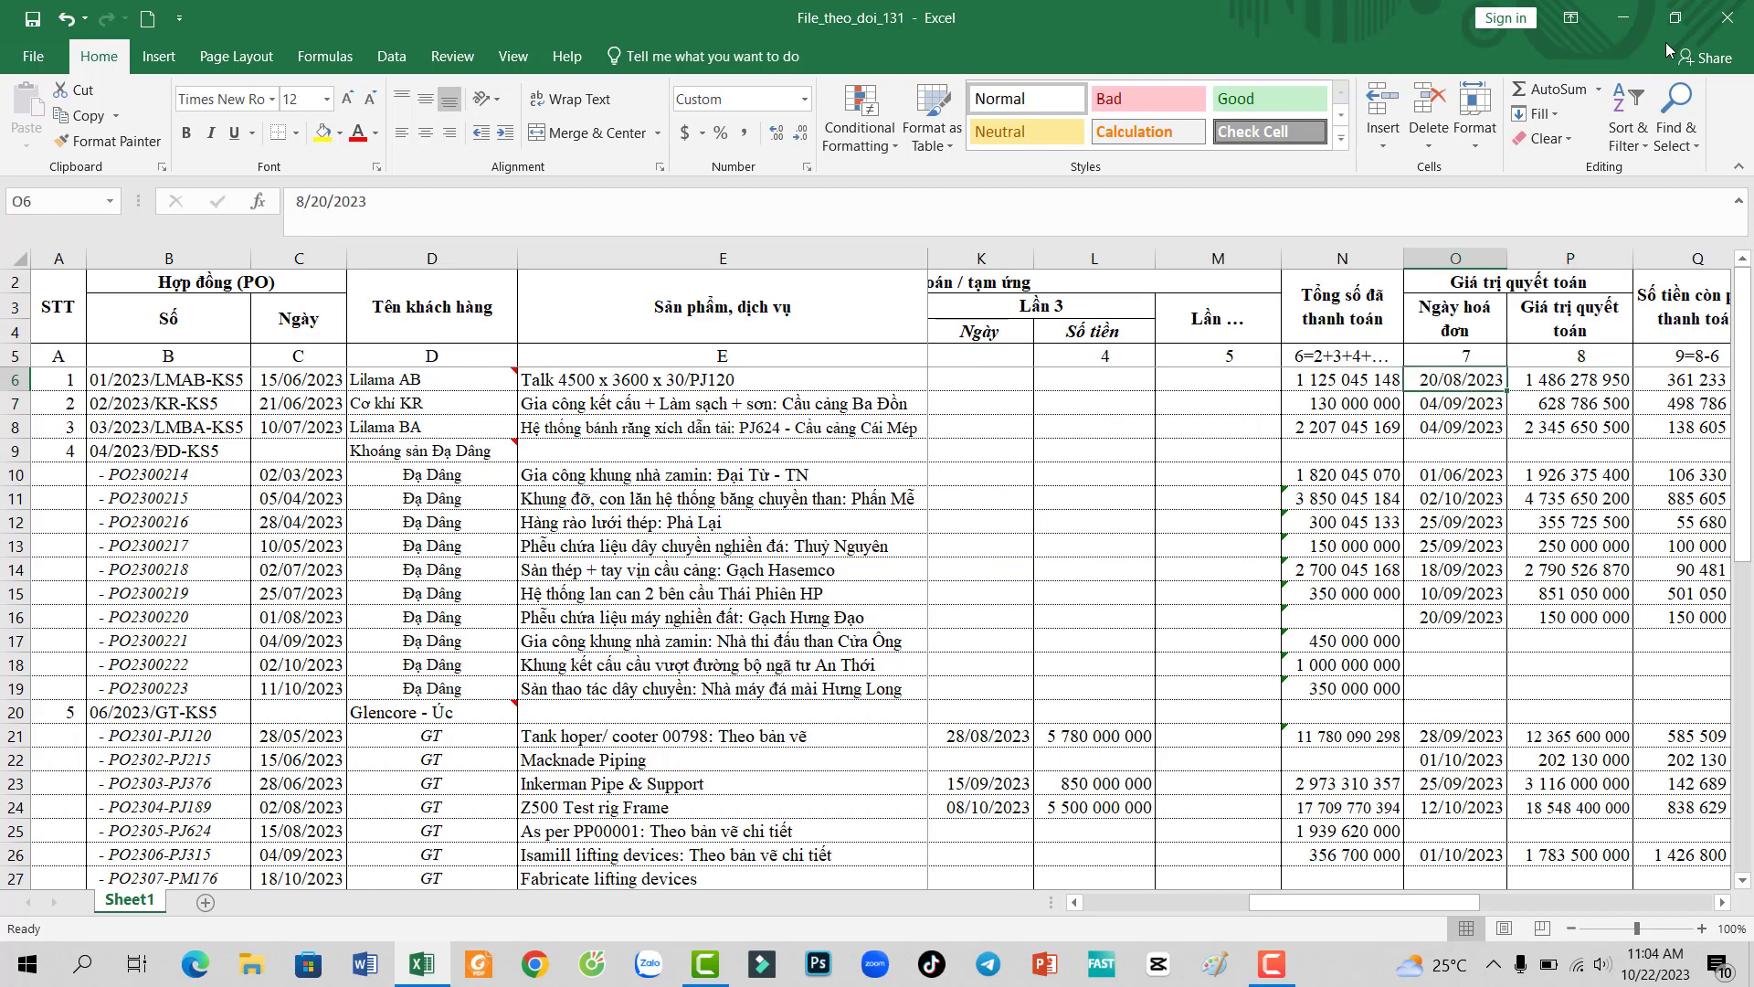
pyautogui.press('Left')
pyautogui.press('Left')
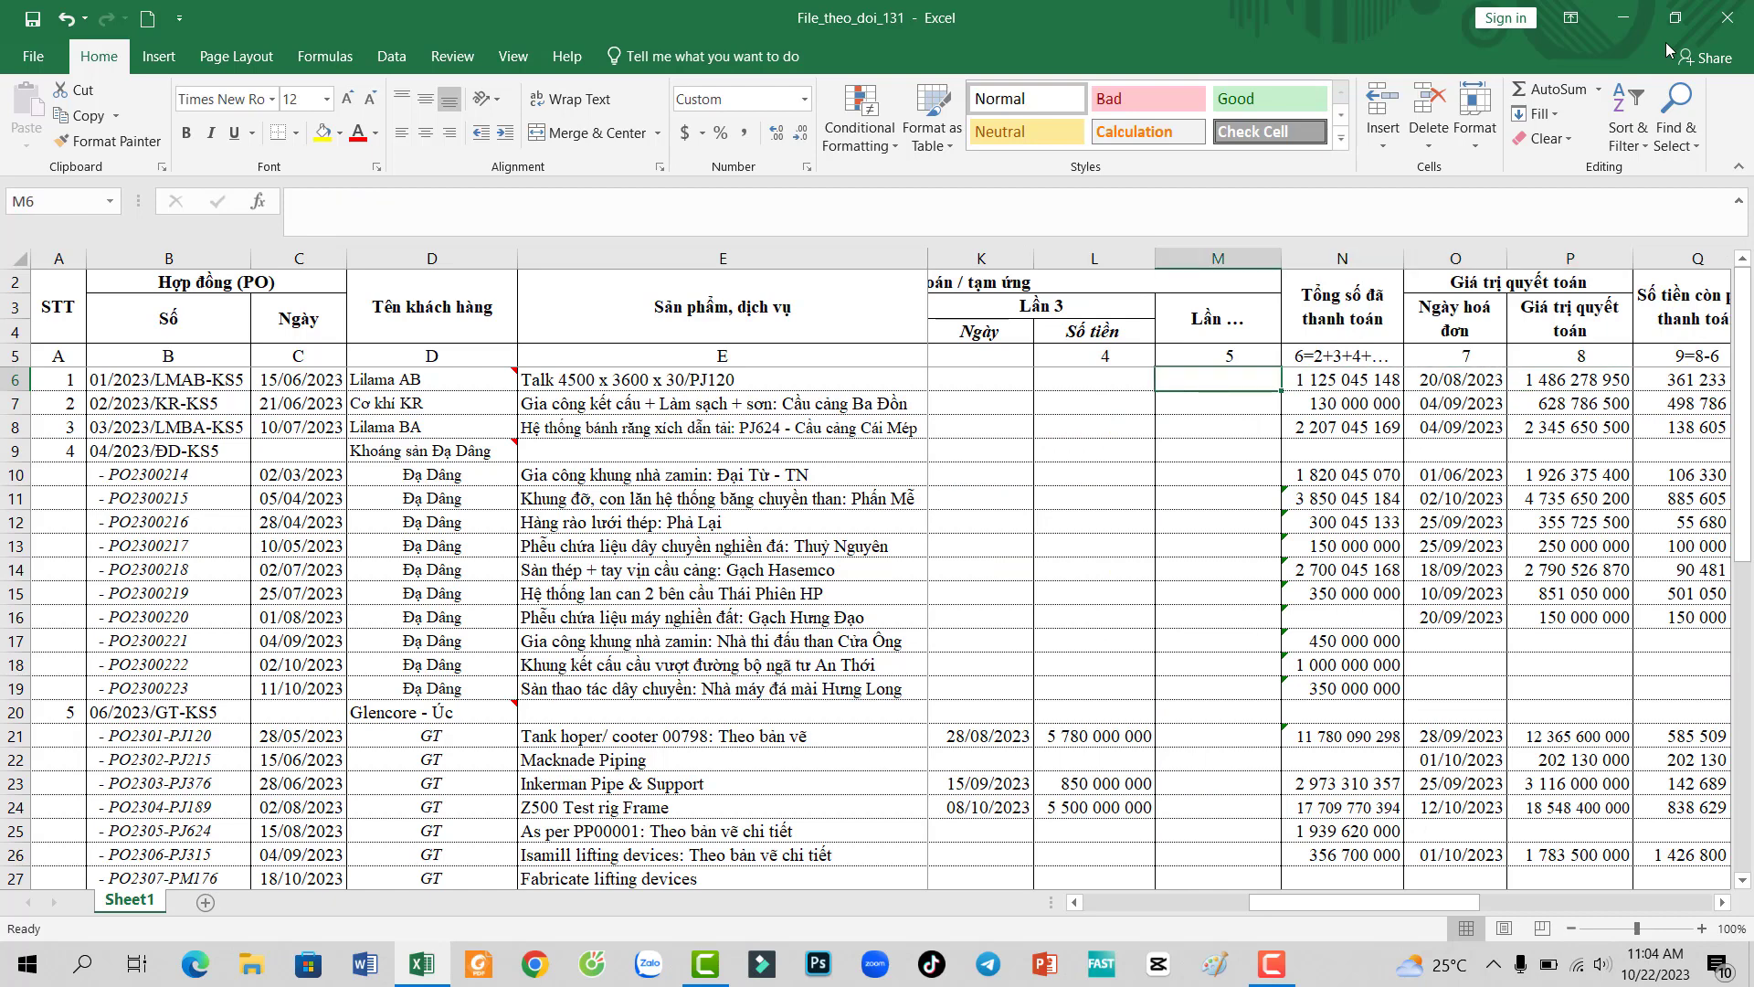
pyautogui.press('Left')
pyautogui.press('Left')
pyautogui.press('Left')
pyautogui.press('Left')
pyautogui.press('Left')
pyautogui.press('Left')
pyautogui.press('Right')
pyautogui.press('Right')
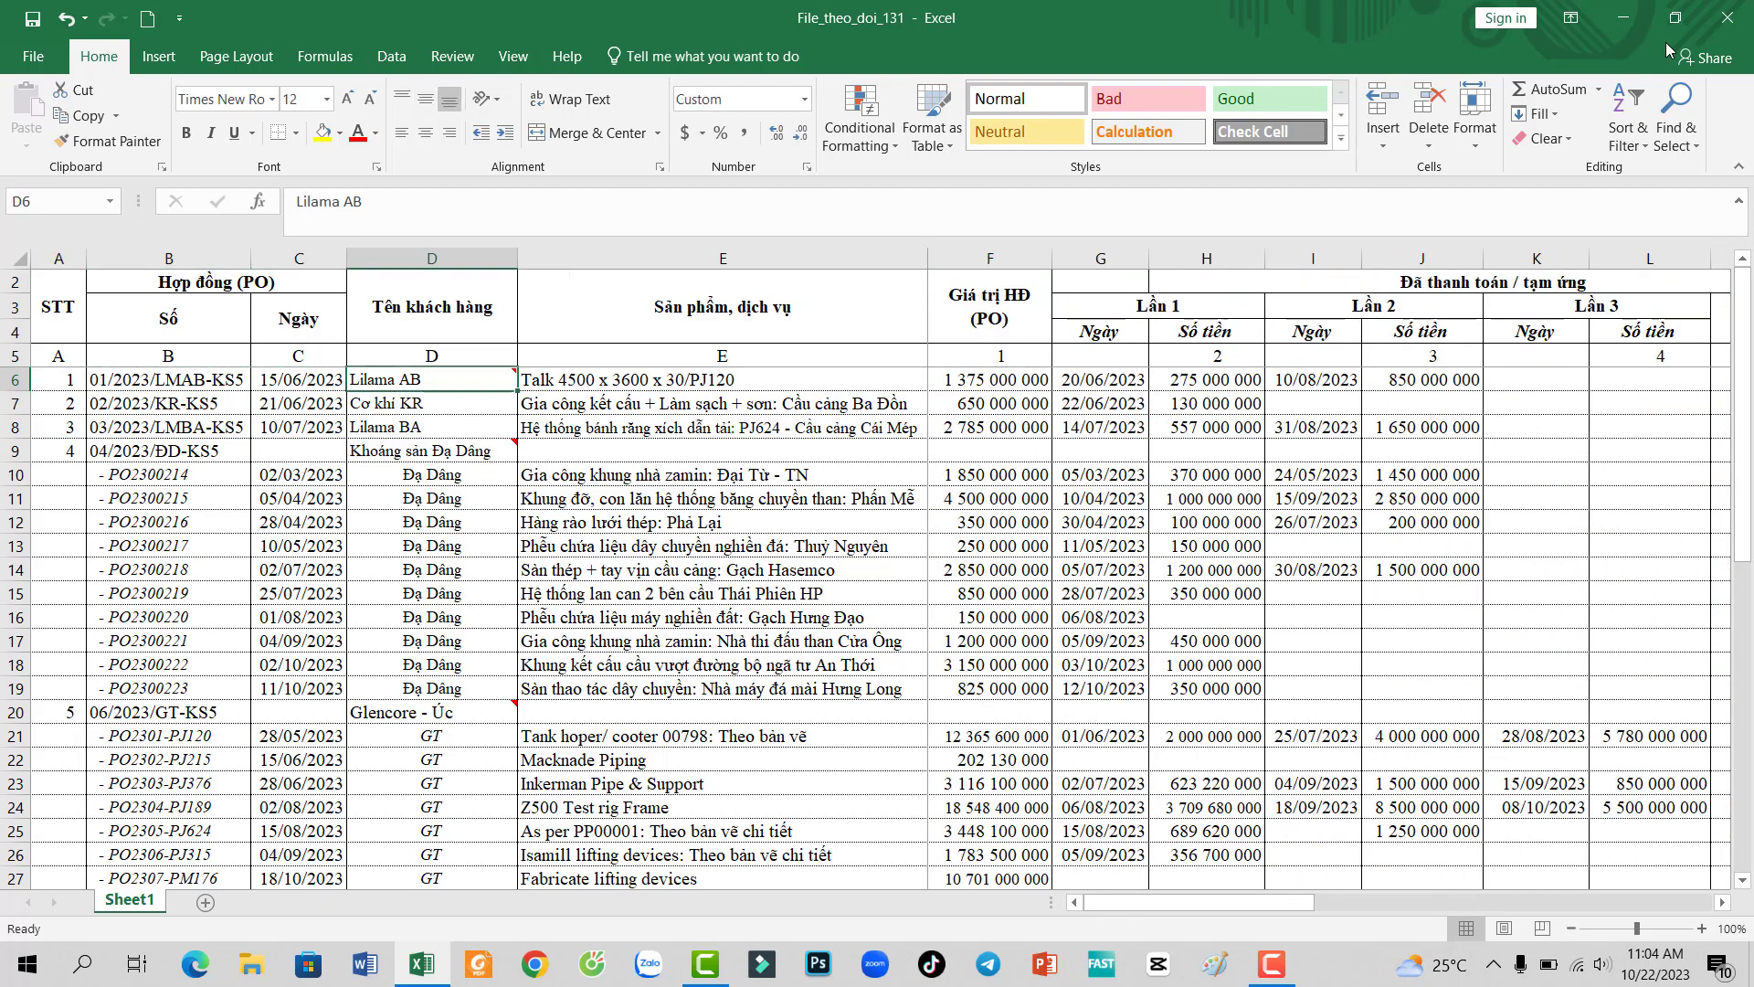
pyautogui.press('Right')
pyautogui.press('Right')
pyautogui.press('Right')
pyautogui.press('Right')
pyautogui.press('Right')
pyautogui.press('Right')
pyautogui.press('Right')
pyautogui.press('Right')
pyautogui.press('Right')
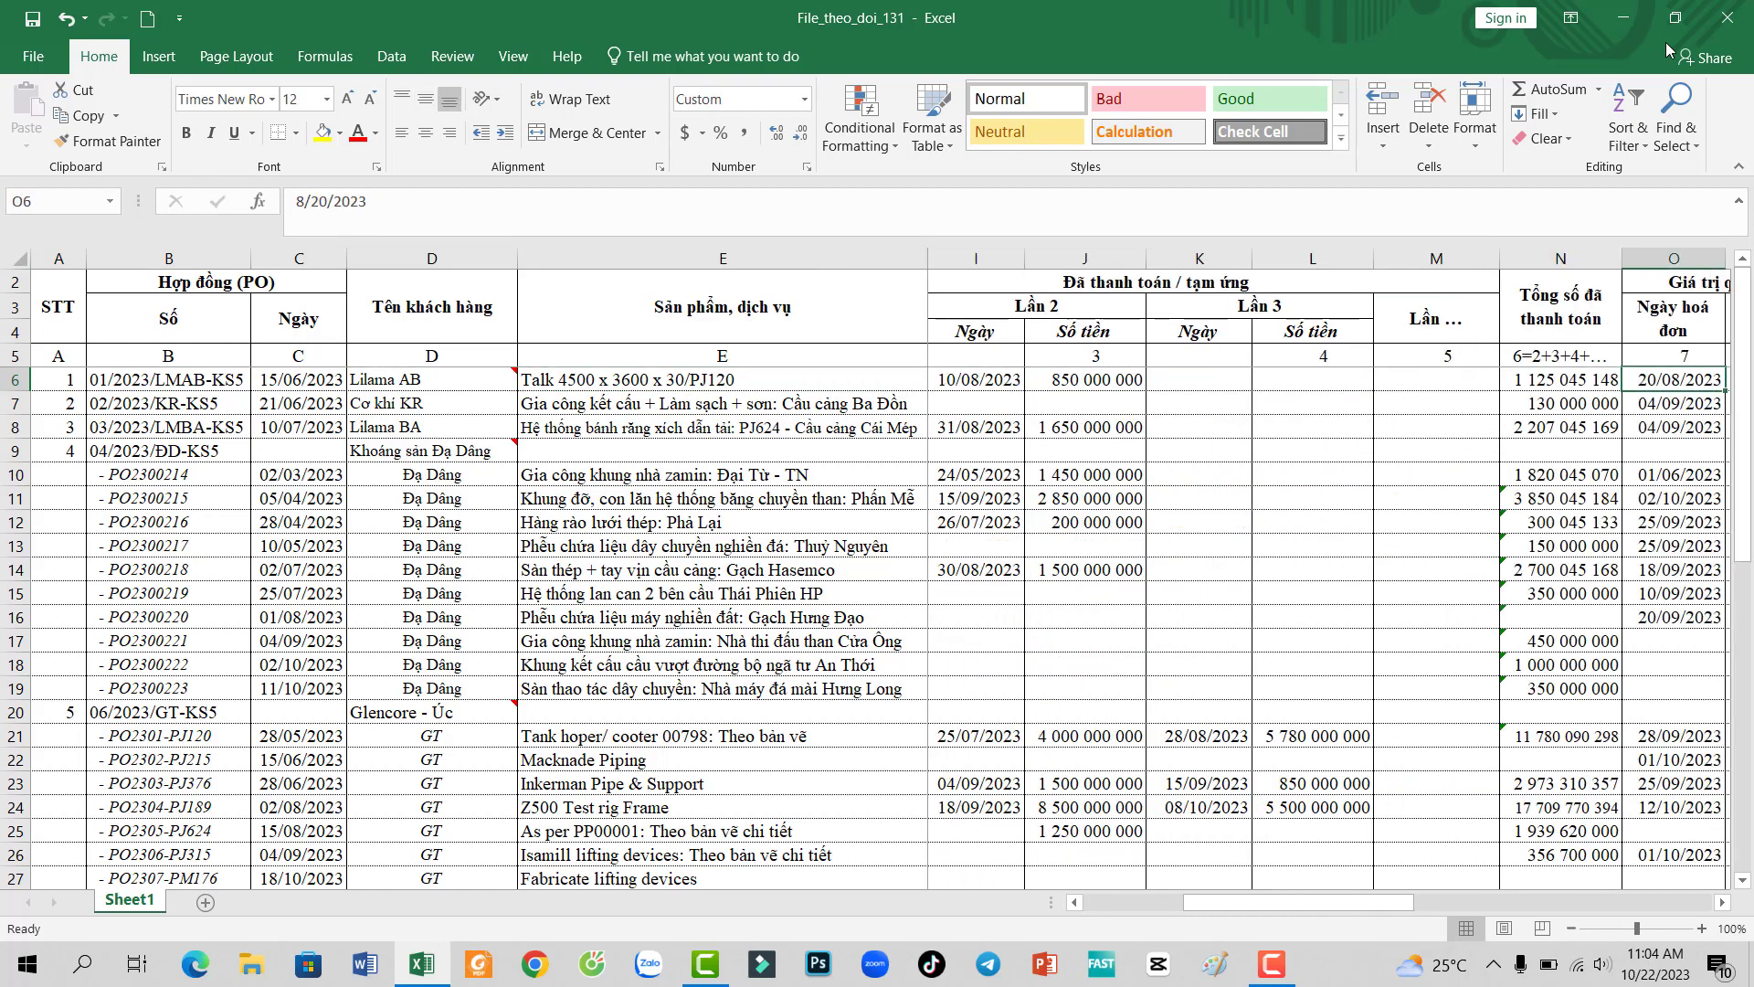
pyautogui.press('Right')
pyautogui.press('Right')
pyautogui.press('Left')
pyautogui.press('Left')
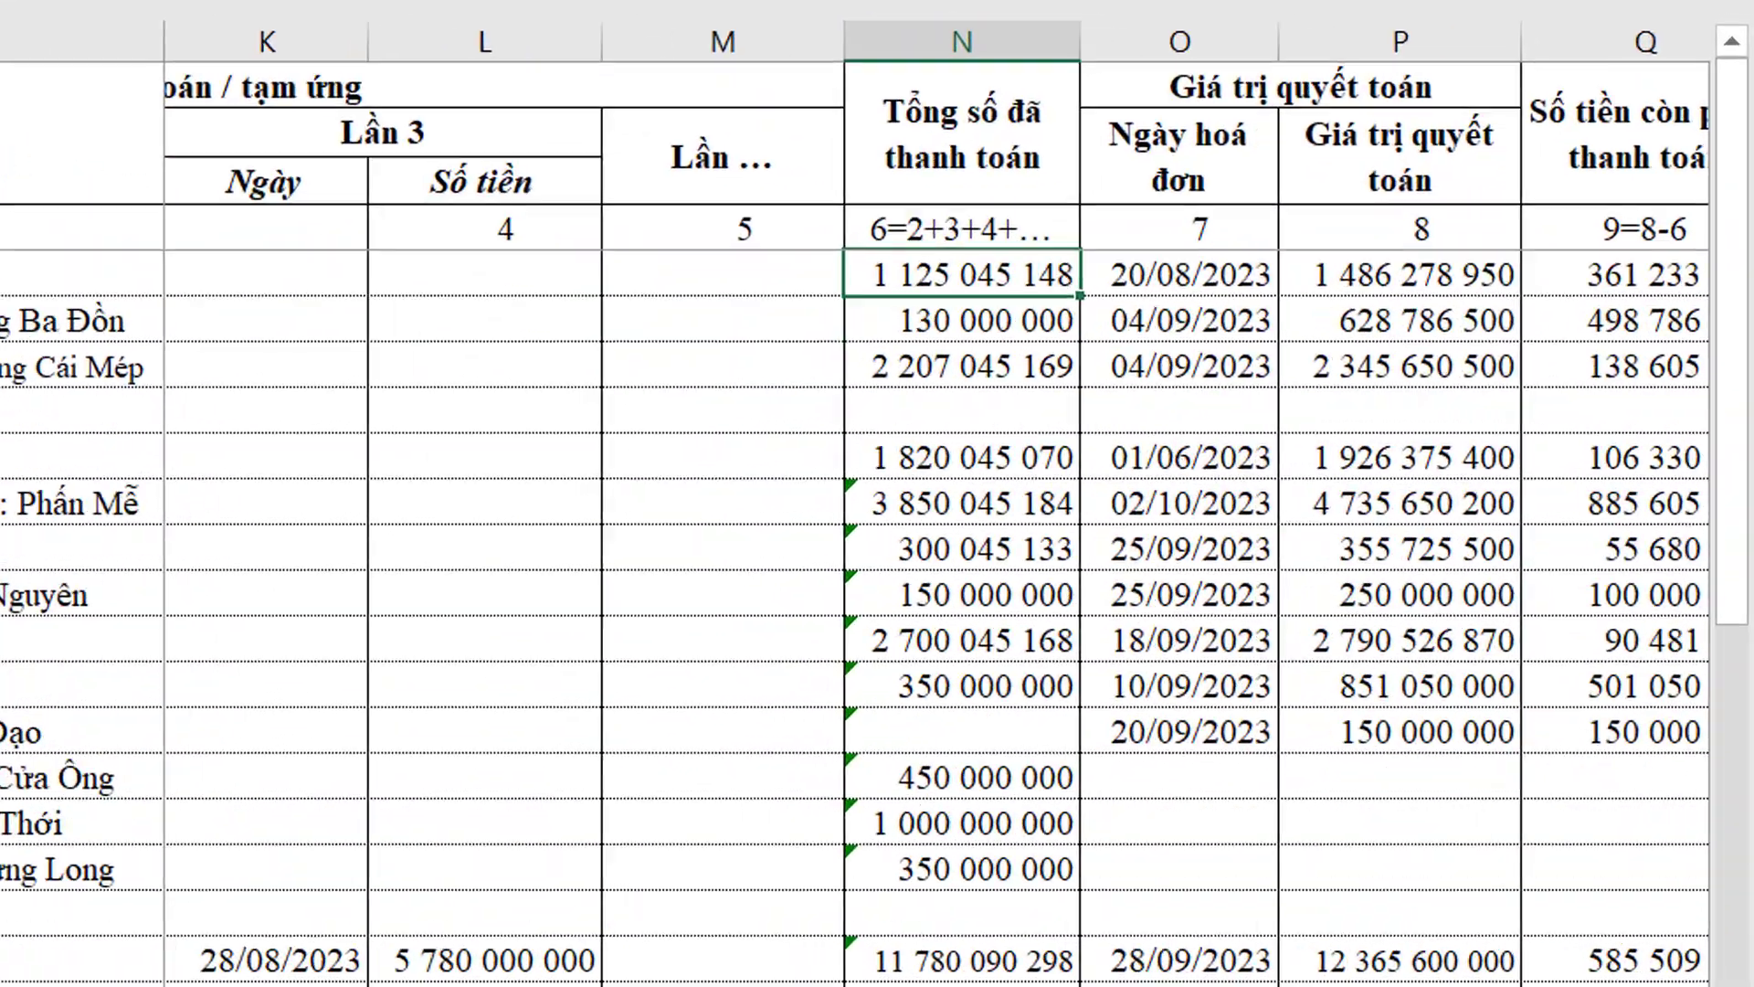
pyautogui.press('Right')
pyautogui.press('Right')
pyautogui.press('Right')
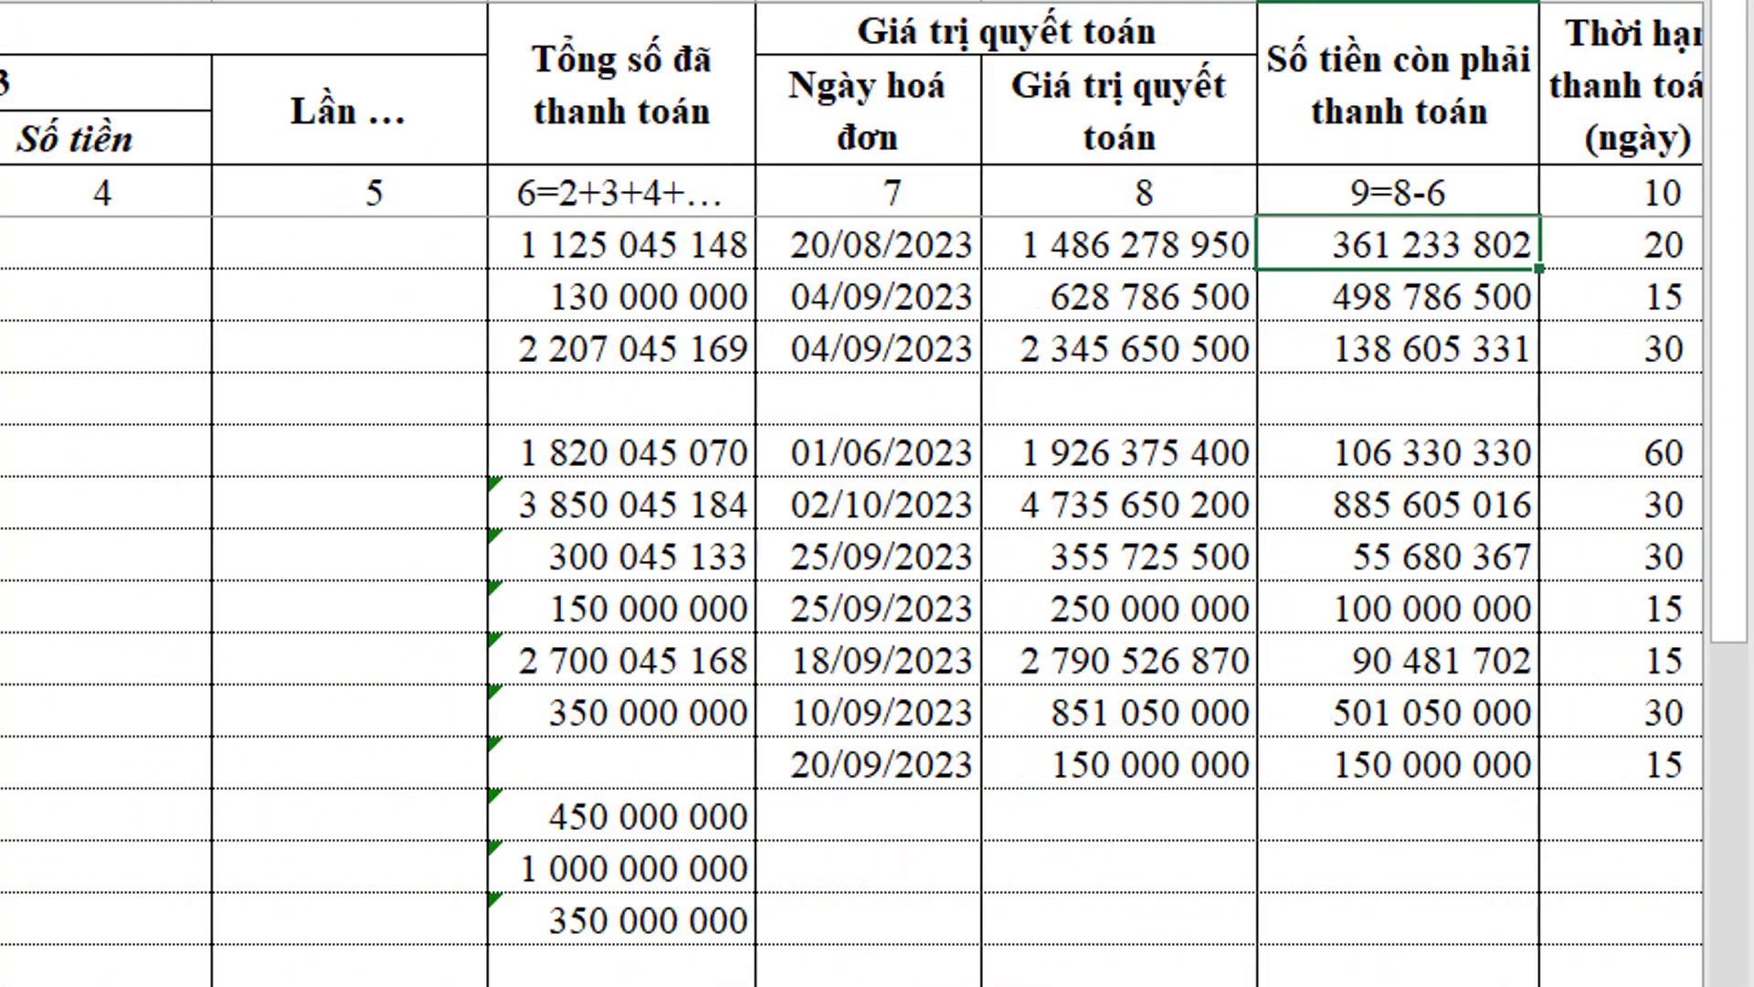
pyautogui.press('Left')
pyautogui.press('Left')
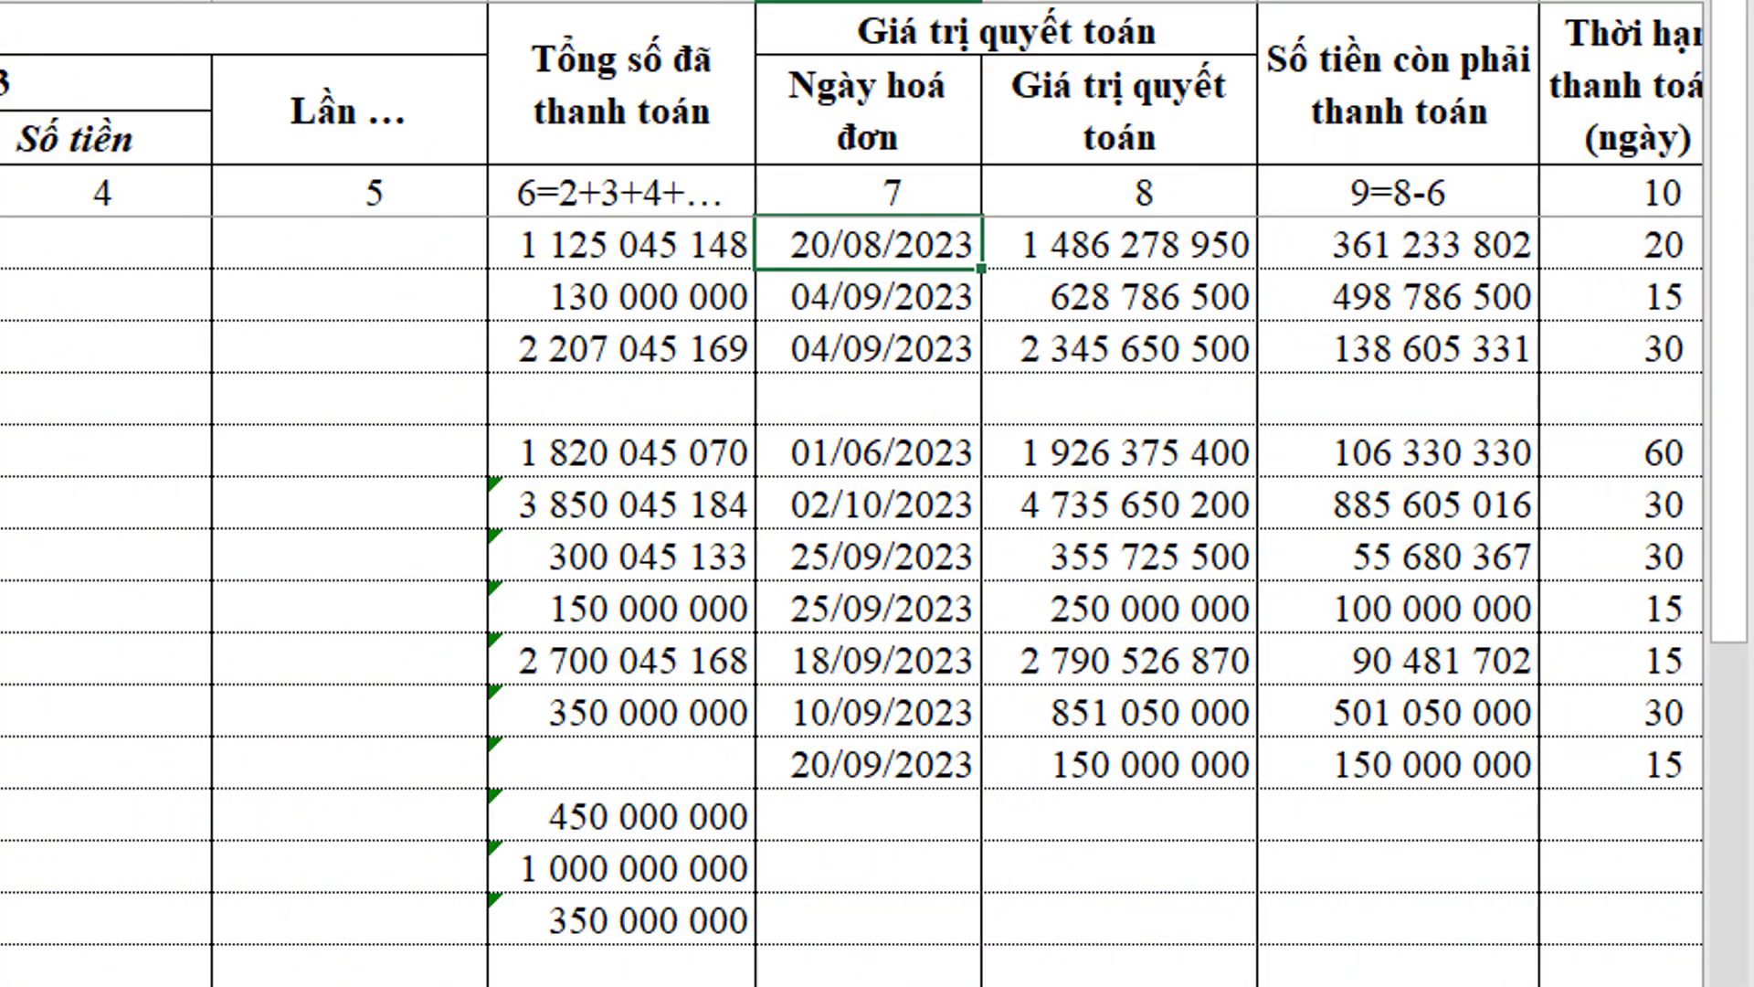
pyautogui.press('Right')
pyautogui.press('Left')
pyautogui.press('Left')
pyautogui.press('Left')
pyautogui.press('Left')
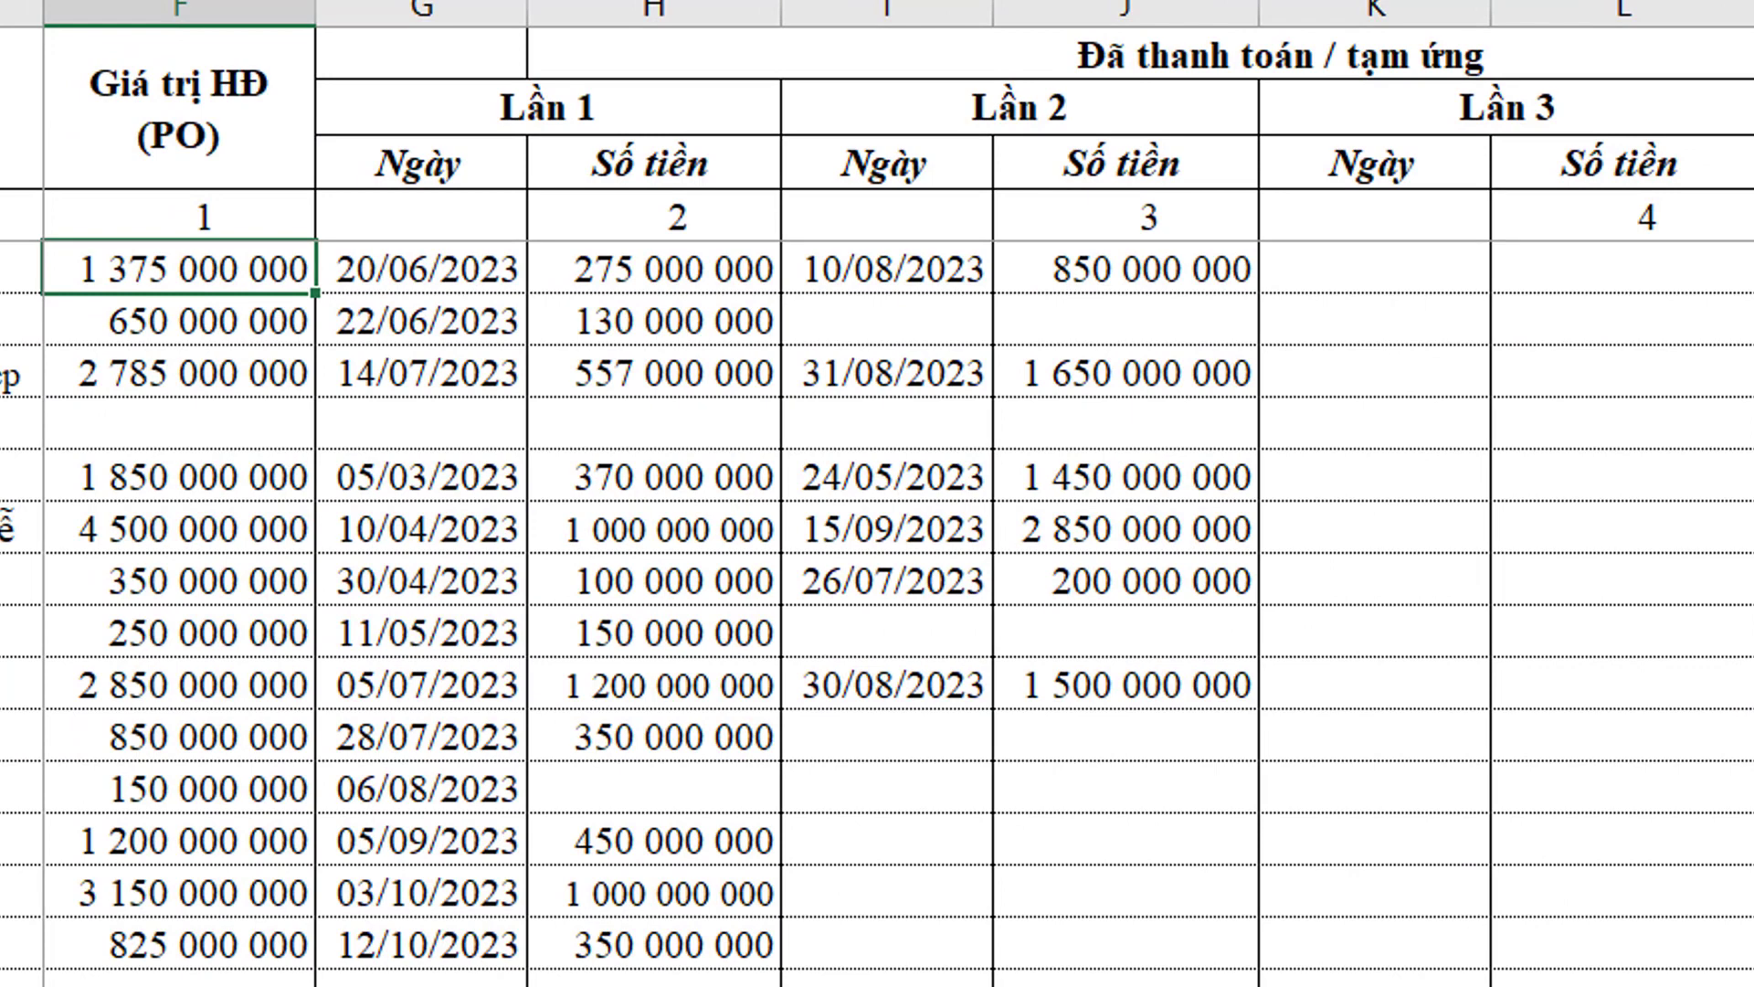
pyautogui.press('Right')
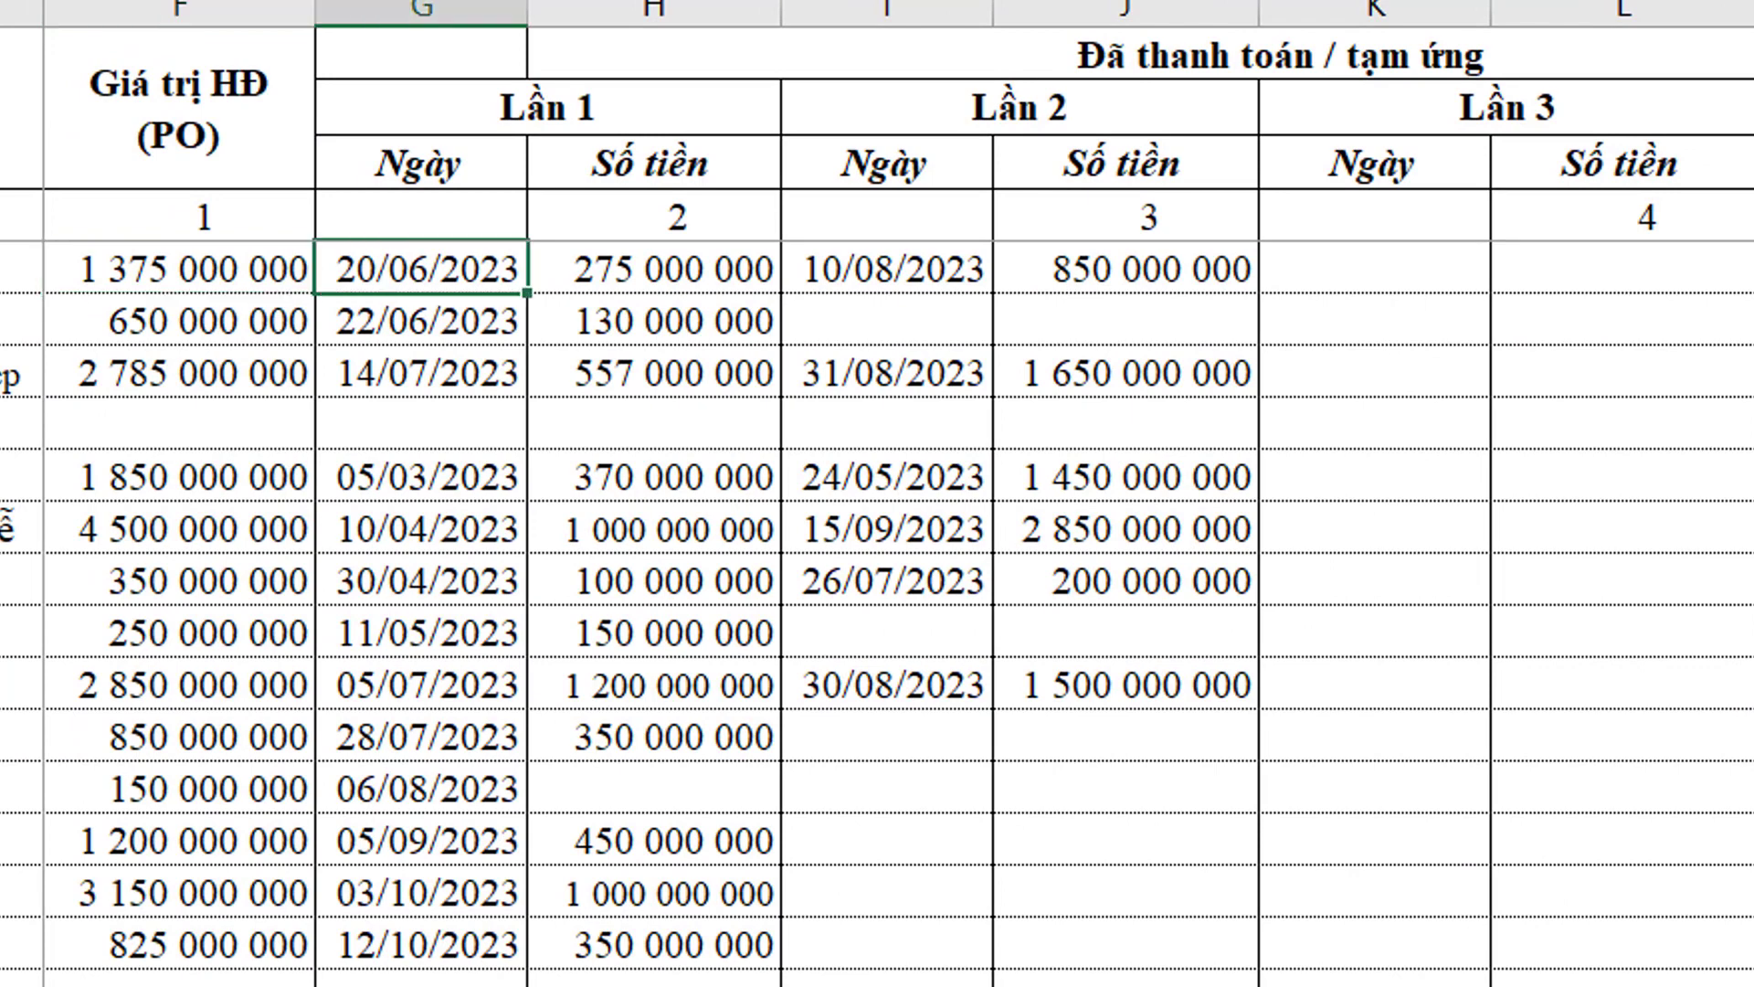
pyautogui.press('Right')
pyautogui.press('Right')
pyautogui.press('Right')
pyautogui.press('Right')
pyautogui.press('Right')
pyautogui.press('Right')
pyautogui.press('Left')
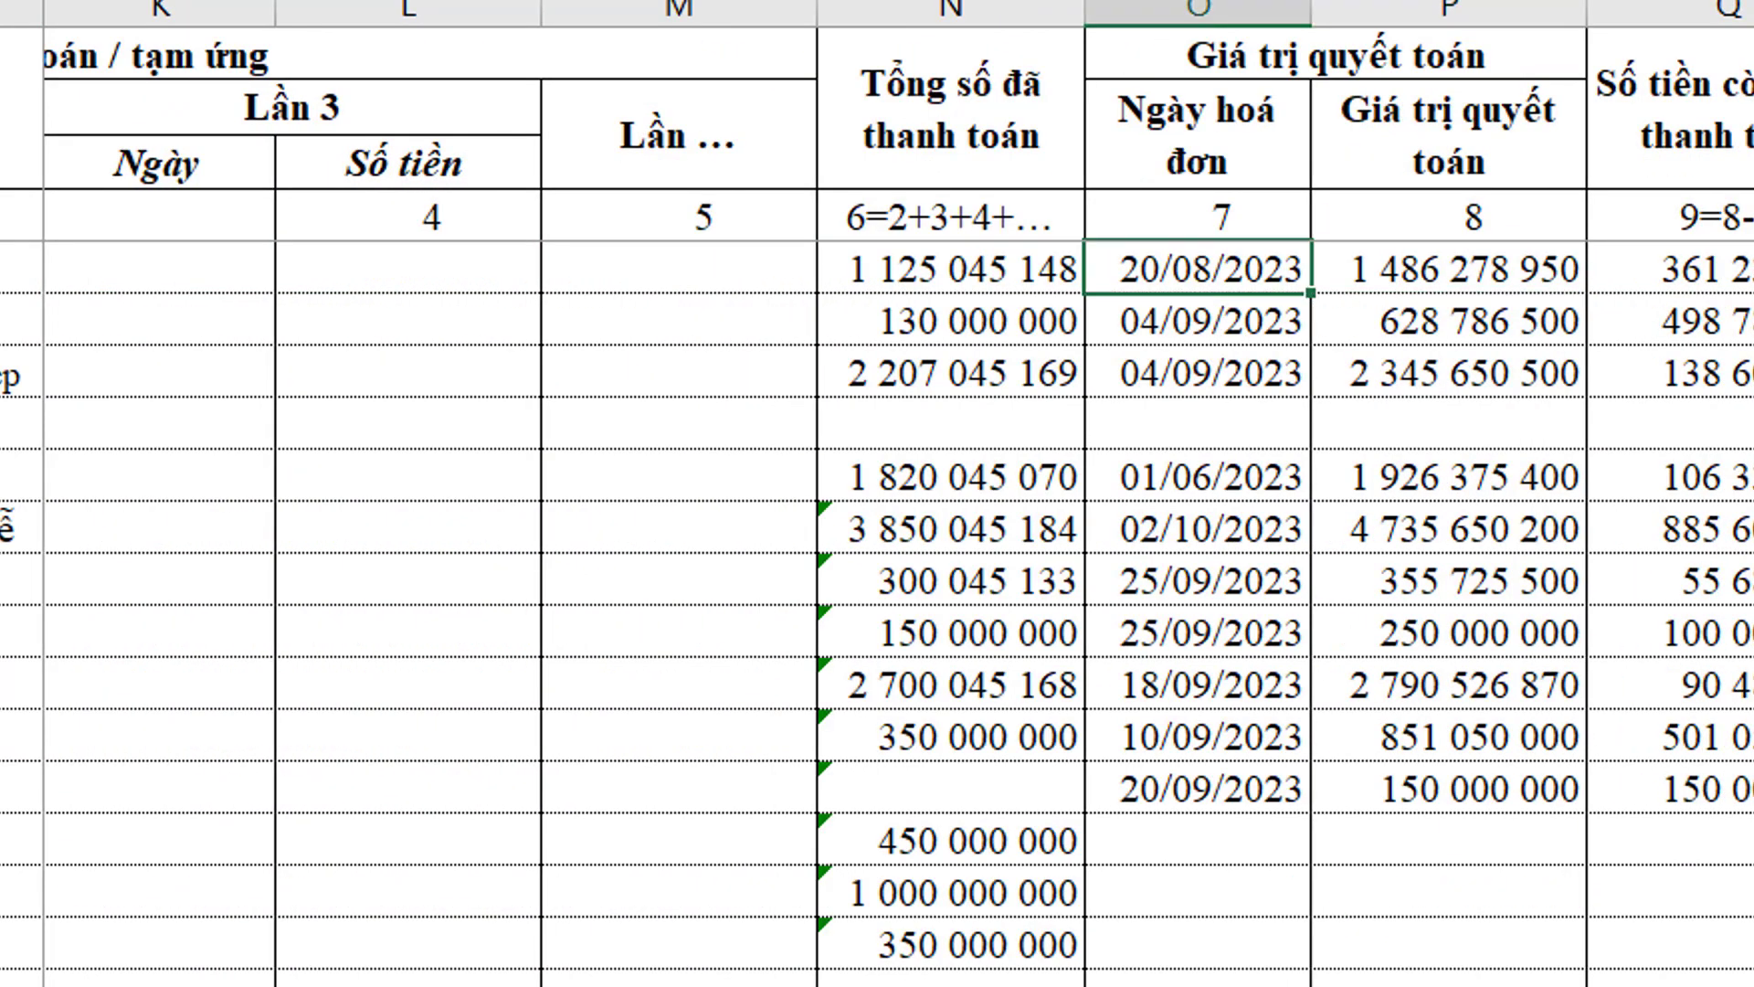
pyautogui.press('Left')
pyautogui.press('Right')
pyautogui.press('Right')
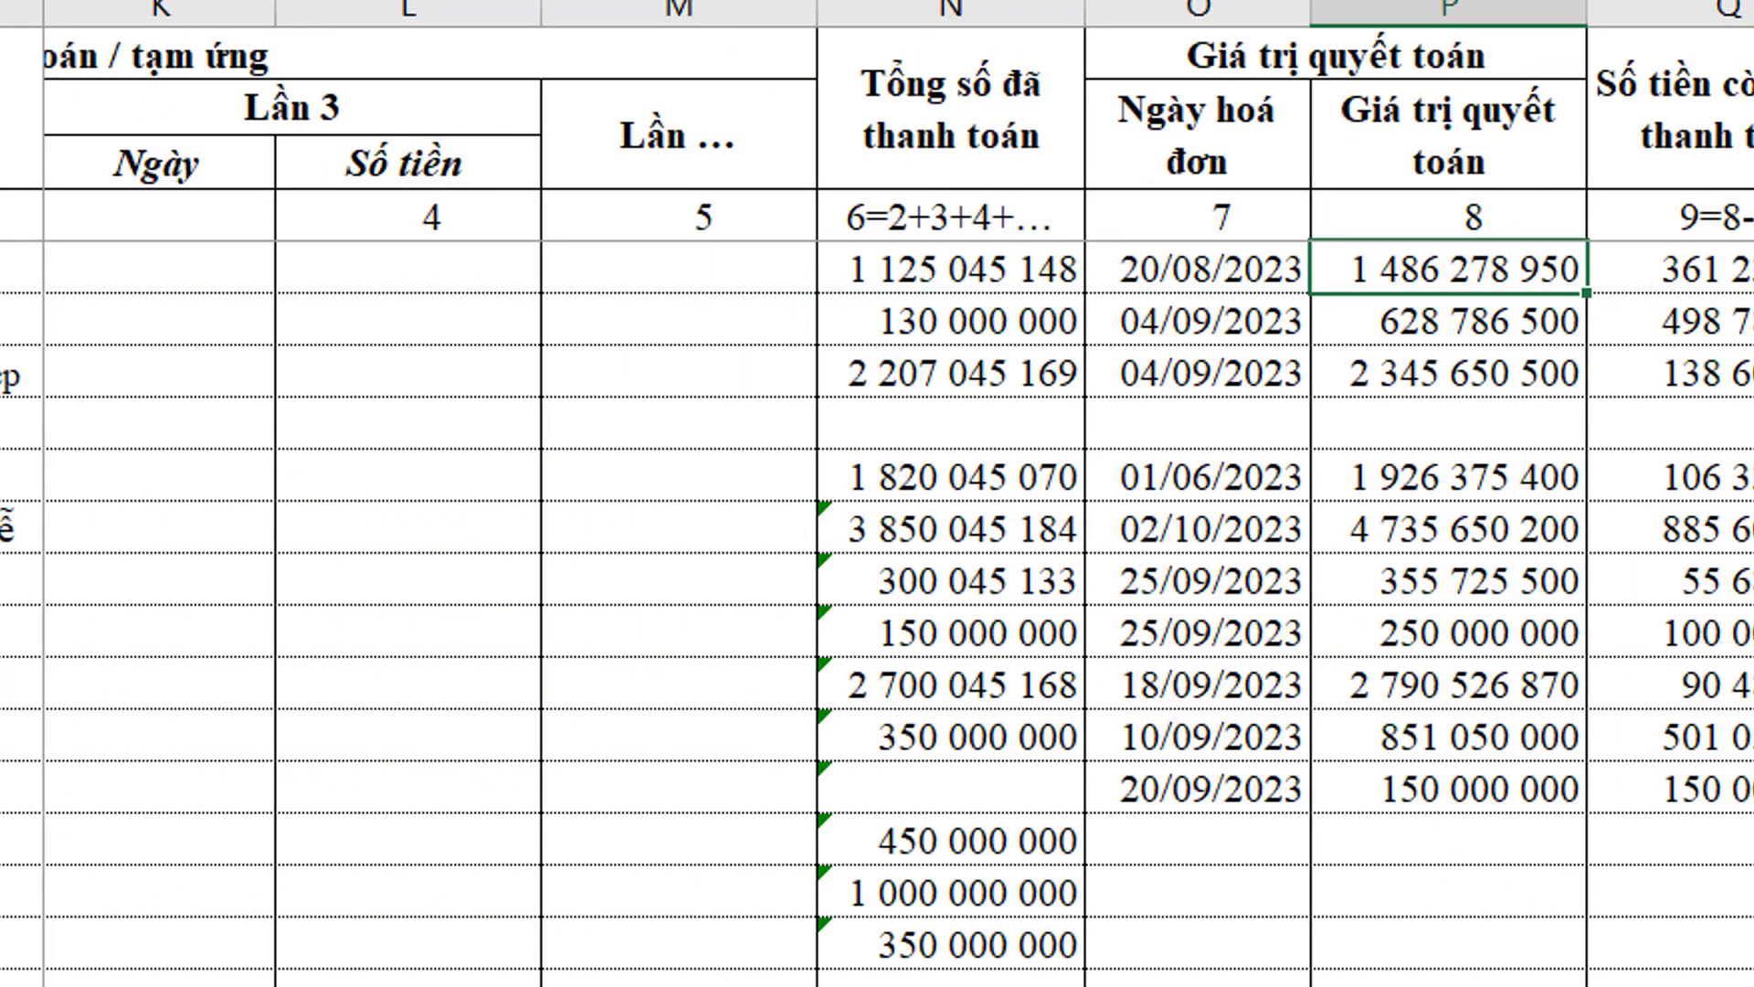
pyautogui.press('Left')
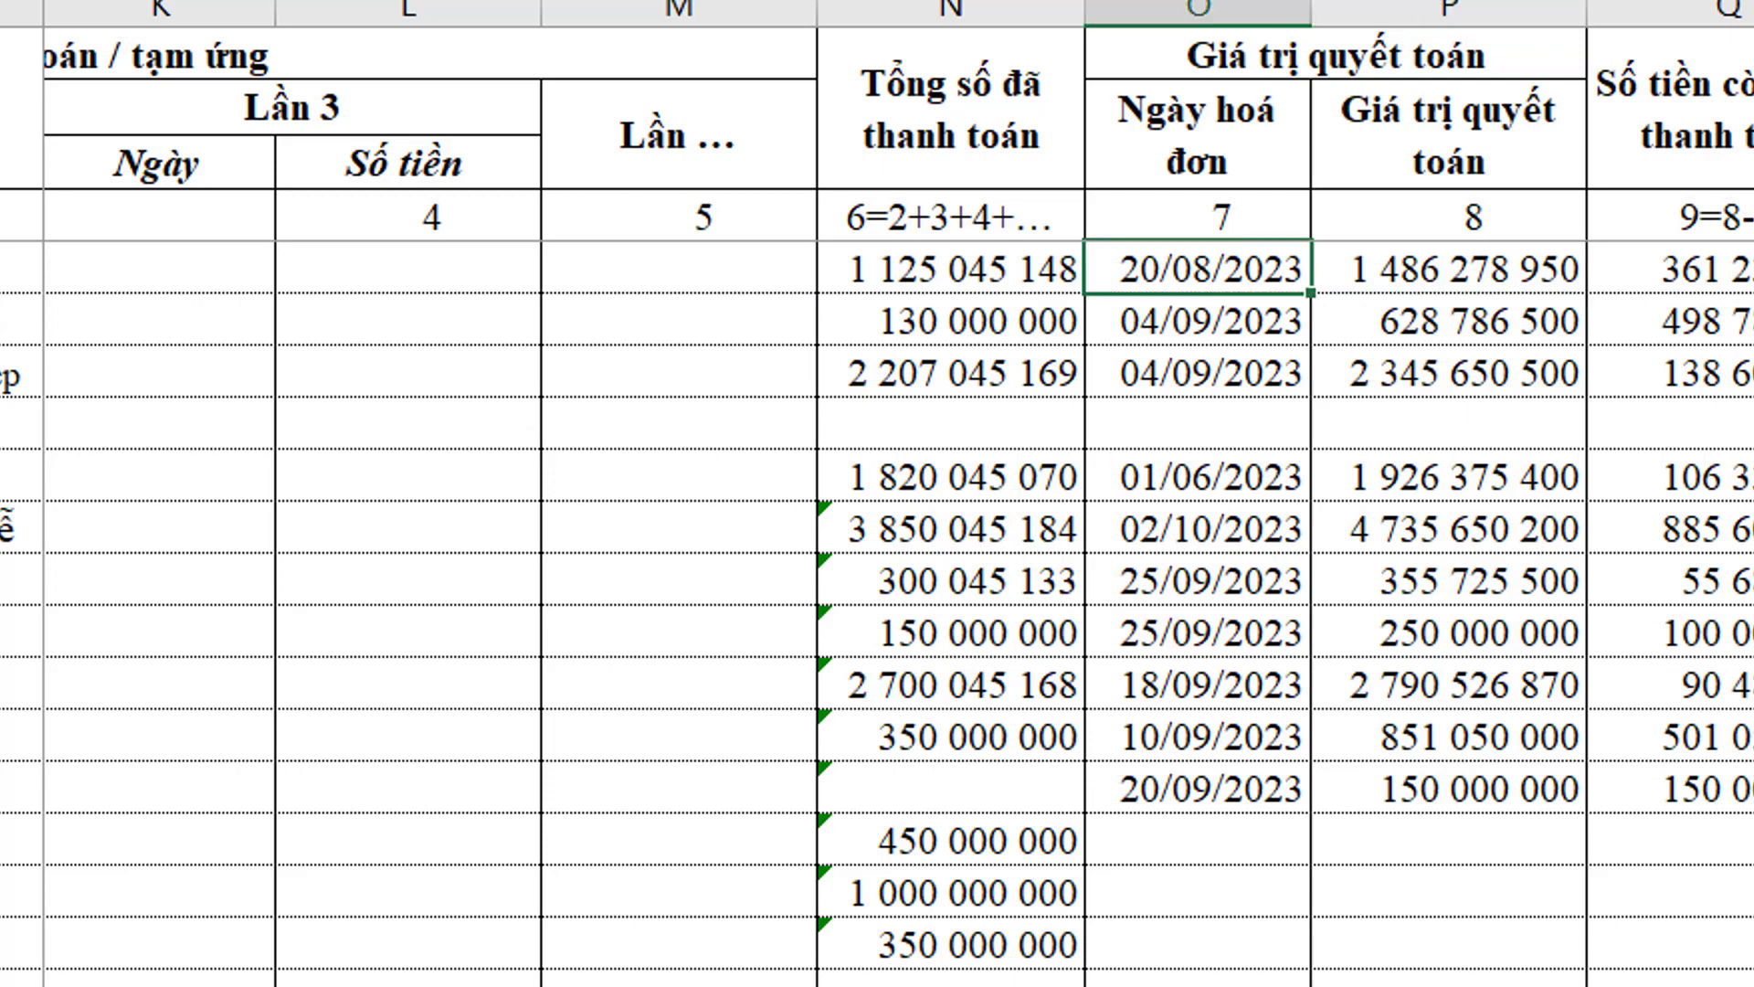
pyautogui.press('Left')
pyautogui.click(1449, 269)
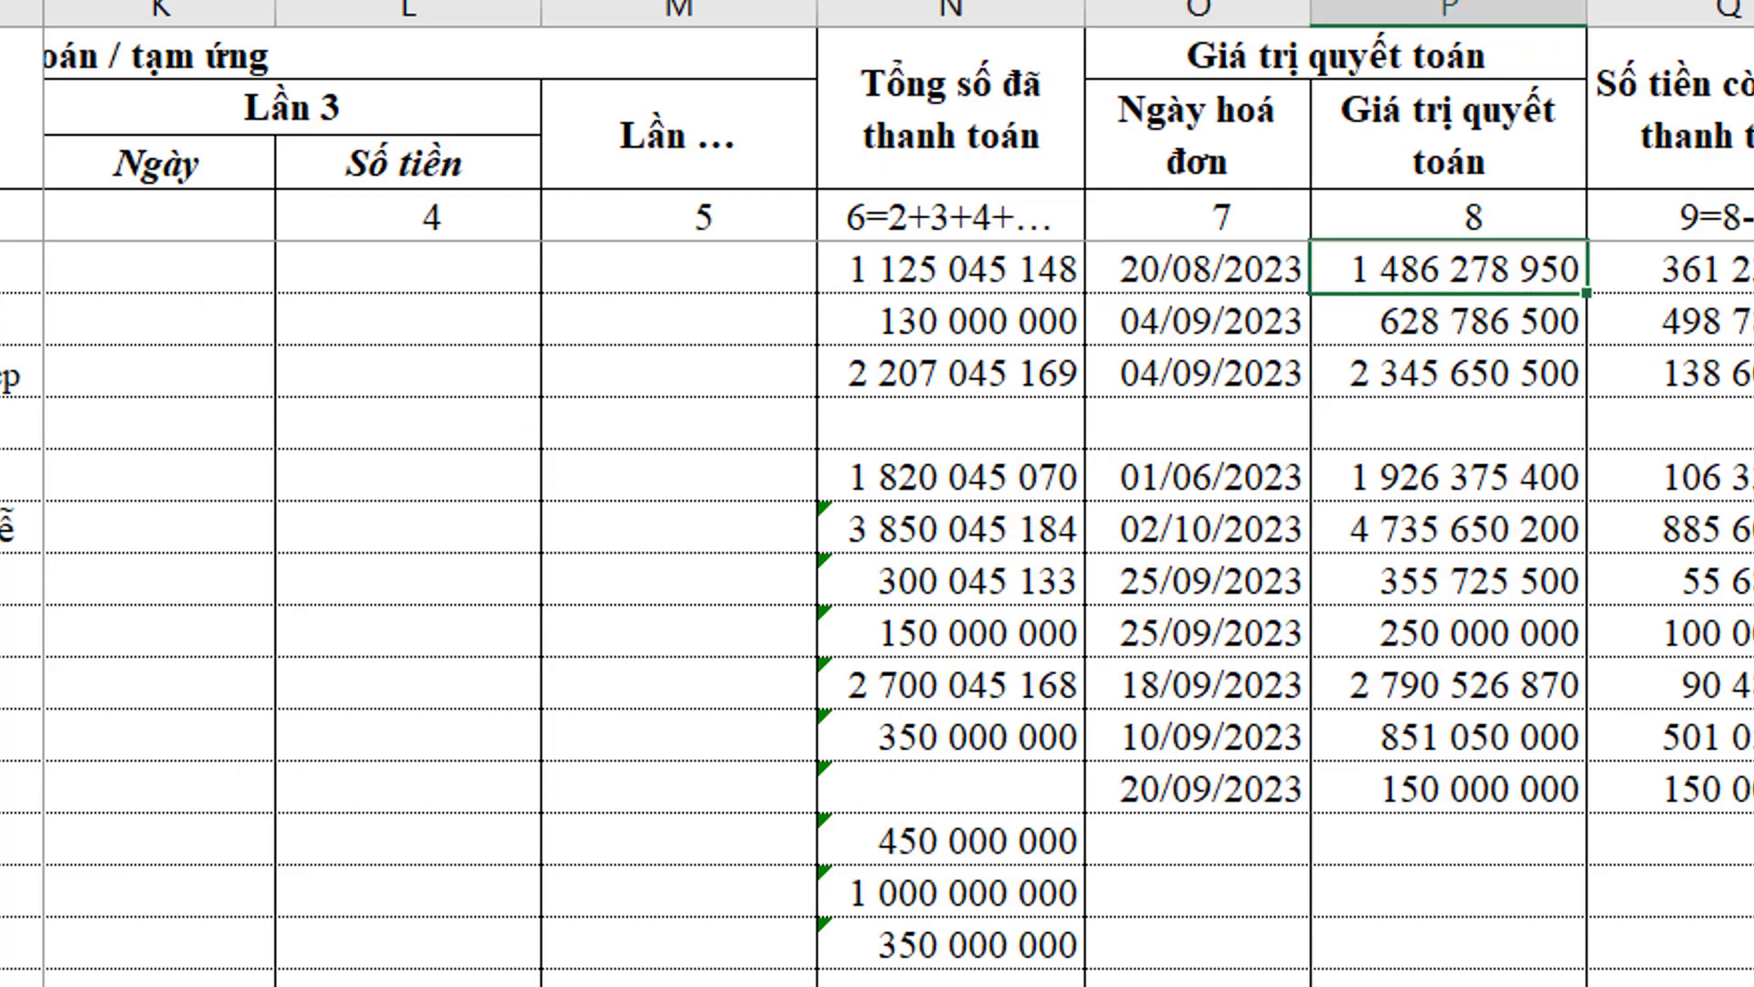
pyautogui.press('Right')
pyautogui.hscroll(1, 877, 549)
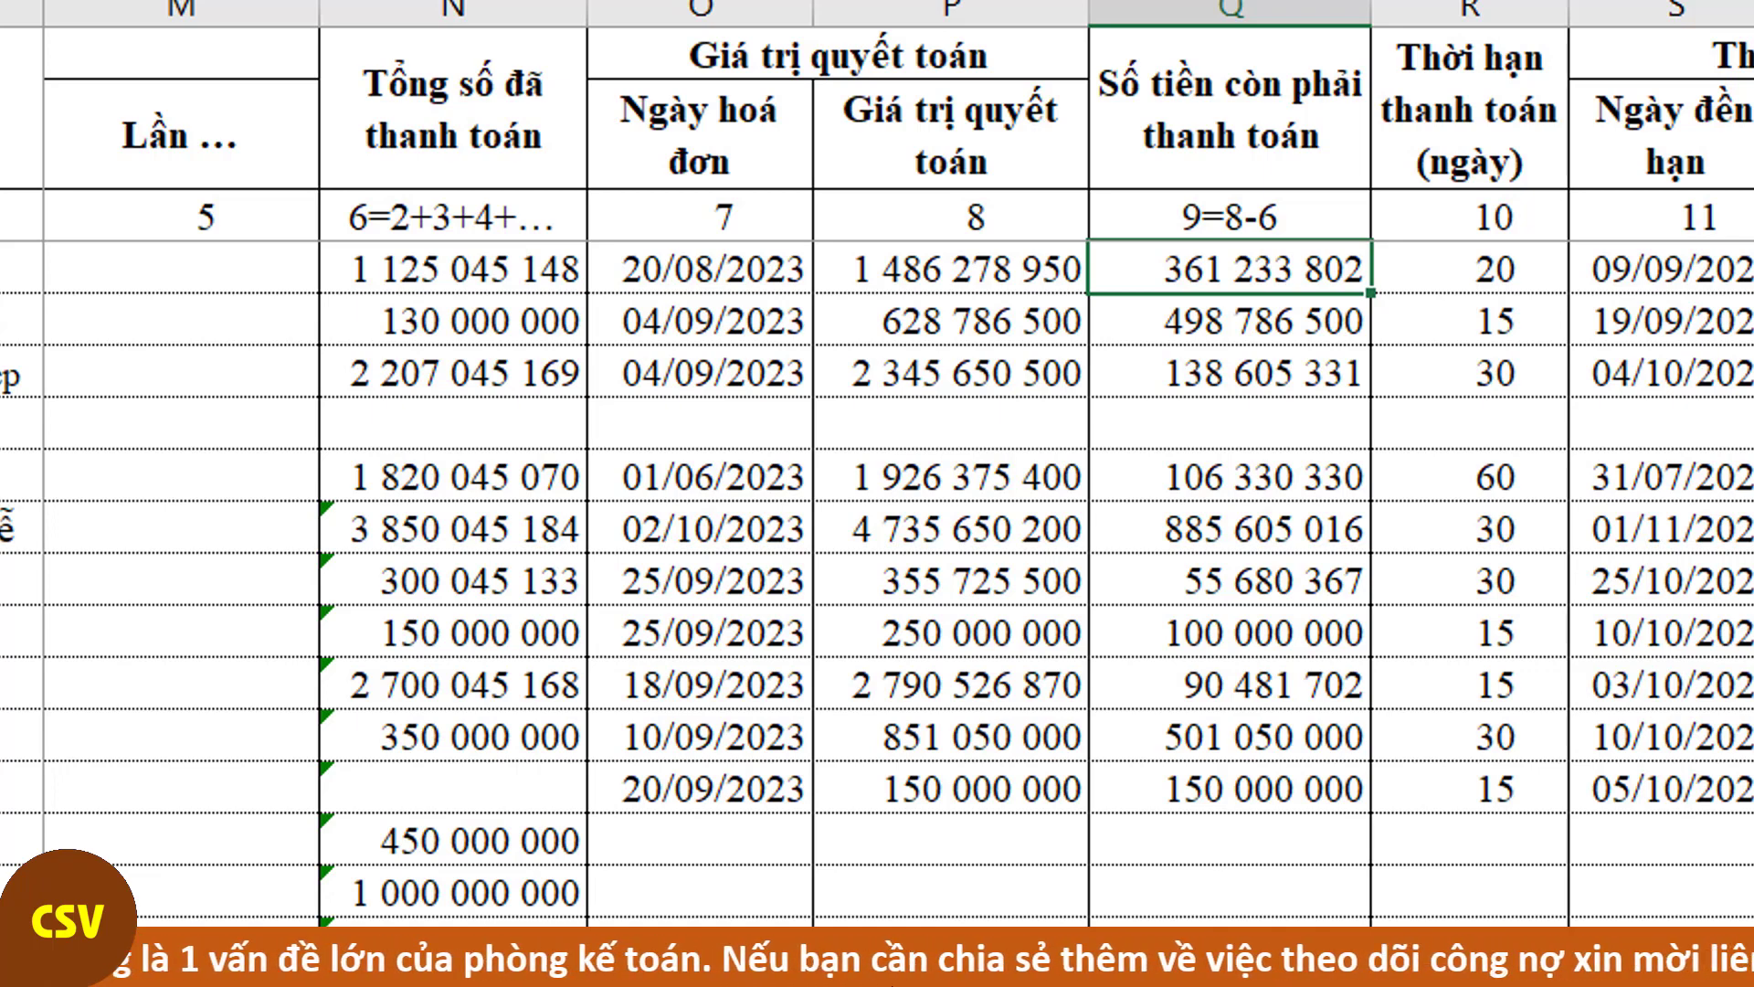
pyautogui.click(1469, 268)
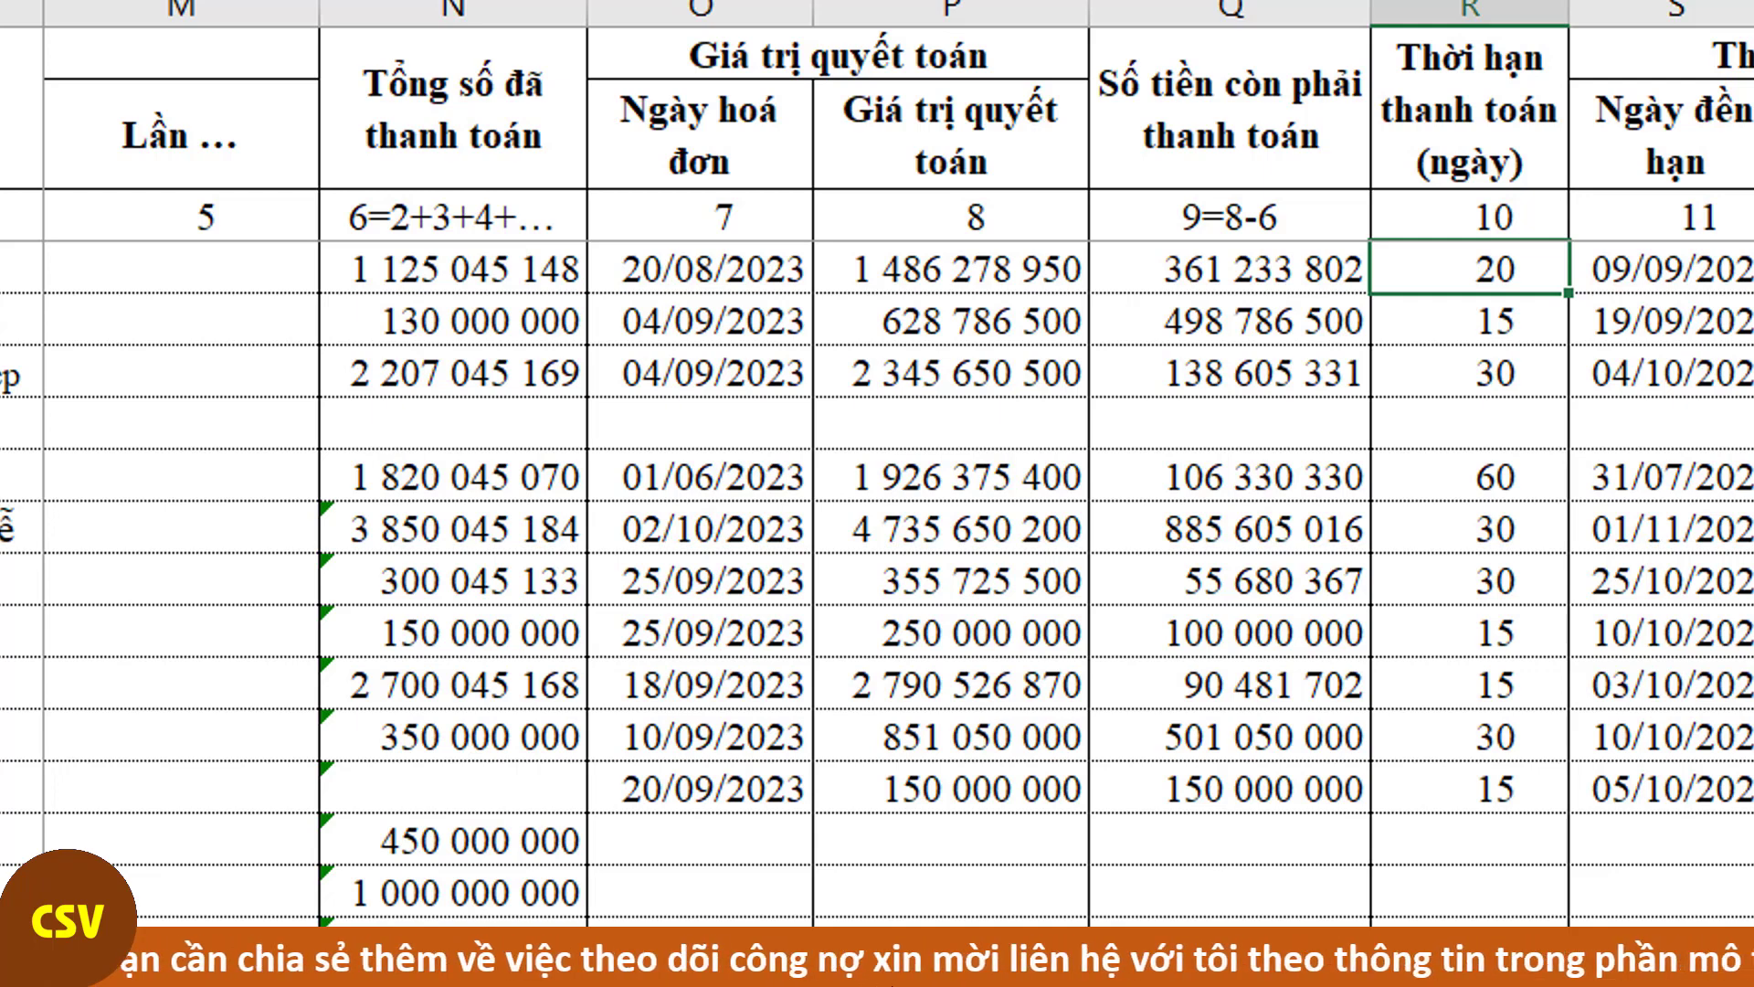
pyautogui.press('Right')
pyautogui.press('Right')
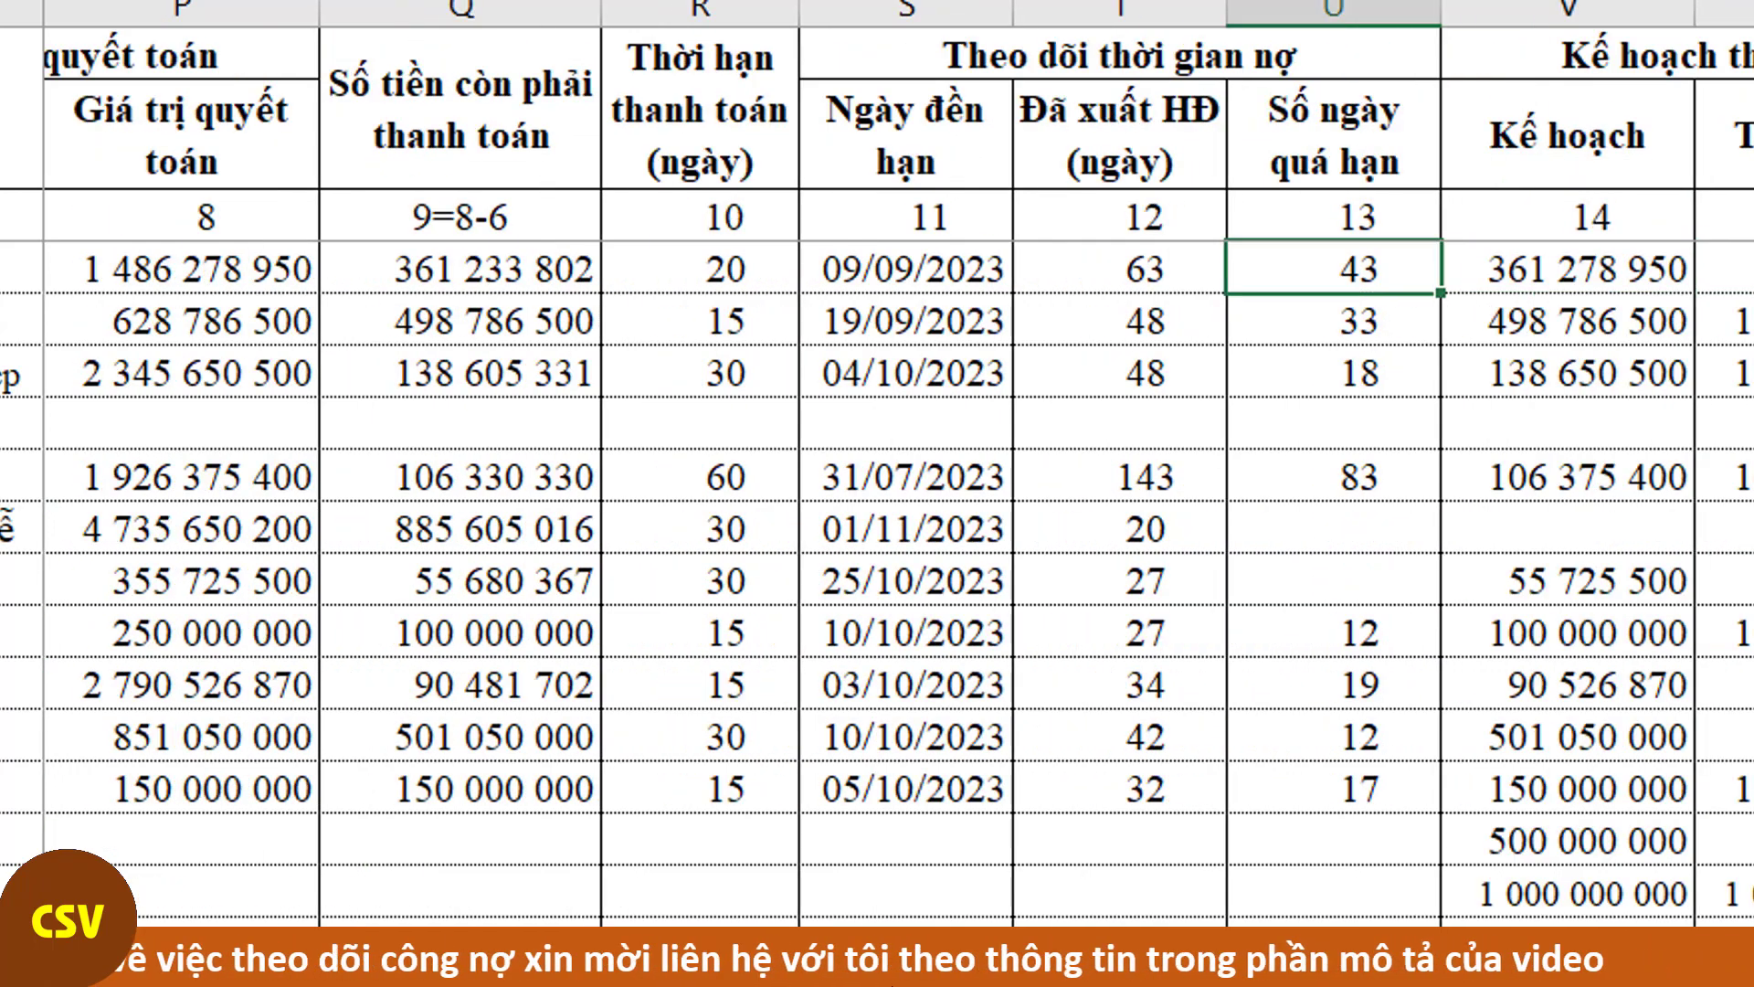
pyautogui.press('Left')
pyautogui.press('Right')
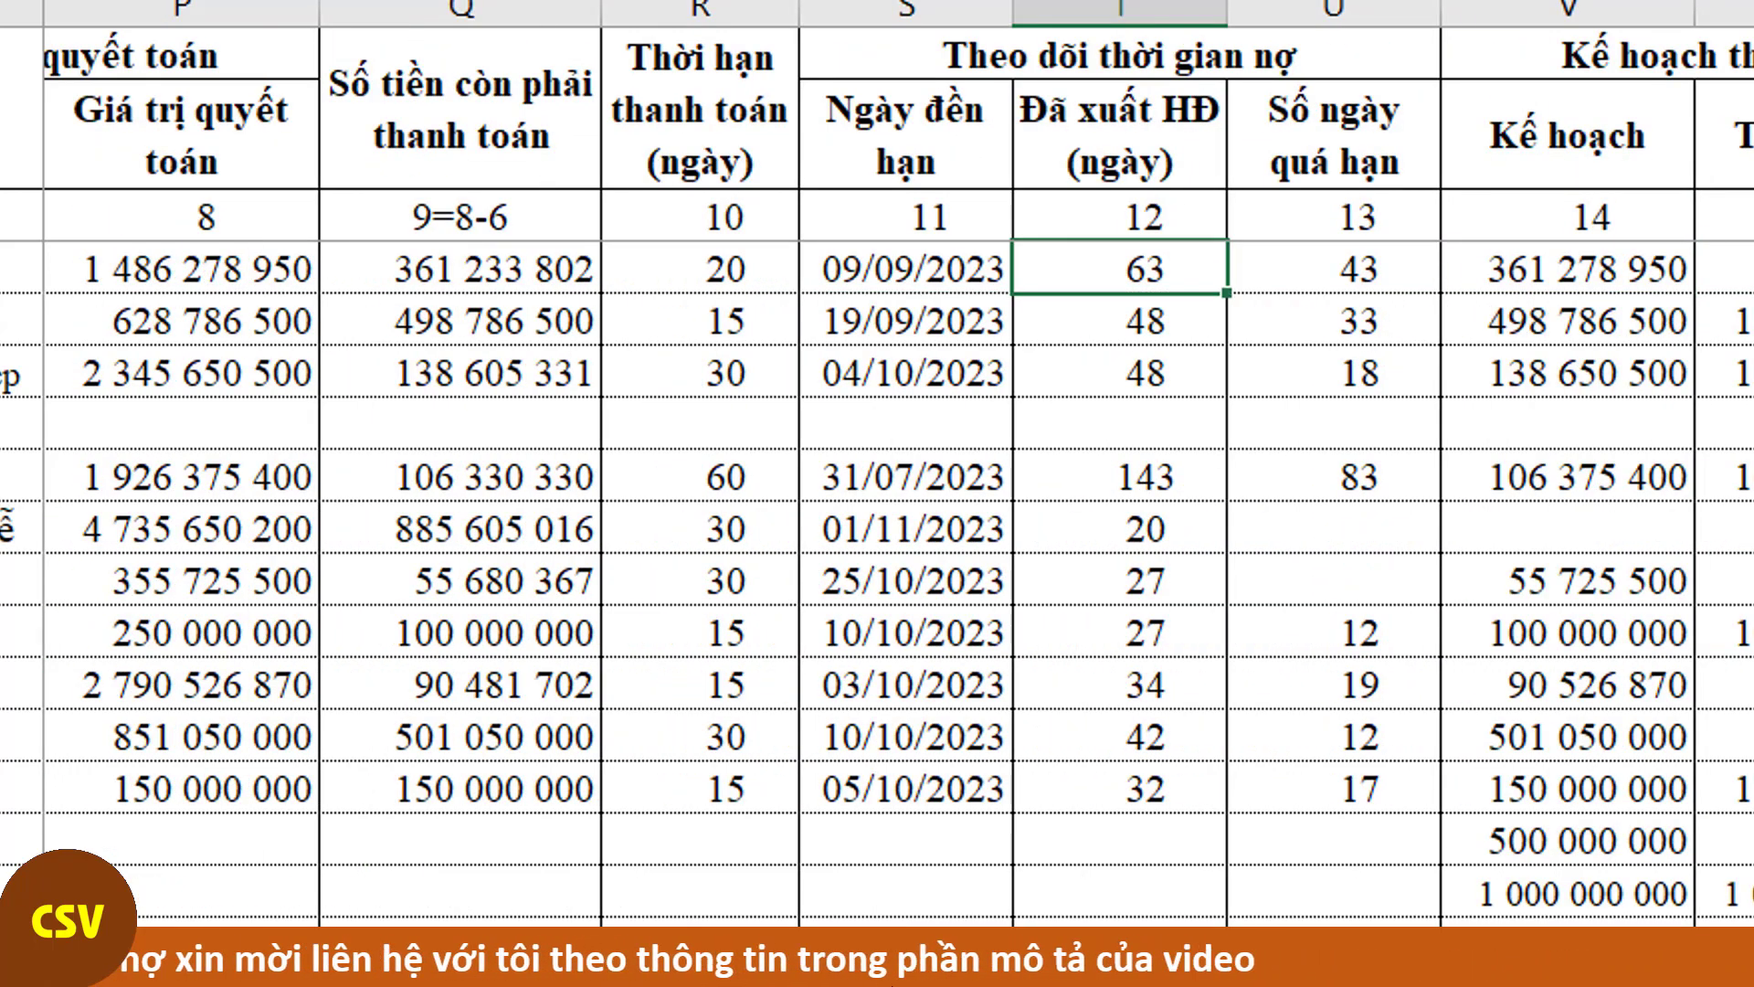
pyautogui.press('Left')
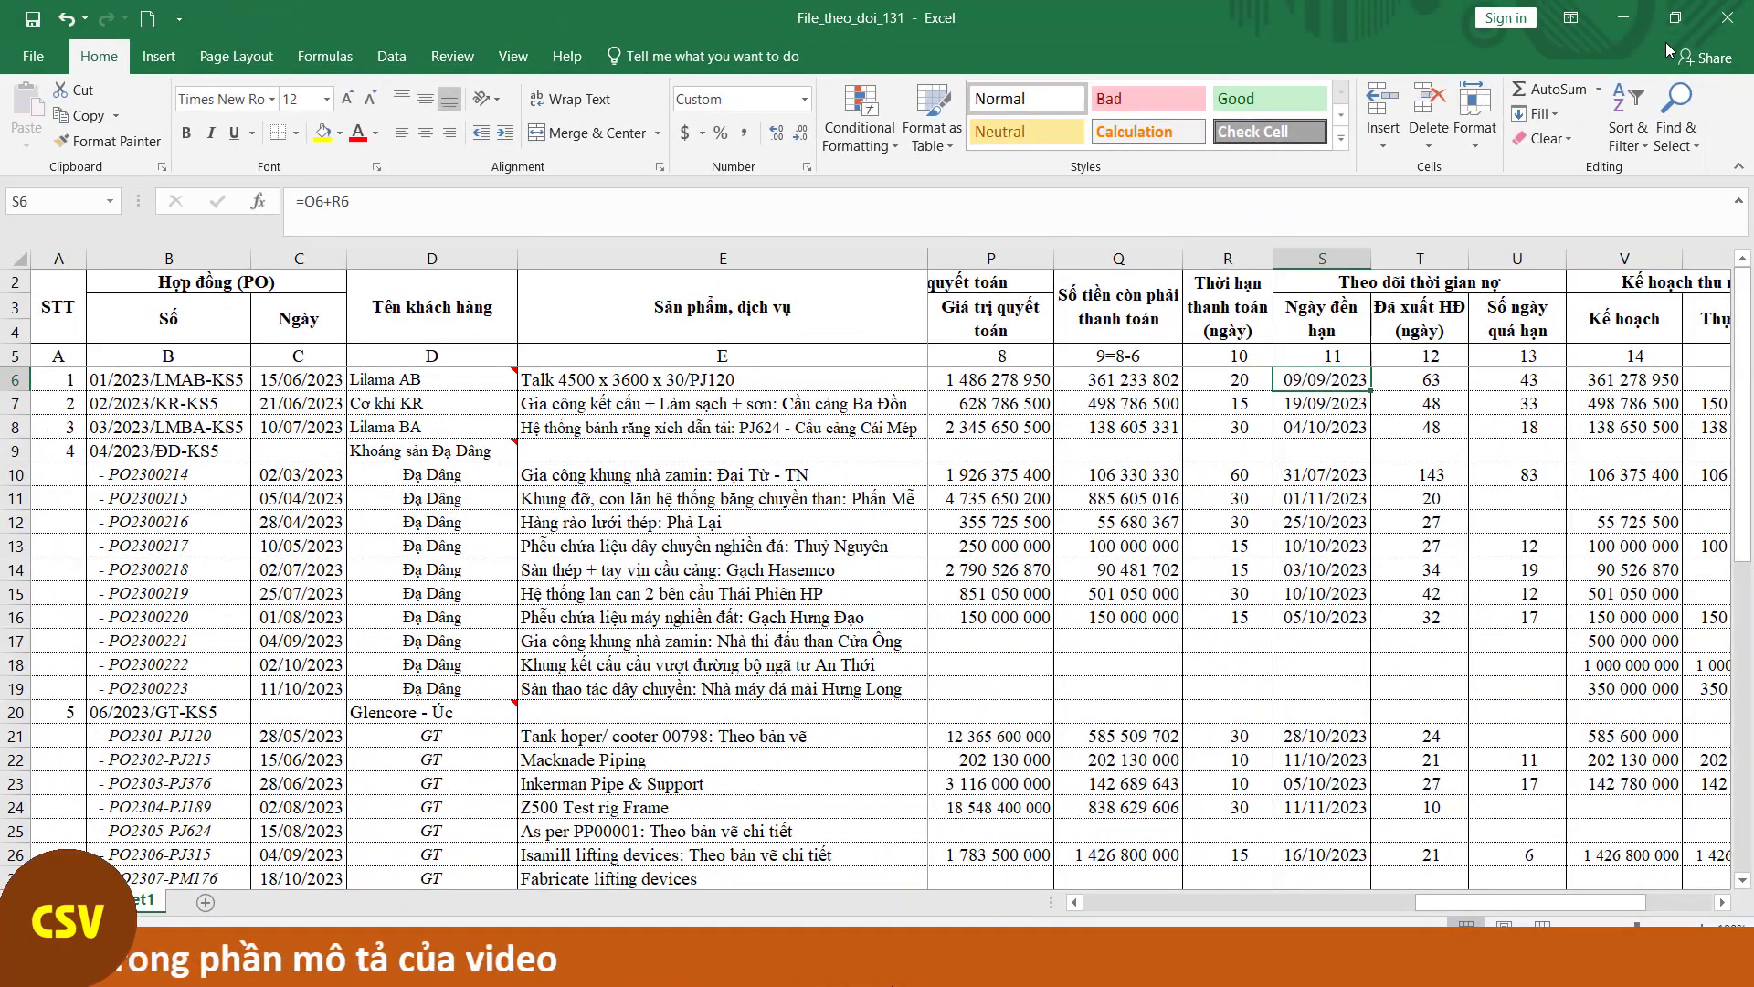
pyautogui.press('Left')
pyautogui.press('Left')
pyautogui.press('Left')
pyautogui.press('Left')
pyautogui.press('Left')
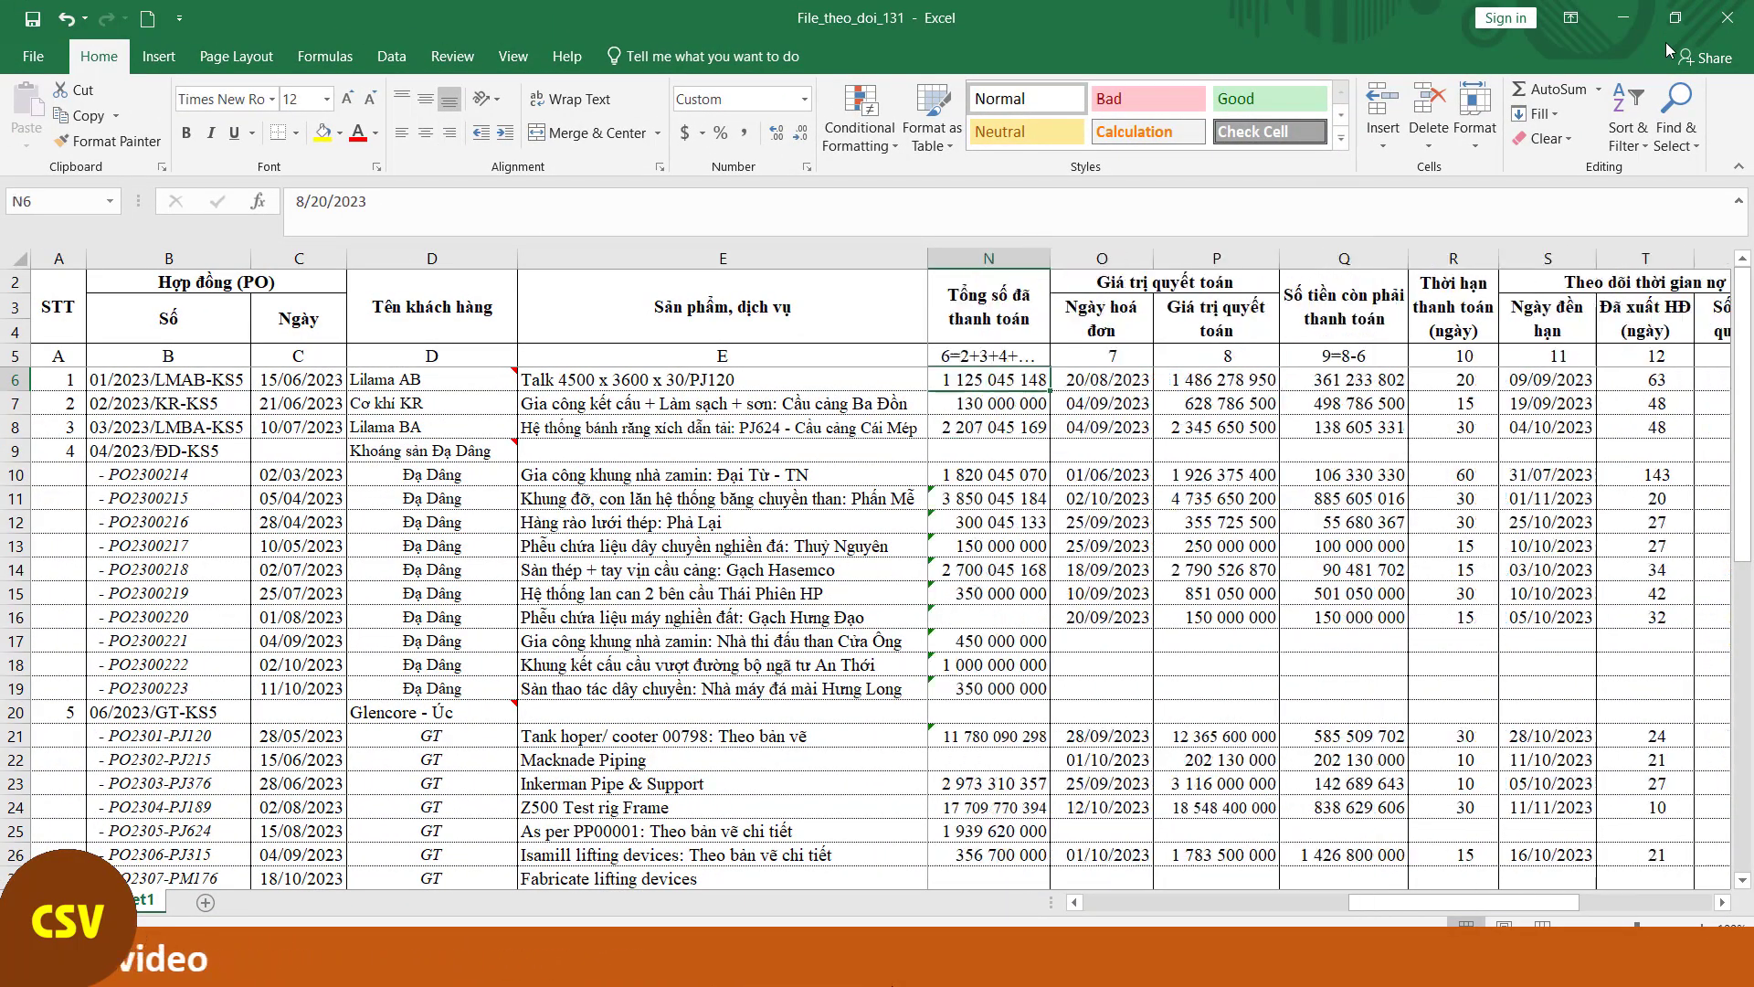
pyautogui.press('Right')
pyautogui.press('Right')
pyautogui.press('Right')
pyautogui.press('Right')
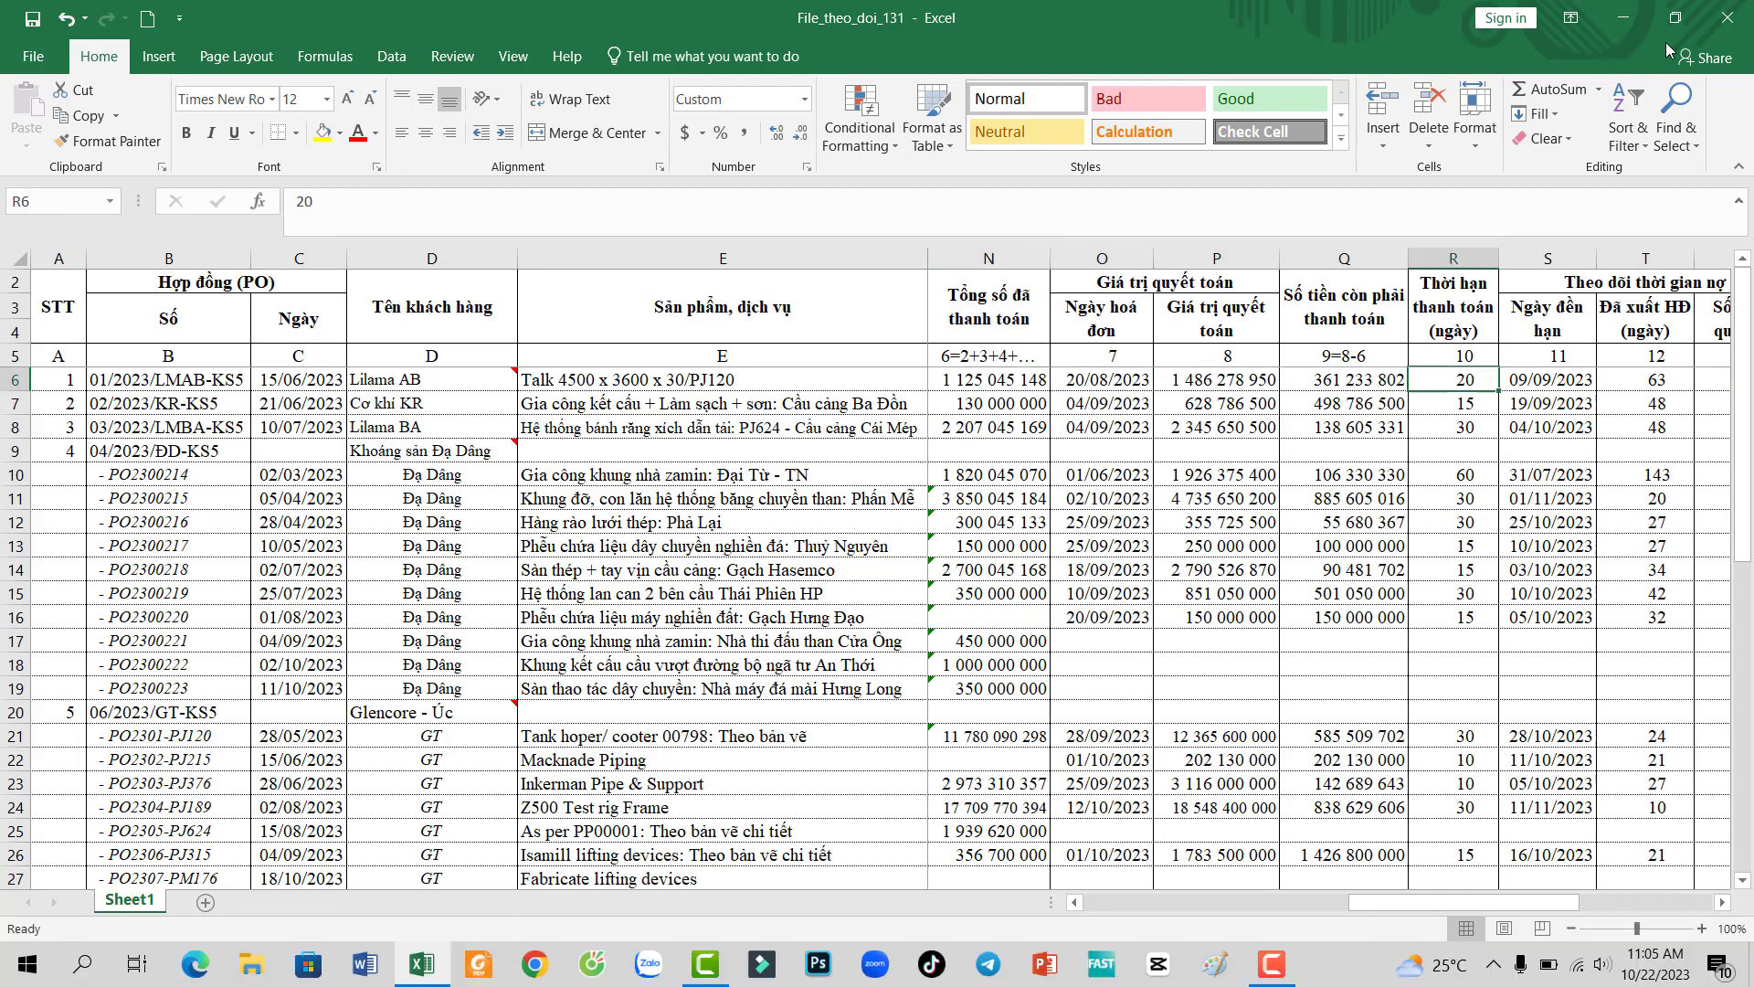
pyautogui.press('Right')
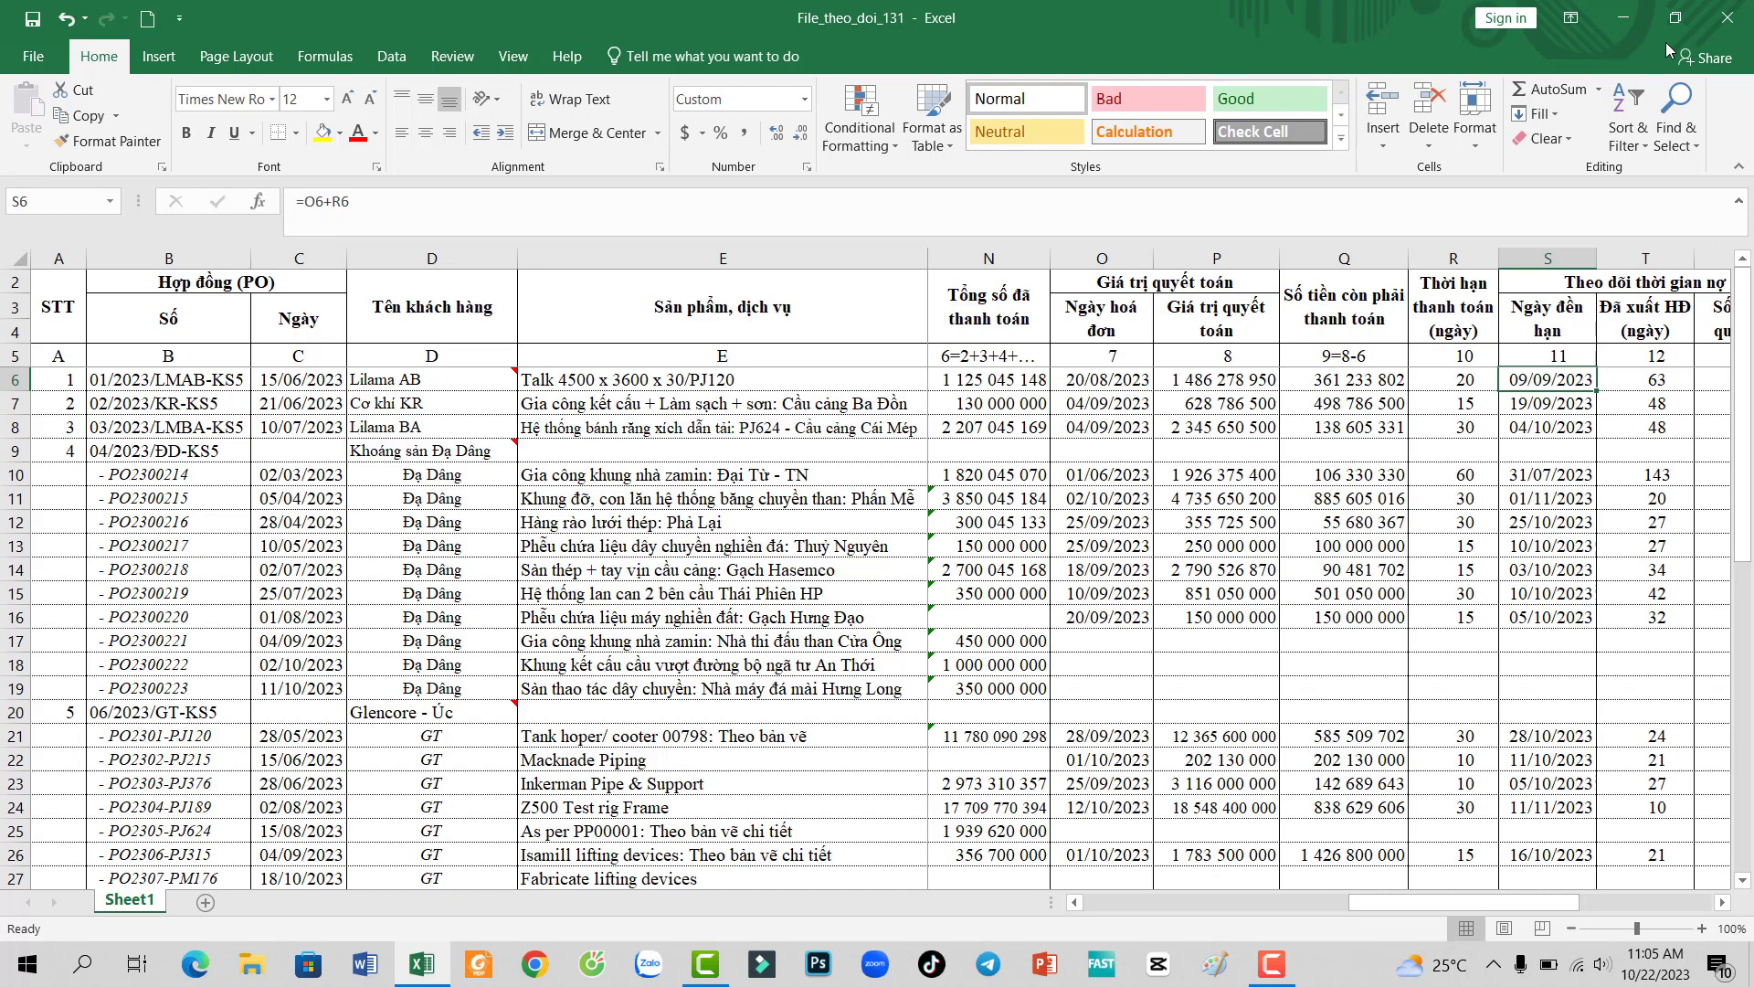
pyautogui.press('Right')
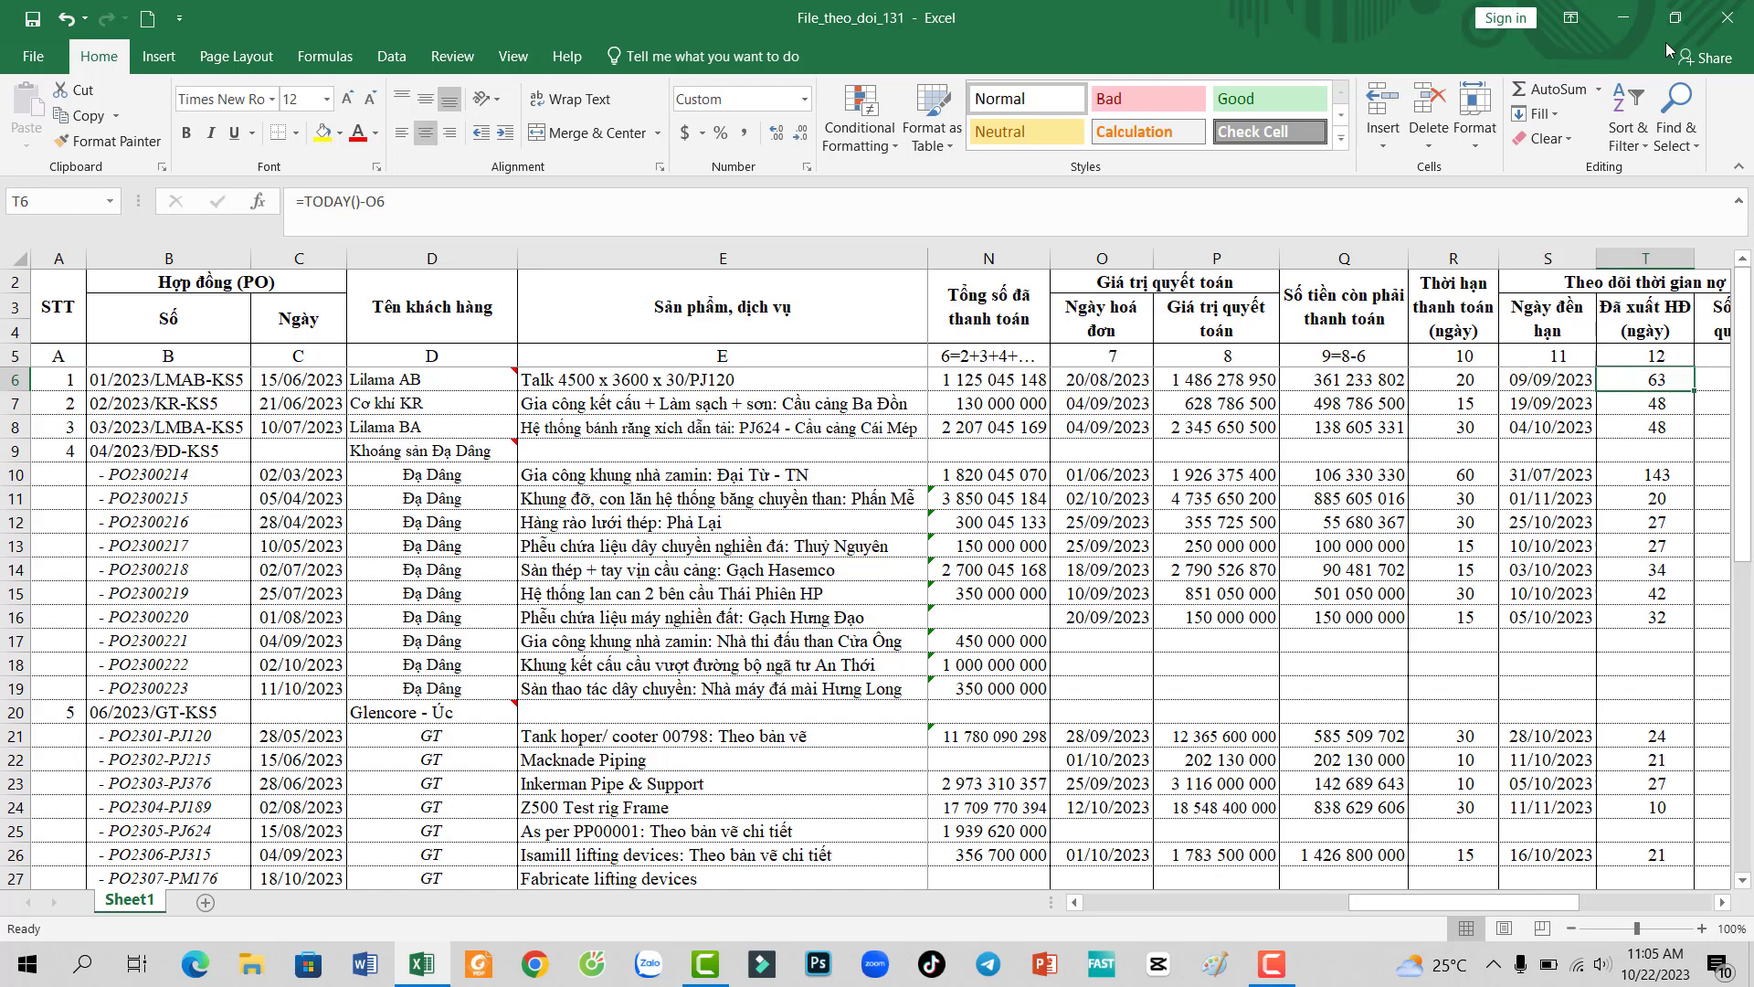
pyautogui.press('Right')
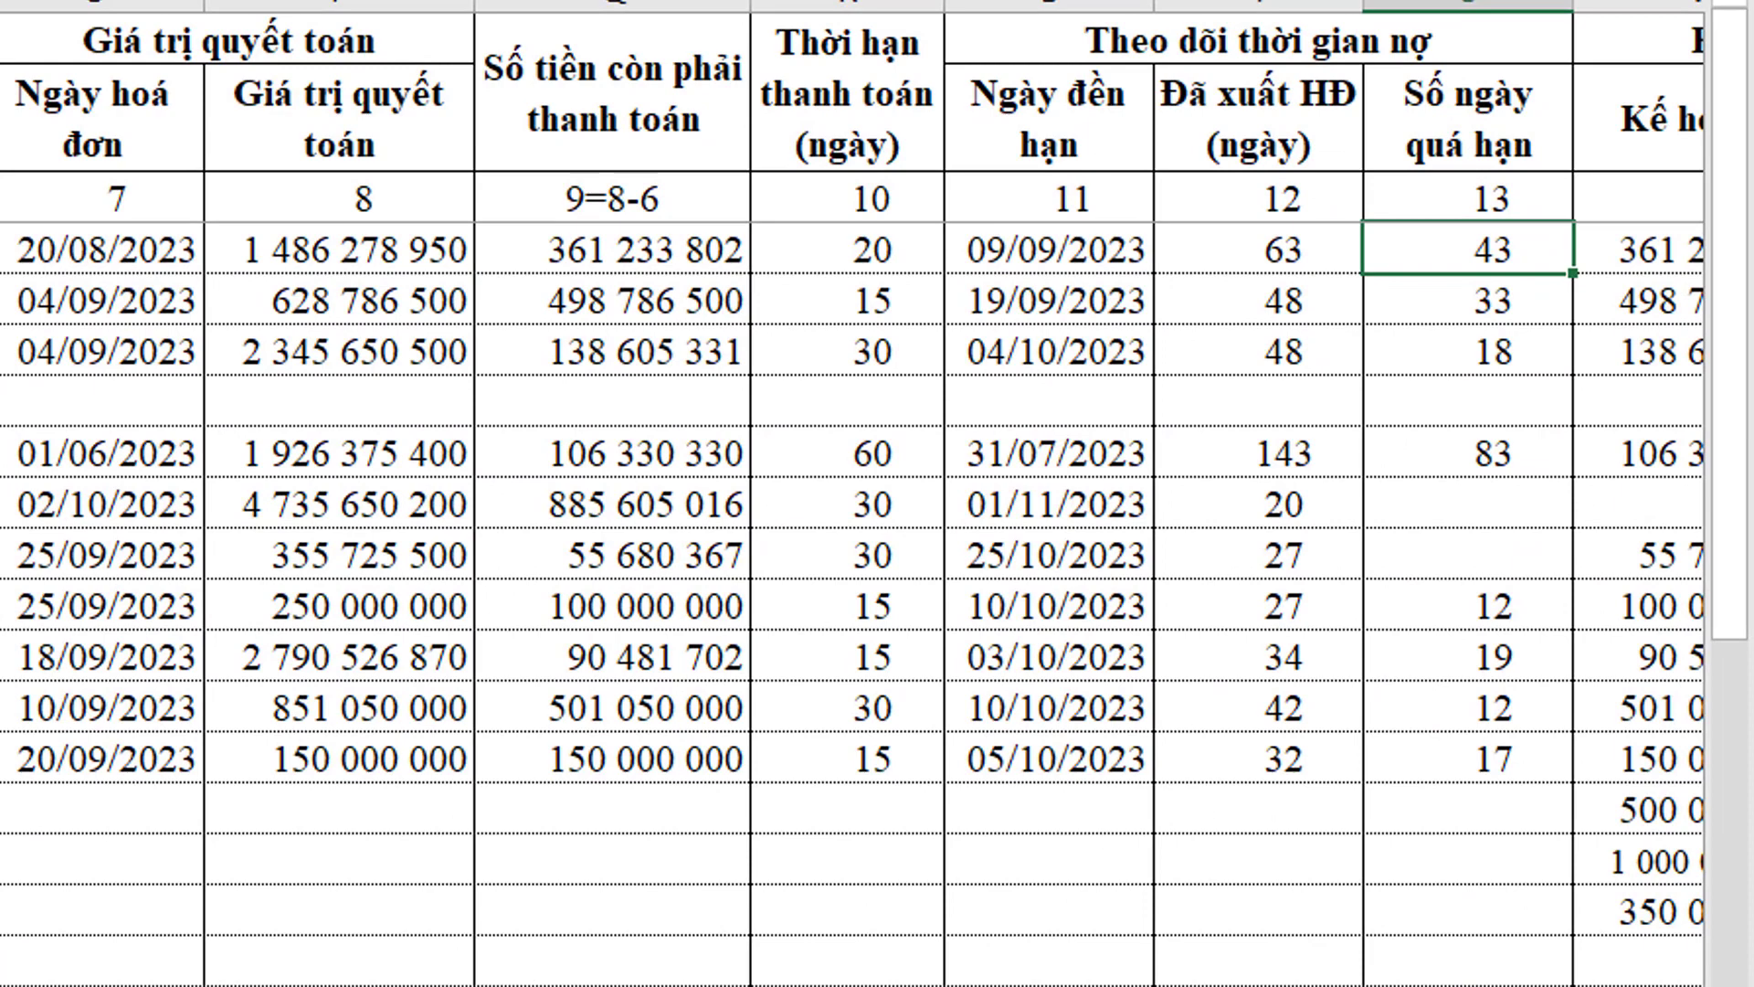
pyautogui.press('Right')
pyautogui.press('Right')
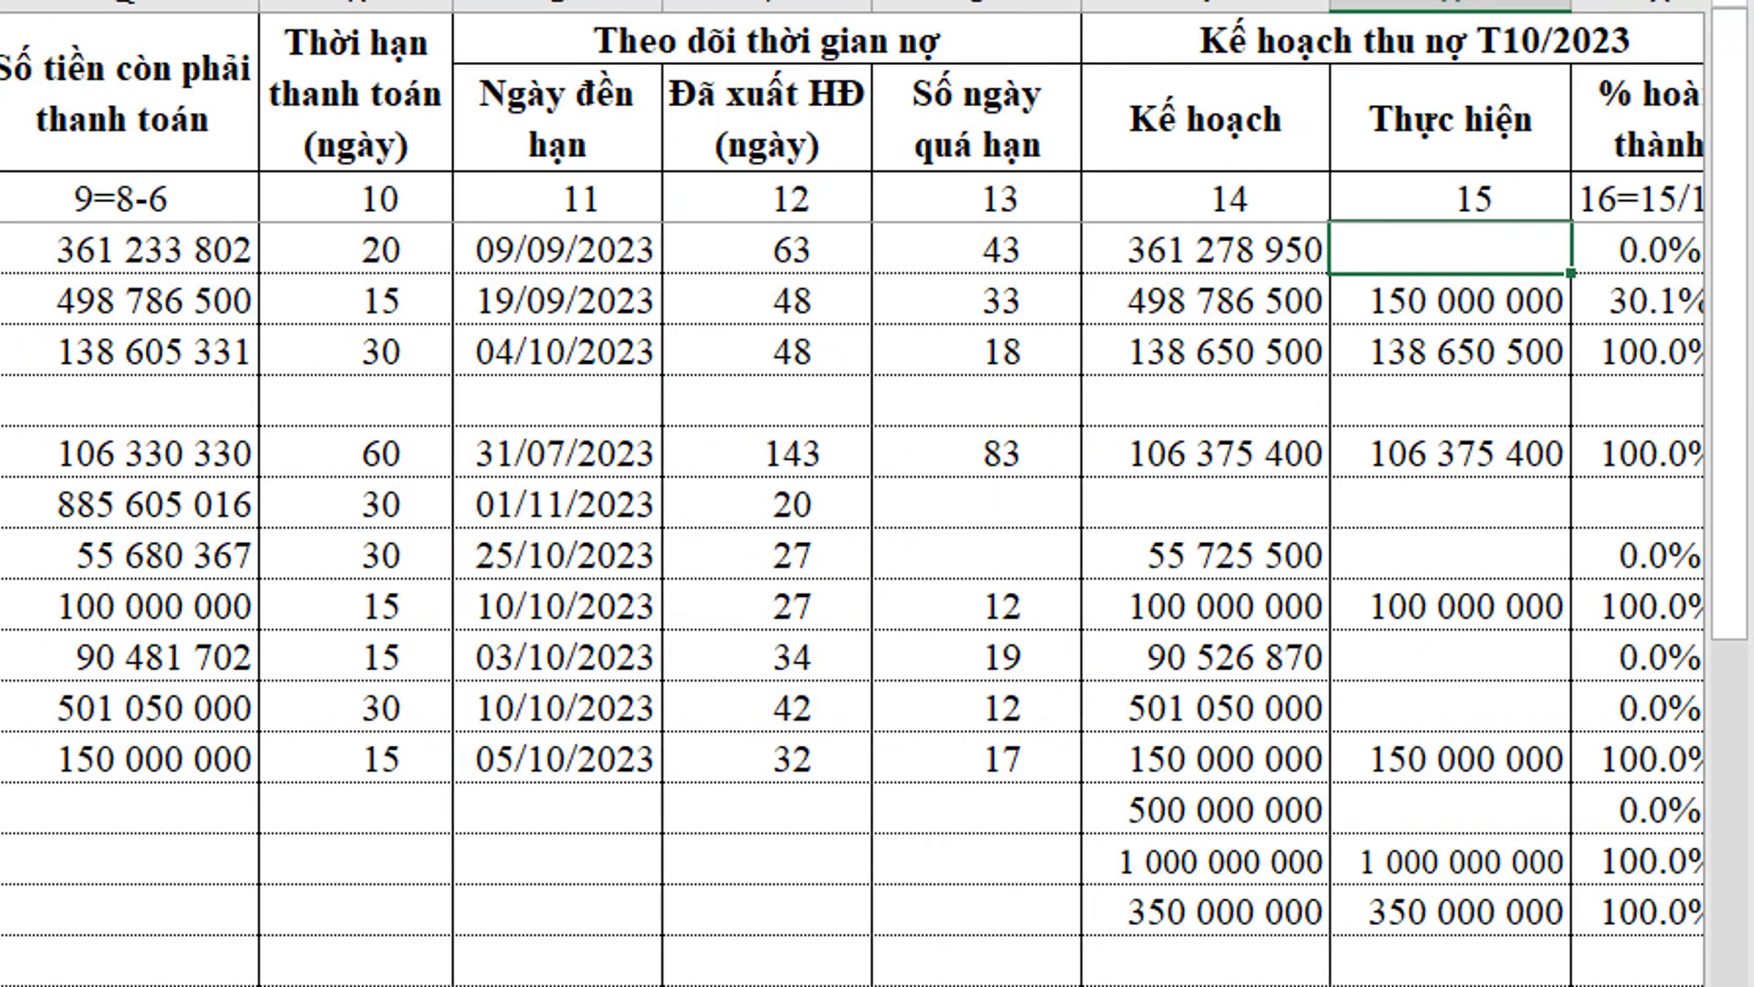
pyautogui.press('Right')
pyautogui.press('Right')
pyautogui.press('Right')
pyautogui.press('Left')
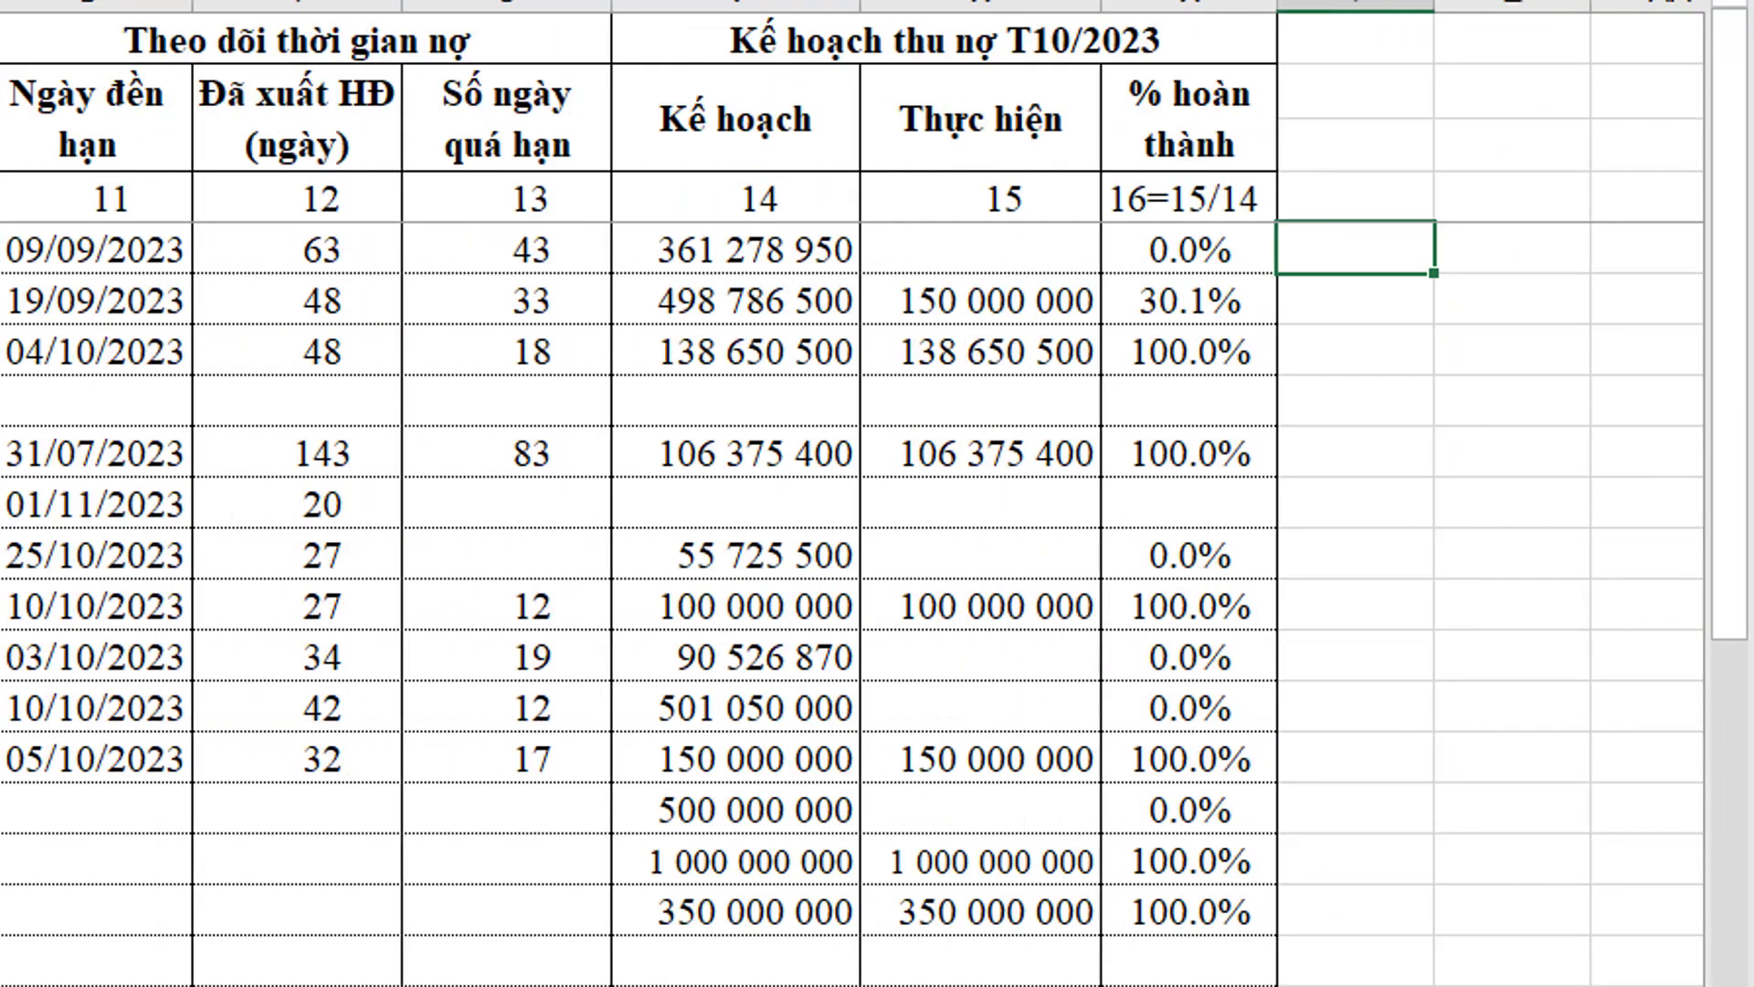
pyautogui.press('Left')
pyautogui.press('Left')
pyautogui.press('Left')
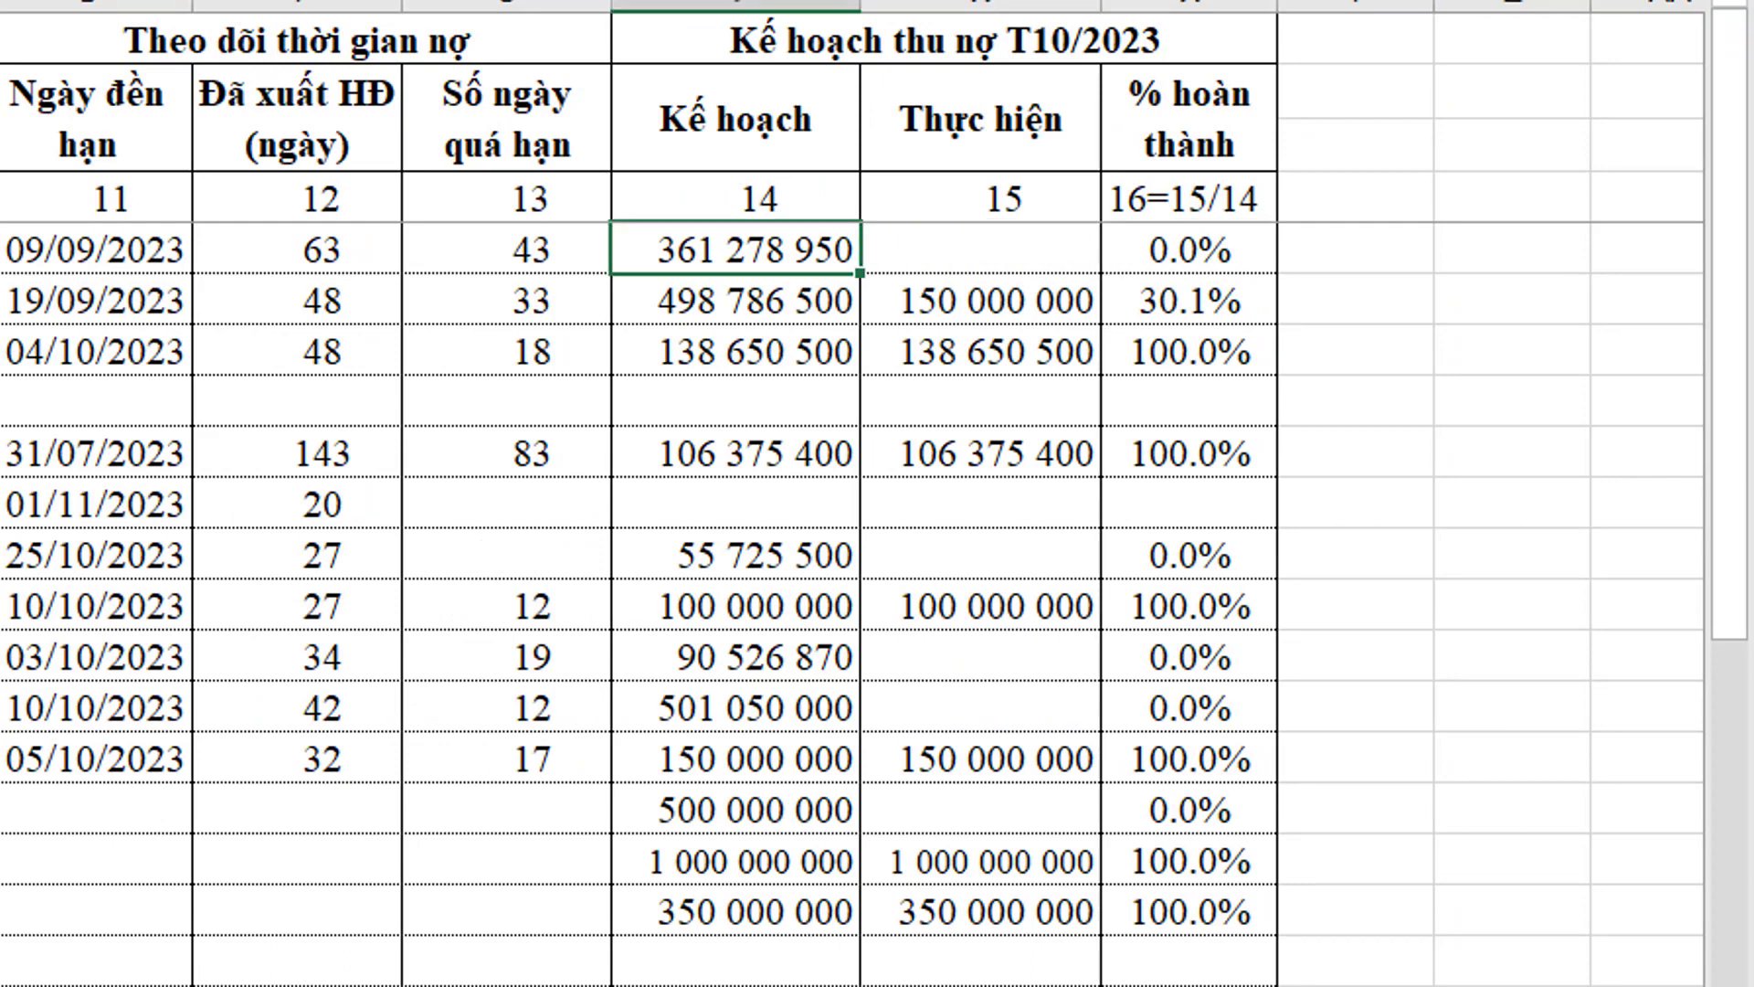
pyautogui.press('Left')
pyautogui.press('Left')
pyautogui.press('Left')
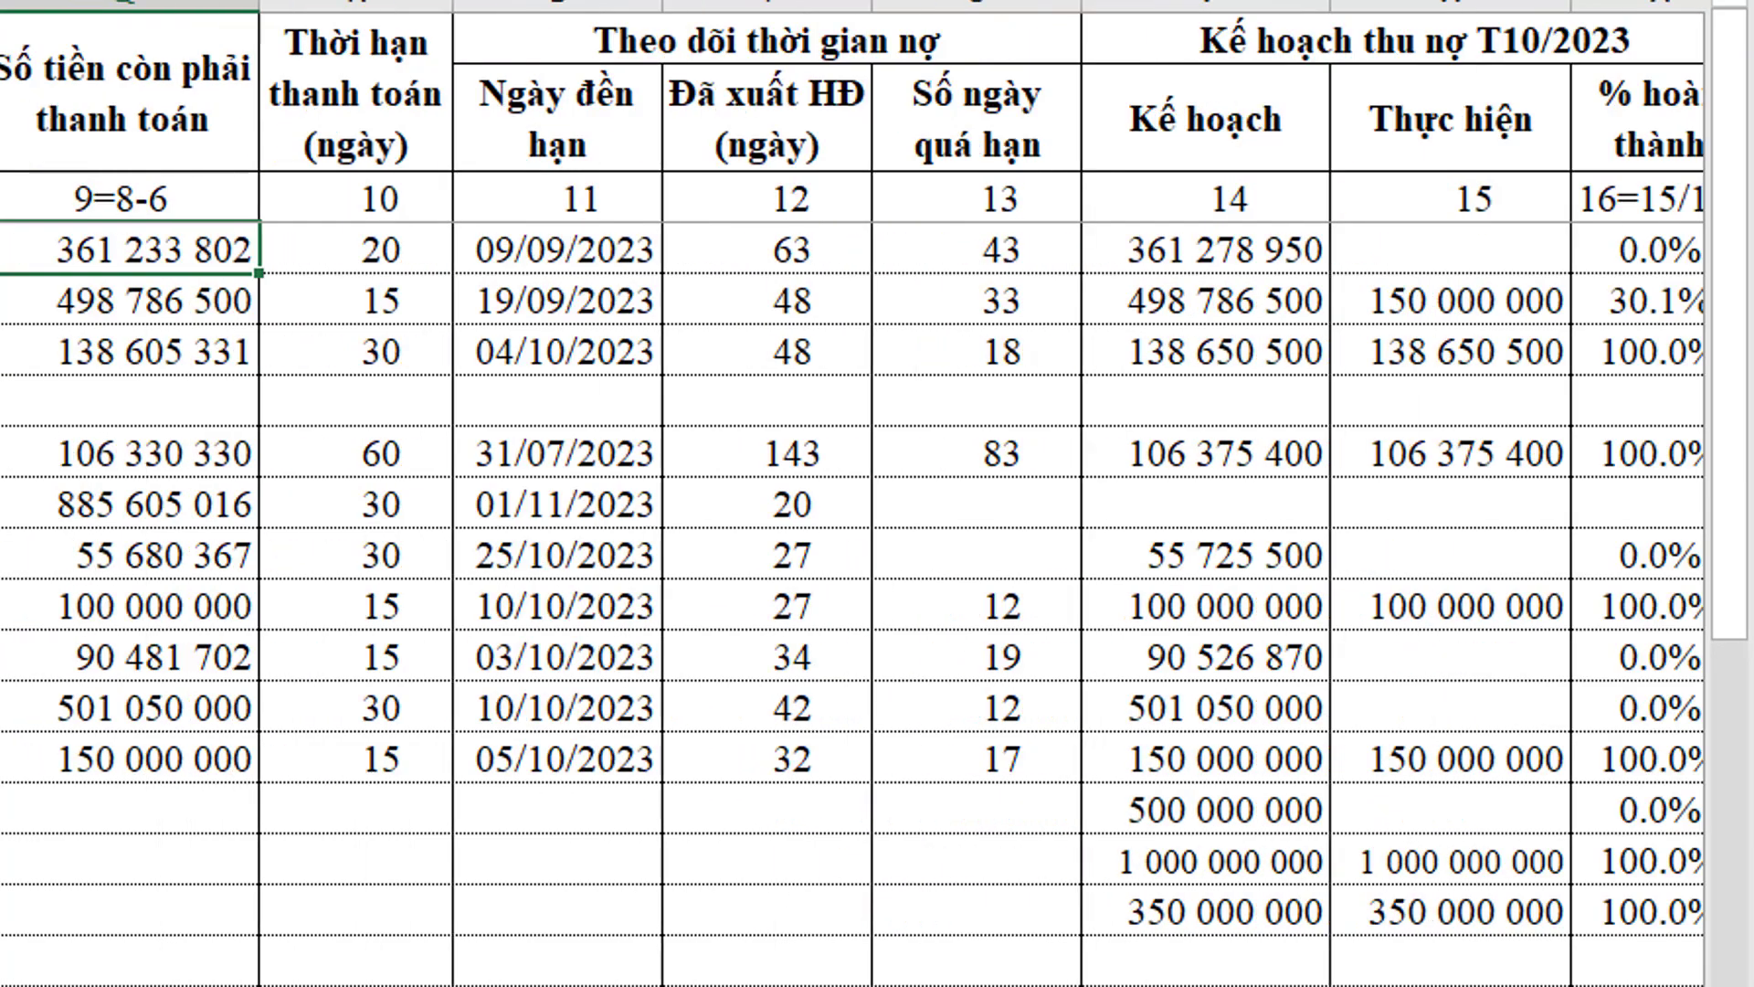
pyautogui.press('Left')
pyautogui.press('Left')
pyautogui.press('Left')
pyautogui.press('Left')
pyautogui.press('Left')
pyautogui.press('Left')
pyautogui.press('Left')
pyautogui.press('Left')
pyautogui.press('Left')
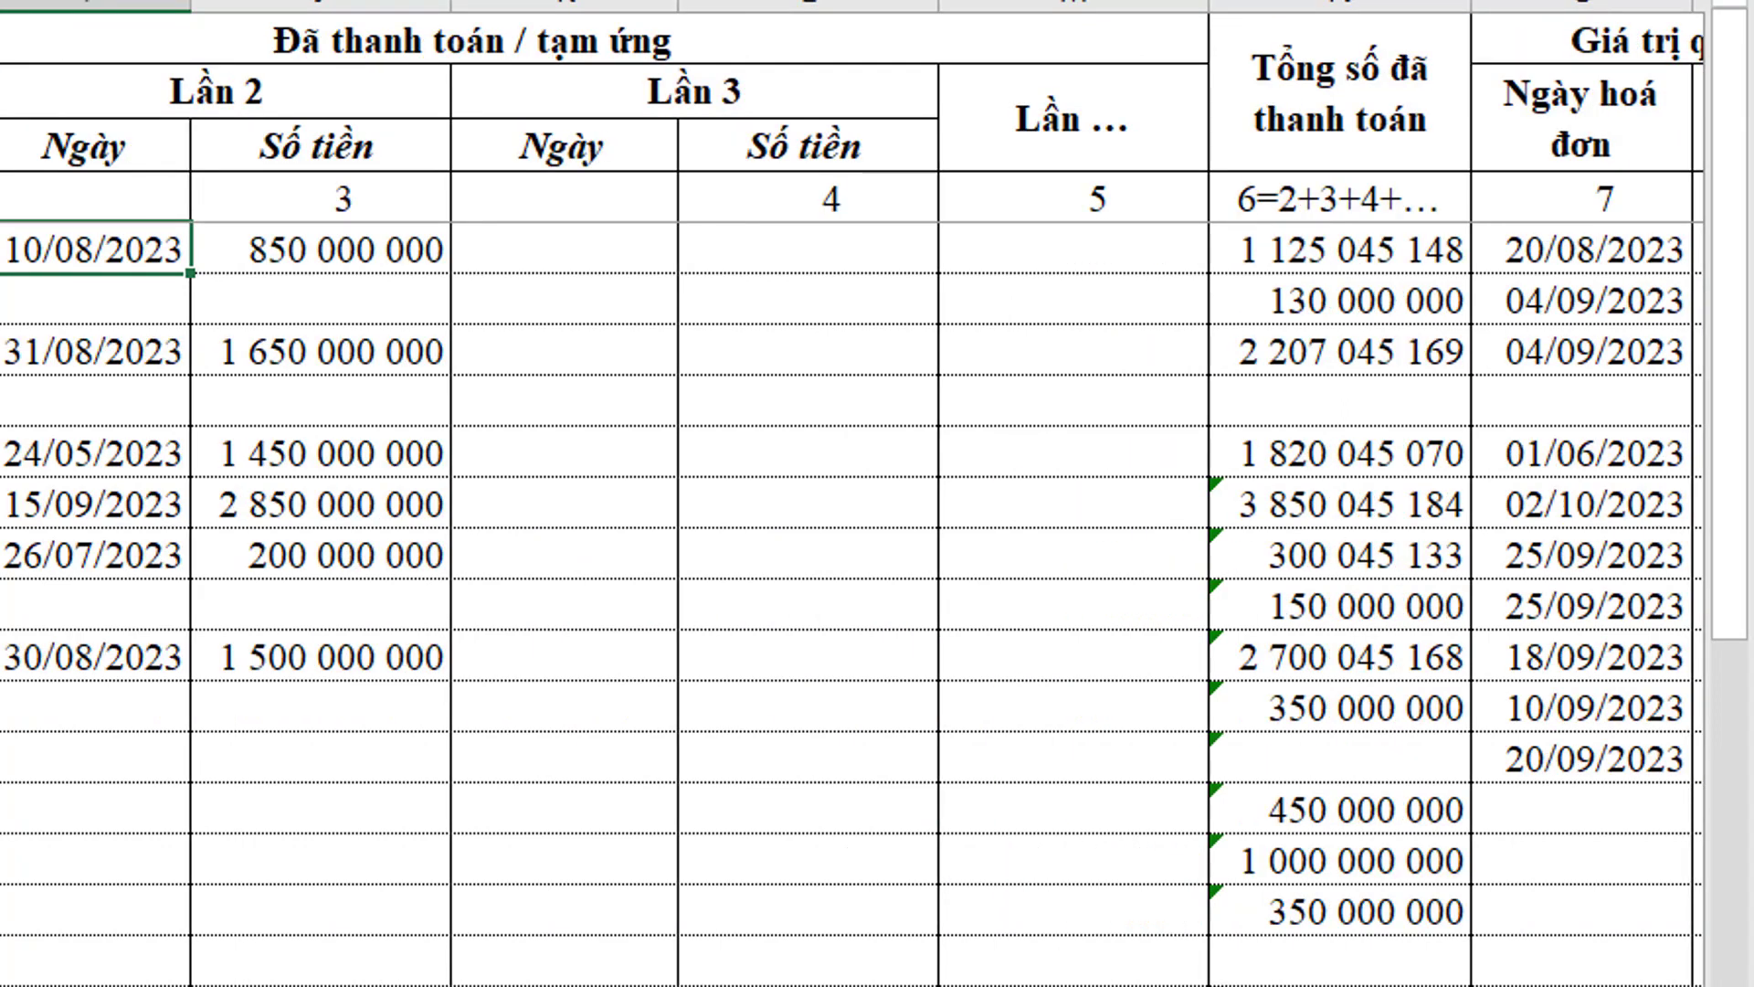
# Enter 19/10/2023 as the first contract's third-payment date, adapted from the previous payment date
pyautogui.hotkey('ctrl', 'c')
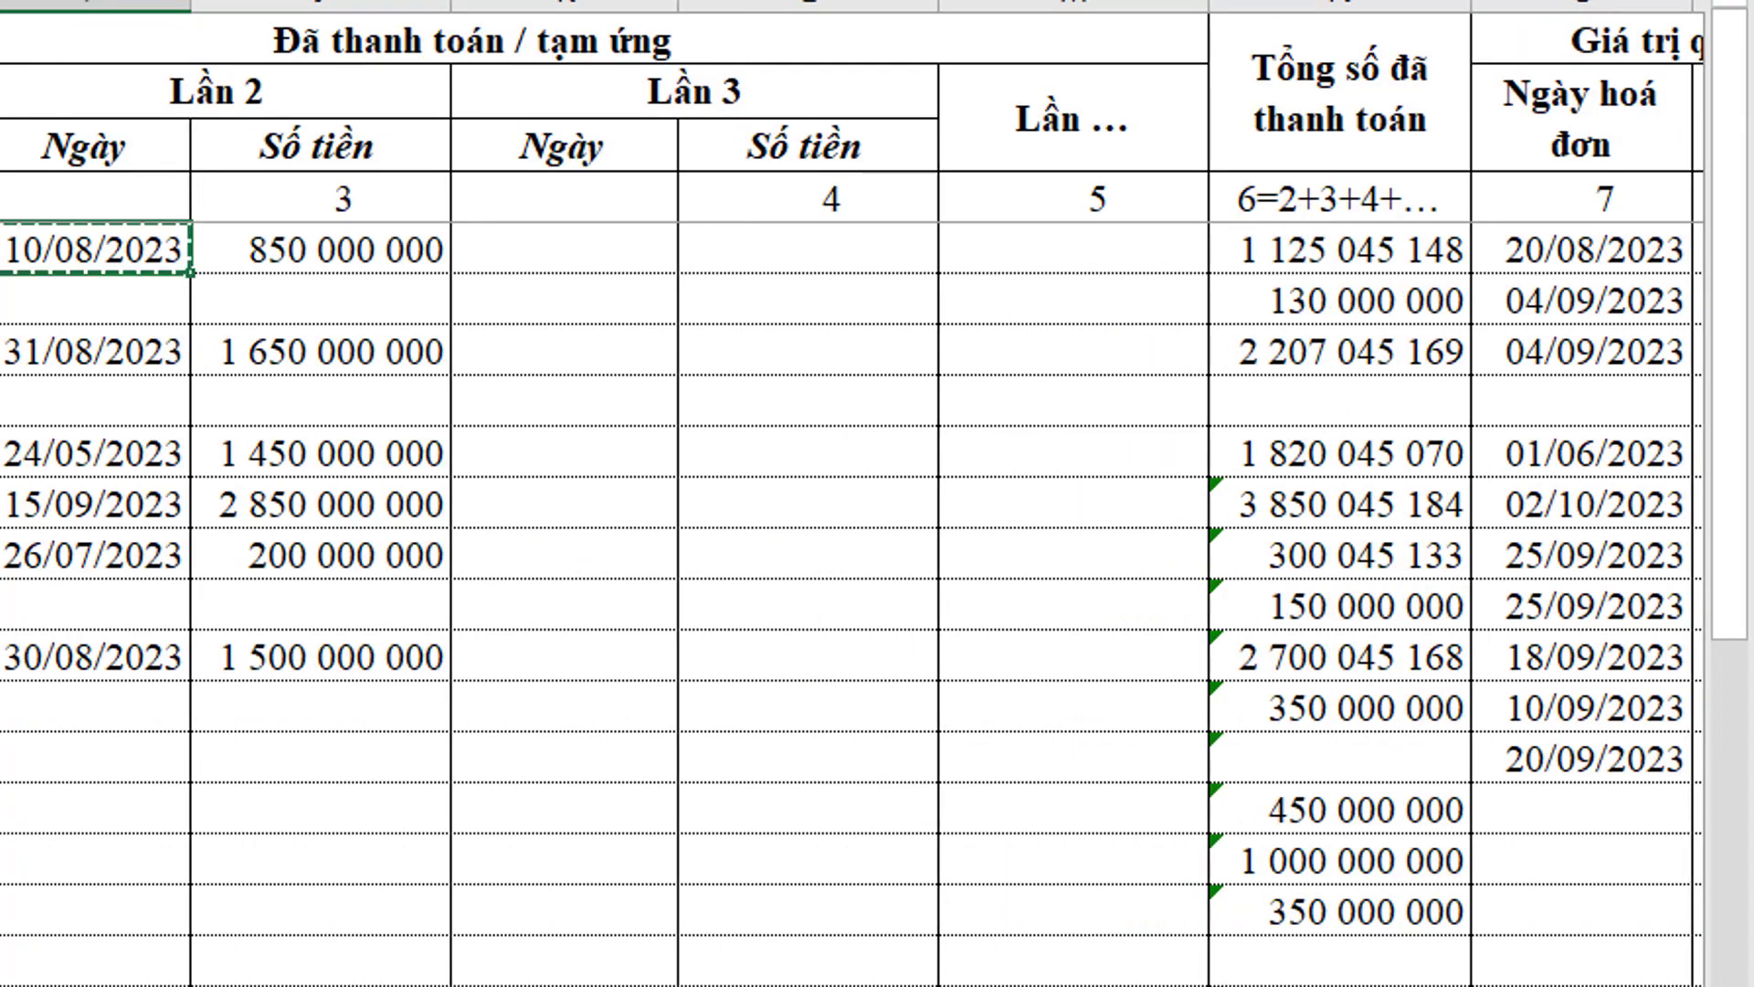
pyautogui.press('Right')
pyautogui.press('Right')
pyautogui.press('Return')
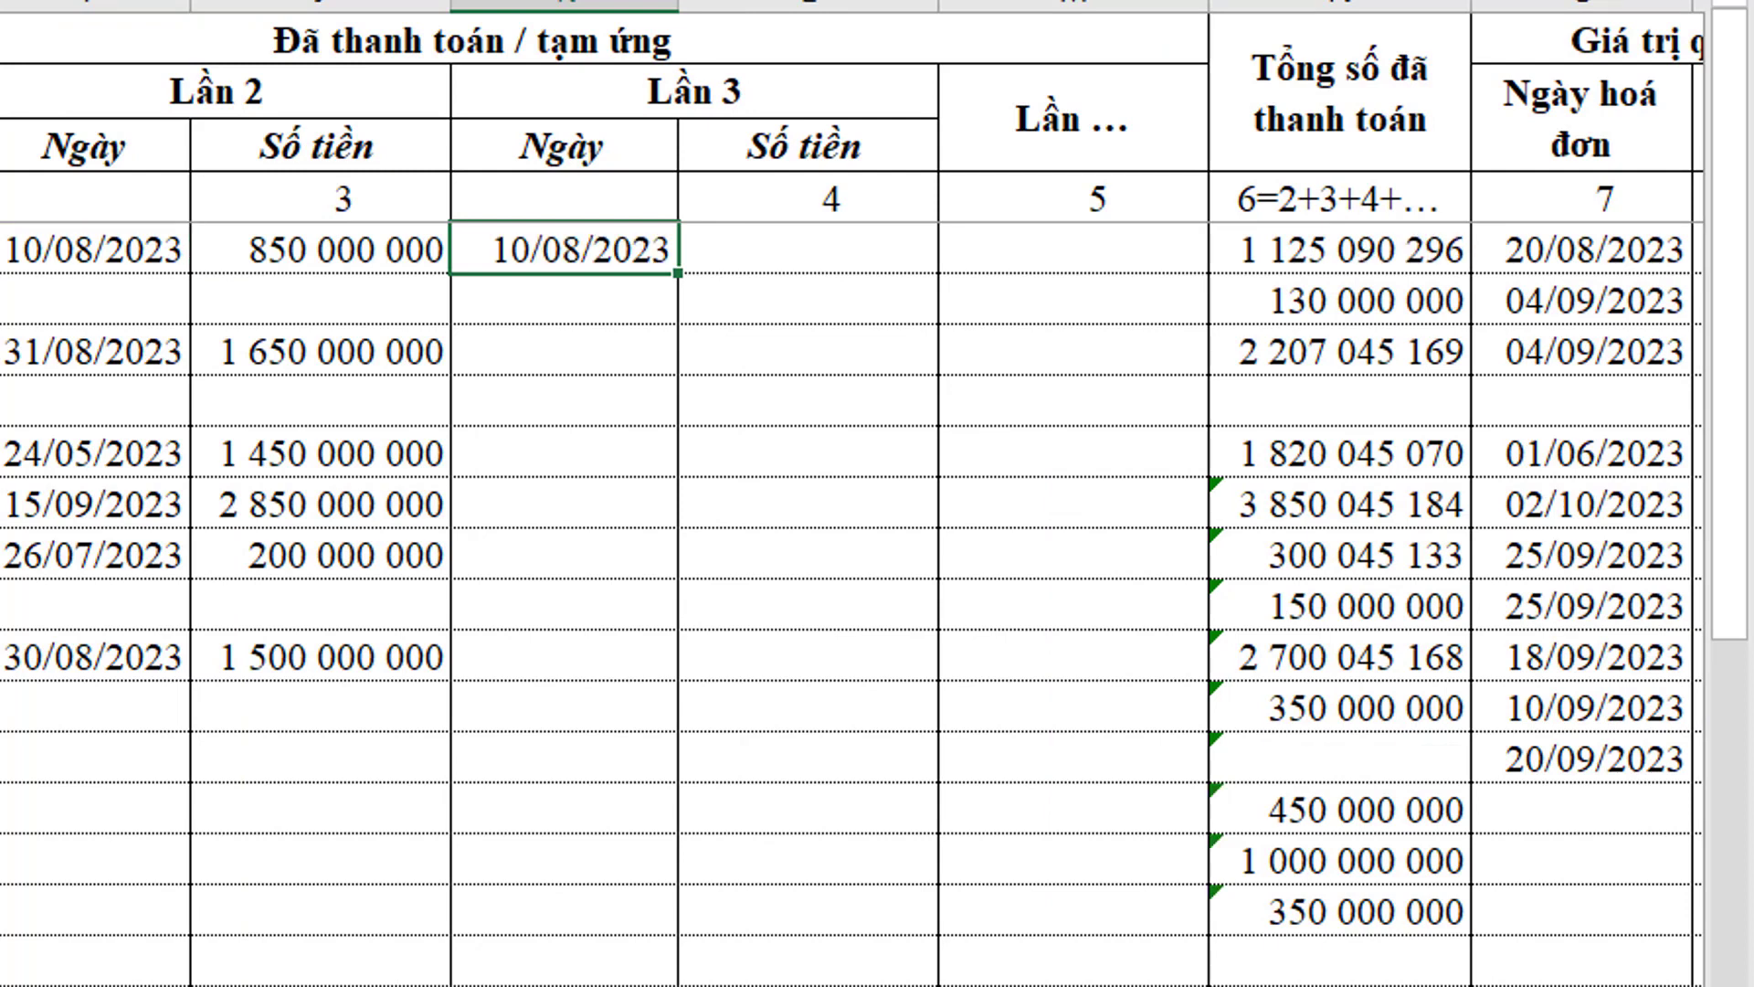
pyautogui.press('F2')
pyautogui.press('Left')
pyautogui.press('Left')
pyautogui.press('Left')
pyautogui.press('Left')
pyautogui.press('Left')
pyautogui.press('Left')
pyautogui.press('Left')
pyautogui.press('Right')
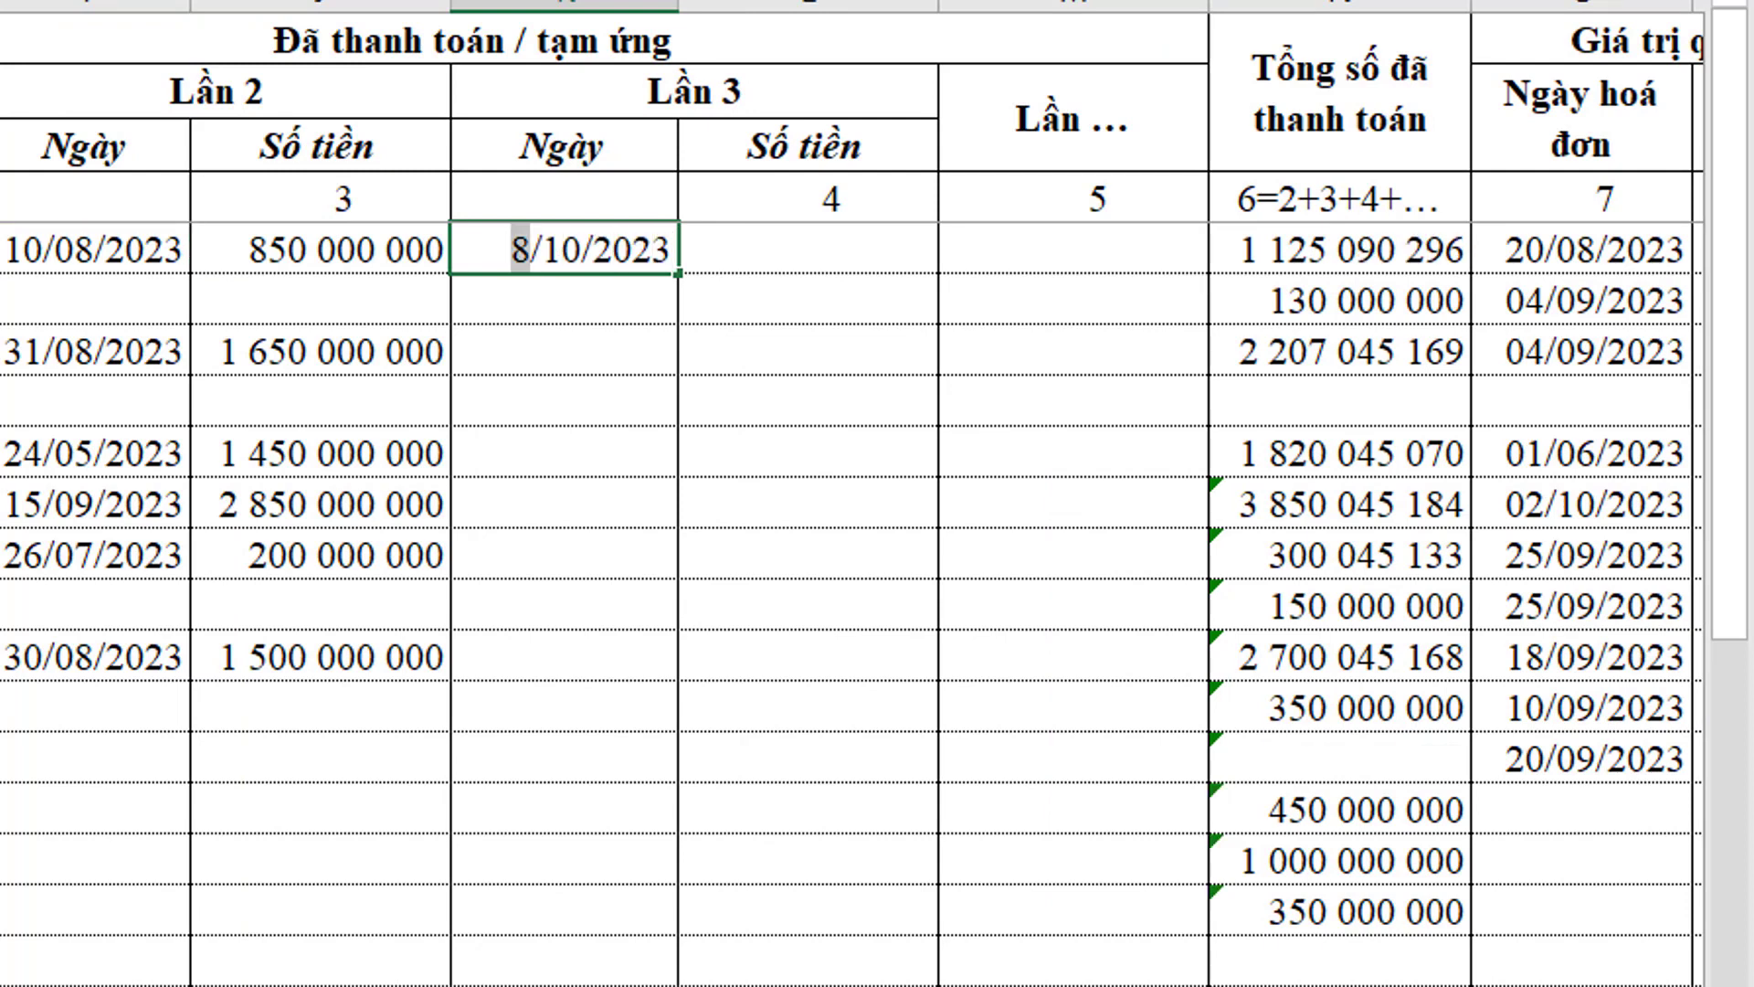
pyautogui.press('BackSpace')
pyautogui.write('19')
pyautogui.press('Return')
# Paste the remaining 361 233 802 as a plain value into the third-payment amount
pyautogui.press('Up')
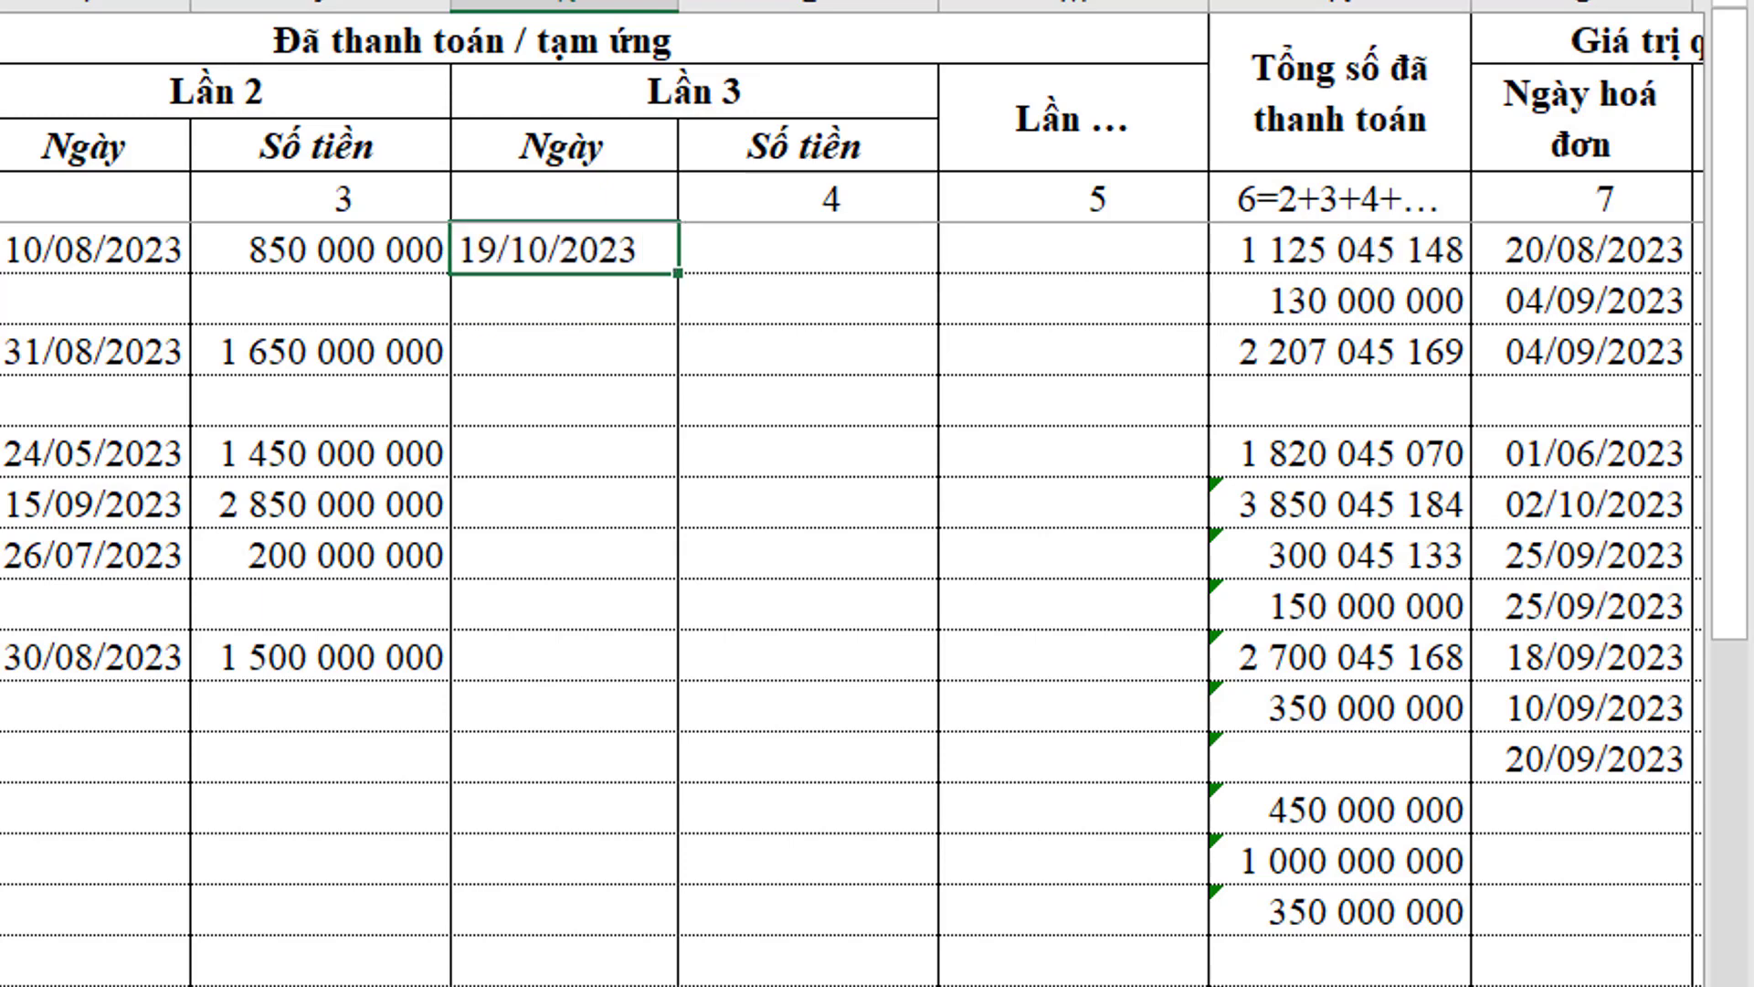
pyautogui.press('Right')
pyautogui.press('Right')
pyautogui.press('Right')
pyautogui.press('Right')
pyautogui.press('Right')
pyautogui.press('Right')
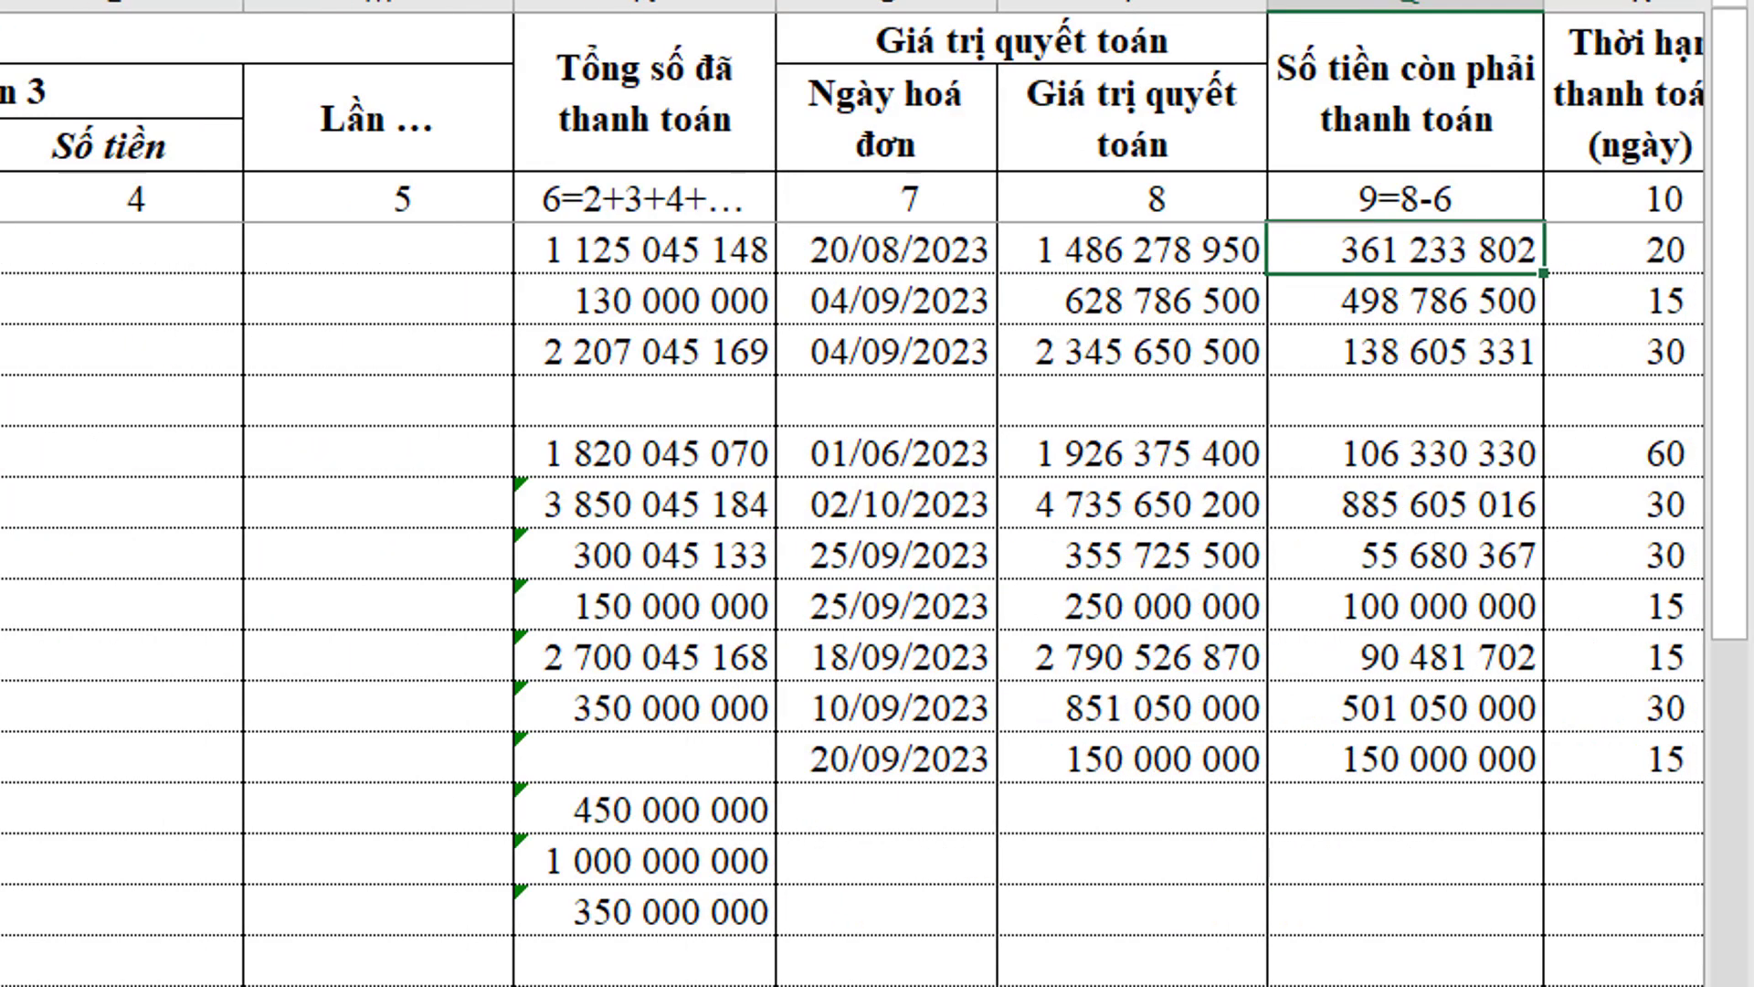
pyautogui.hotkey('ctrl', 'c')
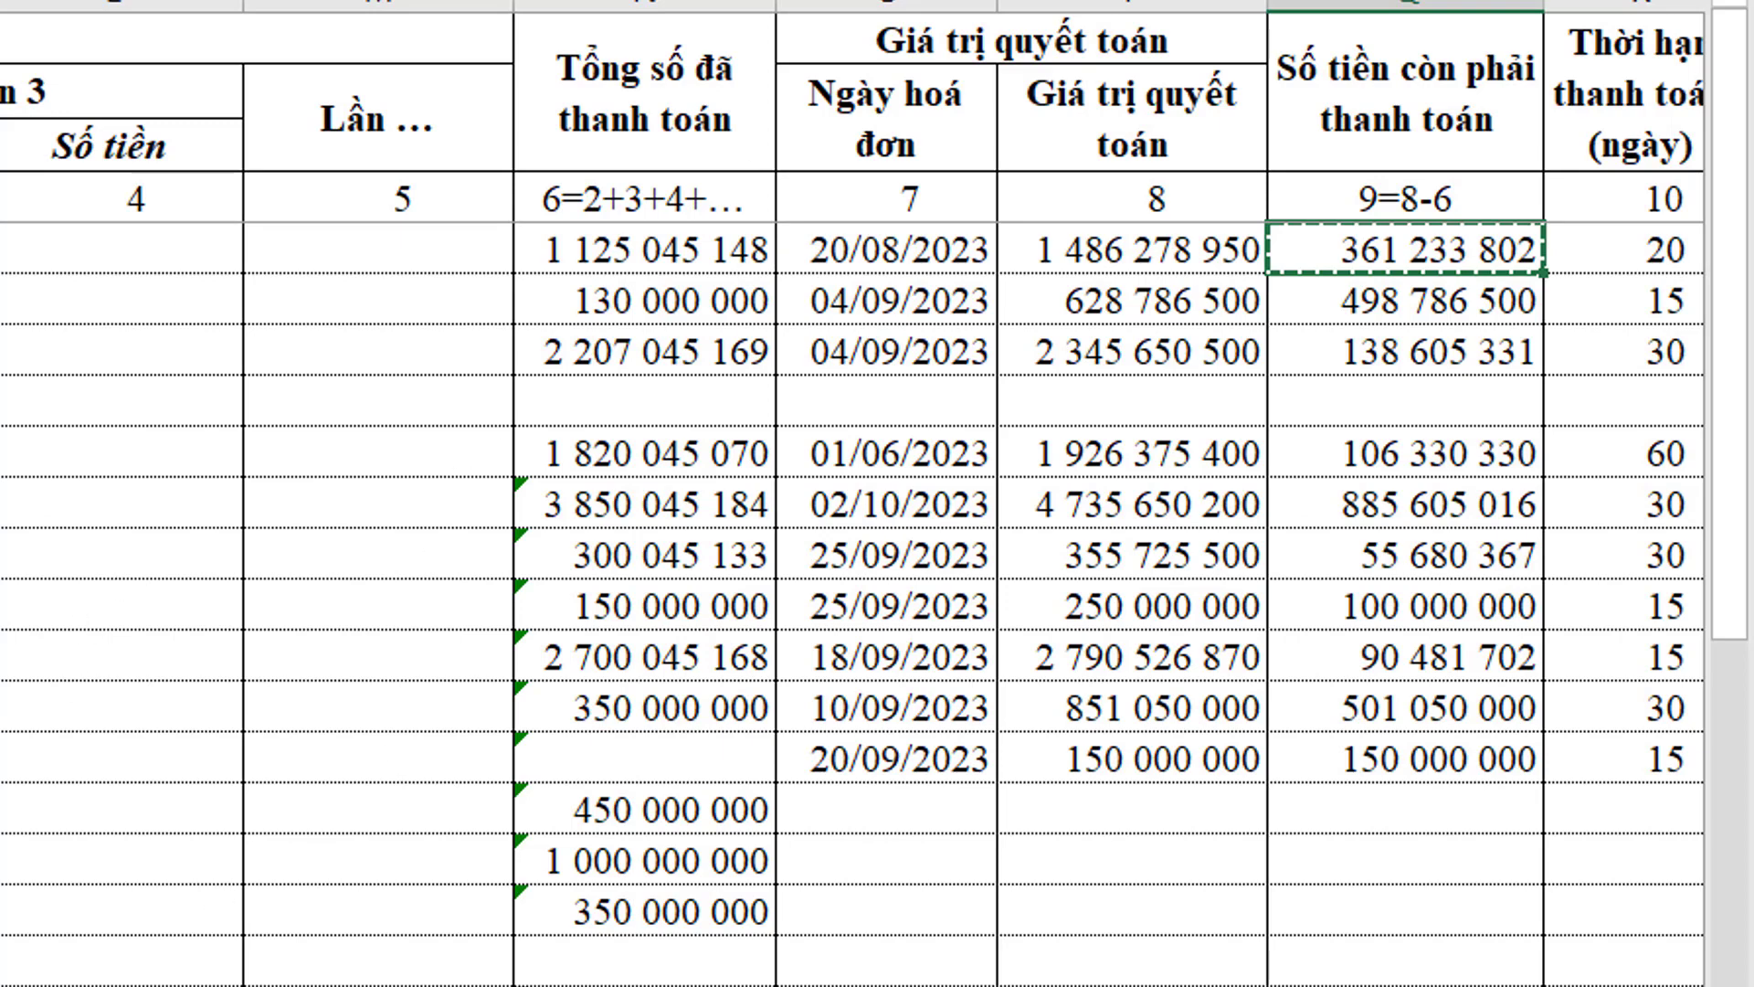
pyautogui.hscroll(-2, 329, 509)
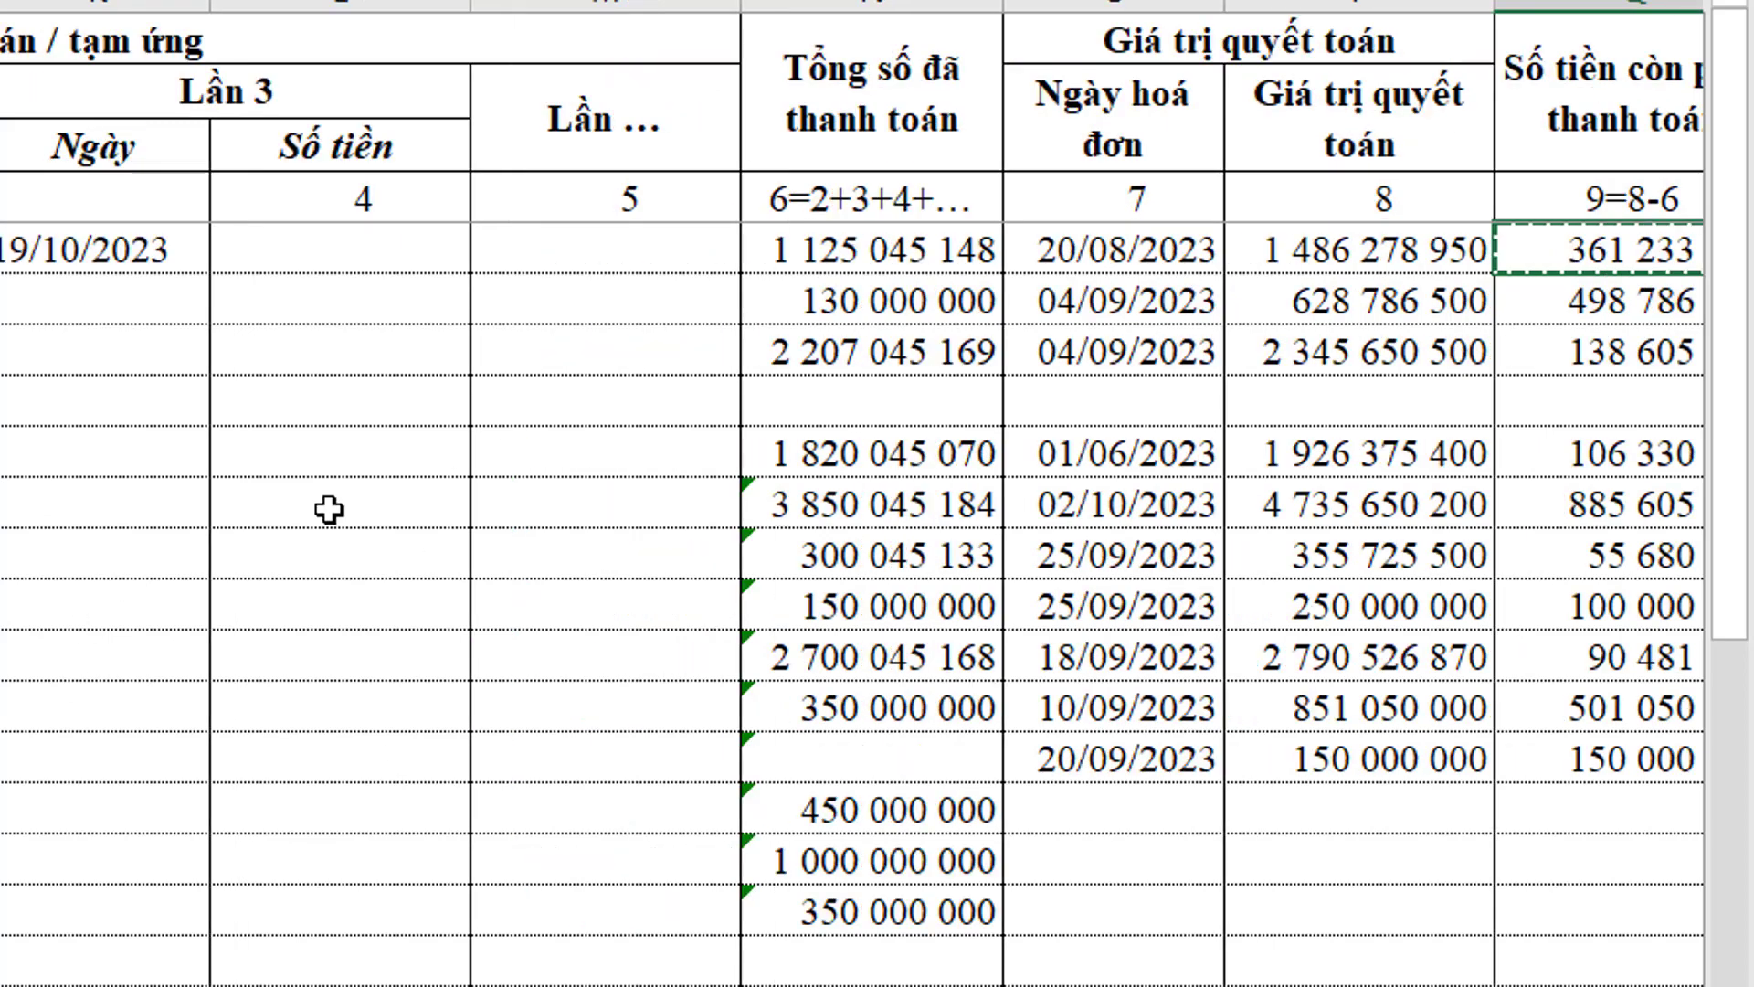
pyautogui.click(289, 247)
pyautogui.rightClick(289, 247)
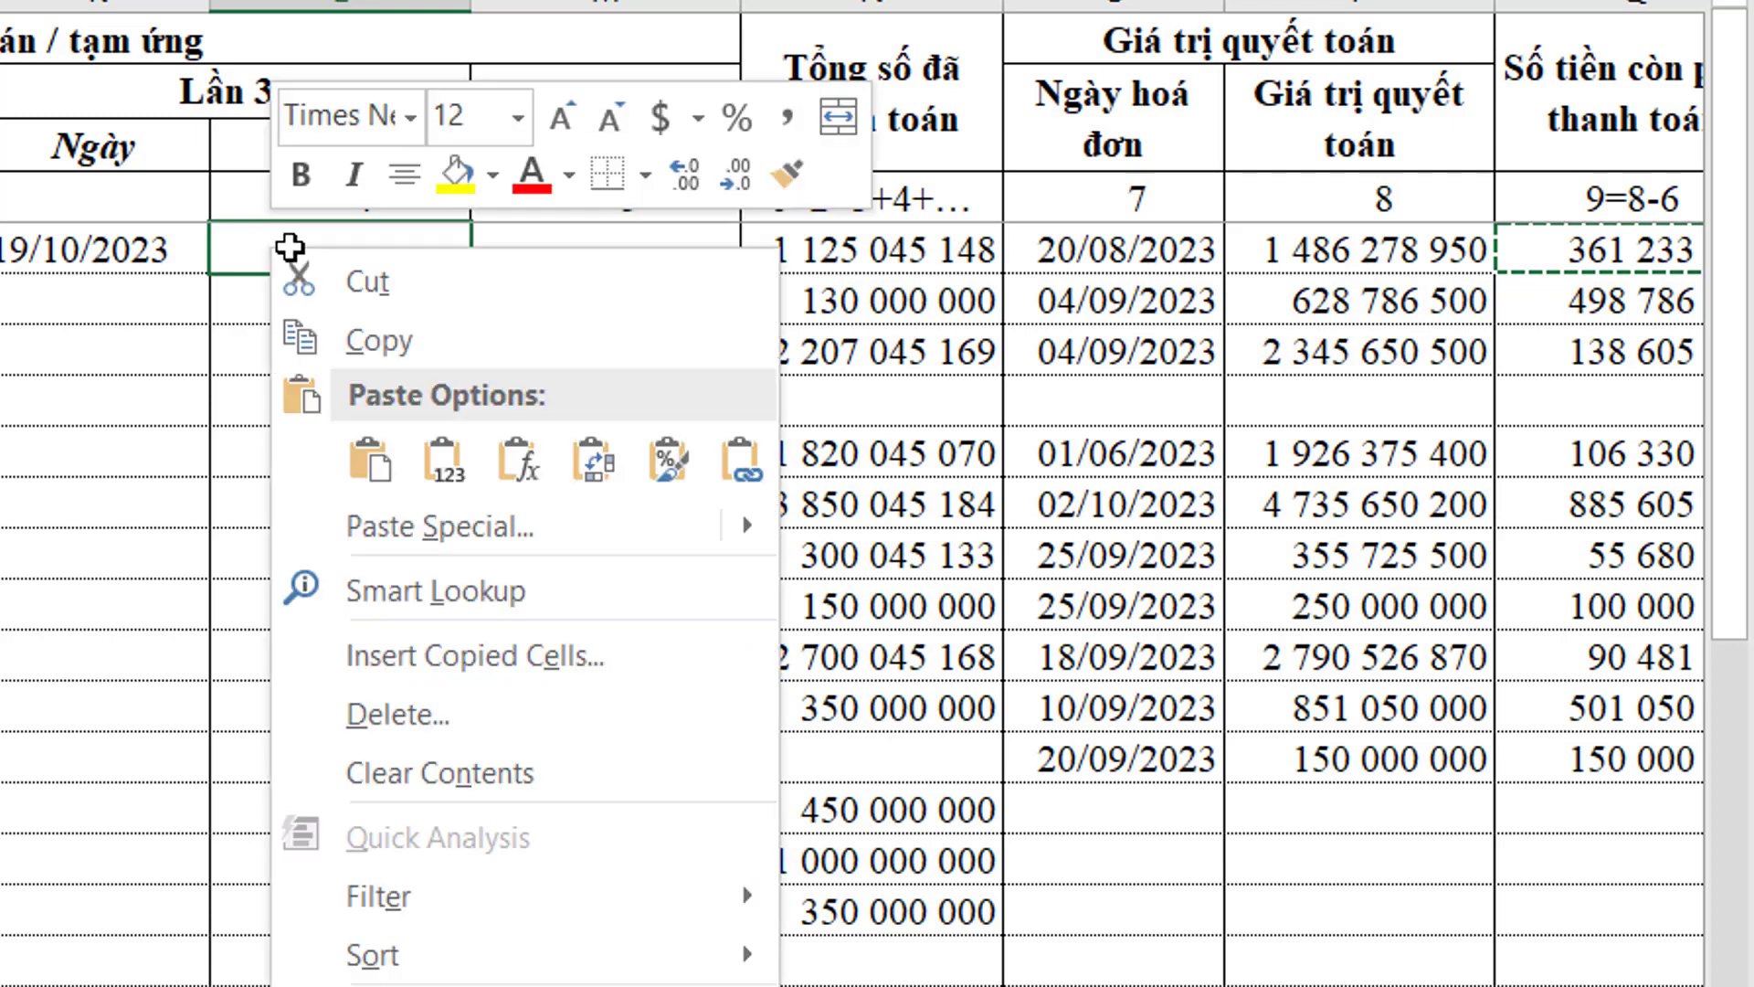
pyautogui.click(446, 468)
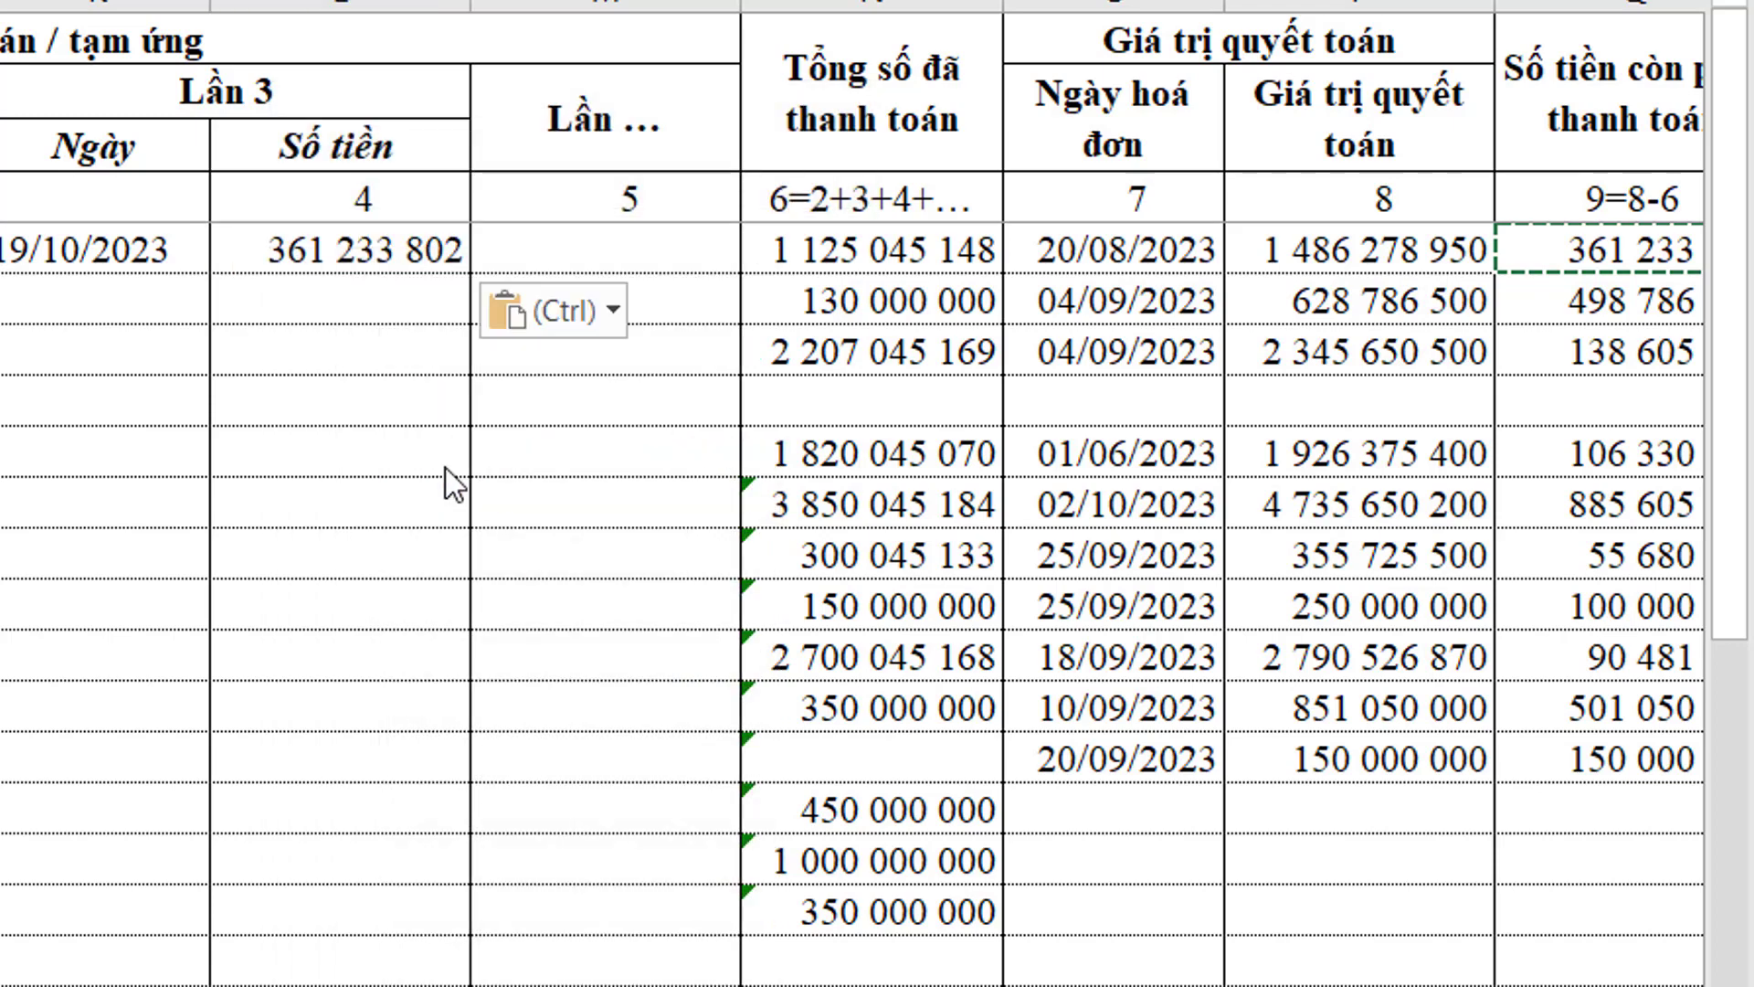
pyautogui.click(863, 245)
pyautogui.hotkey('ctrl', 'Left')
pyautogui.hotkey('ctrl', 'Left')
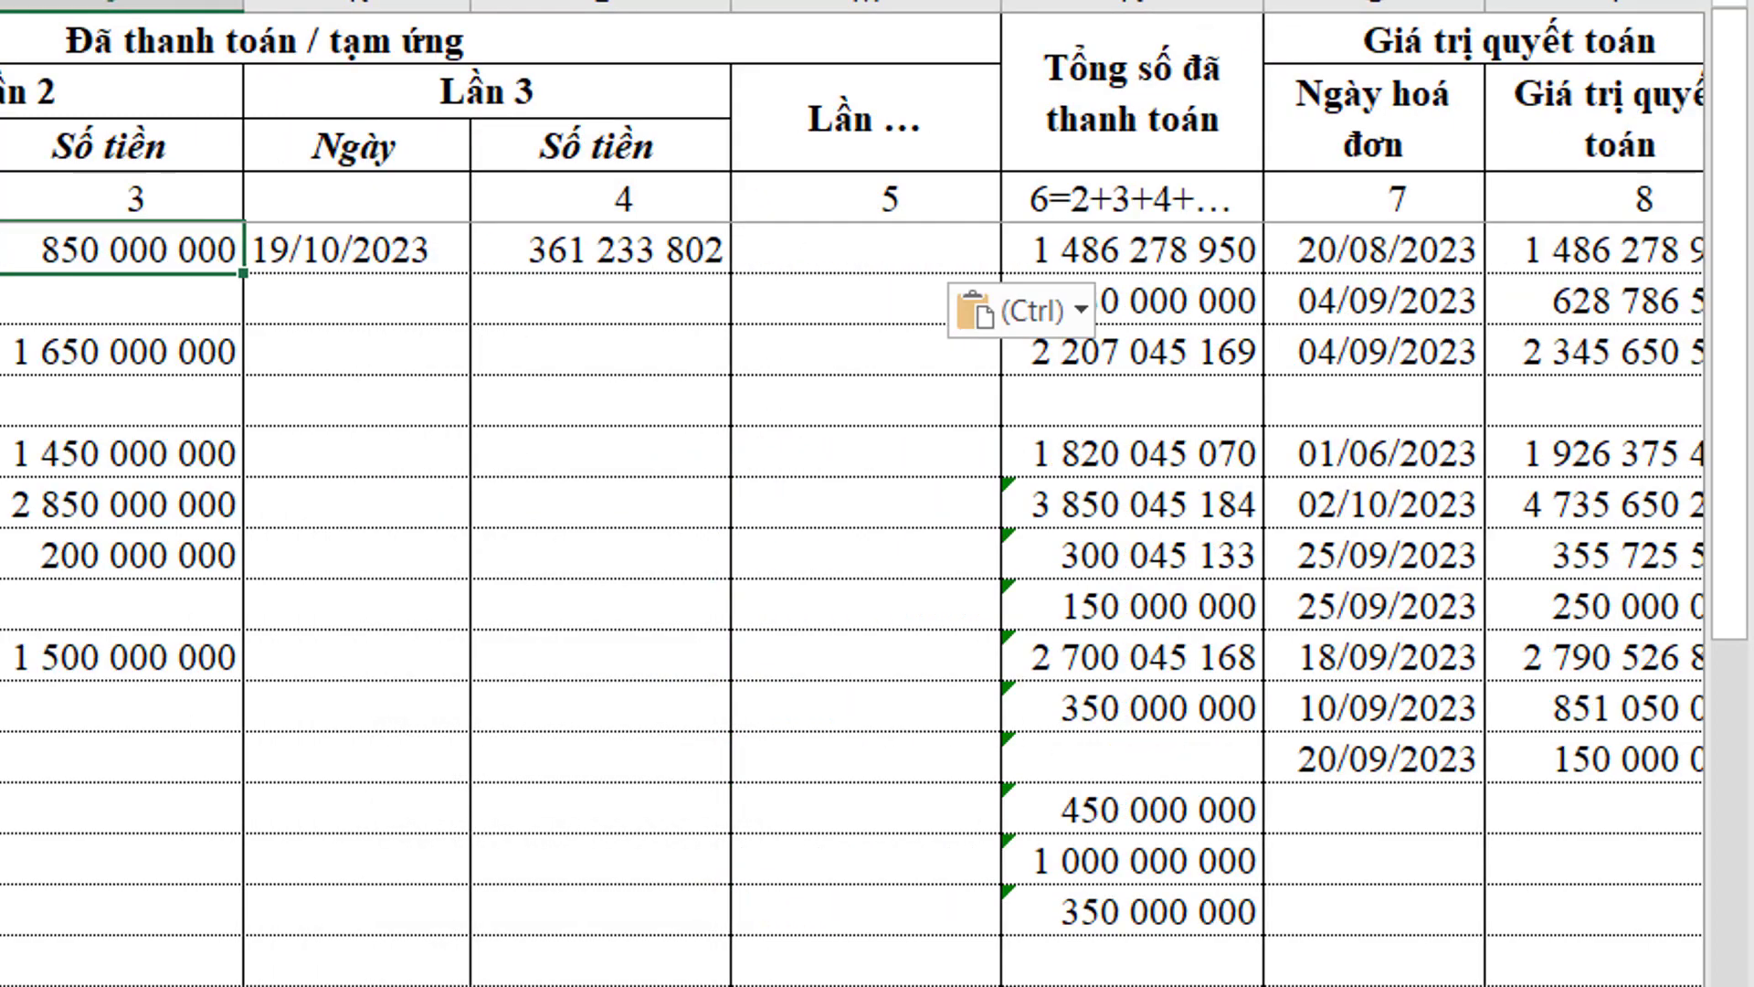
pyautogui.press('Right')
pyautogui.hotkey('ctrl', 'Right')
pyautogui.hotkey('ctrl', 'Right')
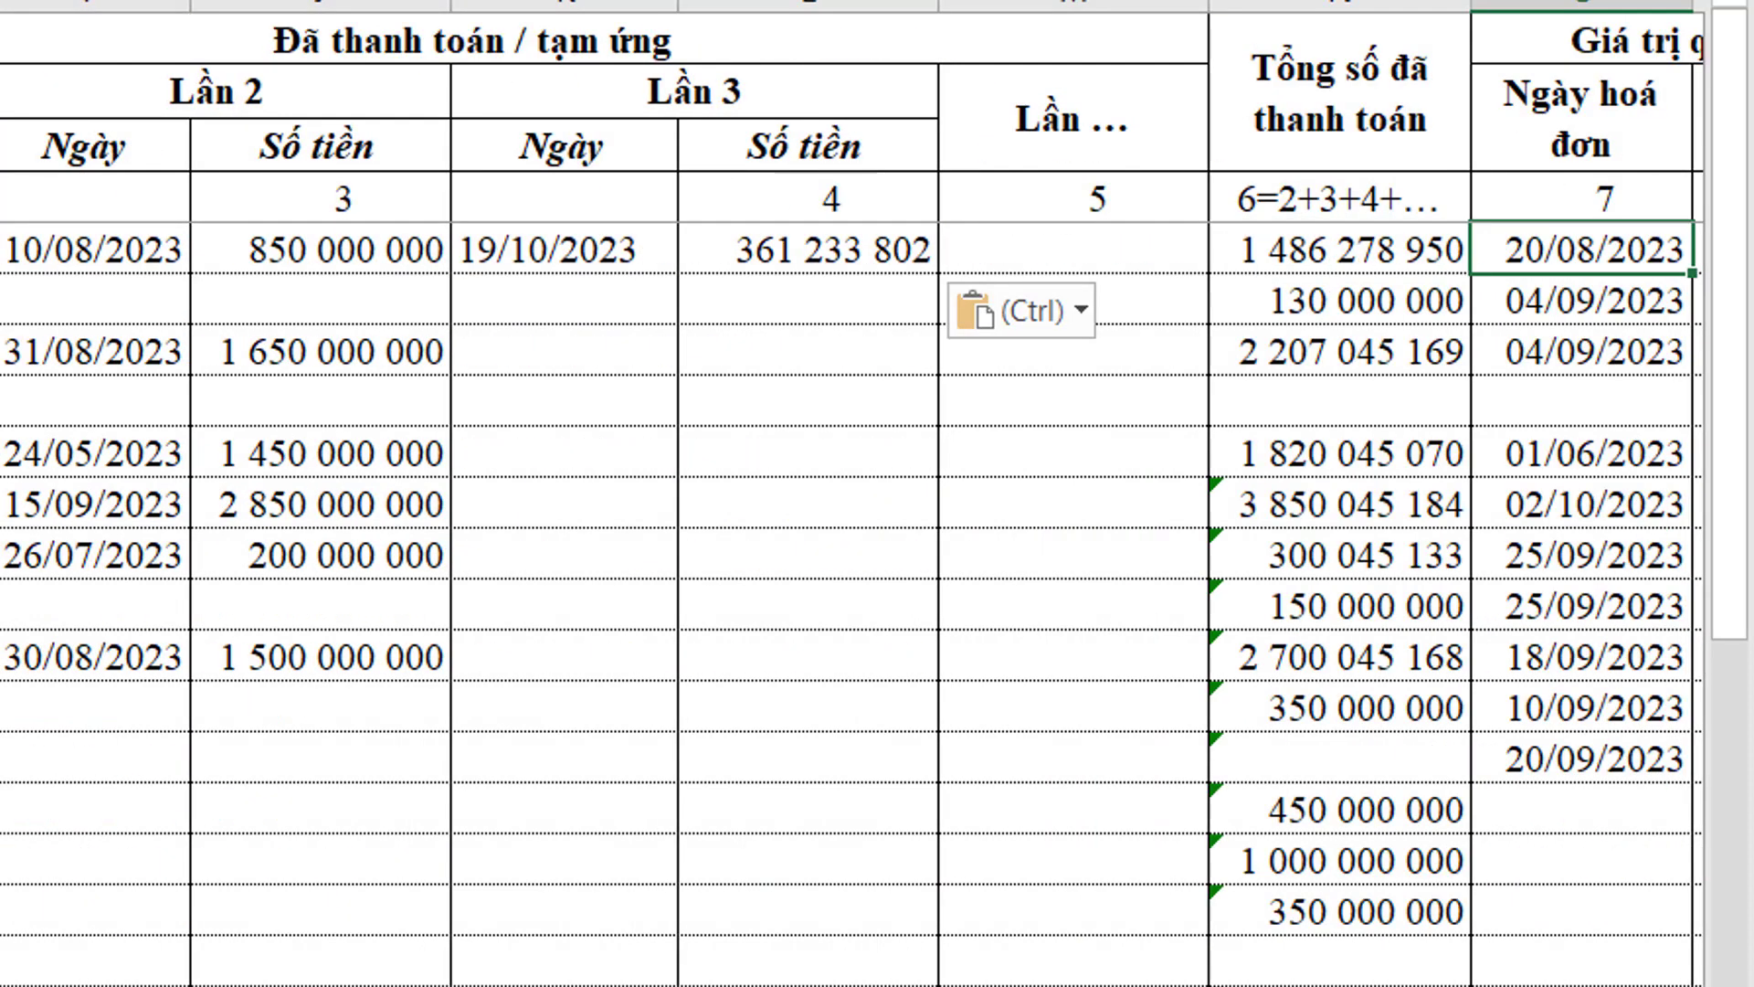
pyautogui.hotkey('ctrl', 'Right')
pyautogui.press('Right')
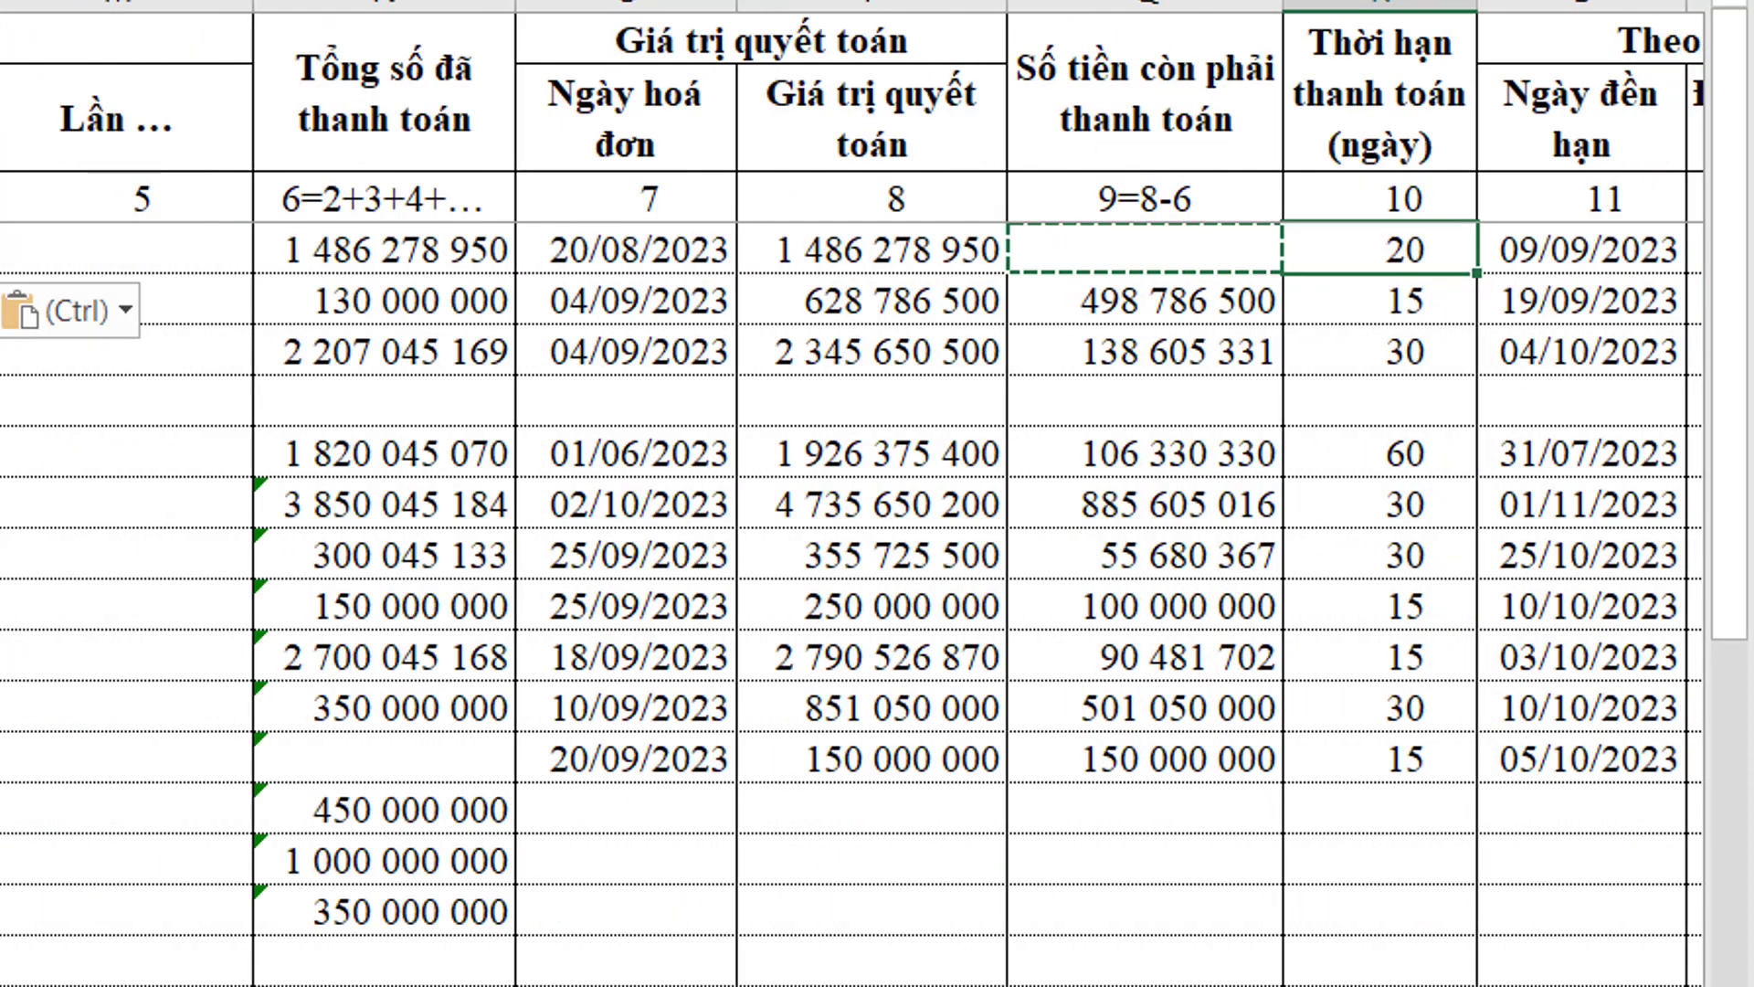
pyautogui.press('Escape')
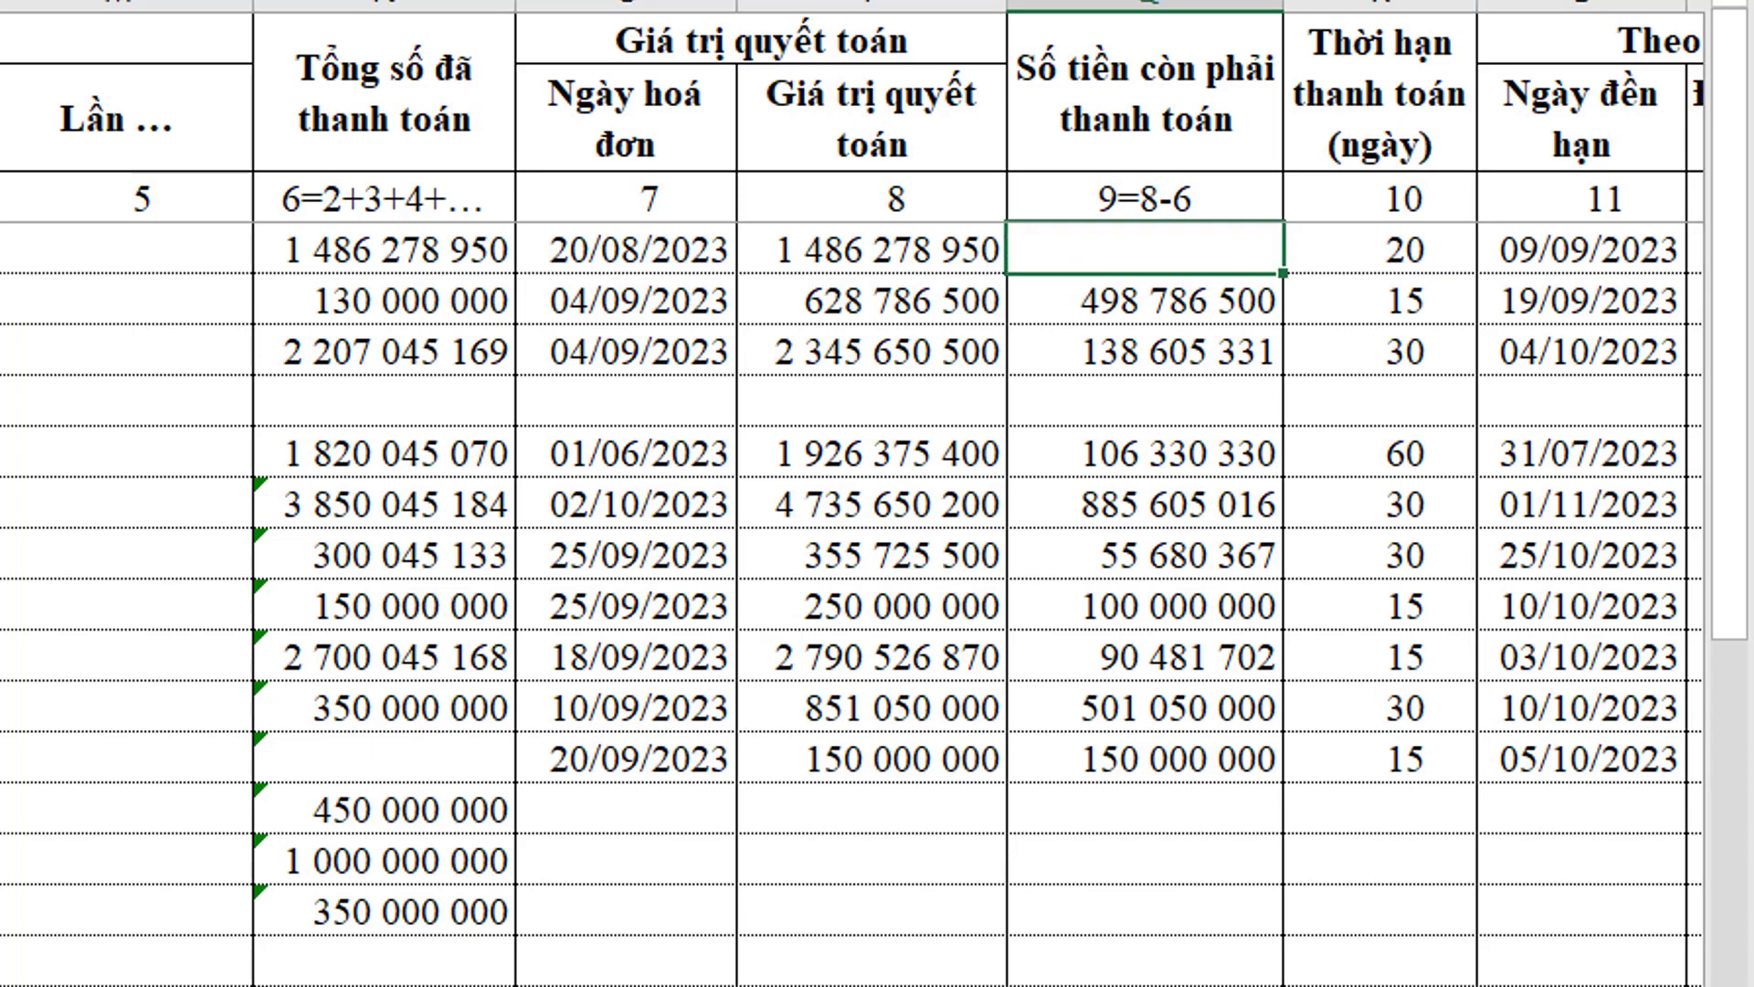
pyautogui.press('Right')
pyautogui.press('Right')
pyautogui.press('Right')
pyautogui.press('Right')
pyautogui.press('Right')
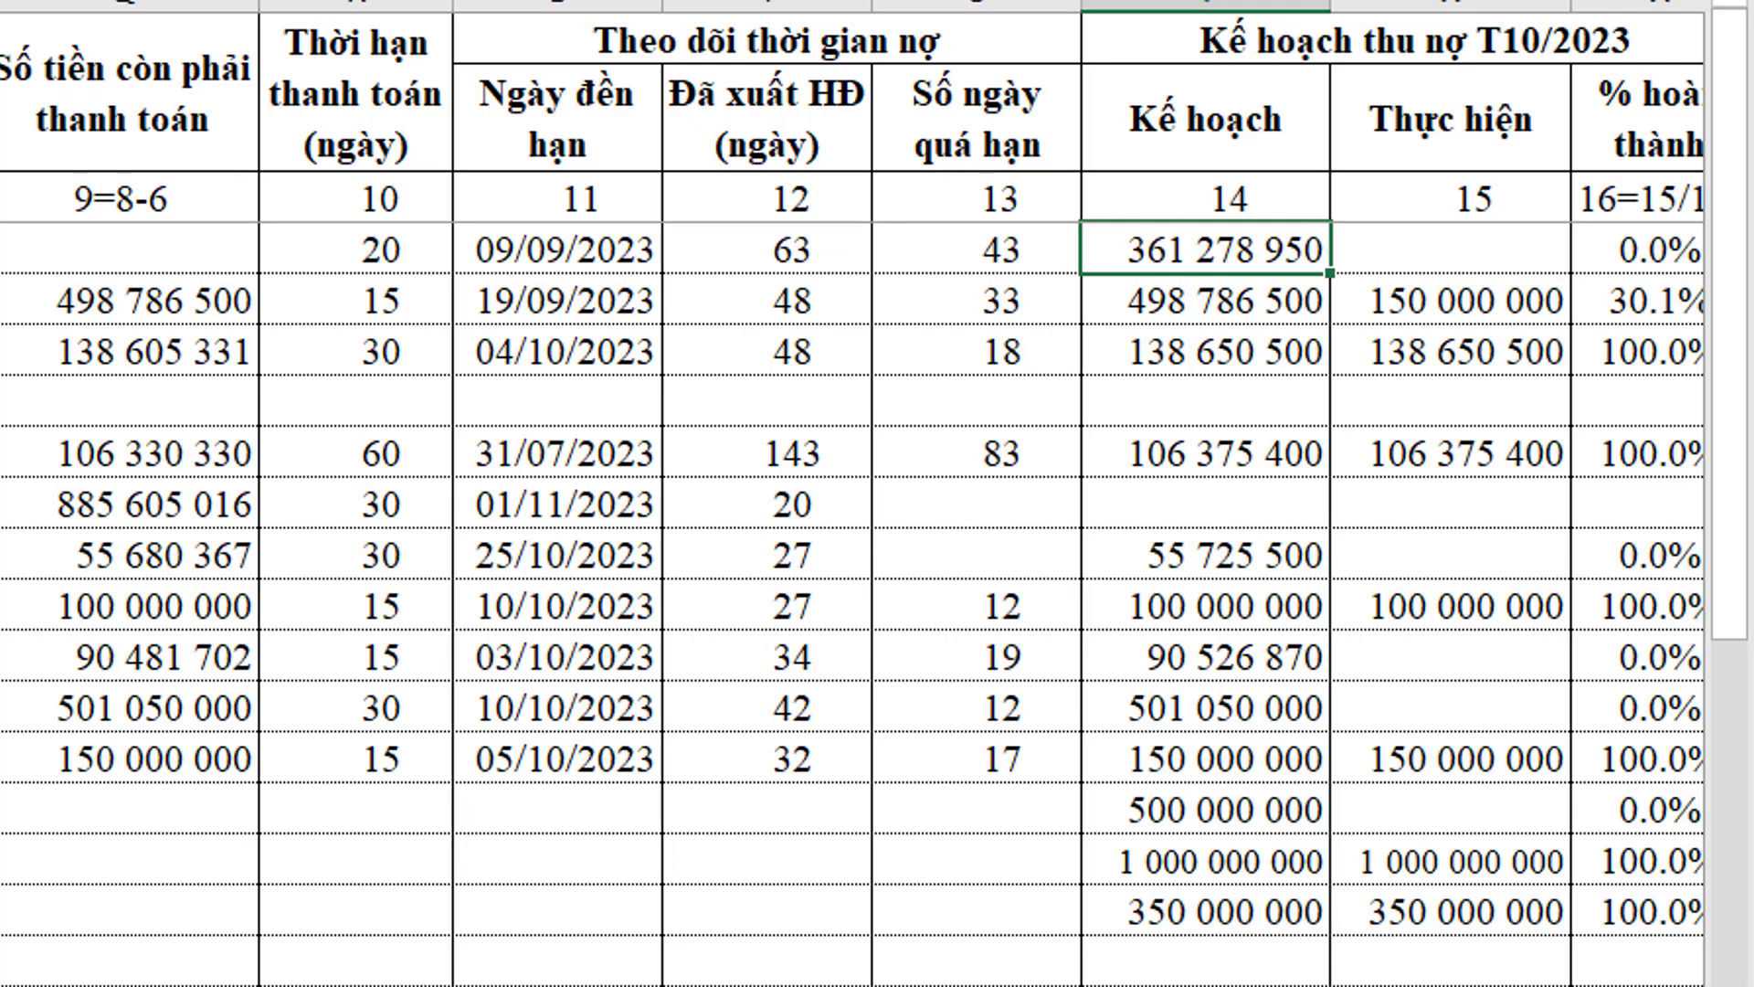
# Copy the October plan 361 278 950 into the actual-collected cell and compare both values
pyautogui.hotkey('ctrl', 'c')
pyautogui.press('Right')
pyautogui.press('Return')
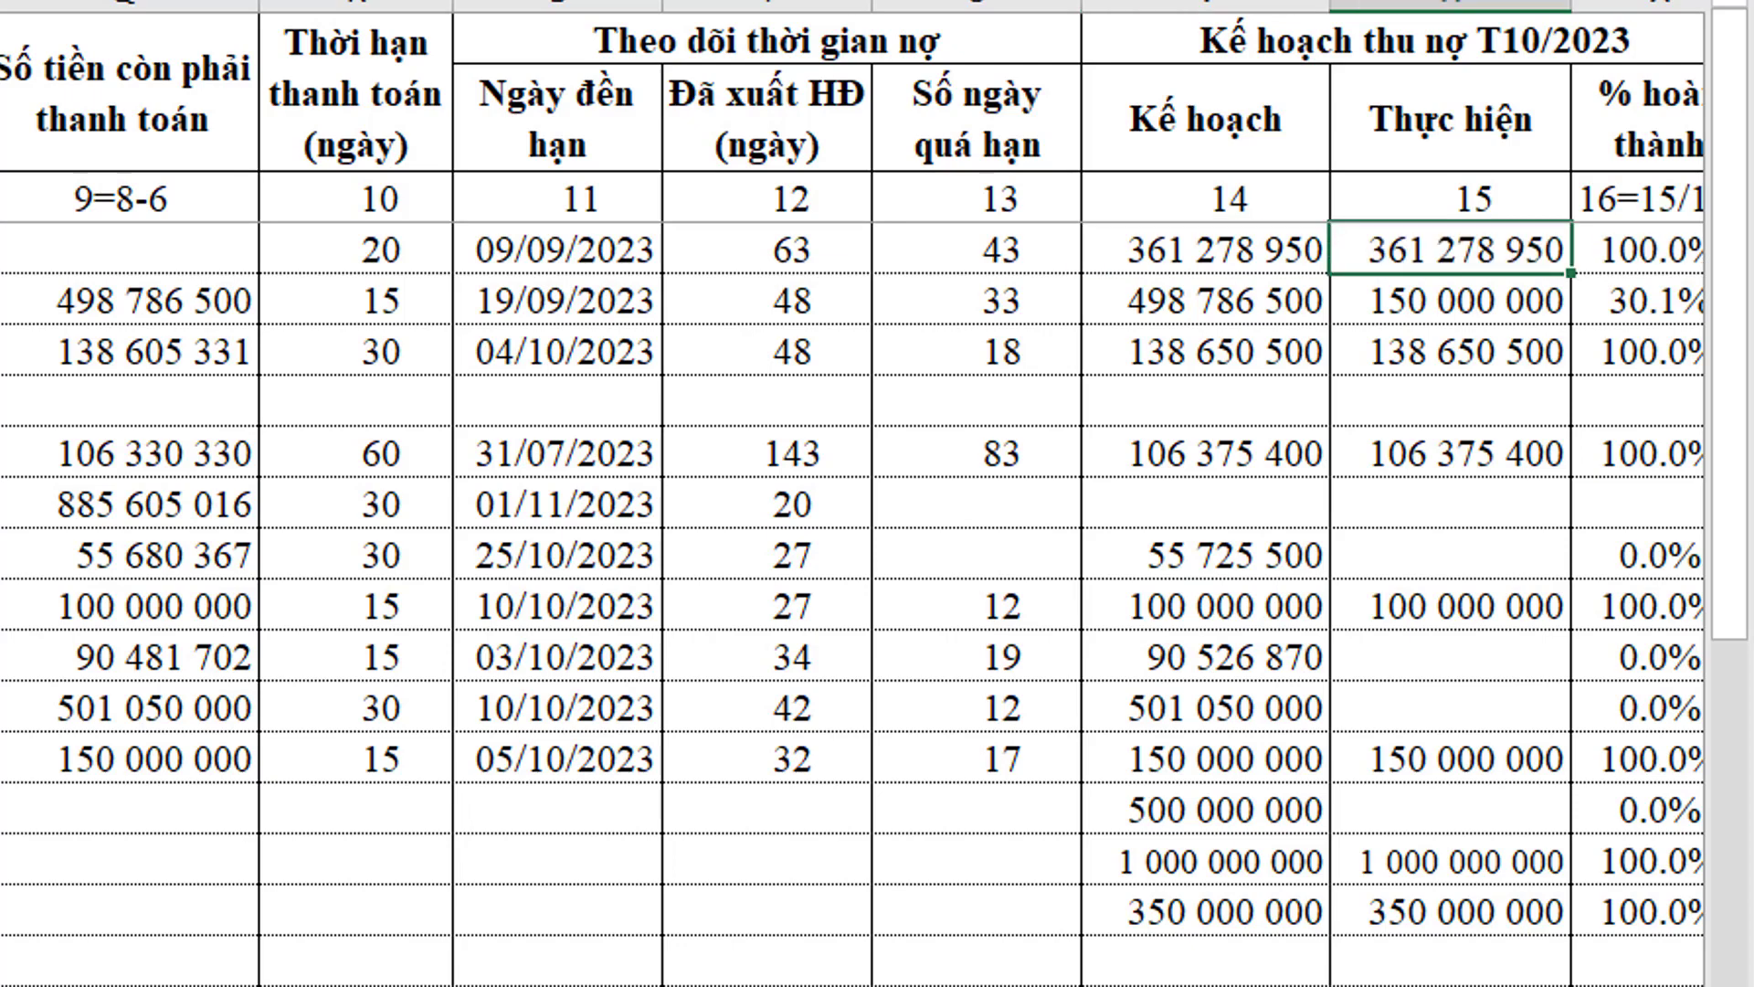
pyautogui.press('Left')
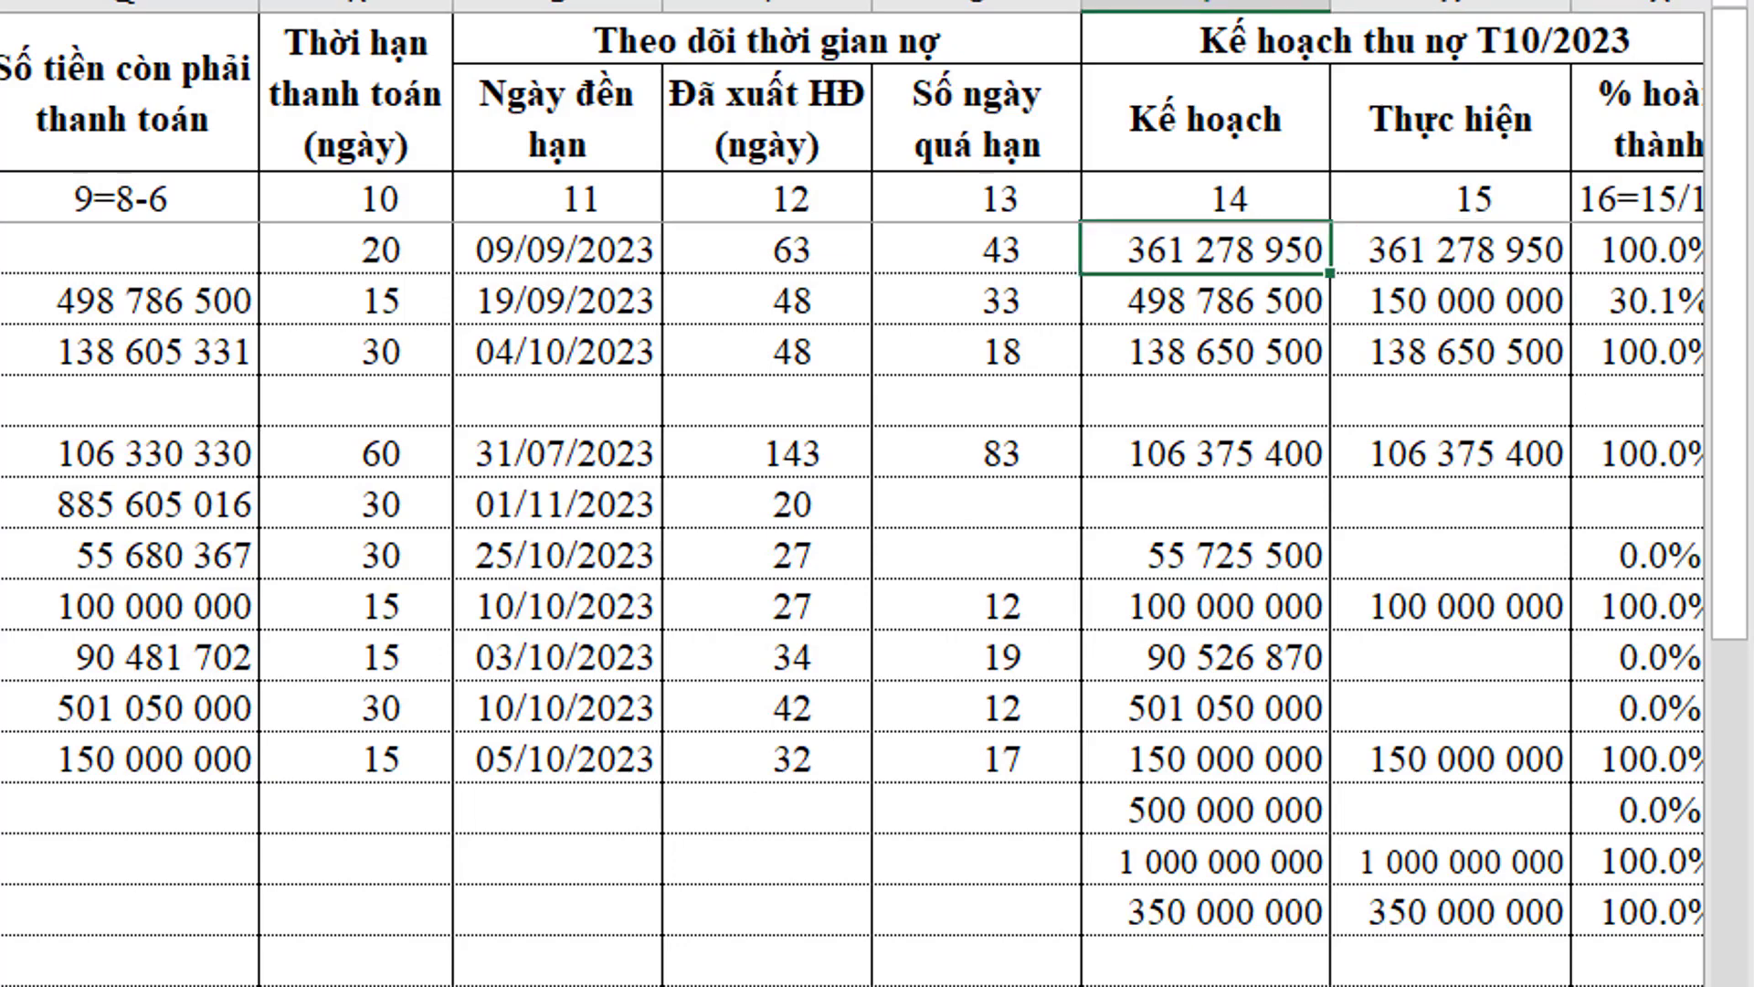
pyautogui.press('Right')
pyautogui.press('Right')
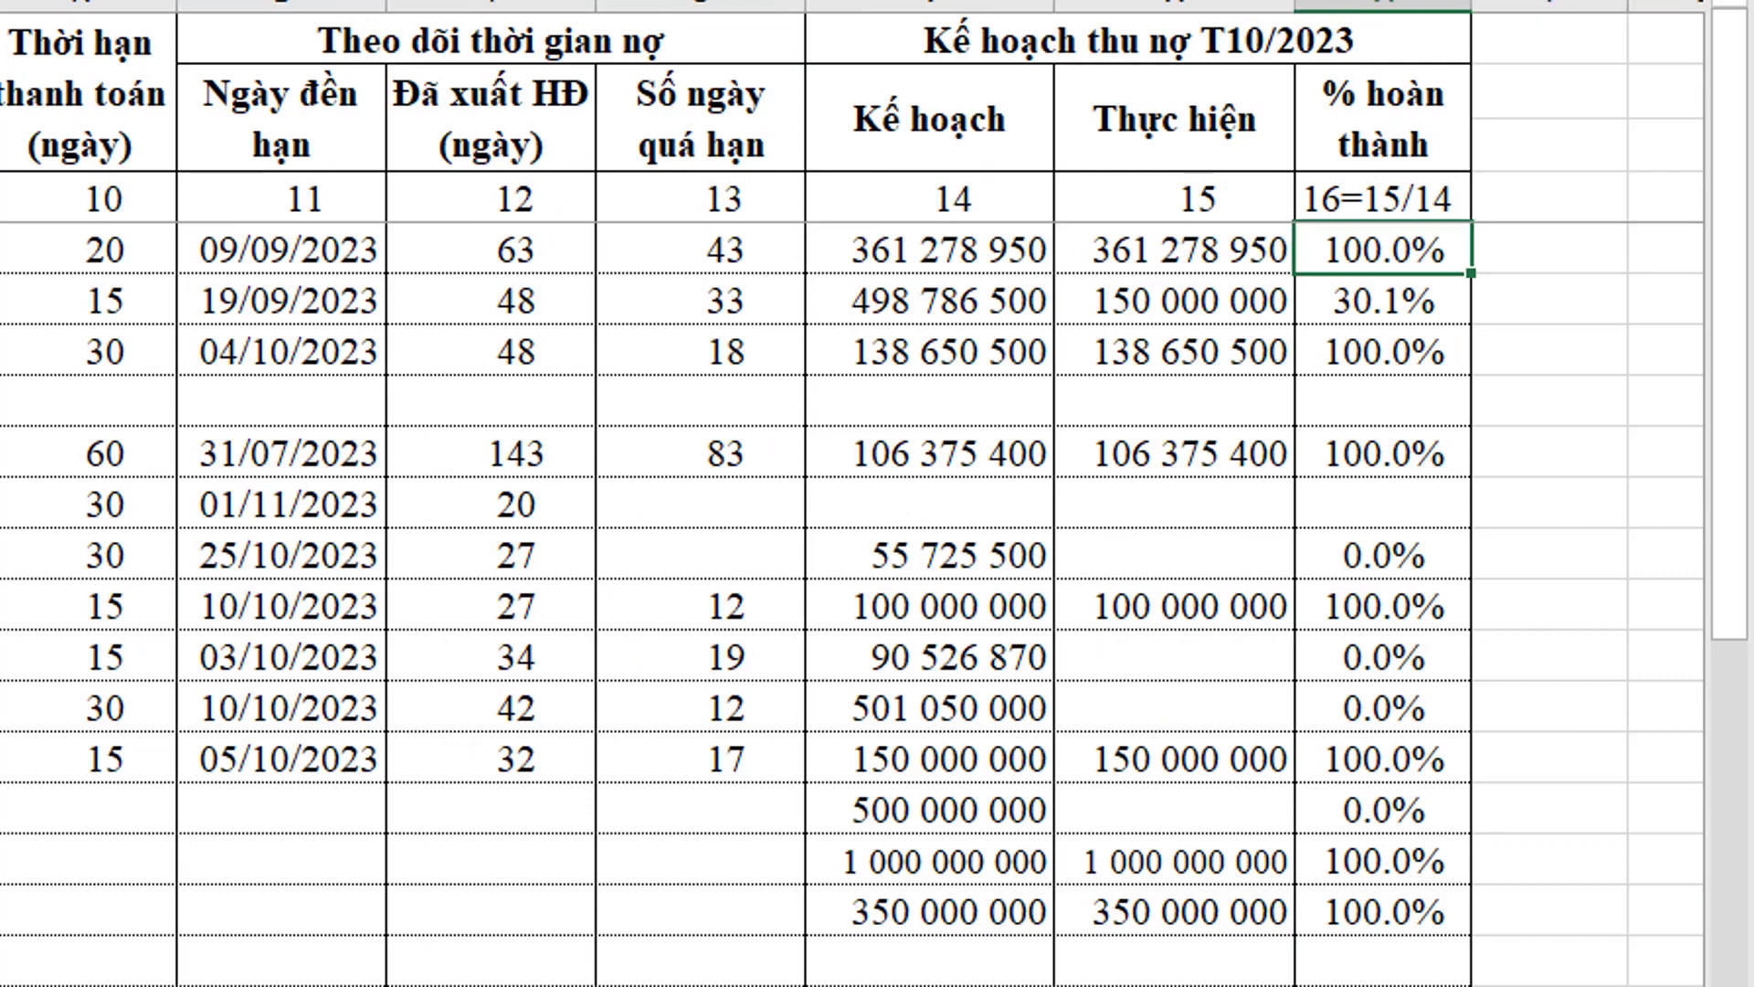
pyautogui.press('Left')
pyautogui.press('Left')
pyautogui.press('Left')
pyautogui.press('Left')
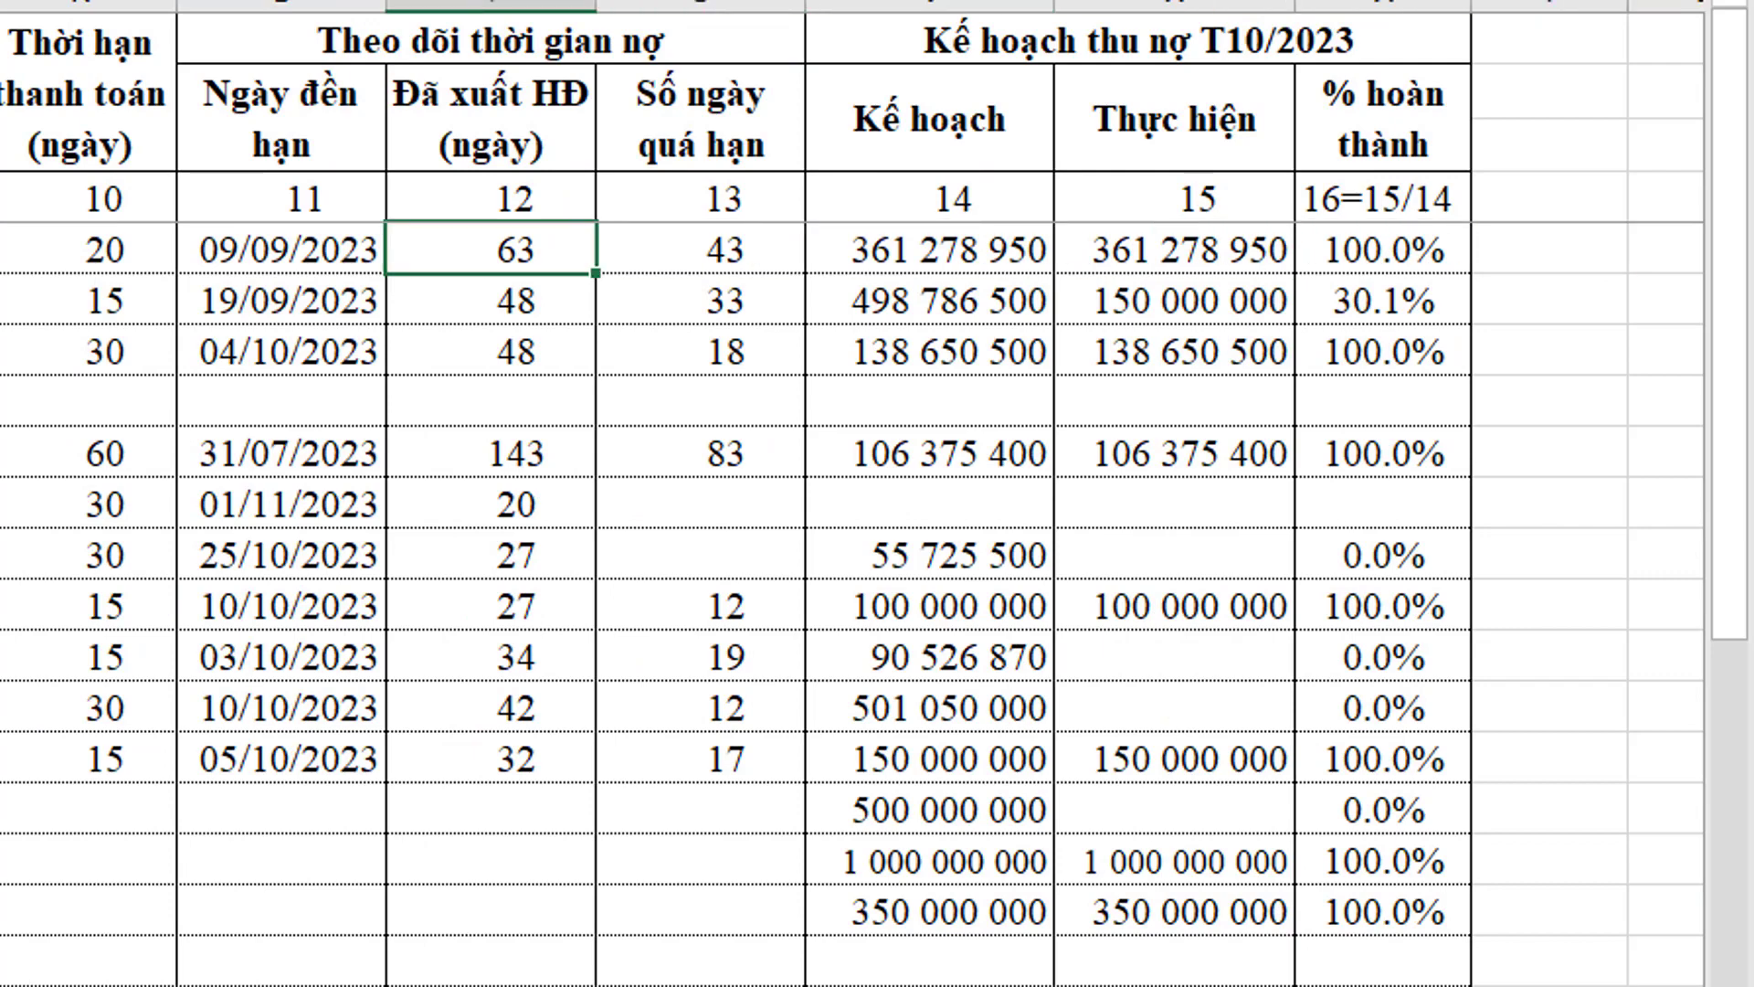
pyautogui.press('Left')
pyautogui.press('Left')
pyautogui.press('Left')
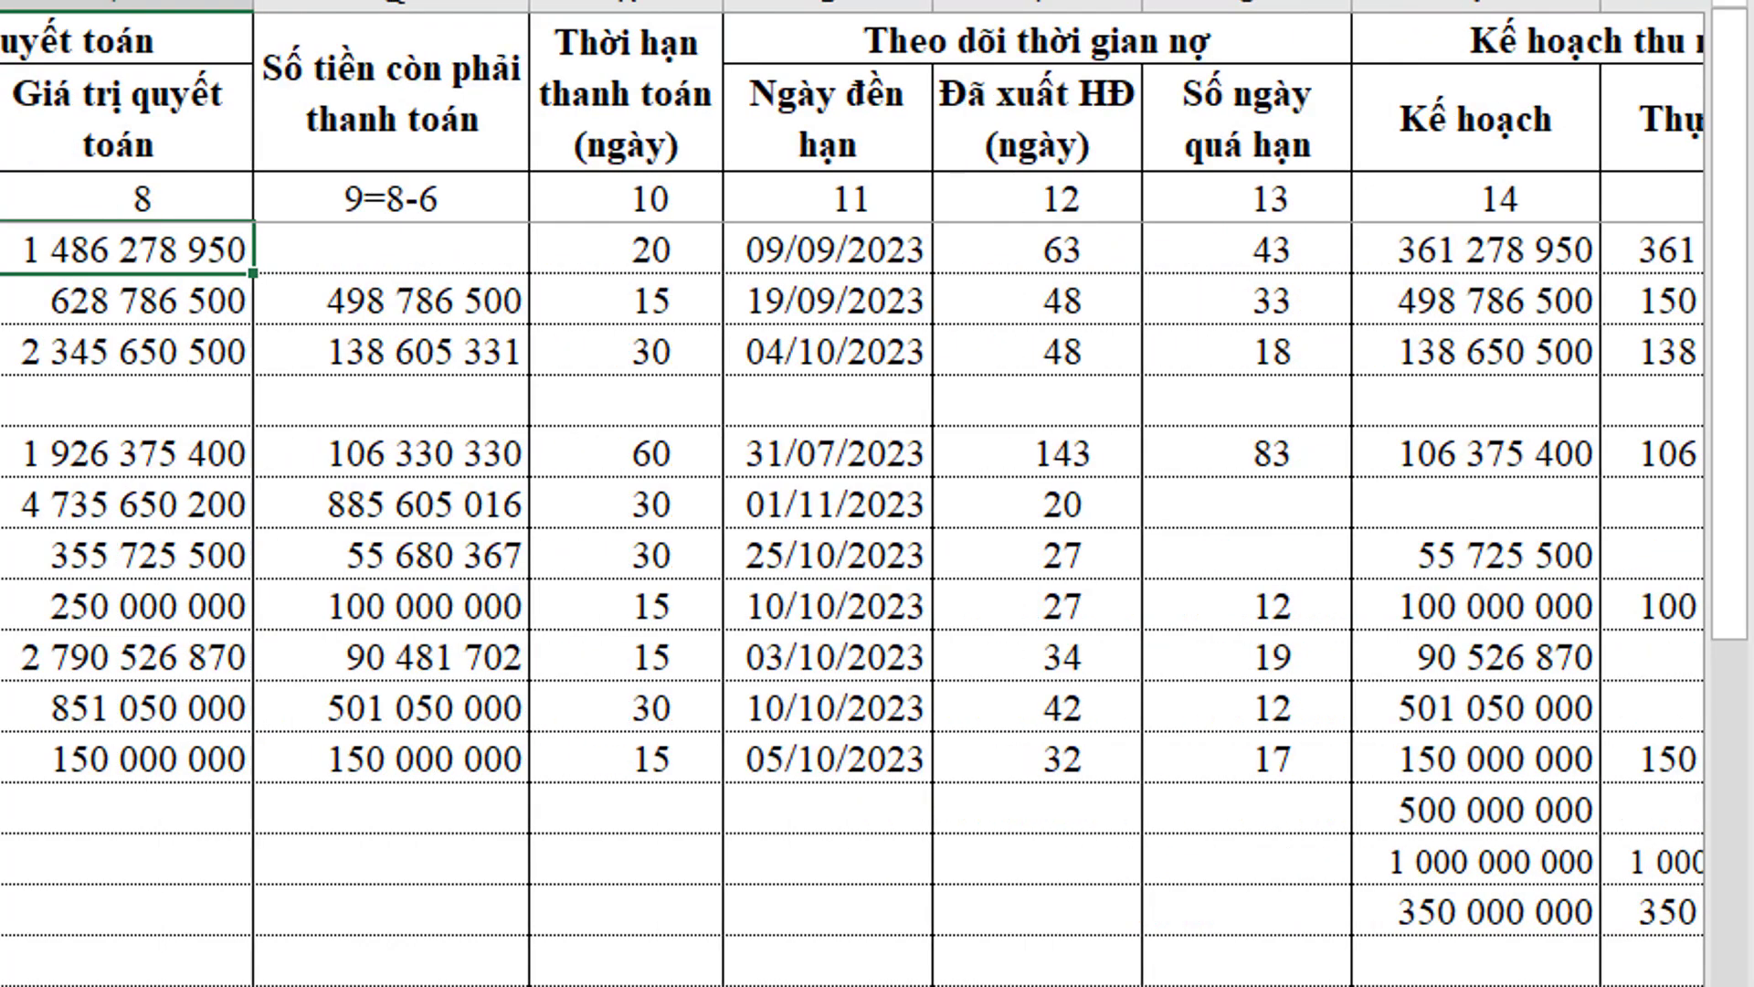
pyautogui.press('Right')
pyautogui.press('Right')
pyautogui.press('Right')
pyautogui.press('Right')
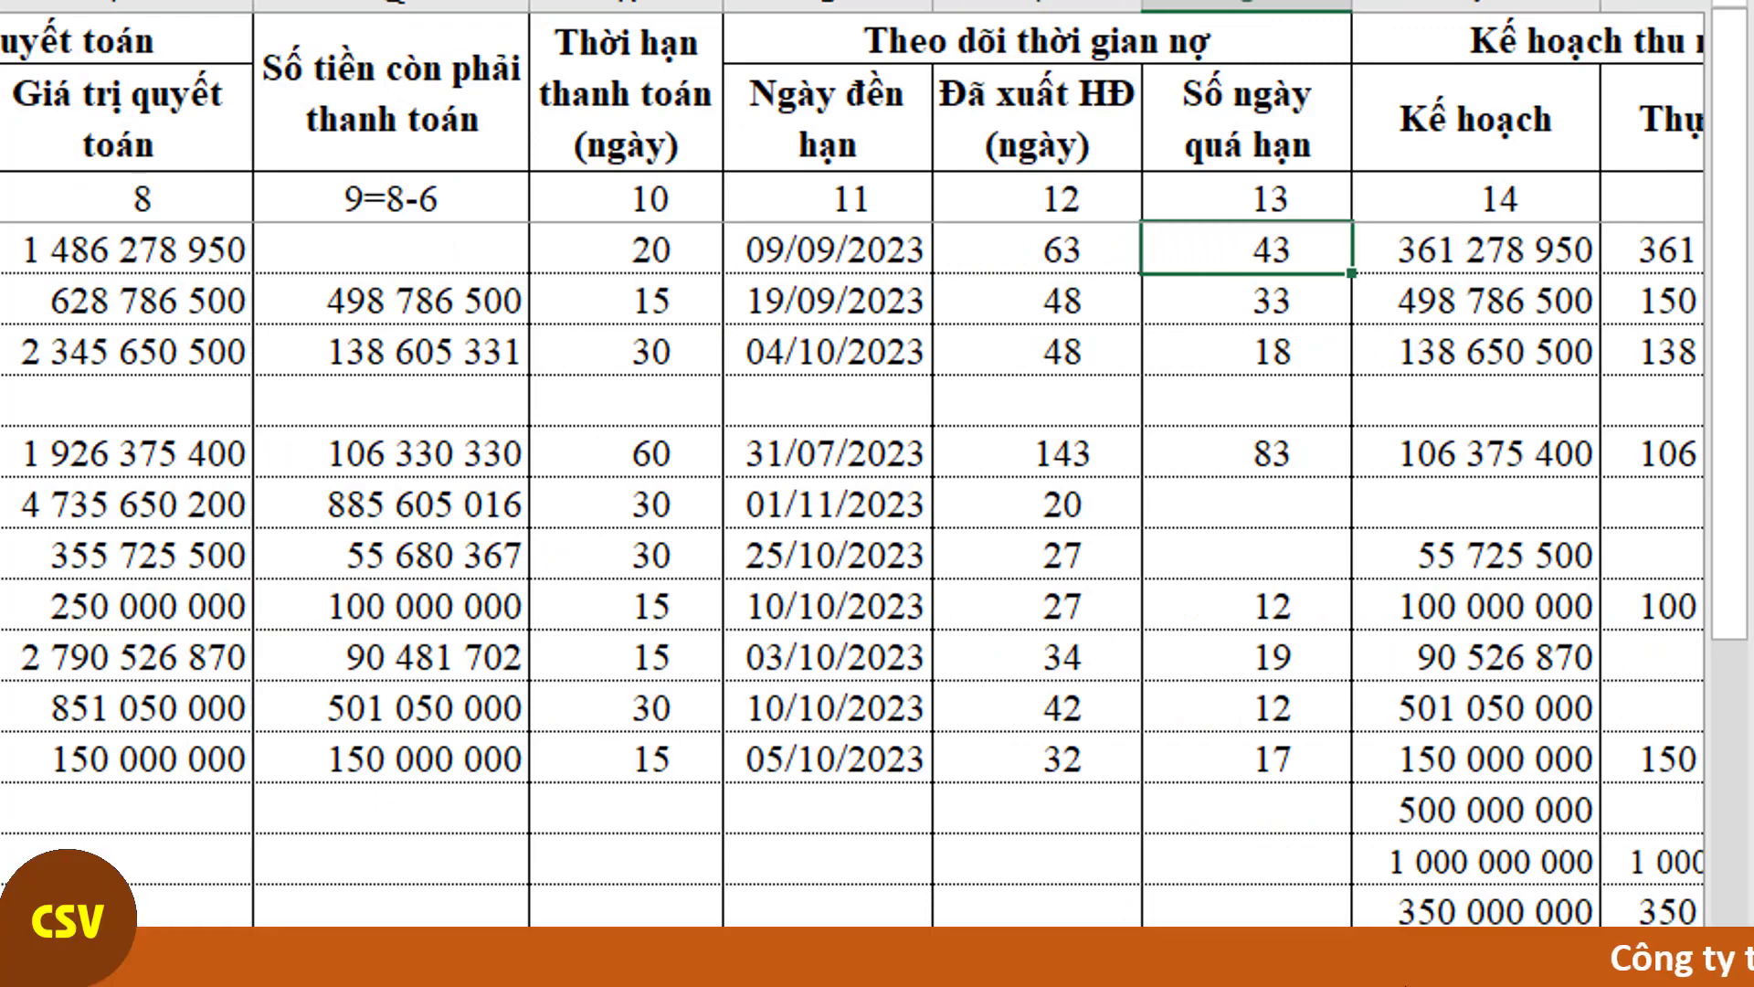
pyautogui.press('Up')
pyautogui.press('Up')
pyautogui.press('Down')
pyautogui.press('Down')
pyautogui.press('Down')
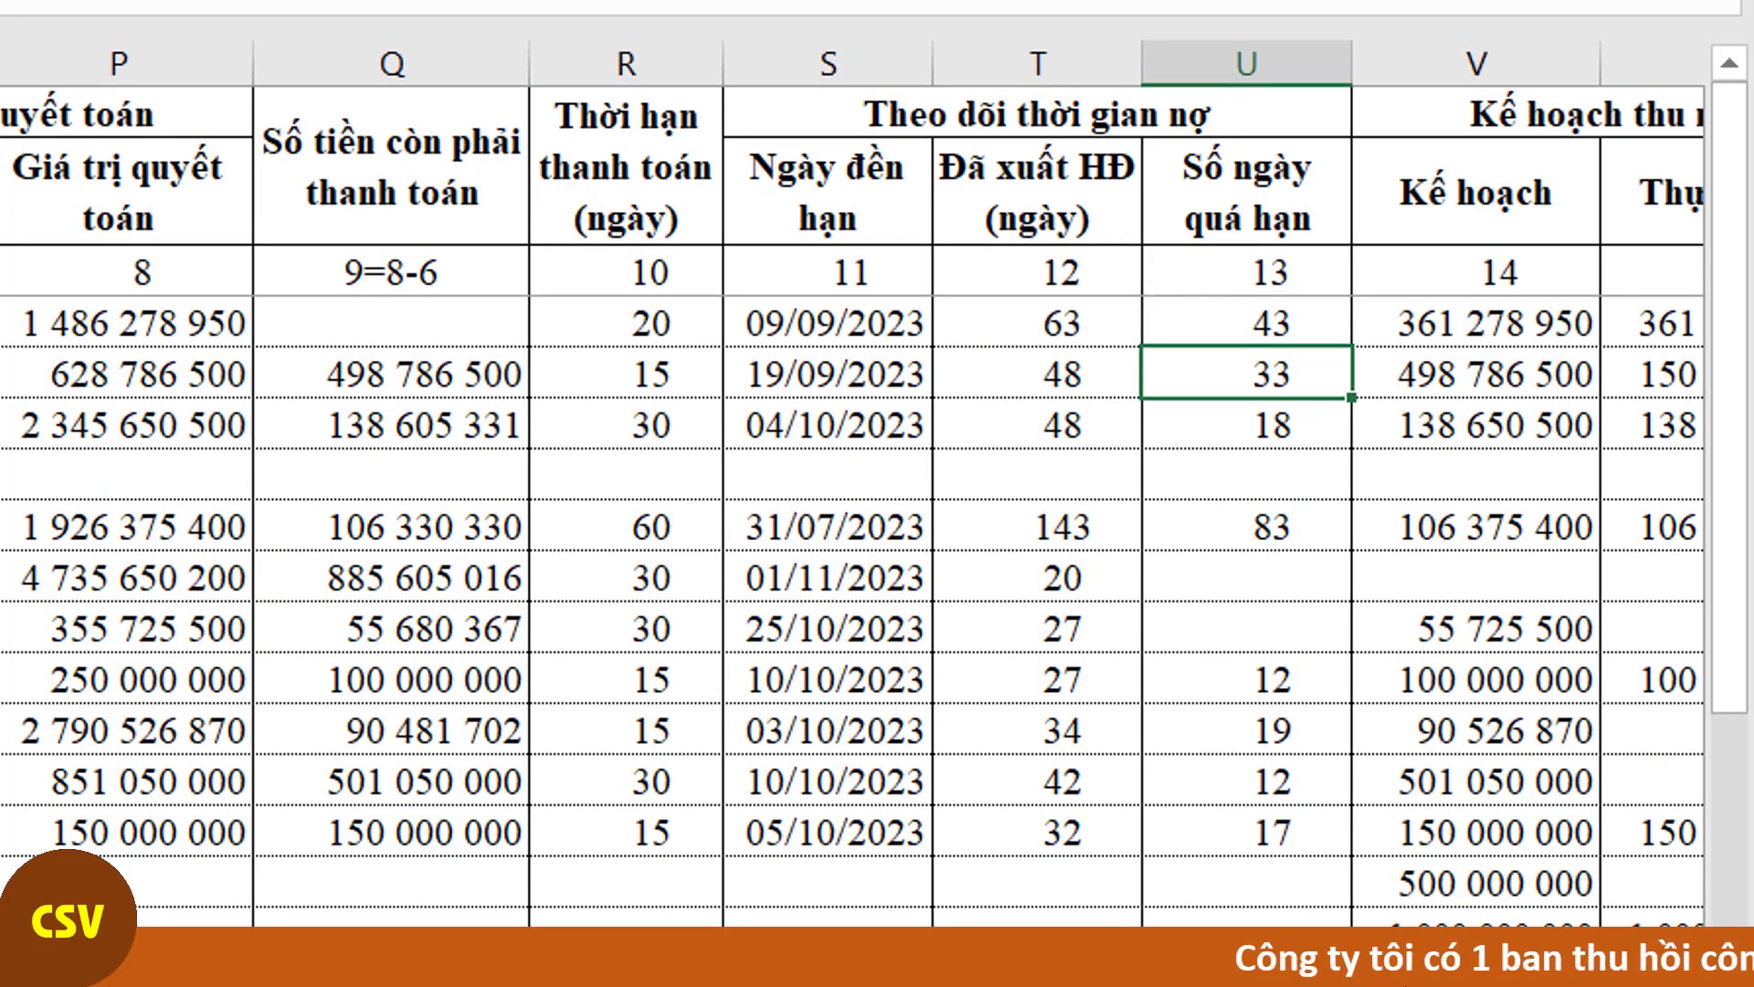
pyautogui.press('Left')
pyautogui.press('Left')
pyautogui.press('Left')
pyautogui.press('Left')
pyautogui.press('Left')
pyautogui.press('Right')
pyautogui.press('Right')
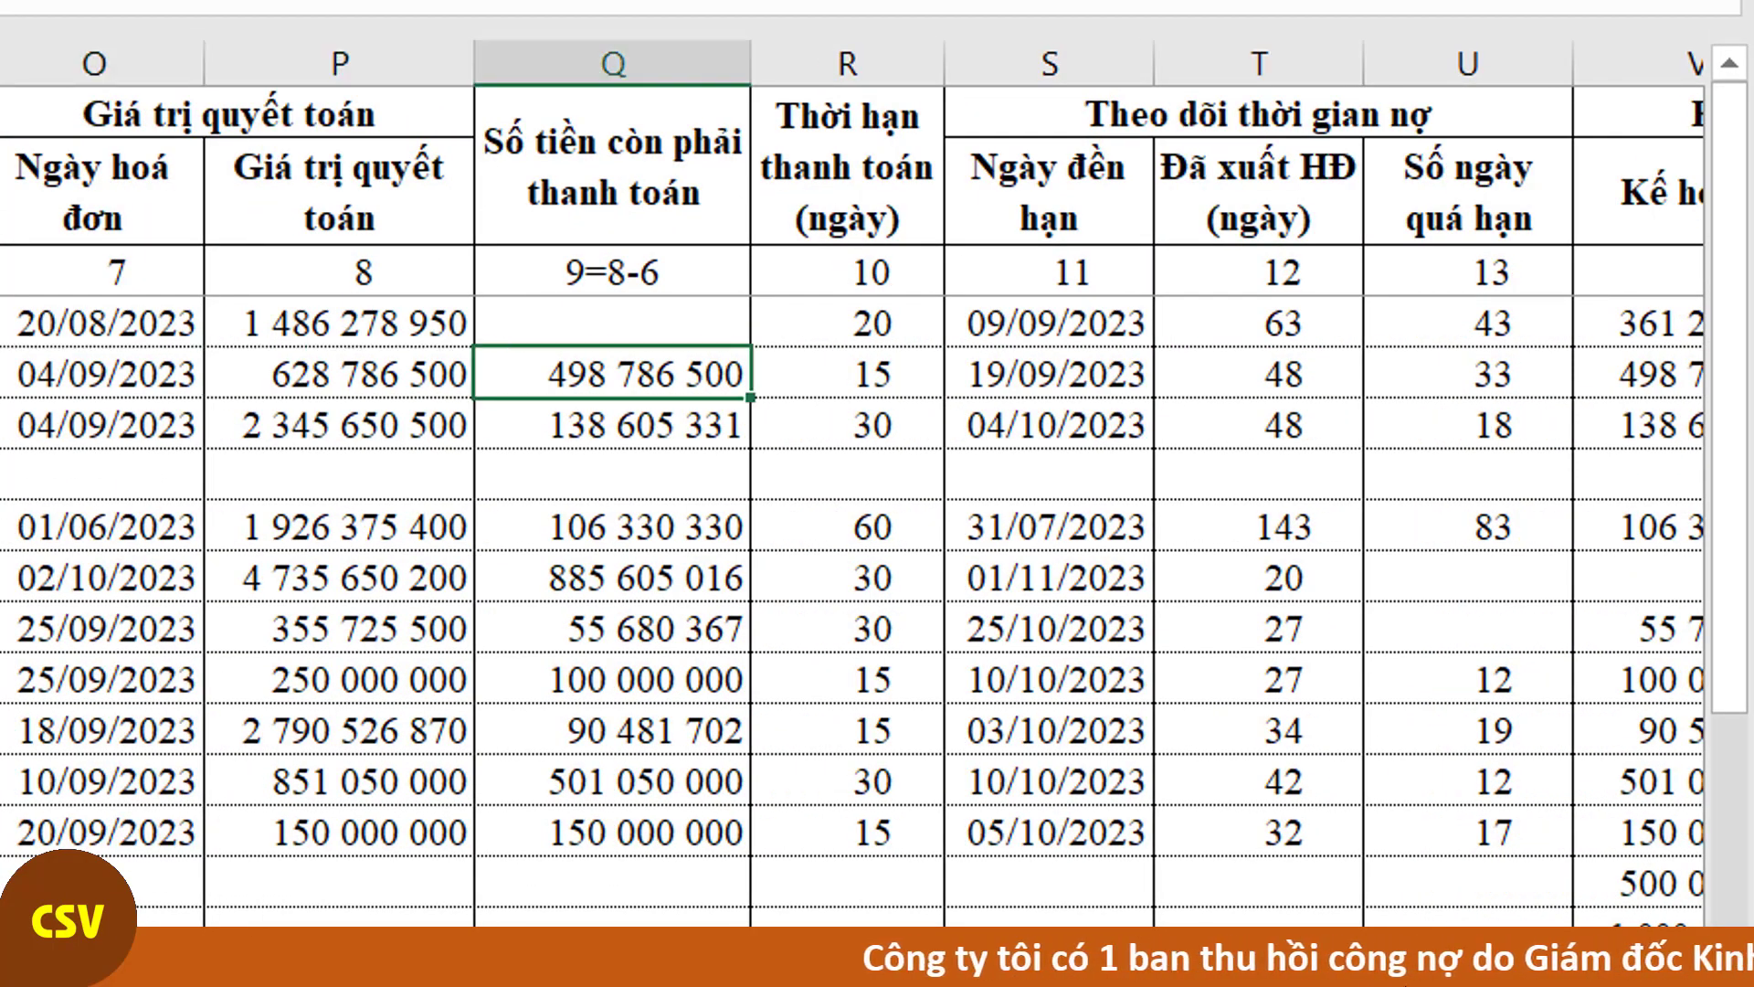
pyautogui.press('Right')
pyautogui.press('Right')
pyautogui.press('Right')
pyautogui.press('Right')
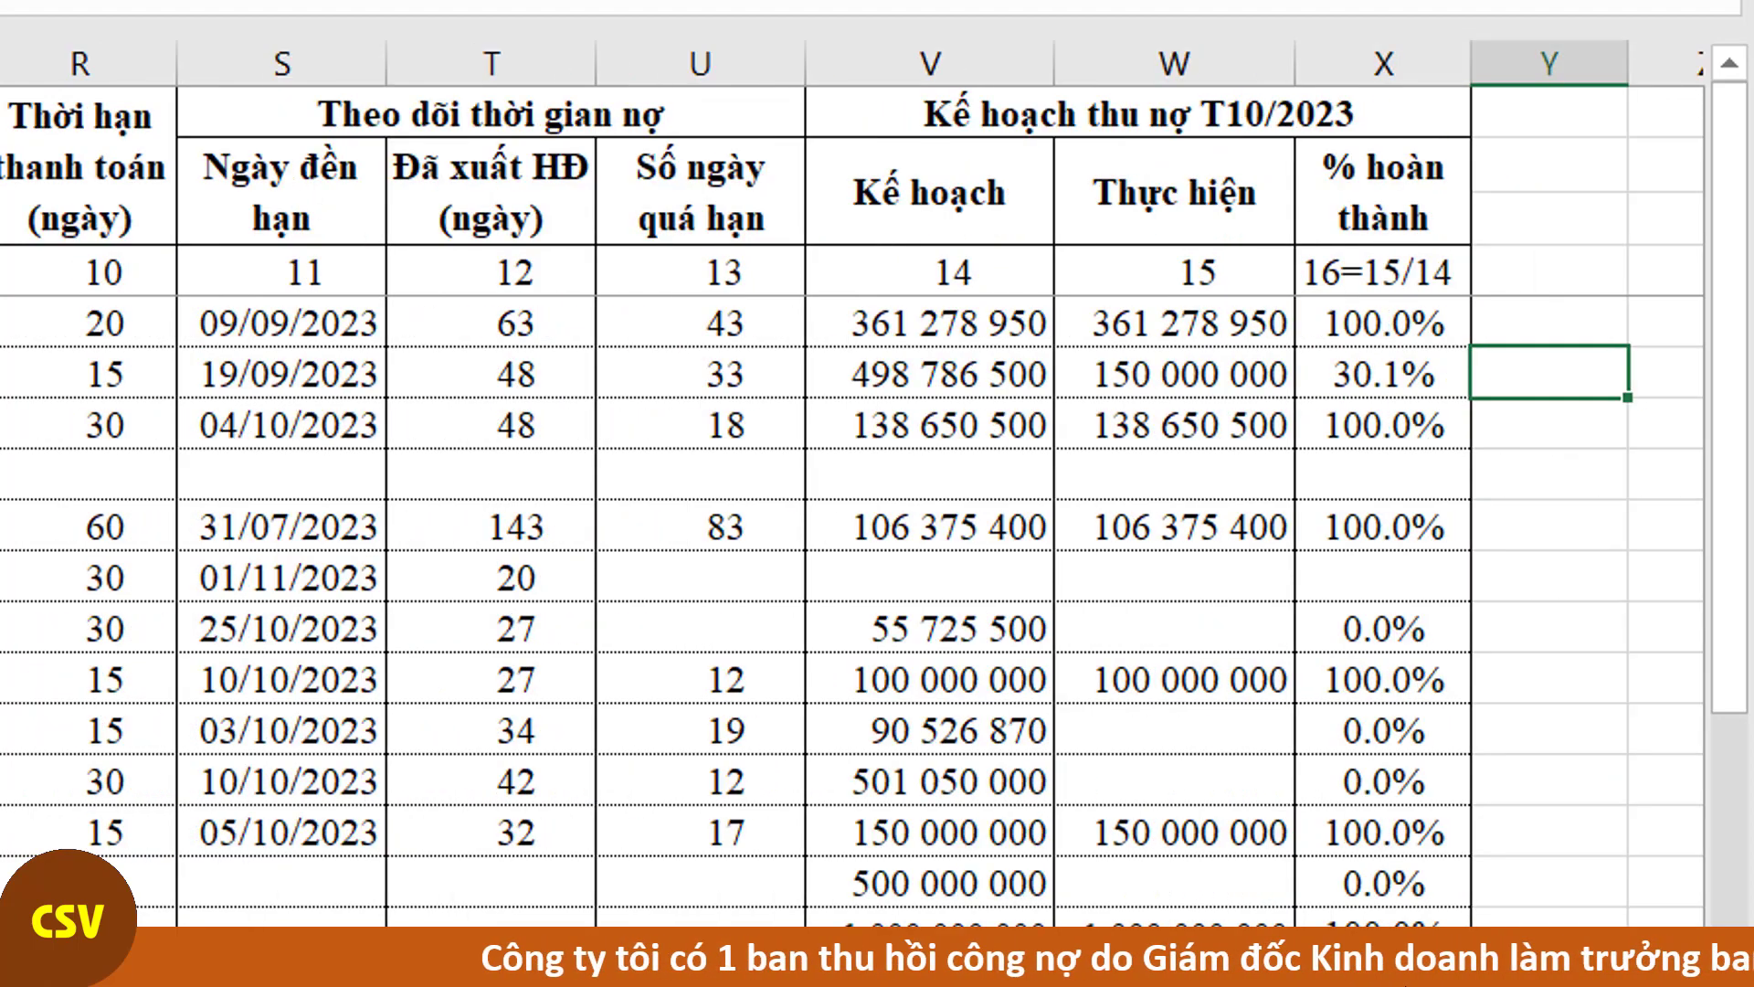
pyautogui.press('Left')
pyautogui.press('Left')
pyautogui.press('Left')
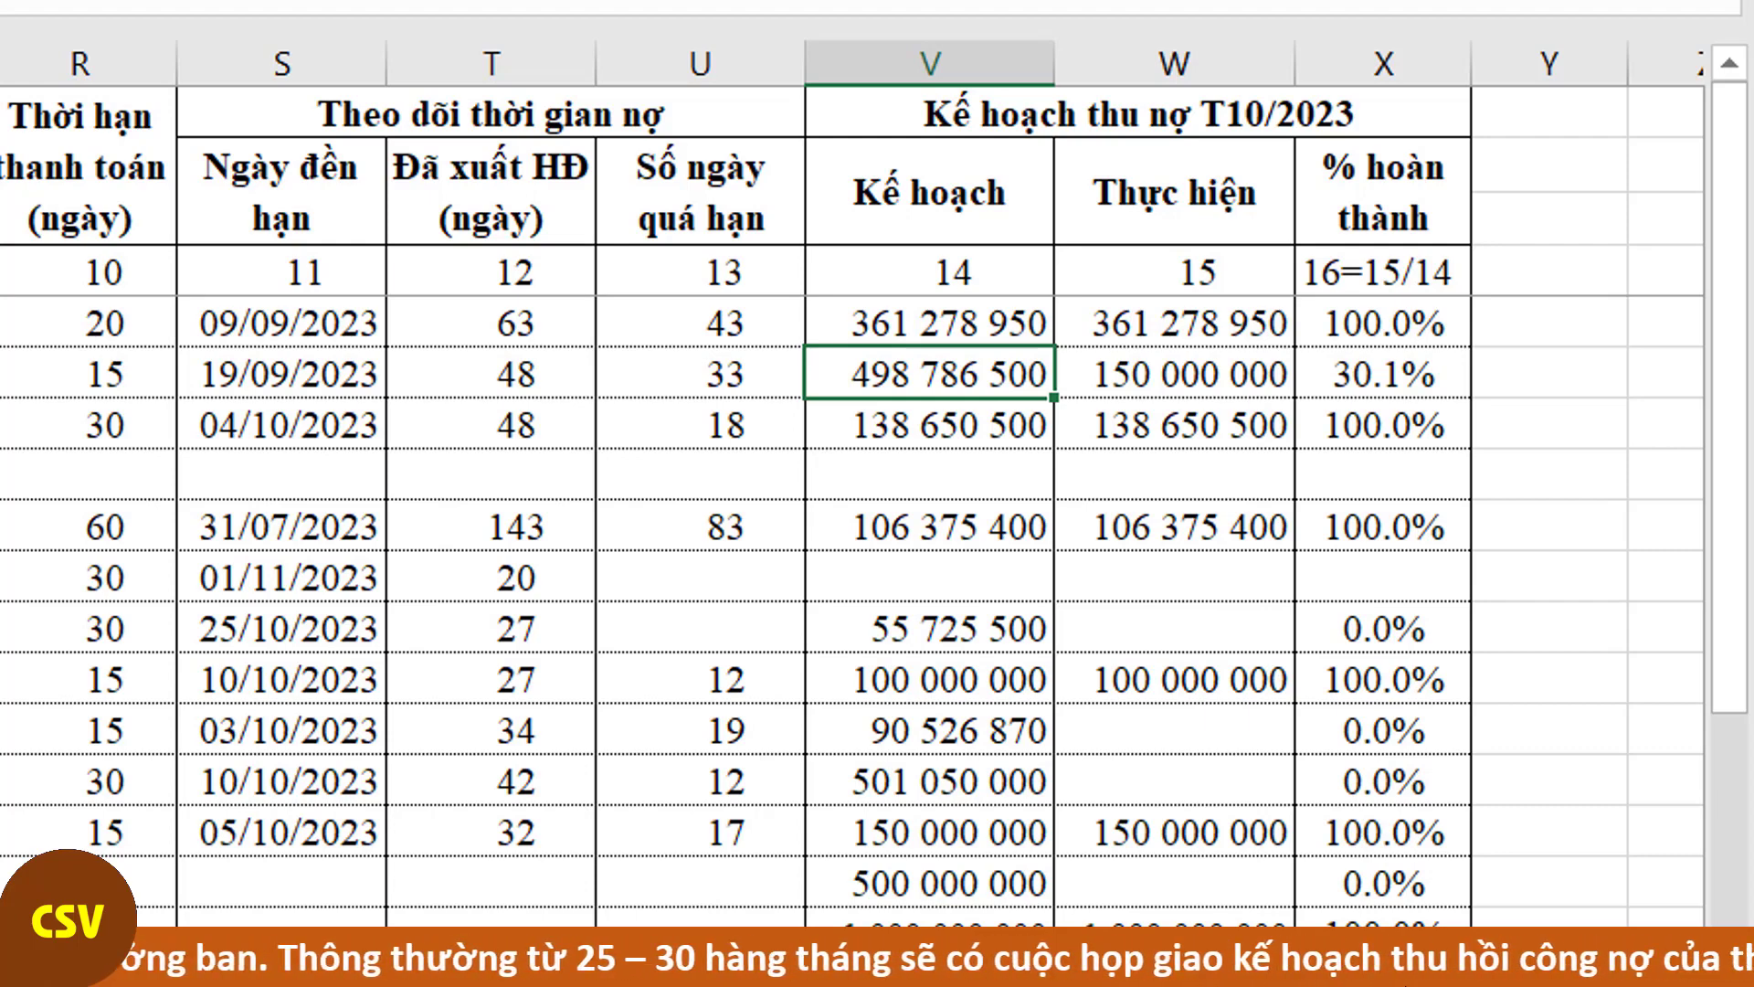
pyautogui.press('Up')
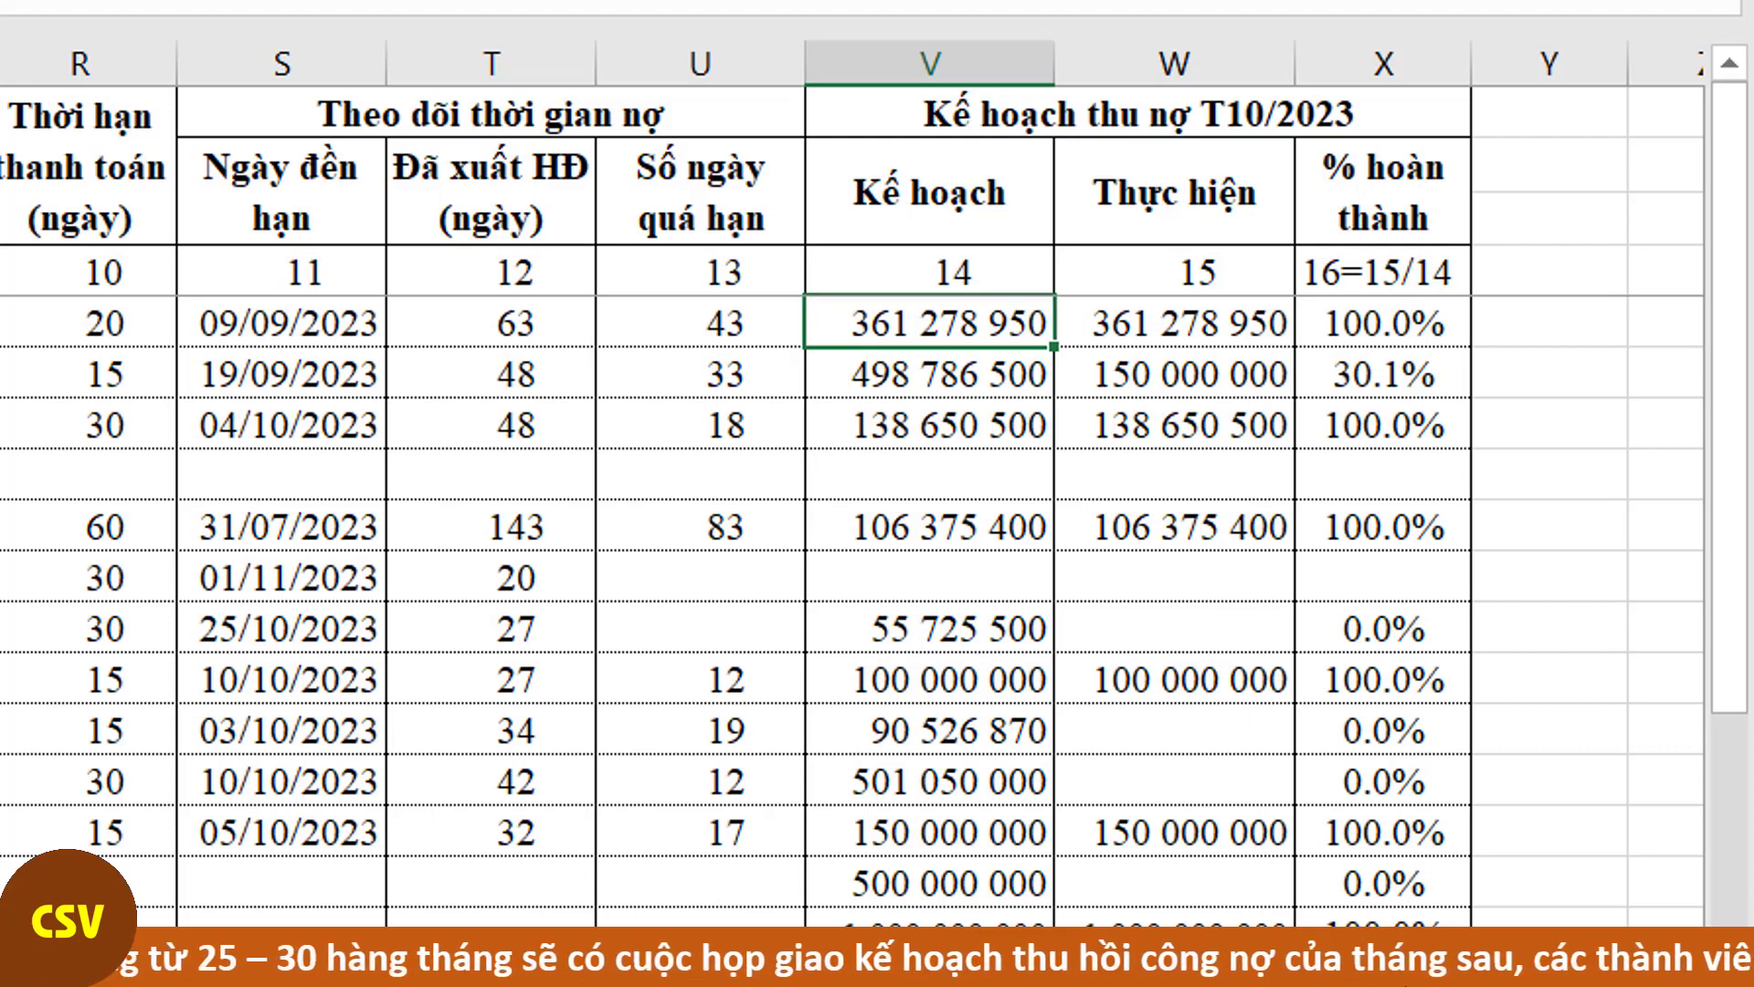
pyautogui.press('Left')
pyautogui.press('Left')
pyautogui.press('Left')
pyautogui.press('Left')
pyautogui.press('Left')
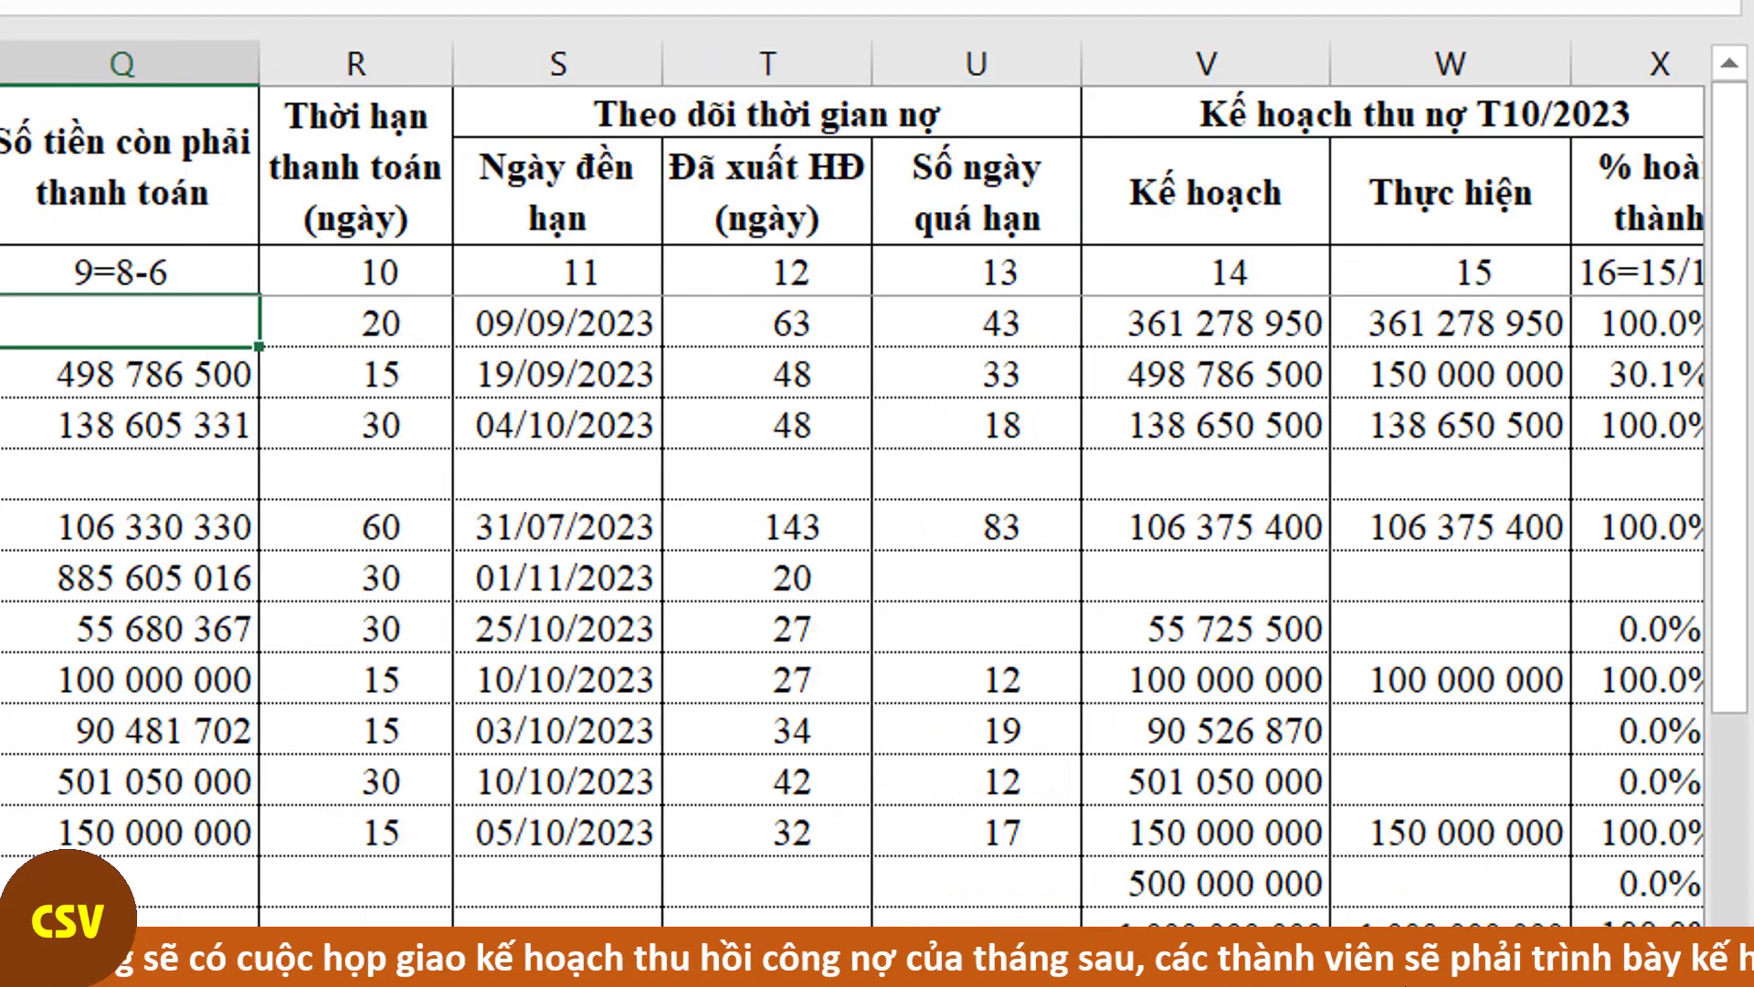
pyautogui.press('Left')
pyautogui.press('Right')
pyautogui.press('Right')
pyautogui.press('Right')
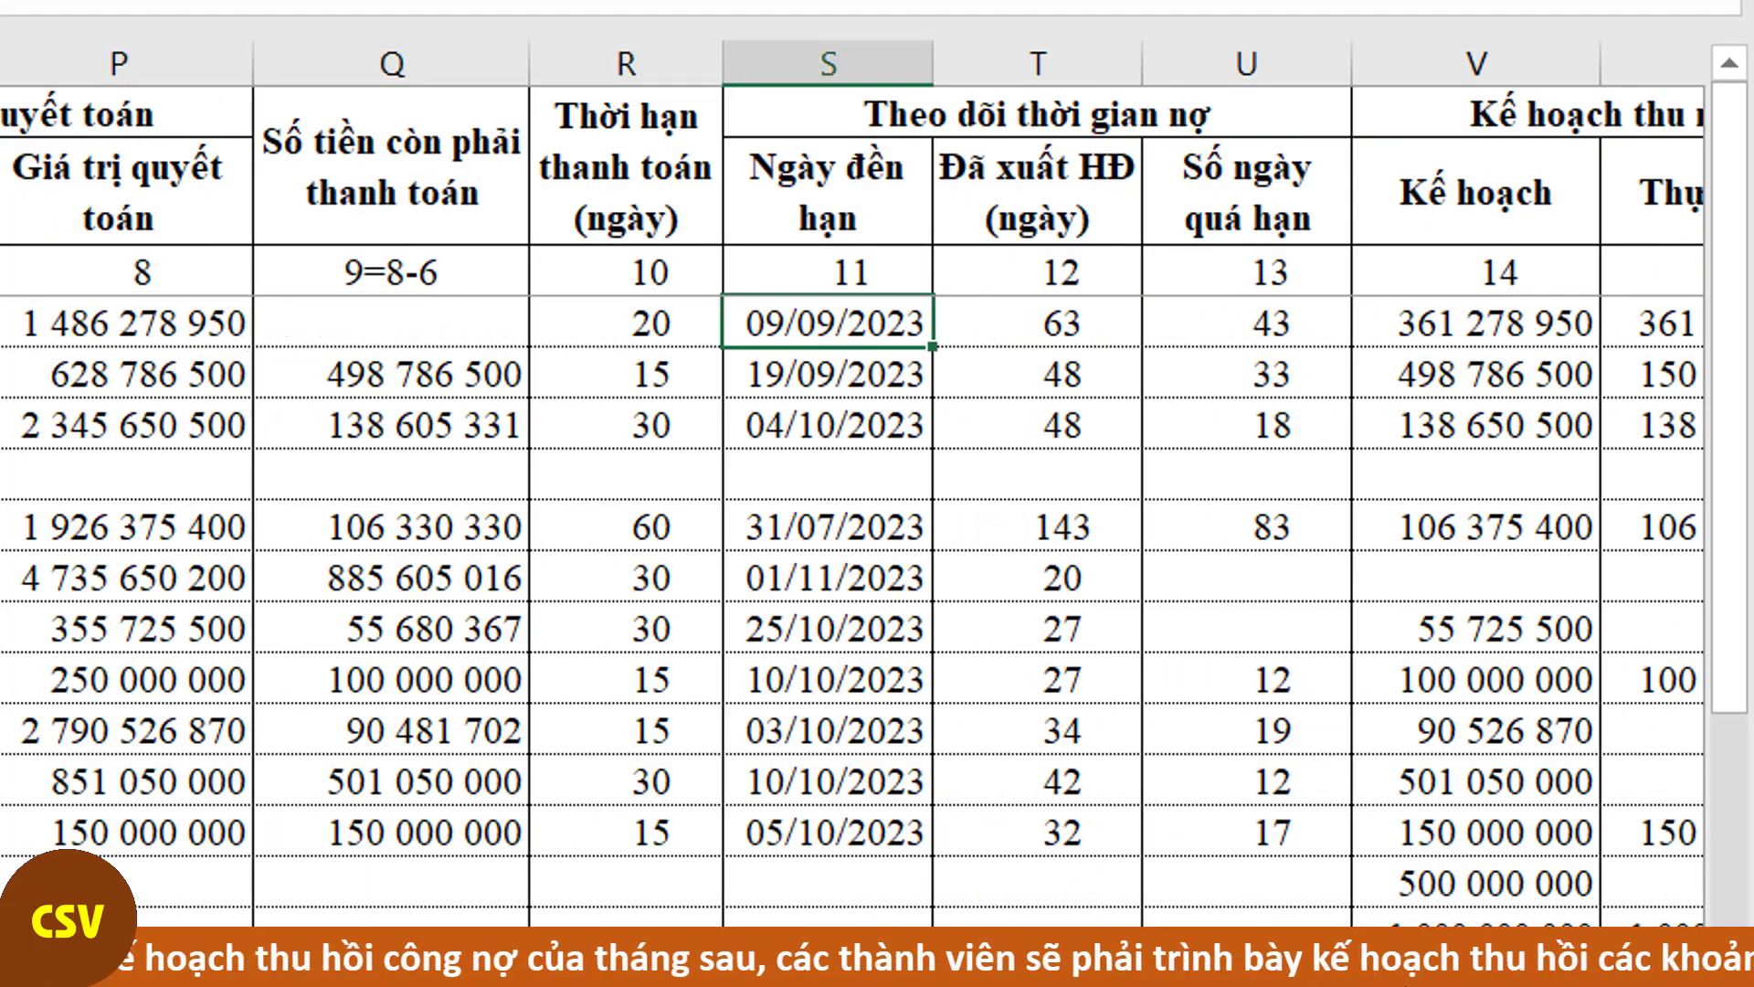
pyautogui.press('Right')
pyautogui.press('Right')
pyautogui.press('Right')
pyautogui.press('Right')
pyautogui.press('Right')
pyautogui.press('Right')
pyautogui.press('Left')
pyautogui.press('Left')
pyautogui.press('Left')
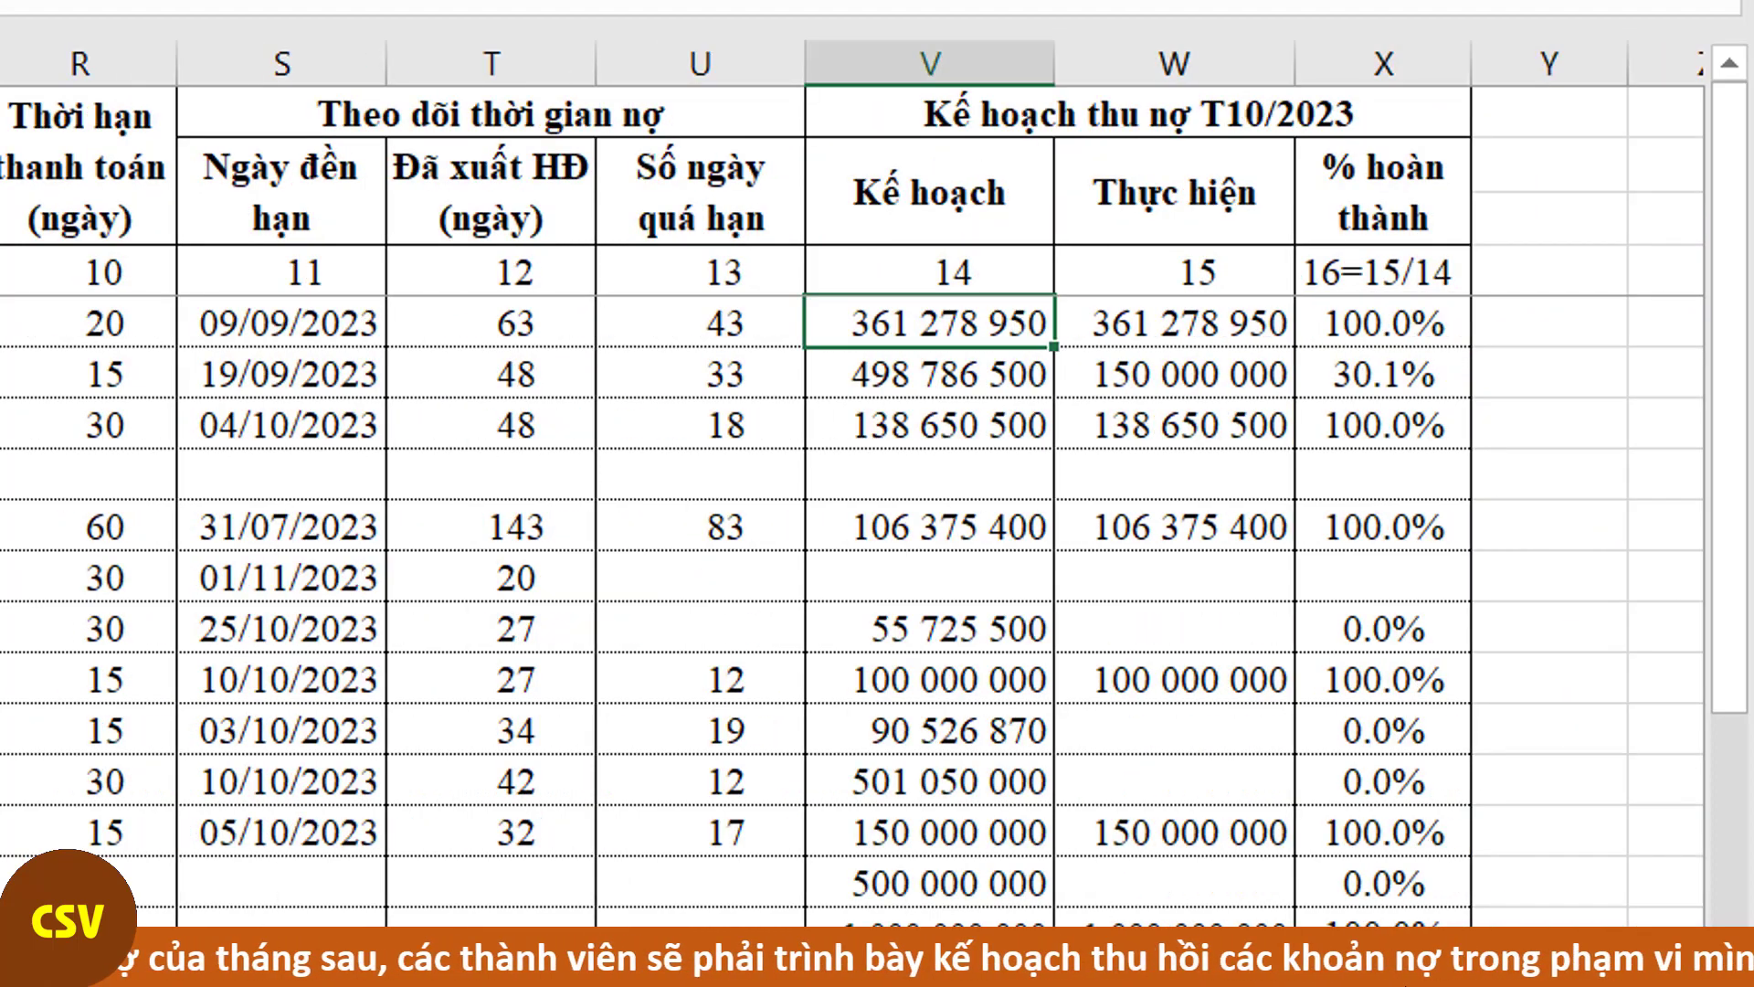
pyautogui.press('Left')
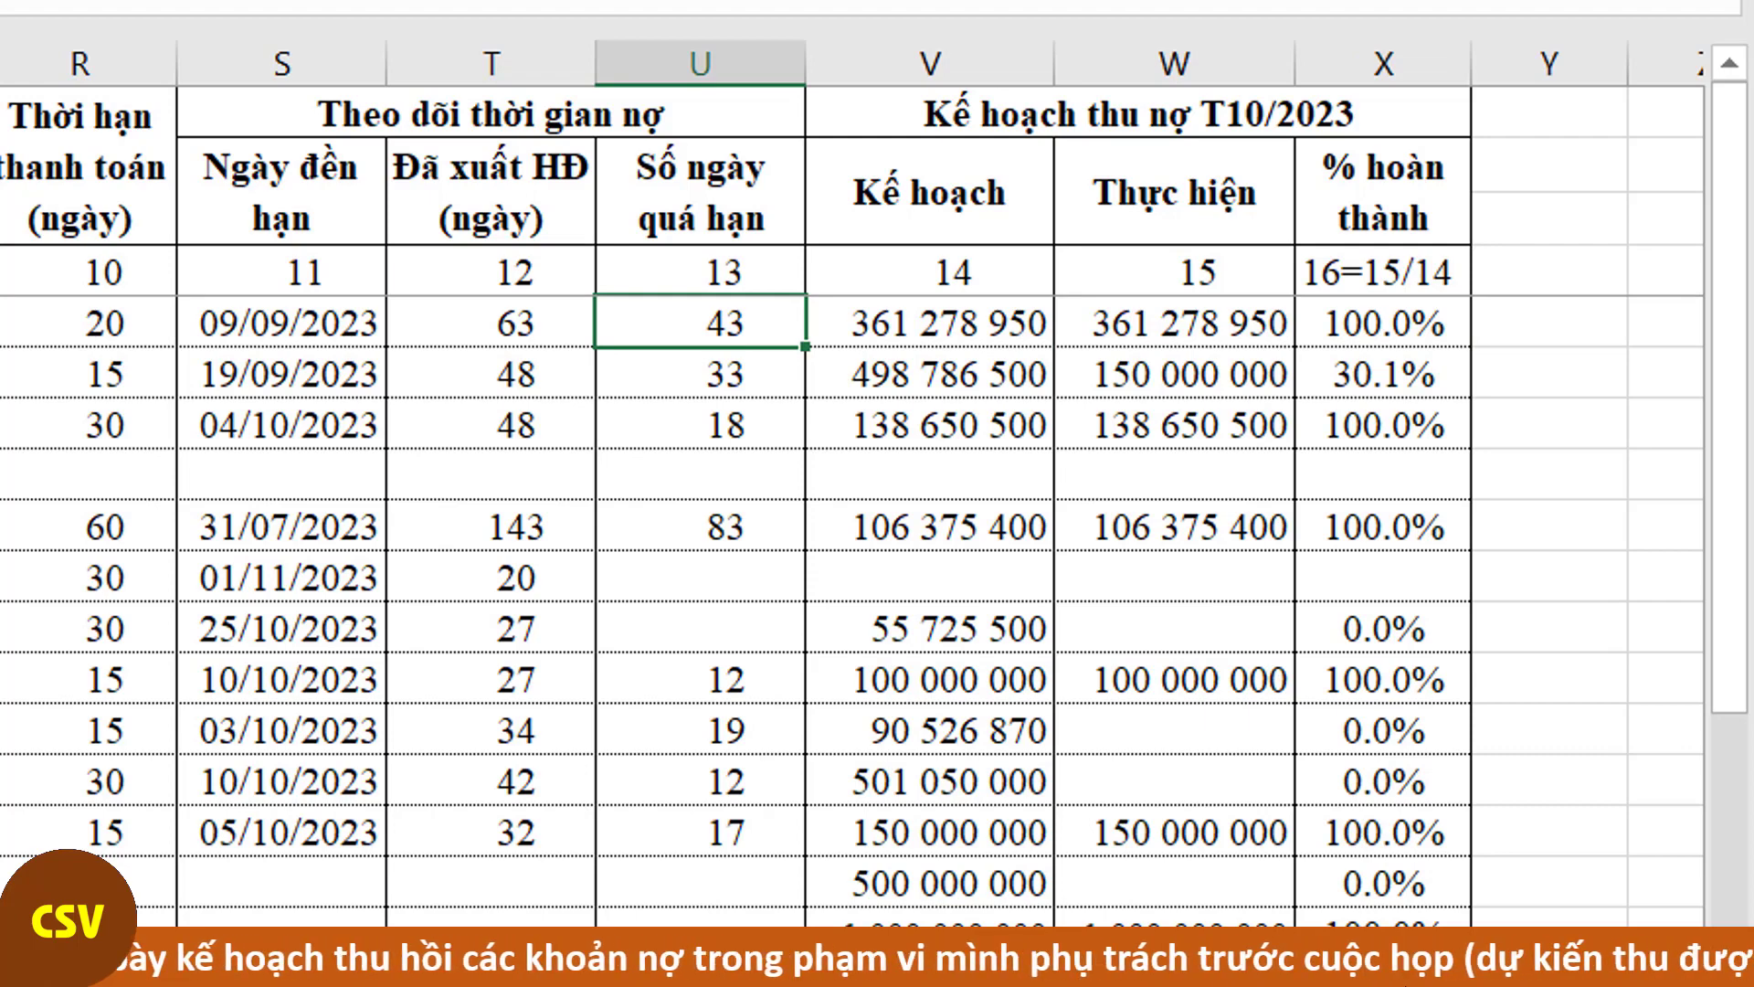
pyautogui.press('Right')
pyautogui.press('Down')
pyautogui.press('Down')
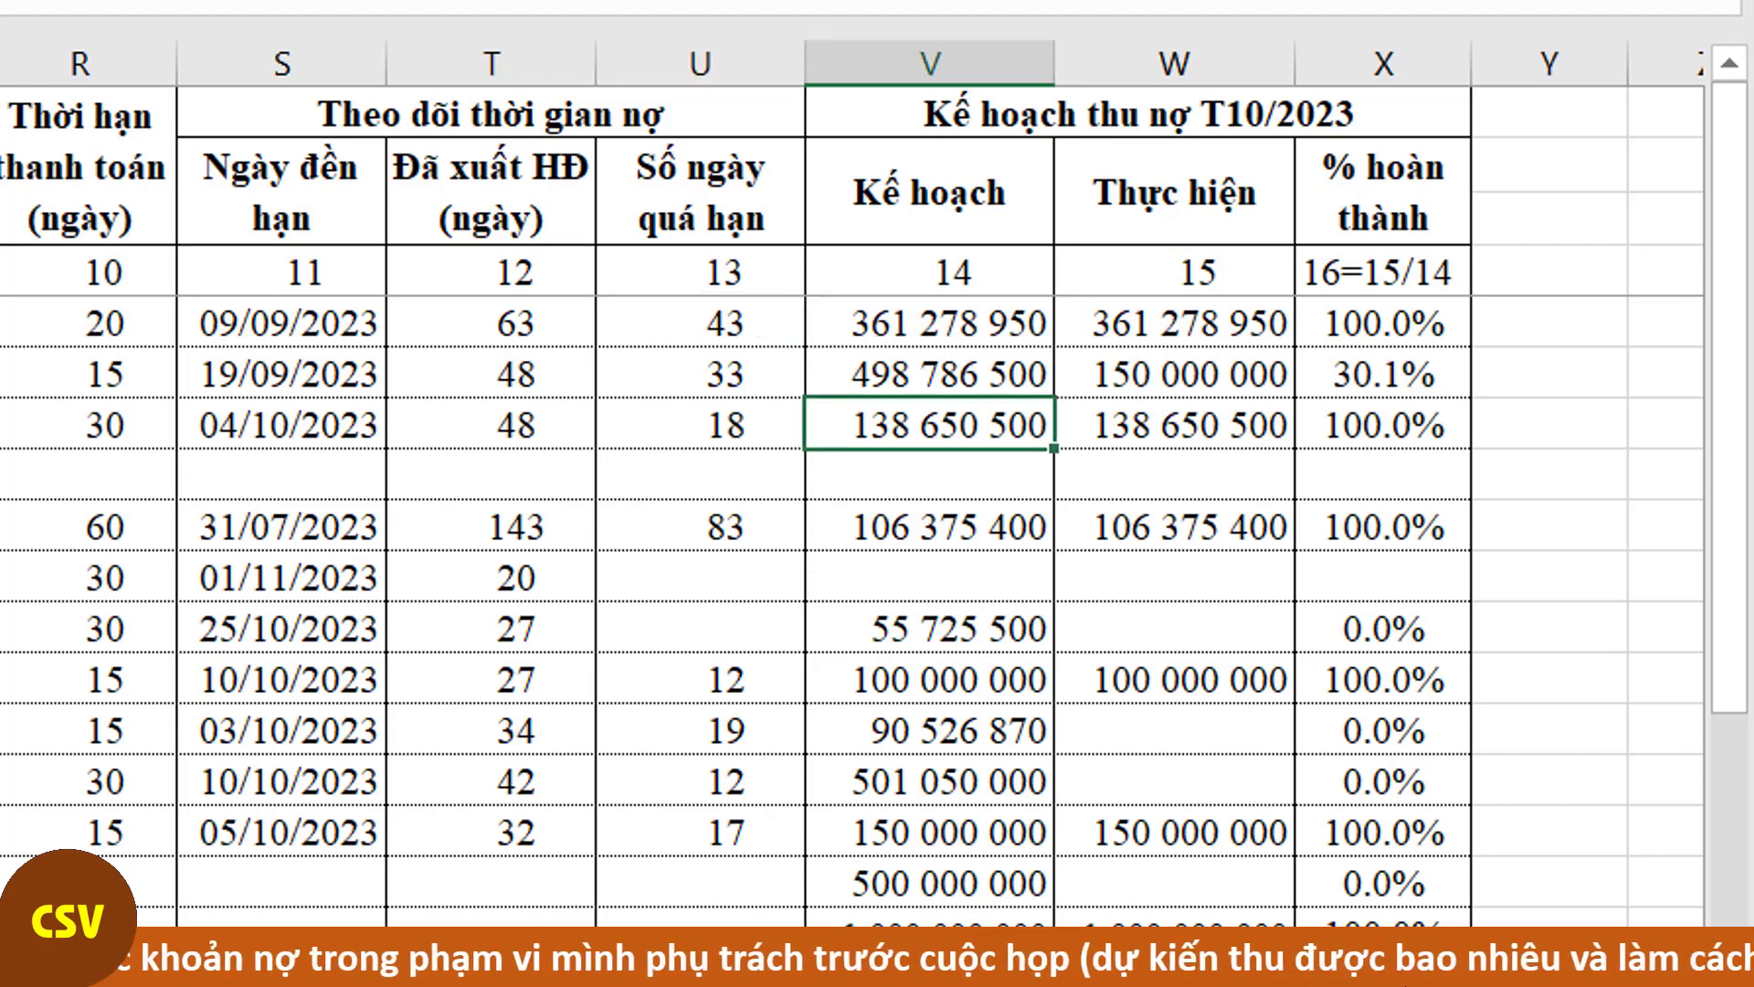
pyautogui.press('Down')
pyautogui.press('Down')
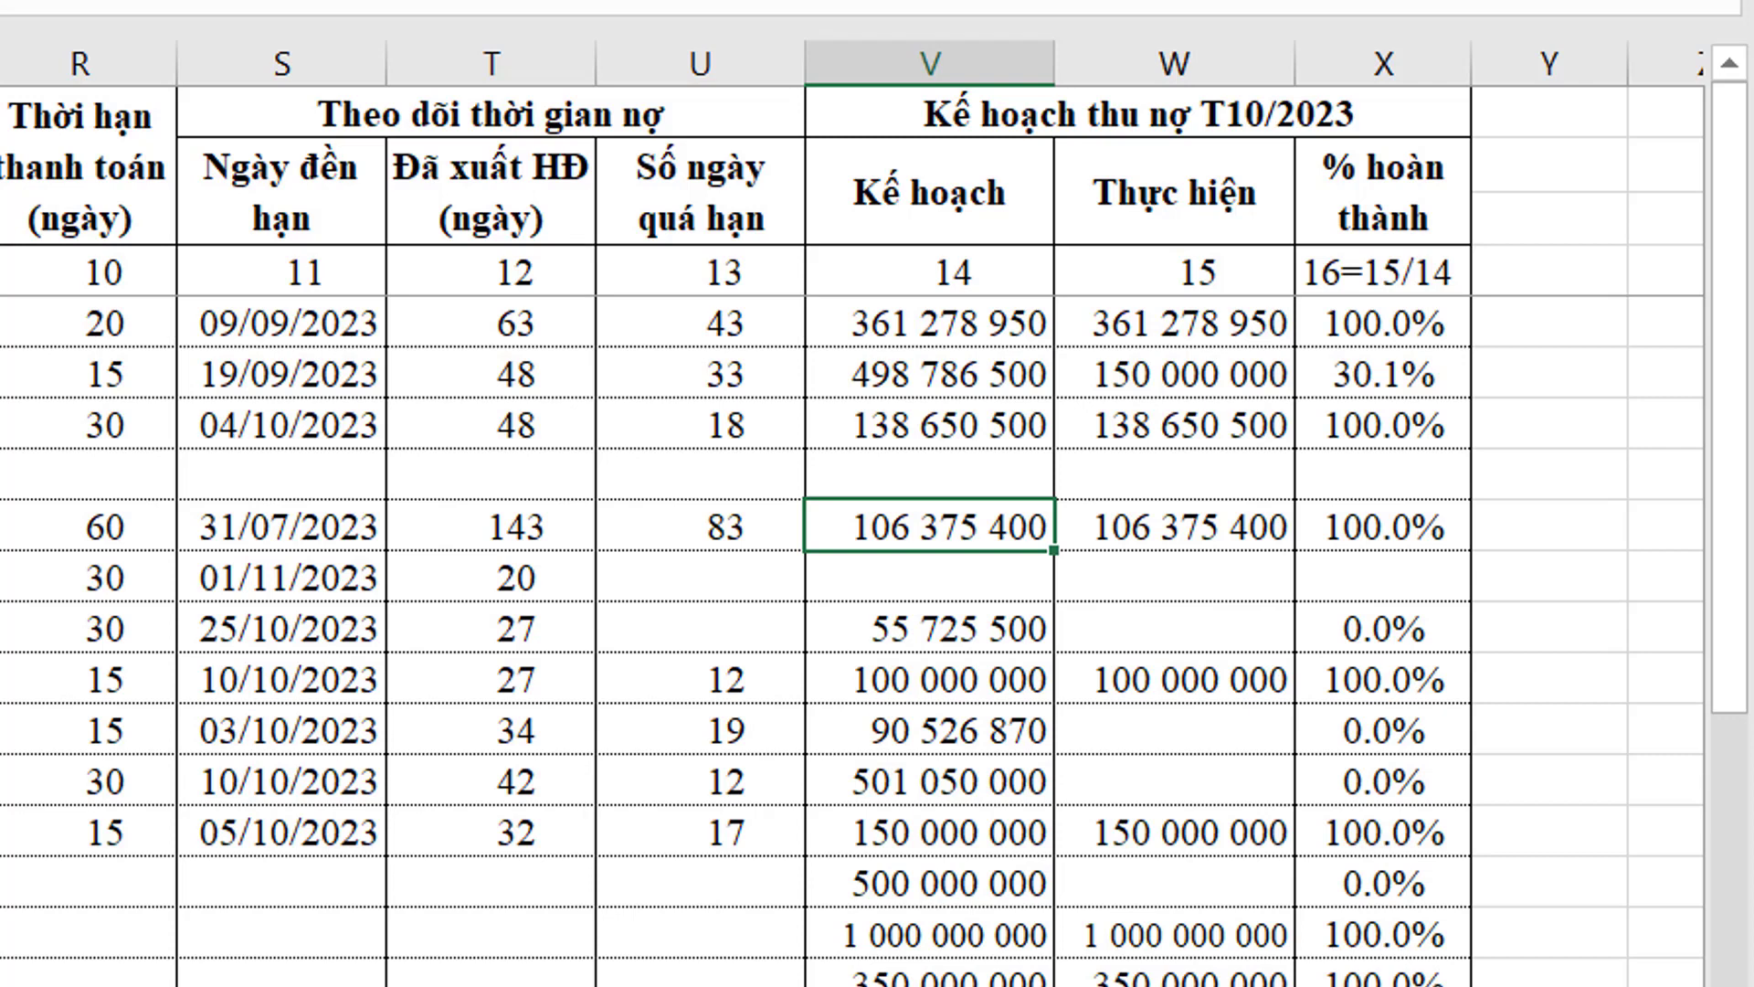
pyautogui.press('Right')
pyautogui.press('Right')
pyautogui.press('Left')
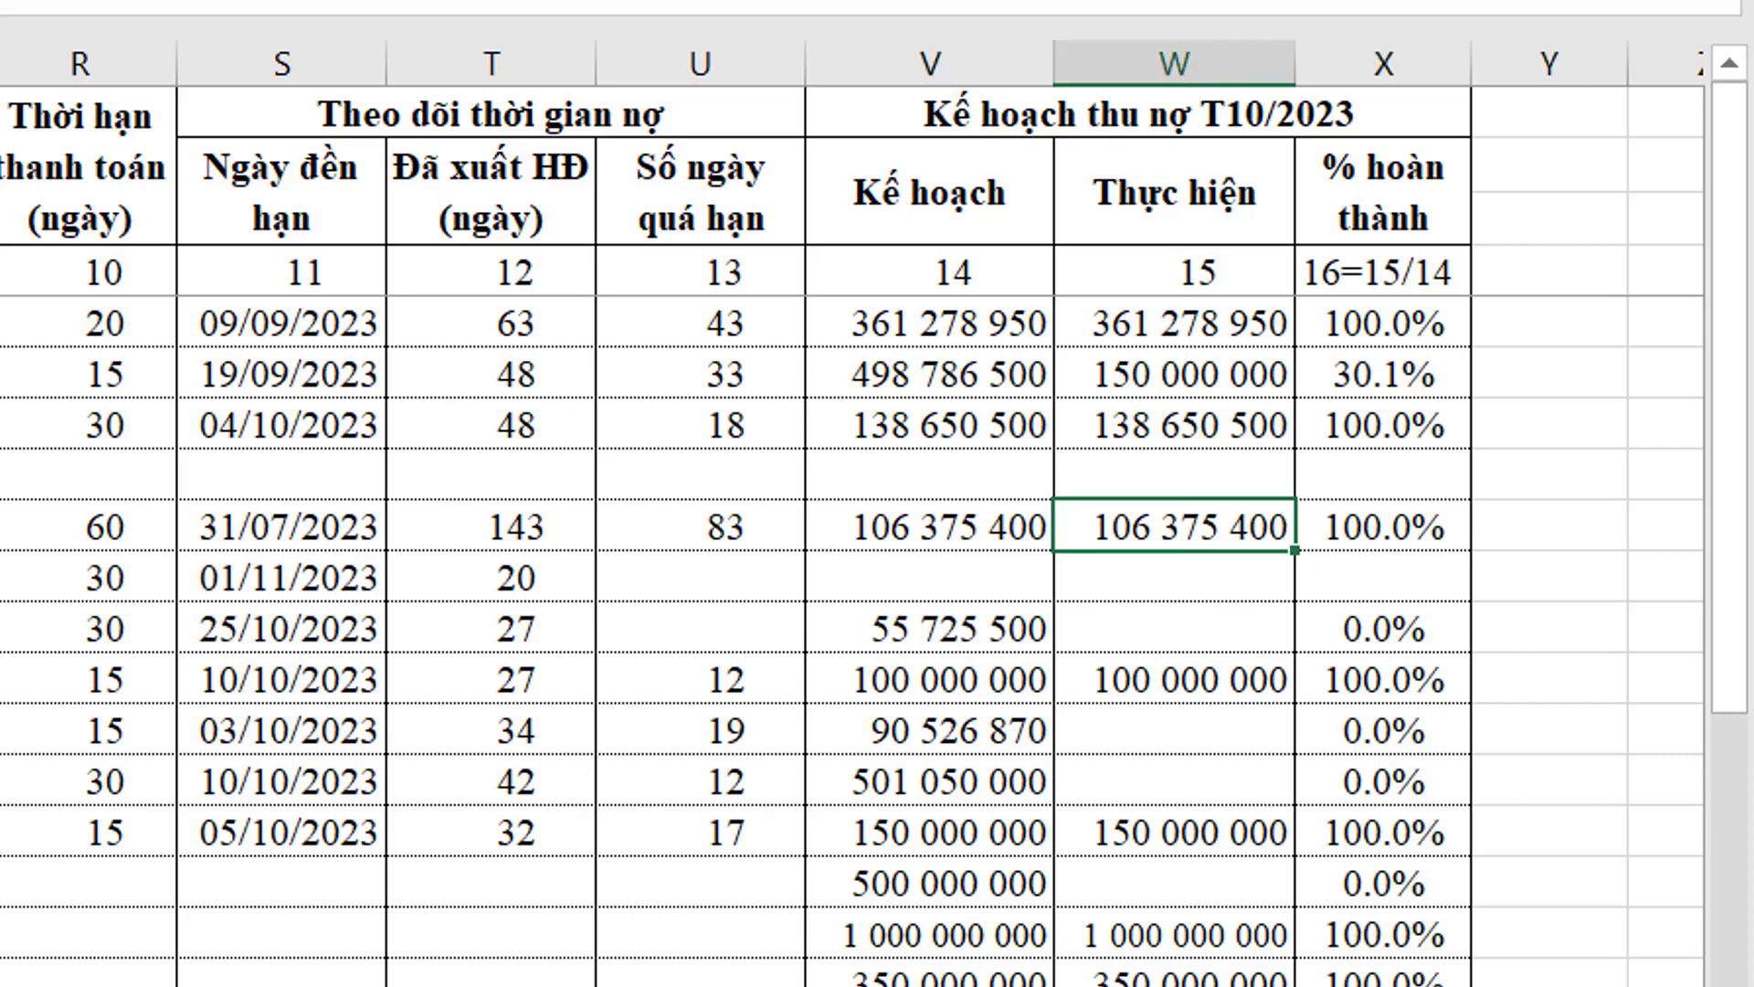
pyautogui.press('Right')
pyautogui.press('Left')
pyautogui.press('Left')
pyautogui.press('Up')
pyautogui.press('Up')
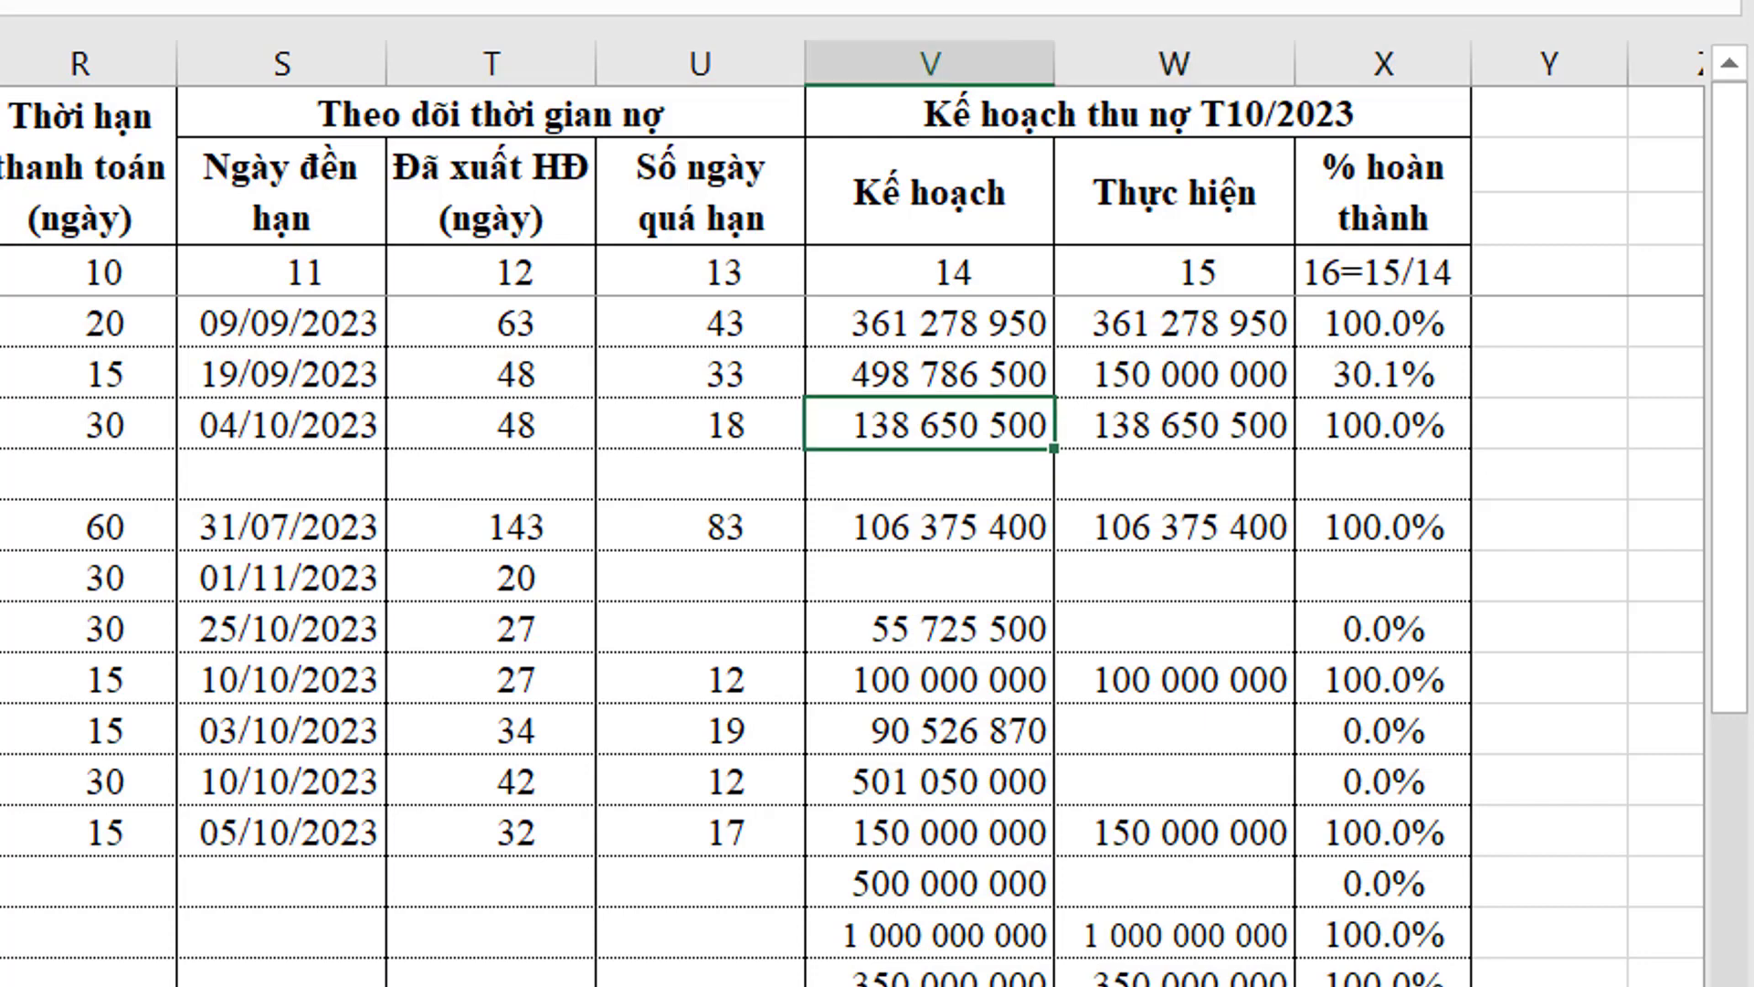
pyautogui.press('Up')
pyautogui.press('Up')
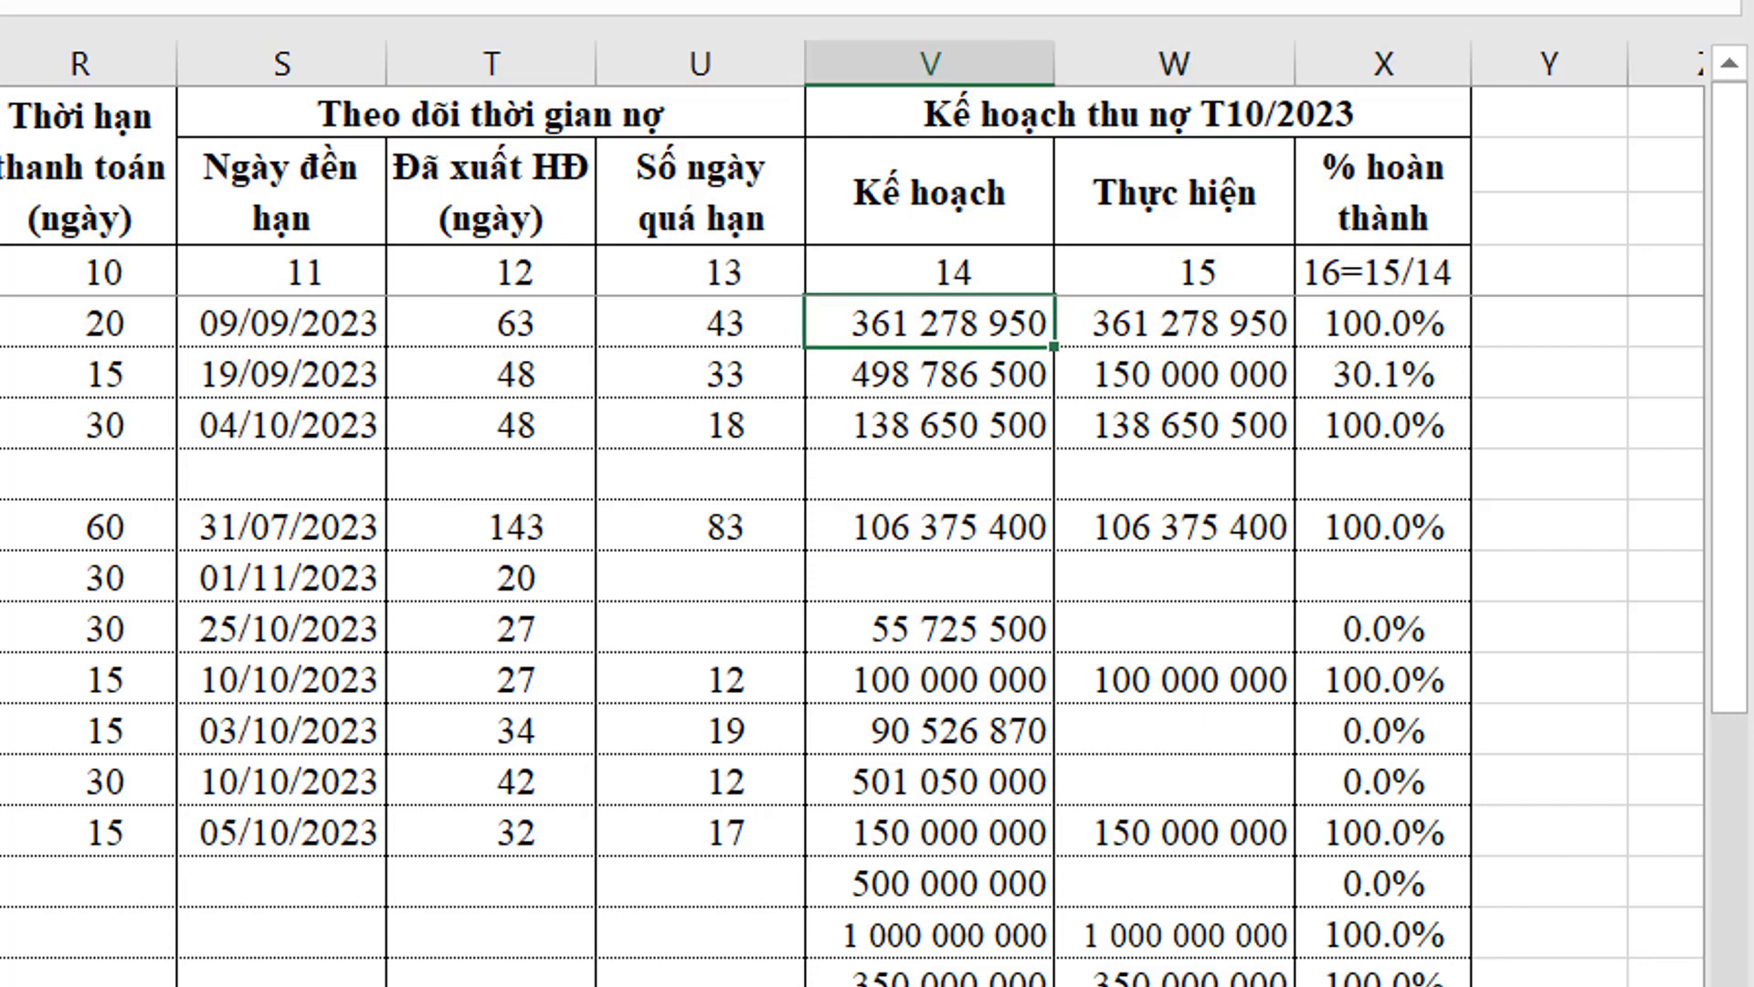
pyautogui.press('Left')
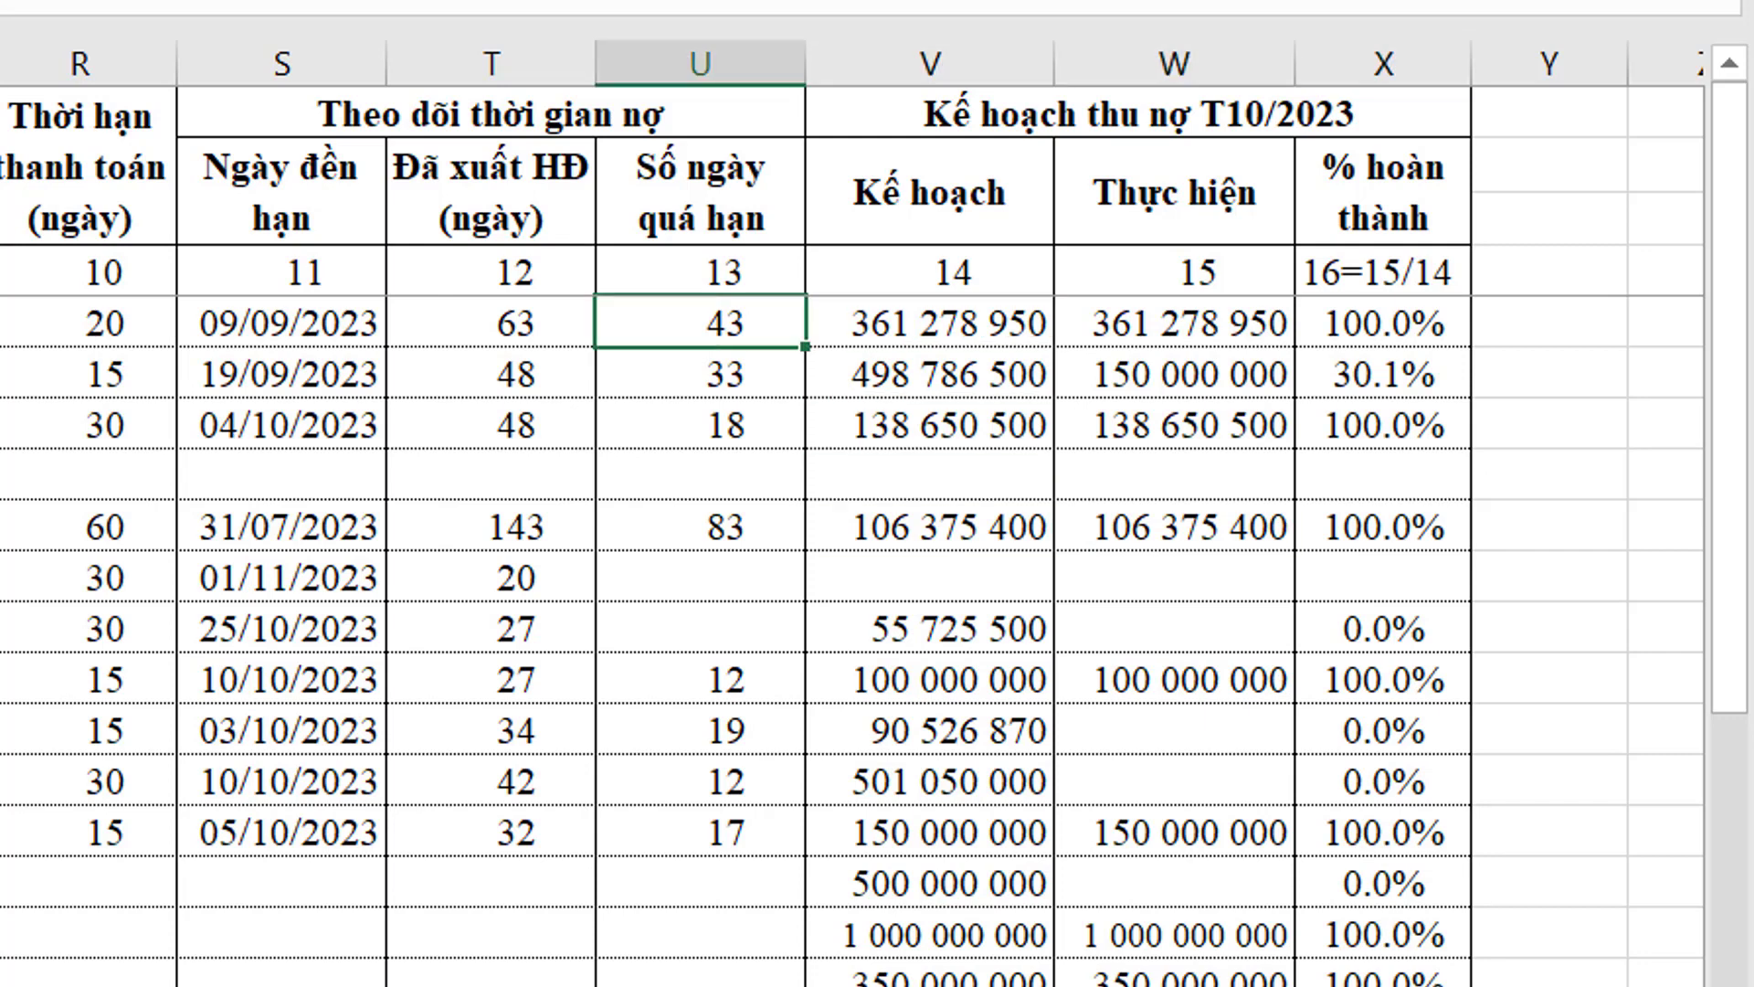
pyautogui.press('Left')
pyautogui.press('Left')
pyautogui.press('Left')
pyautogui.press('Left')
pyautogui.press('Left')
pyautogui.press('Left')
pyautogui.press('Left')
pyautogui.press('Left')
pyautogui.press('Left')
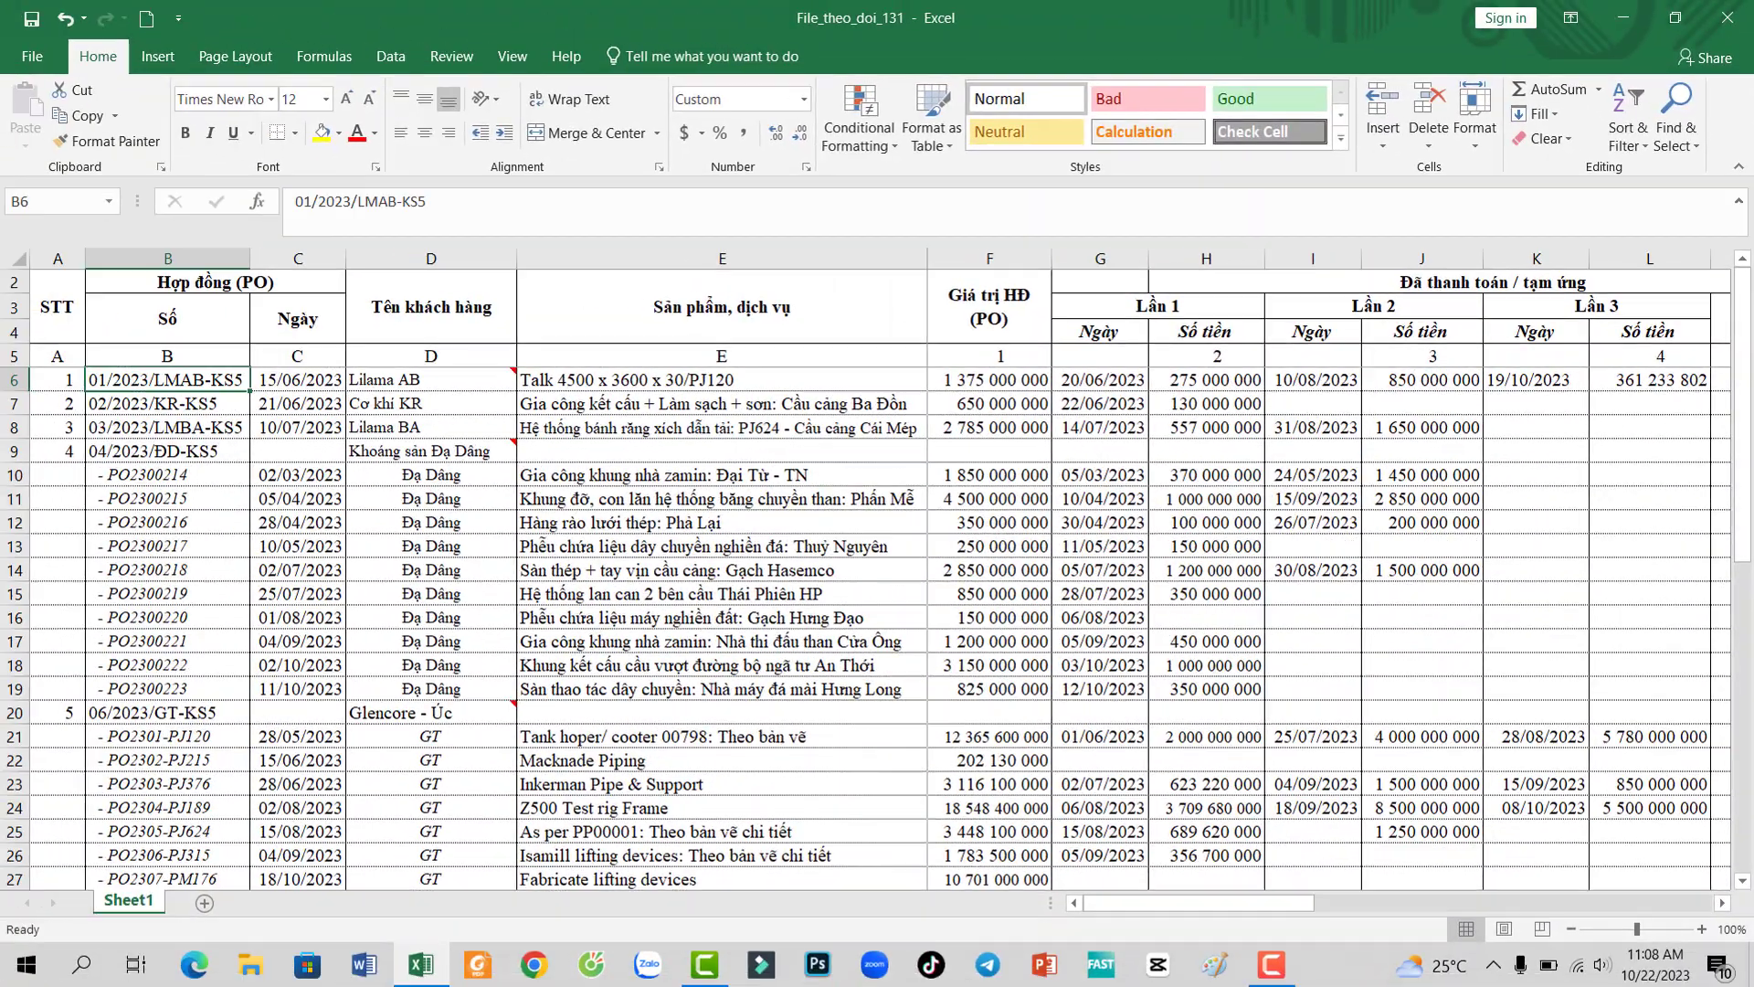
pyautogui.press('Right')
pyautogui.press('Right')
pyautogui.press('Right')
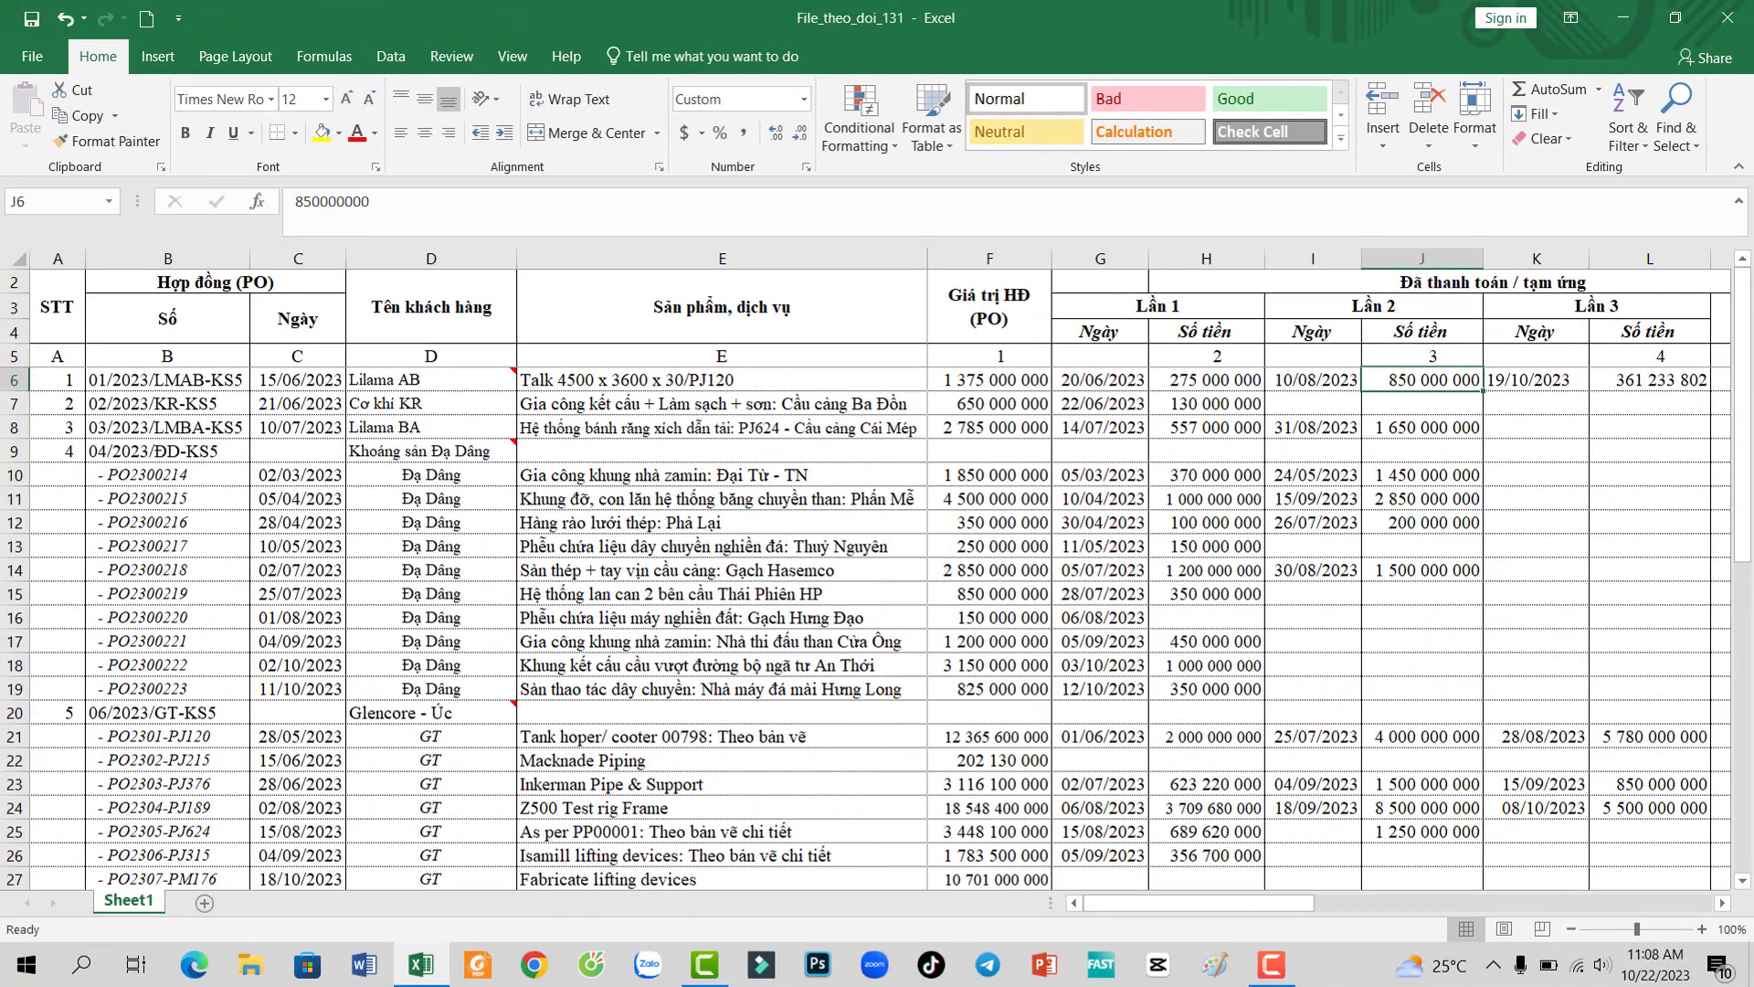
pyautogui.press('Left')
pyautogui.press('Left')
pyautogui.press('Right')
pyautogui.press('Right')
pyautogui.press('Right')
pyautogui.press('Right')
pyautogui.press('Right')
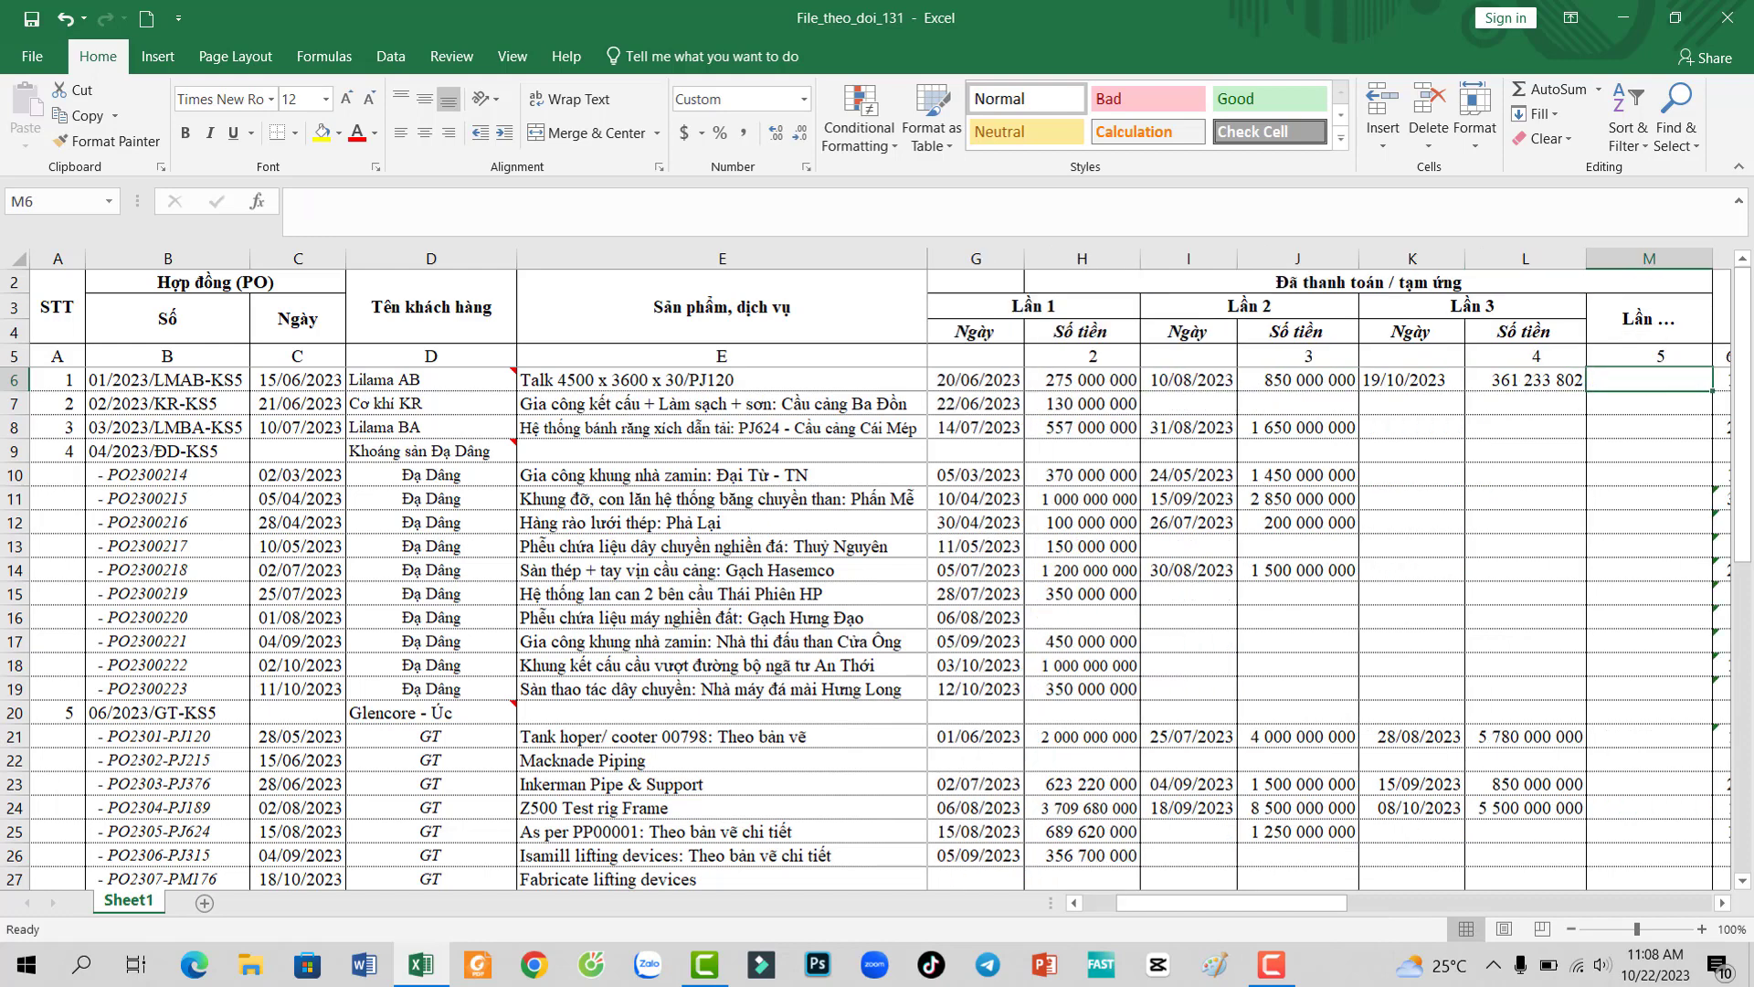
pyautogui.press('Right')
pyautogui.press('Right')
pyautogui.press('Right')
pyautogui.press('Left')
pyautogui.press('Left')
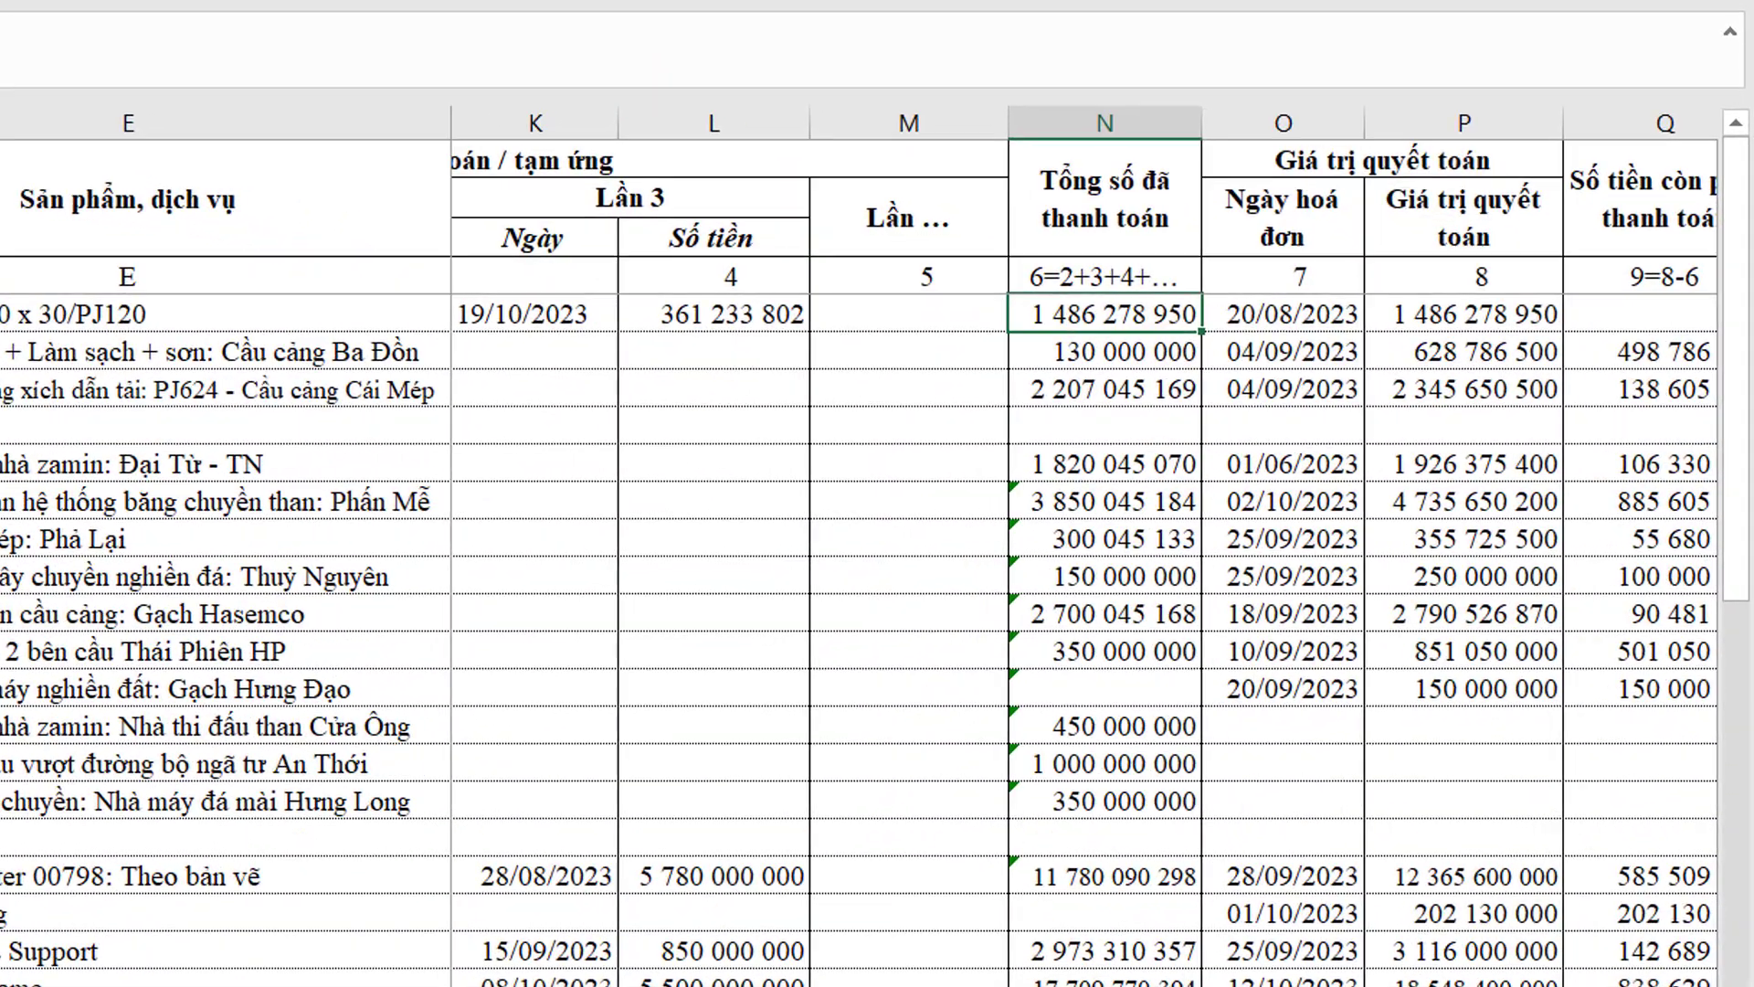
pyautogui.press('Down')
pyautogui.press('Down')
pyautogui.press('Down')
pyautogui.press('Down')
pyautogui.press('Right')
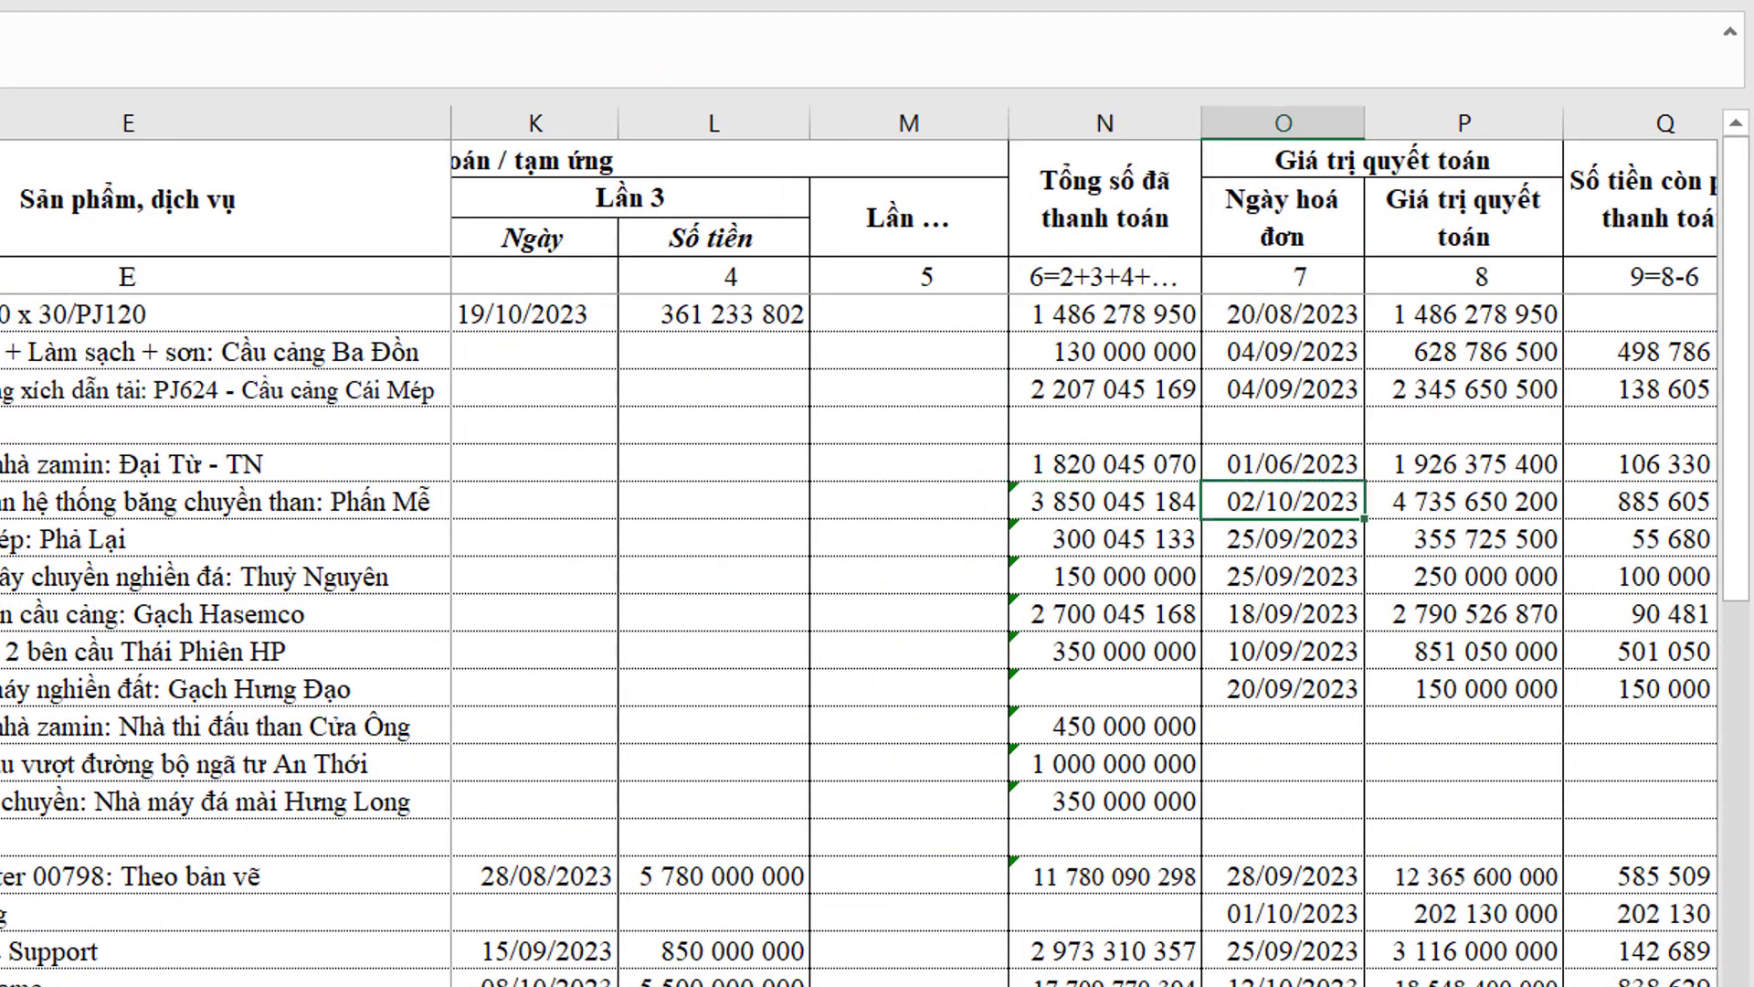
pyautogui.press('Right')
pyautogui.press('Right')
pyautogui.press('Up')
pyautogui.press('Up')
pyautogui.press('Up')
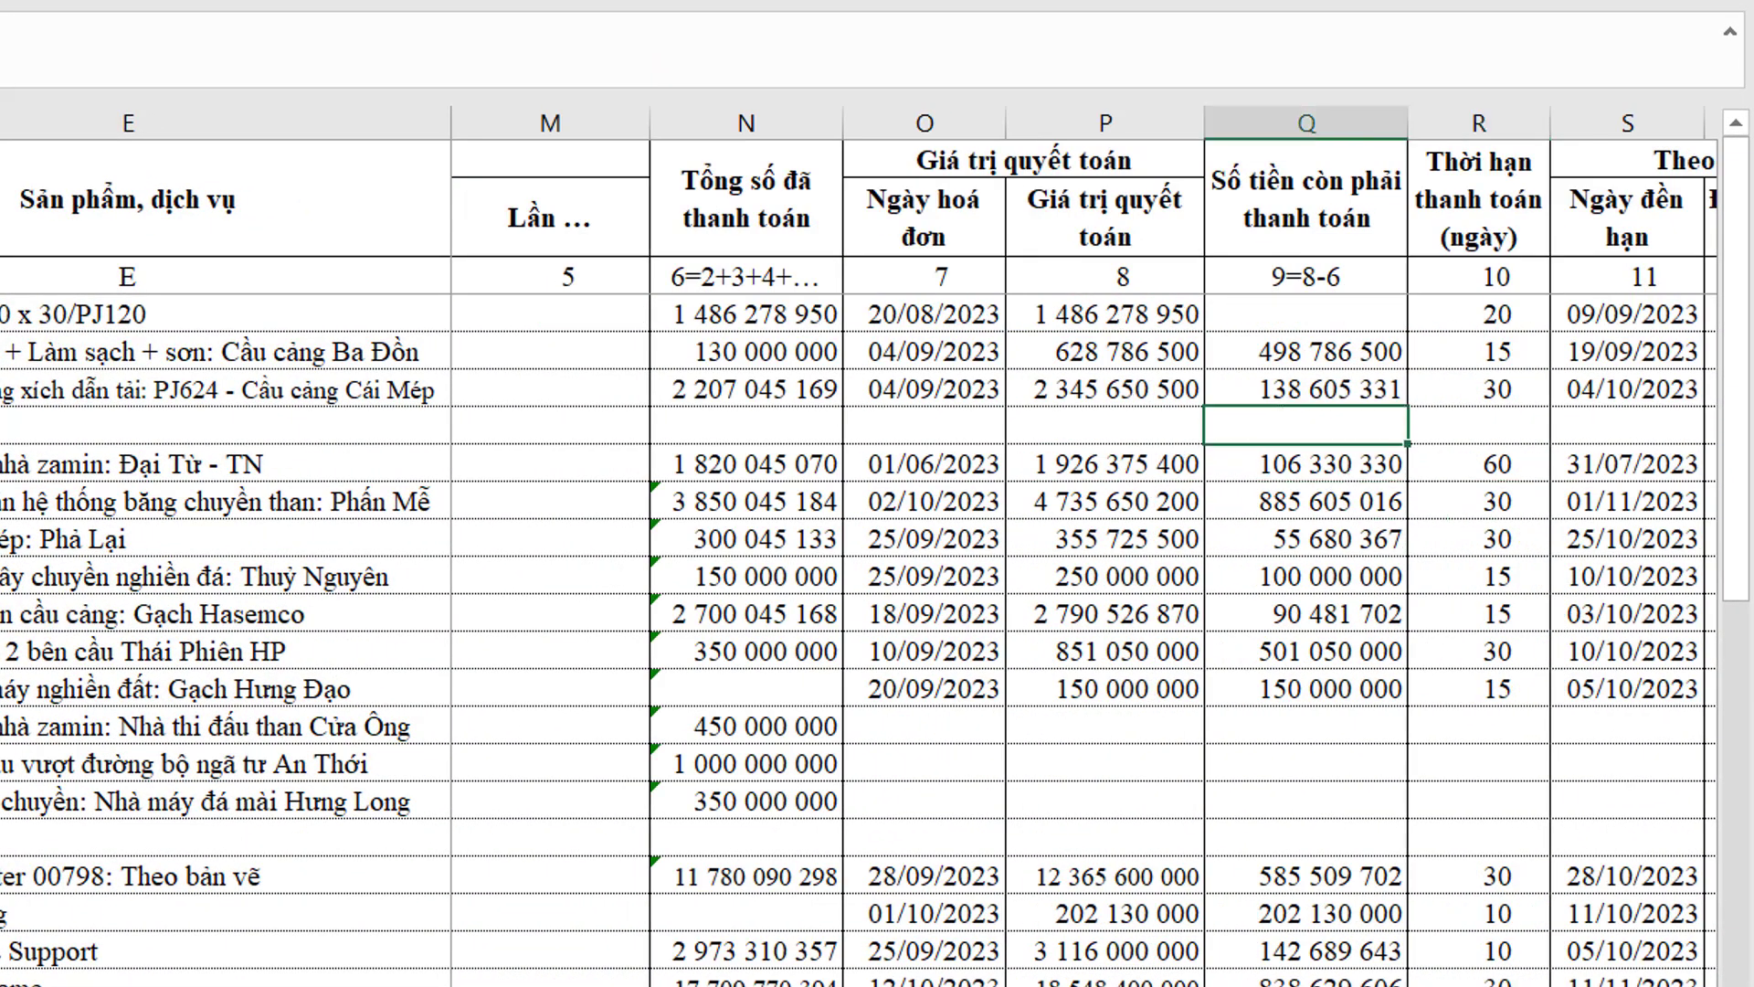
pyautogui.press('Up')
pyautogui.press('Up')
pyautogui.press('Down')
pyautogui.press('Down')
pyautogui.press('Down')
pyautogui.press('Down')
pyautogui.press('Down')
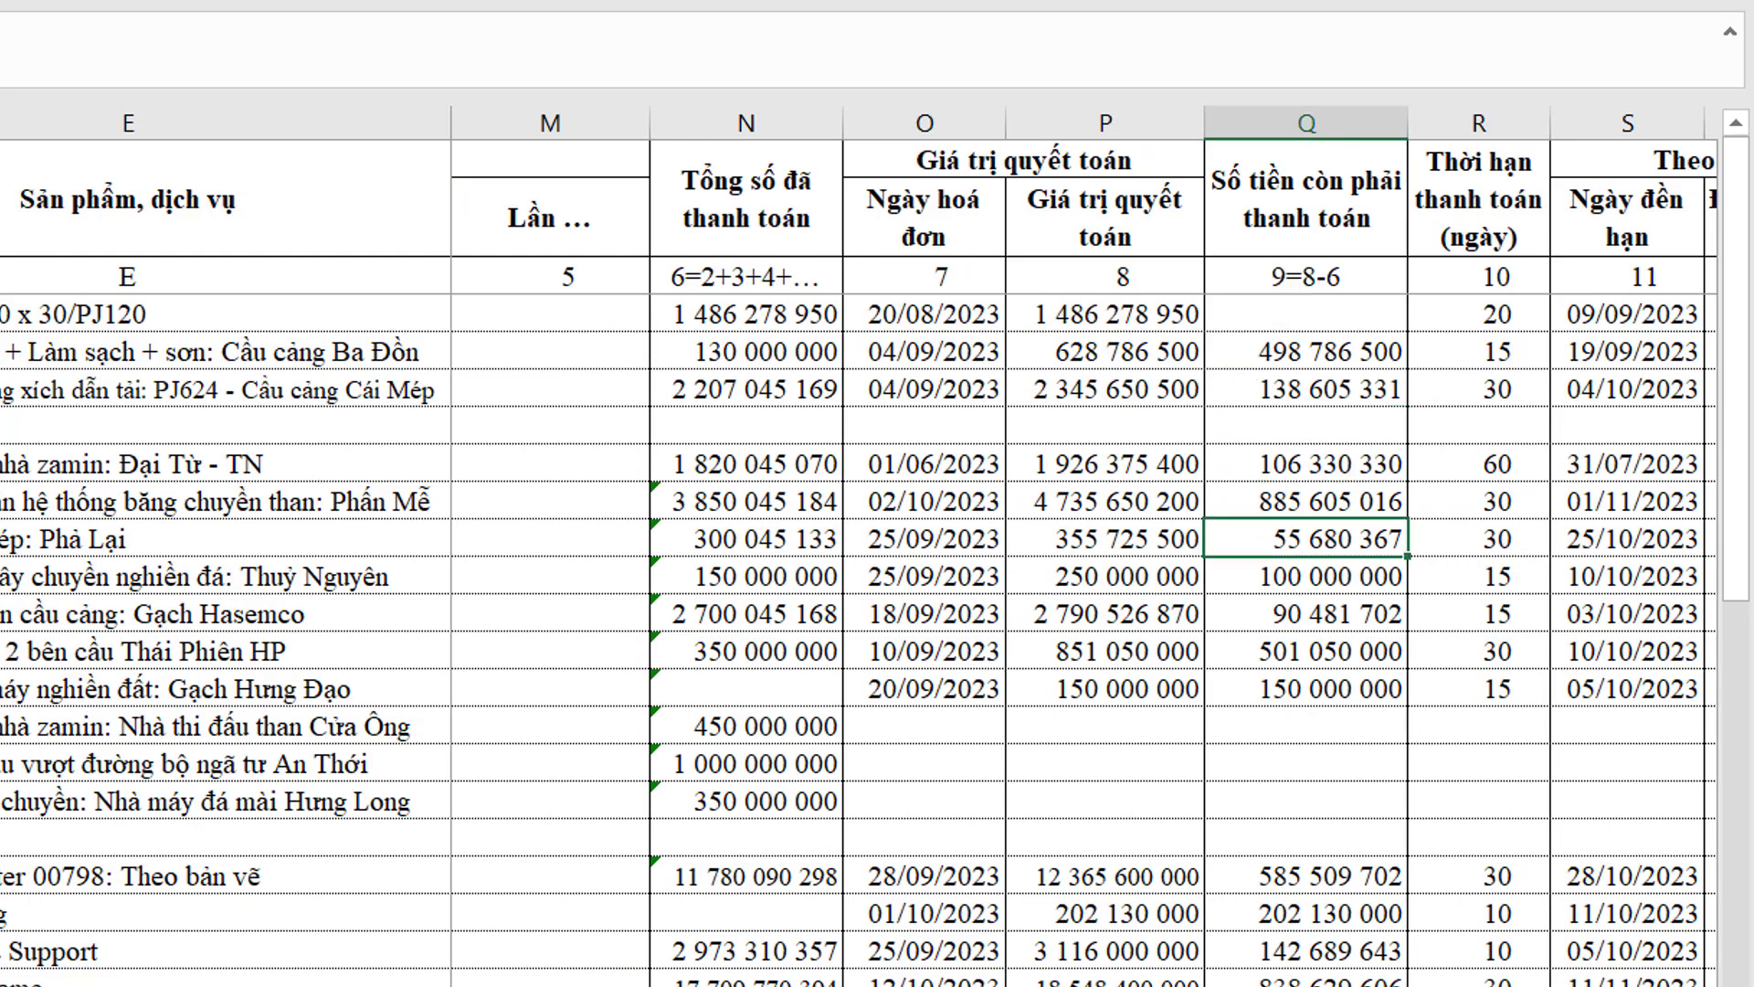
pyautogui.press('Up')
pyautogui.press('Up')
pyautogui.press('Up')
pyautogui.press('Up')
pyautogui.press('Up')
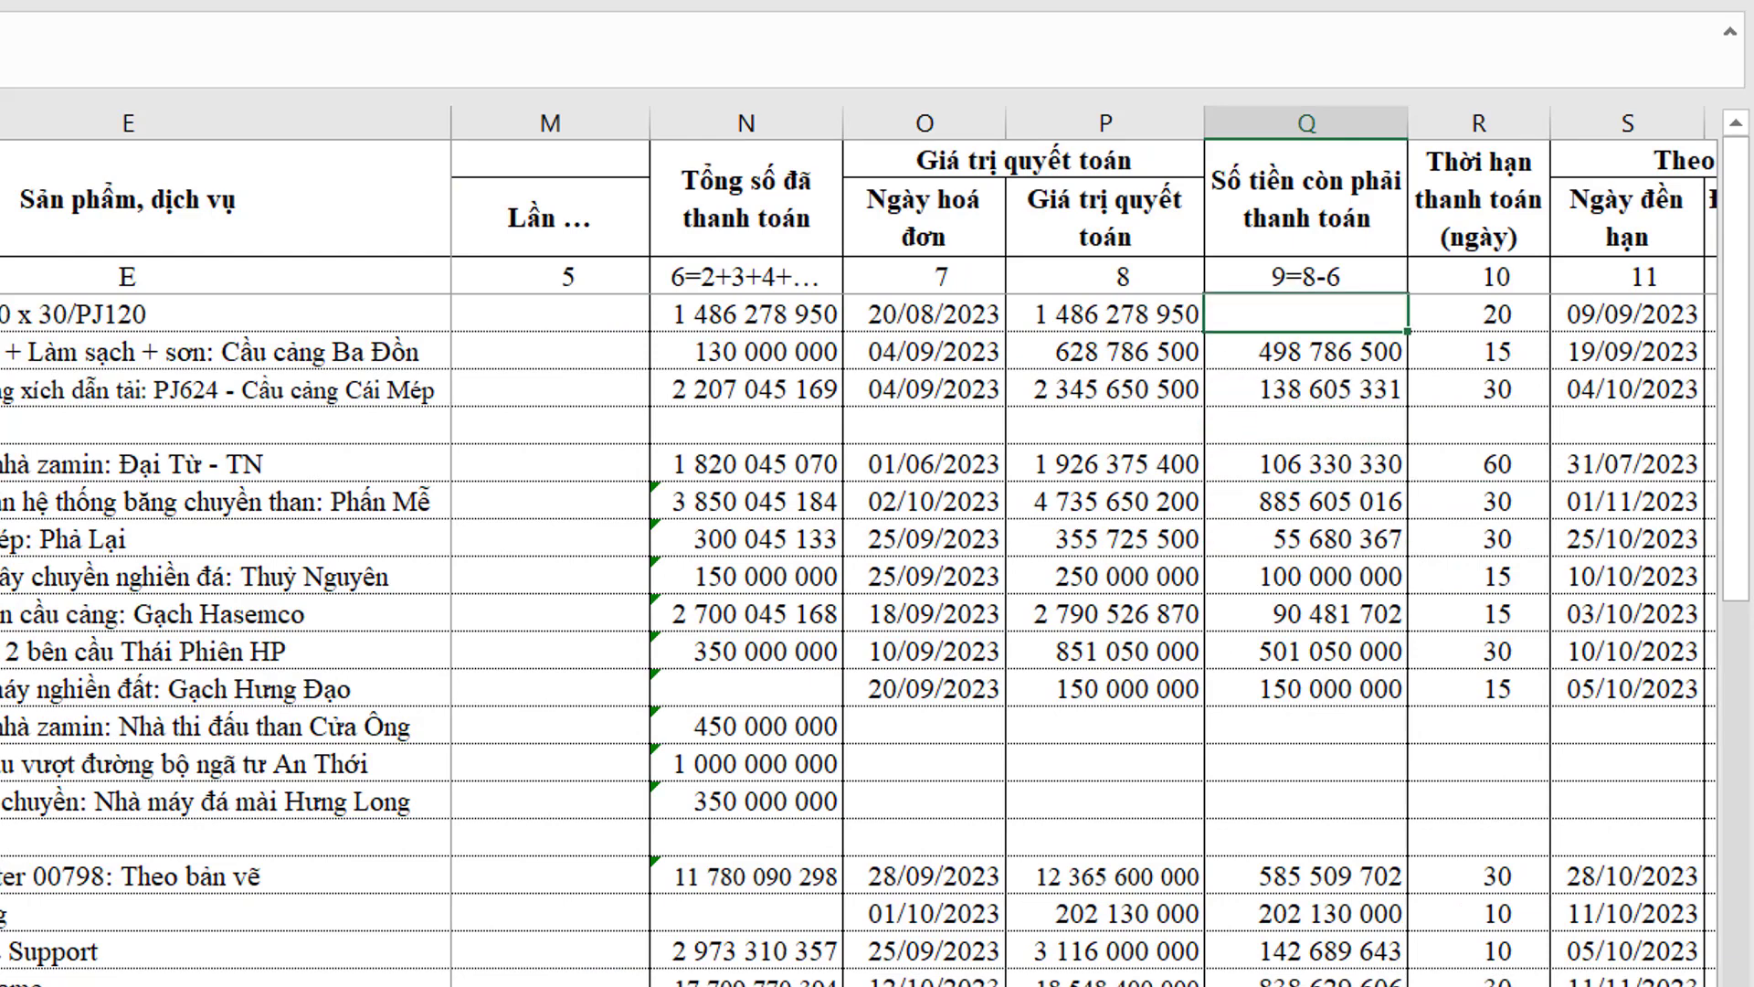
pyautogui.press('Right')
pyautogui.press('Right')
pyautogui.press('Right')
pyautogui.press('Left')
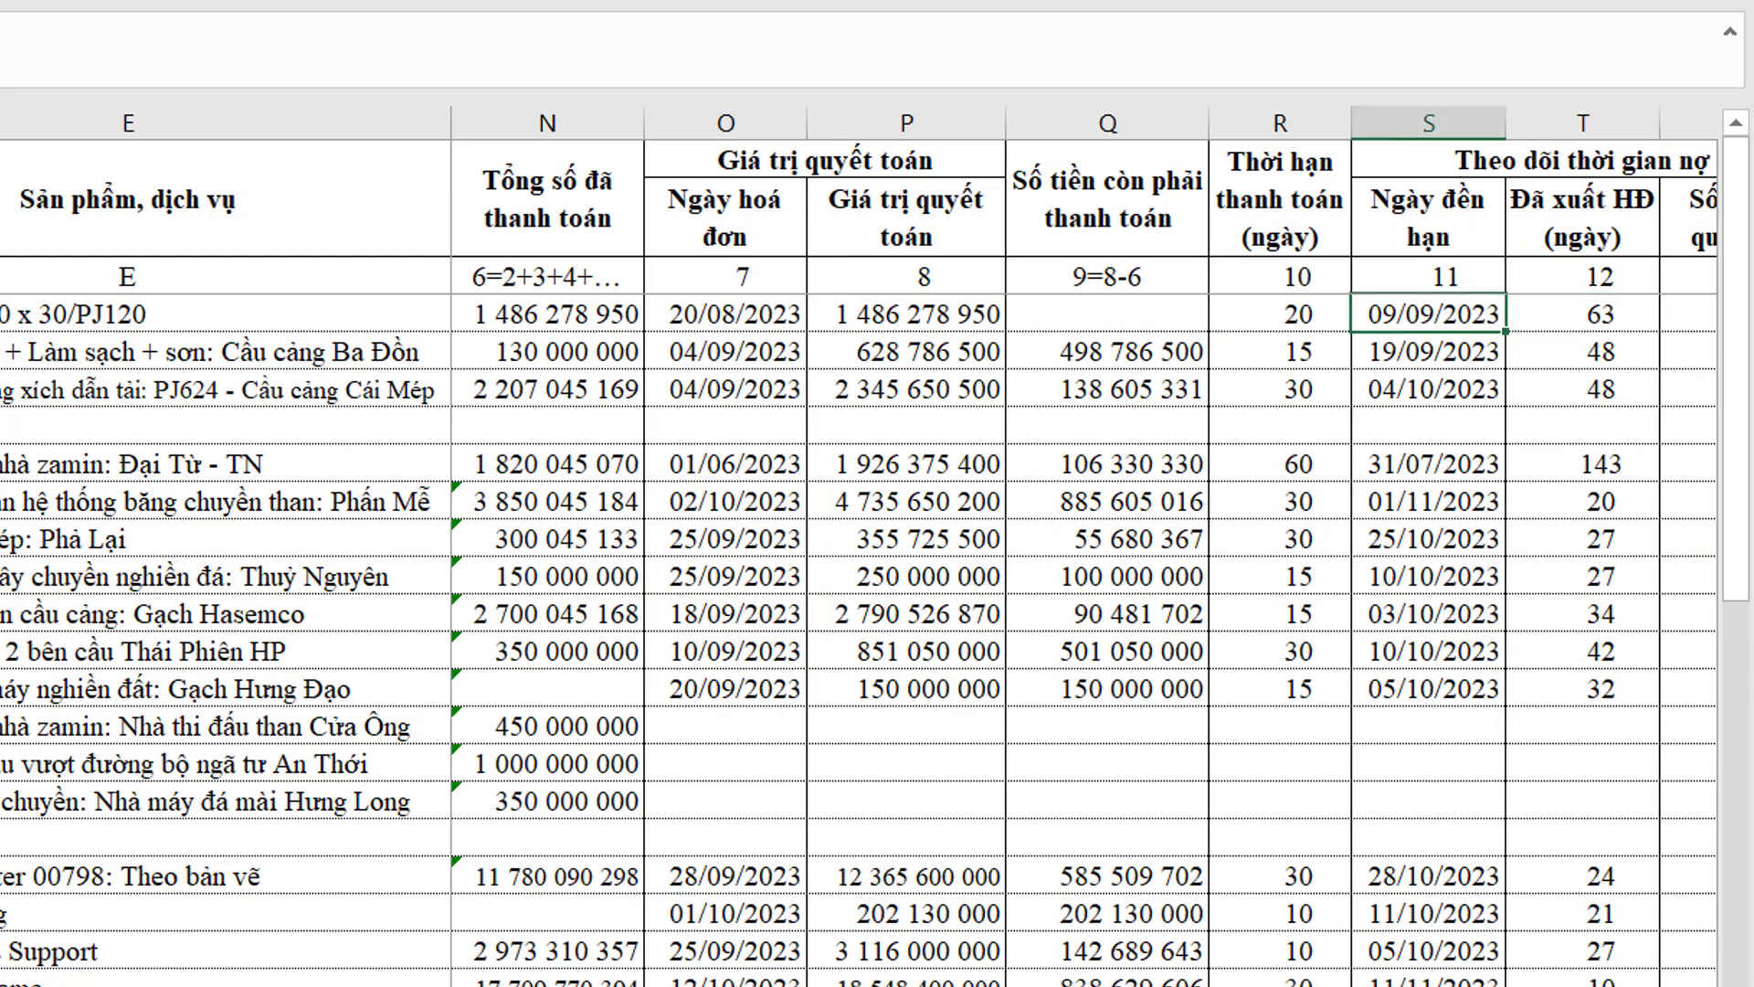
pyautogui.press('Down')
pyautogui.press('Down')
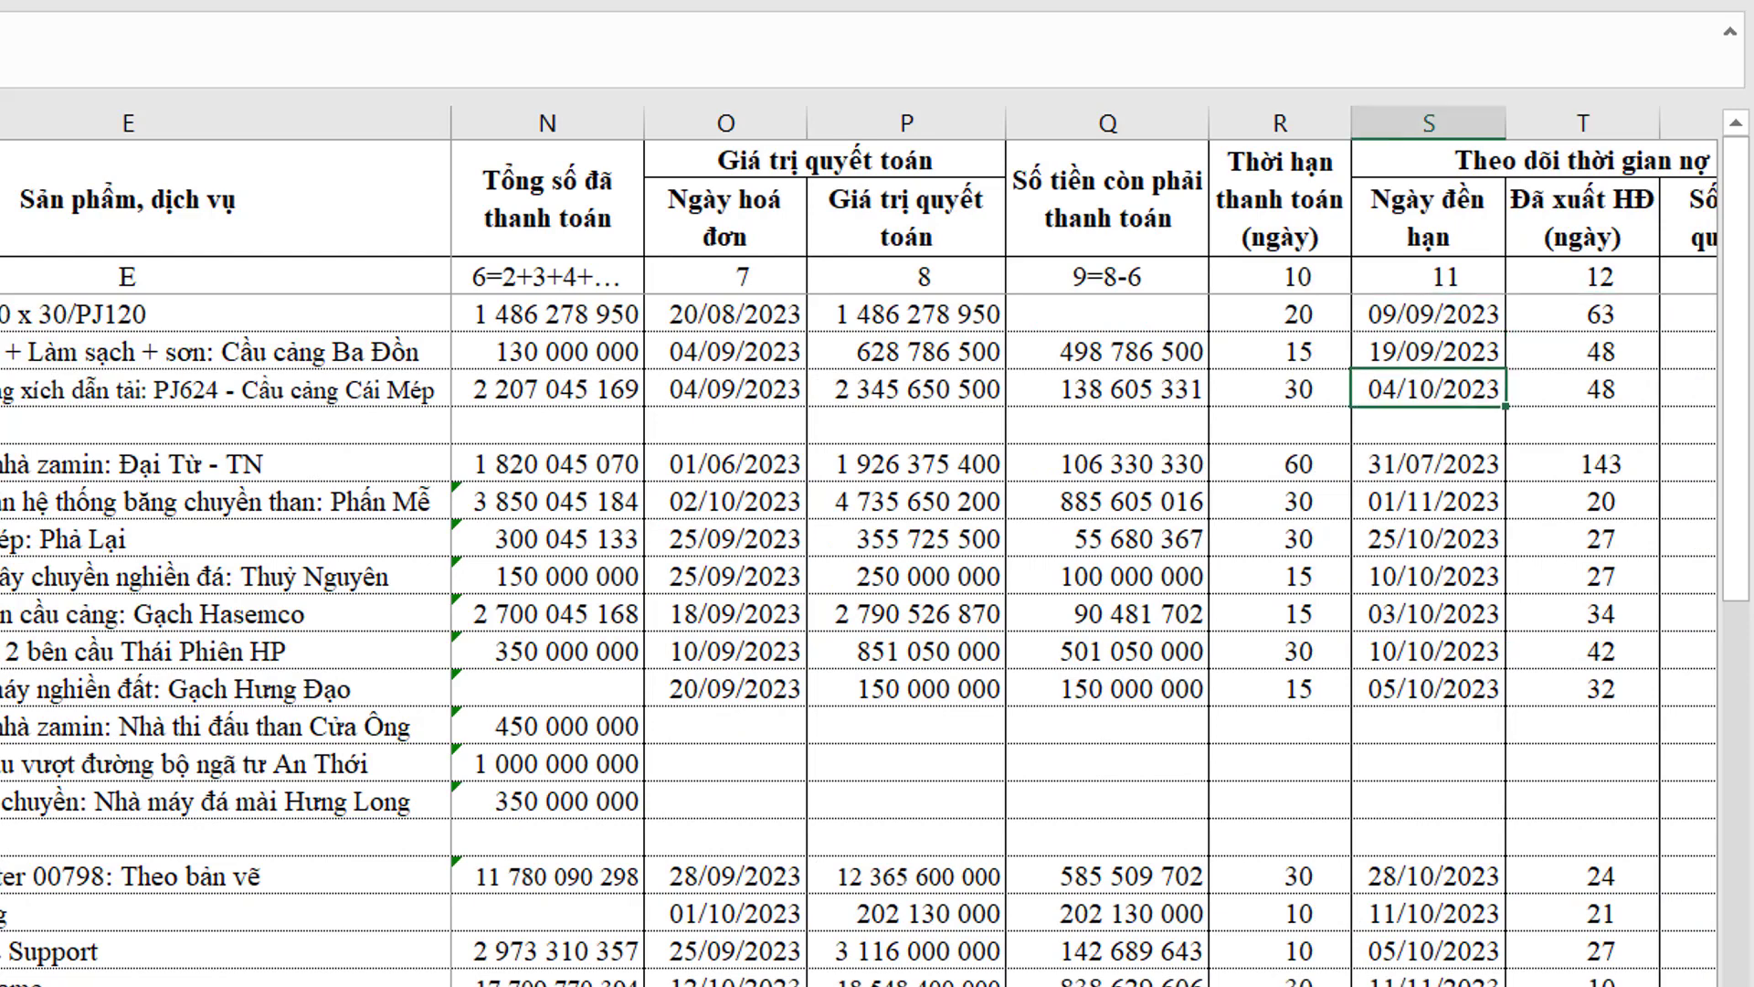
pyautogui.press('Right')
pyautogui.press('Right')
pyautogui.press('Right')
pyautogui.press('Left')
pyautogui.press('Left')
pyautogui.press('Left')
pyautogui.press('Right')
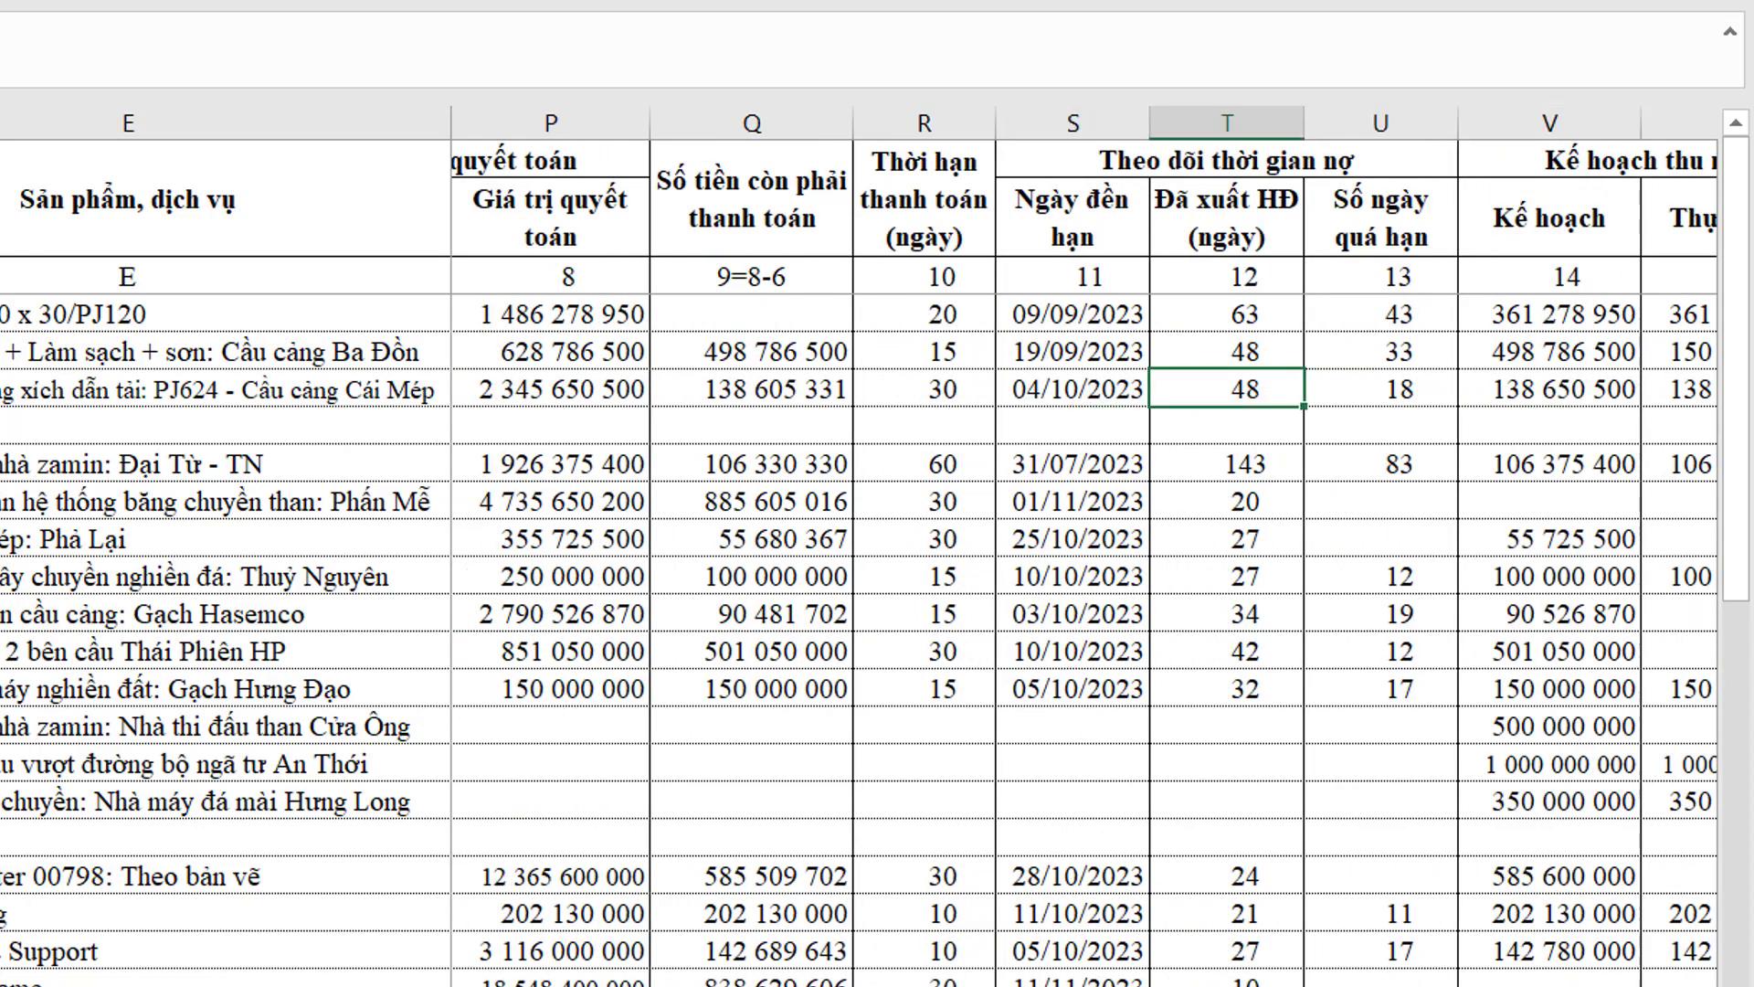
pyautogui.press('Right')
pyautogui.press('Up')
pyautogui.press('Up')
pyautogui.press('Up')
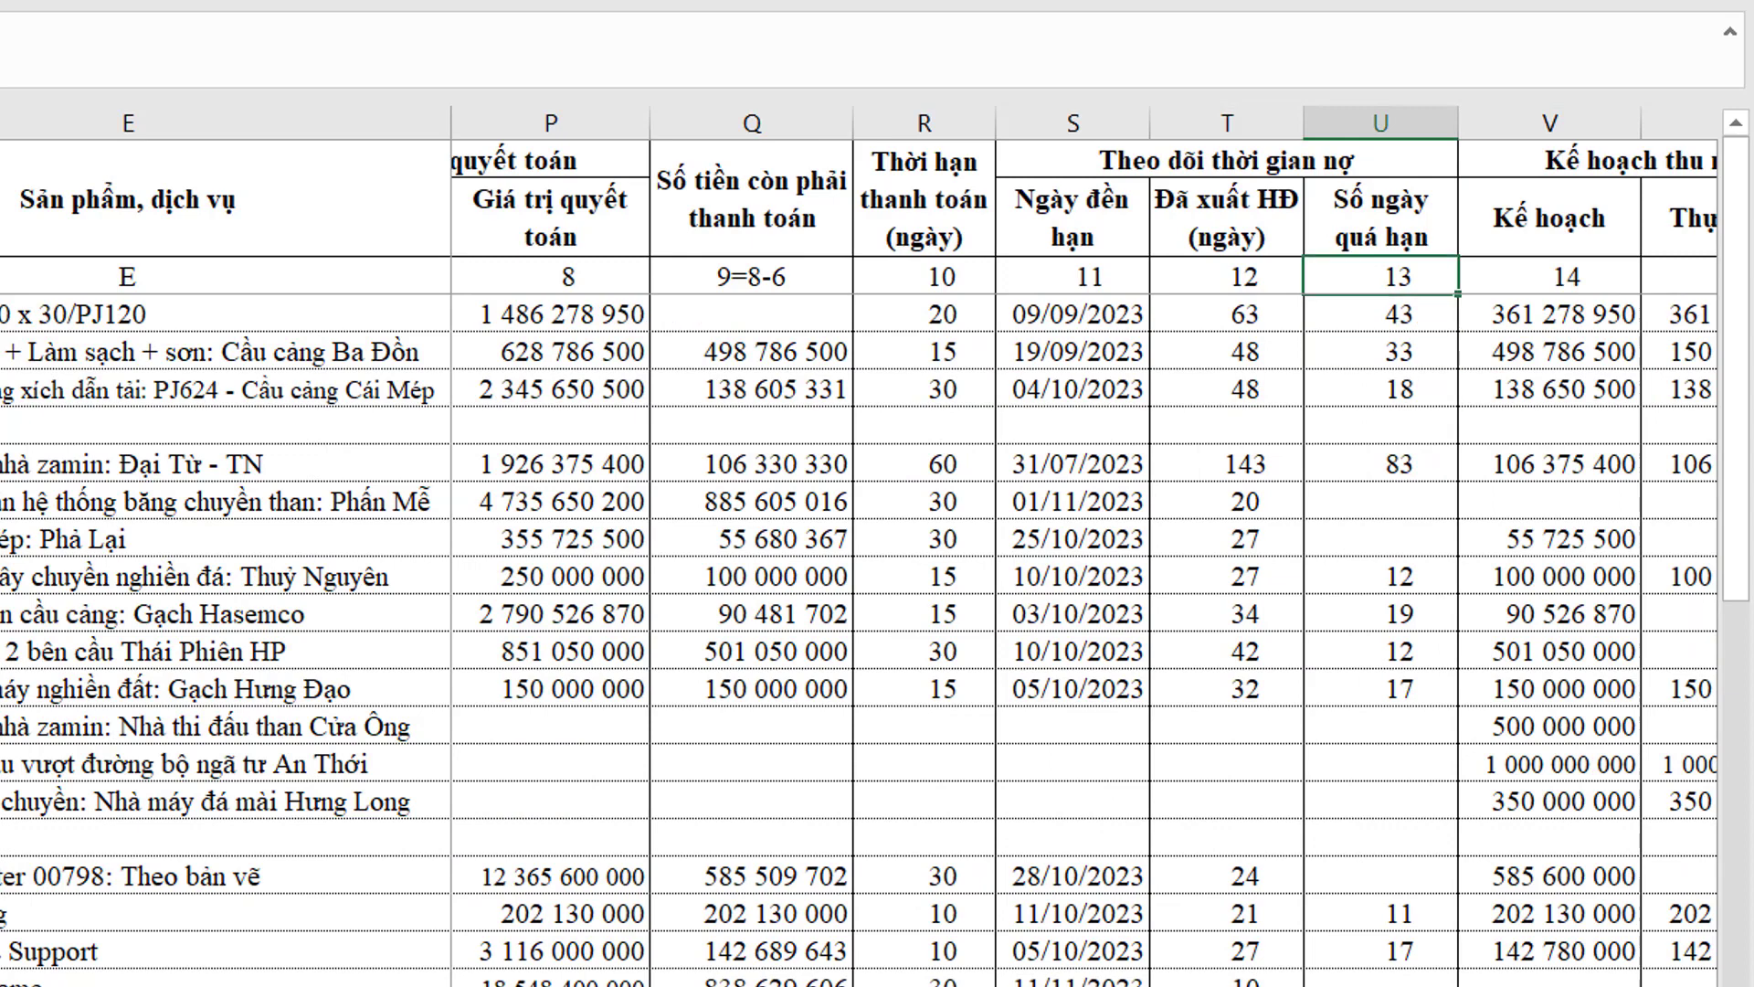
pyautogui.press('Down')
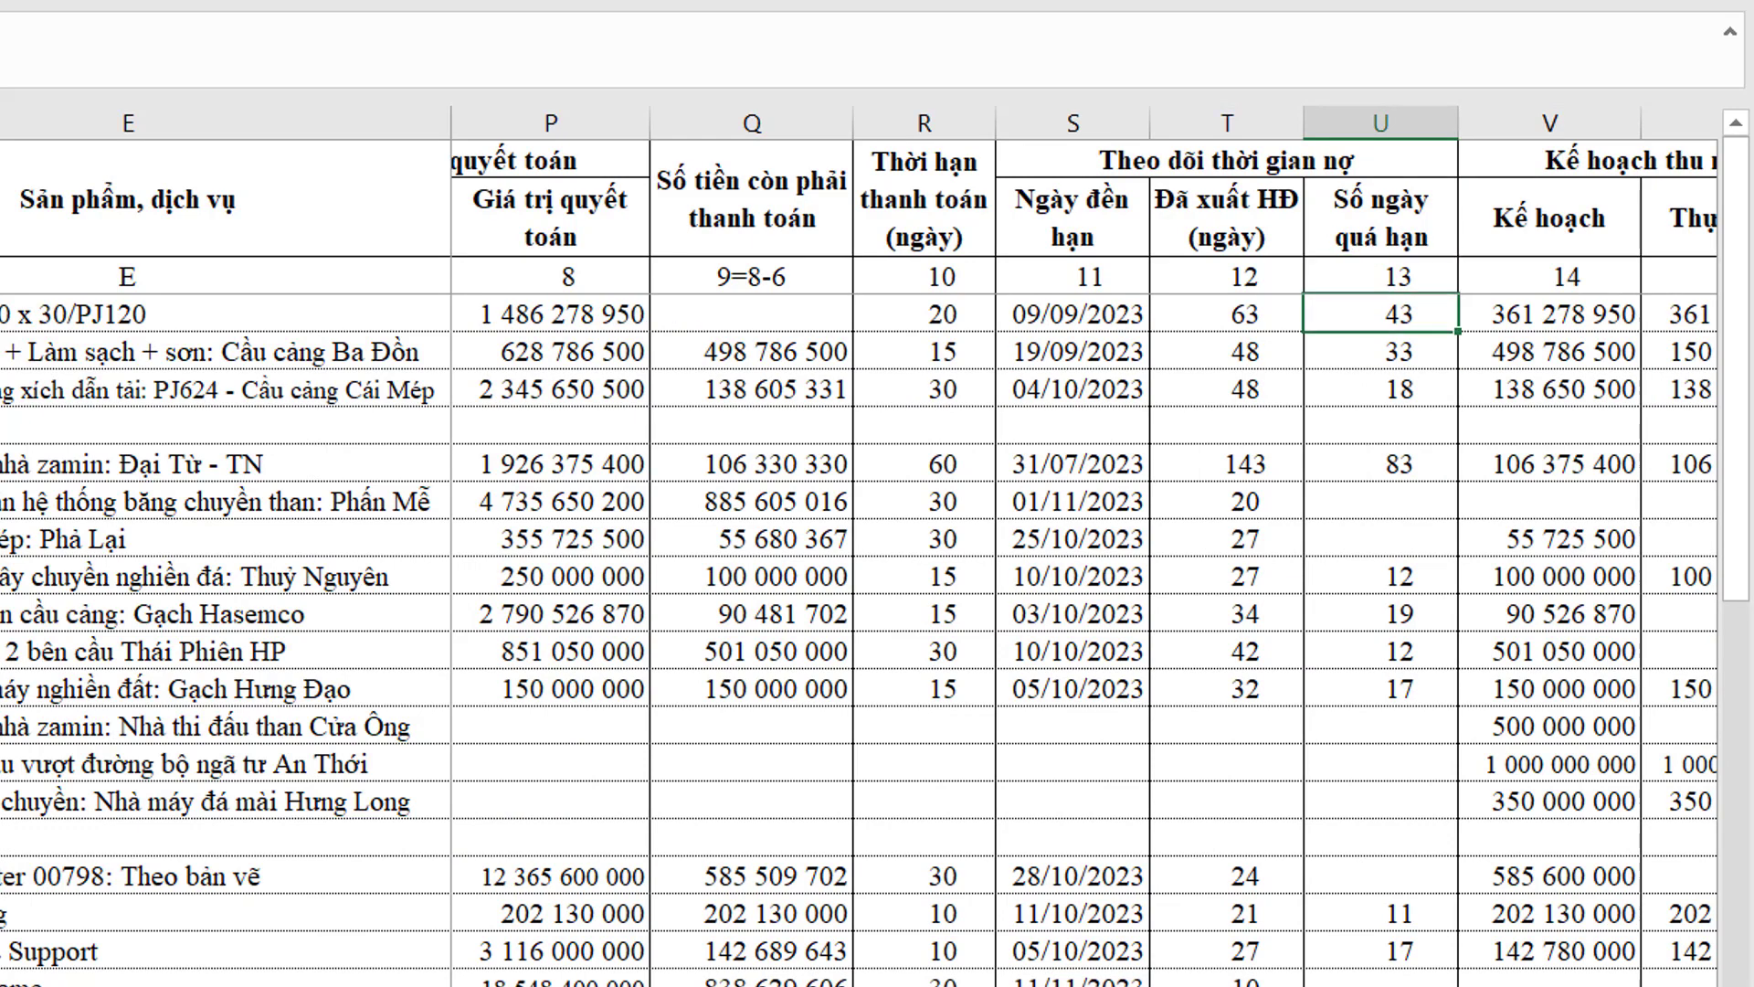
pyautogui.press('Right')
pyautogui.press('Right')
pyautogui.press('Right')
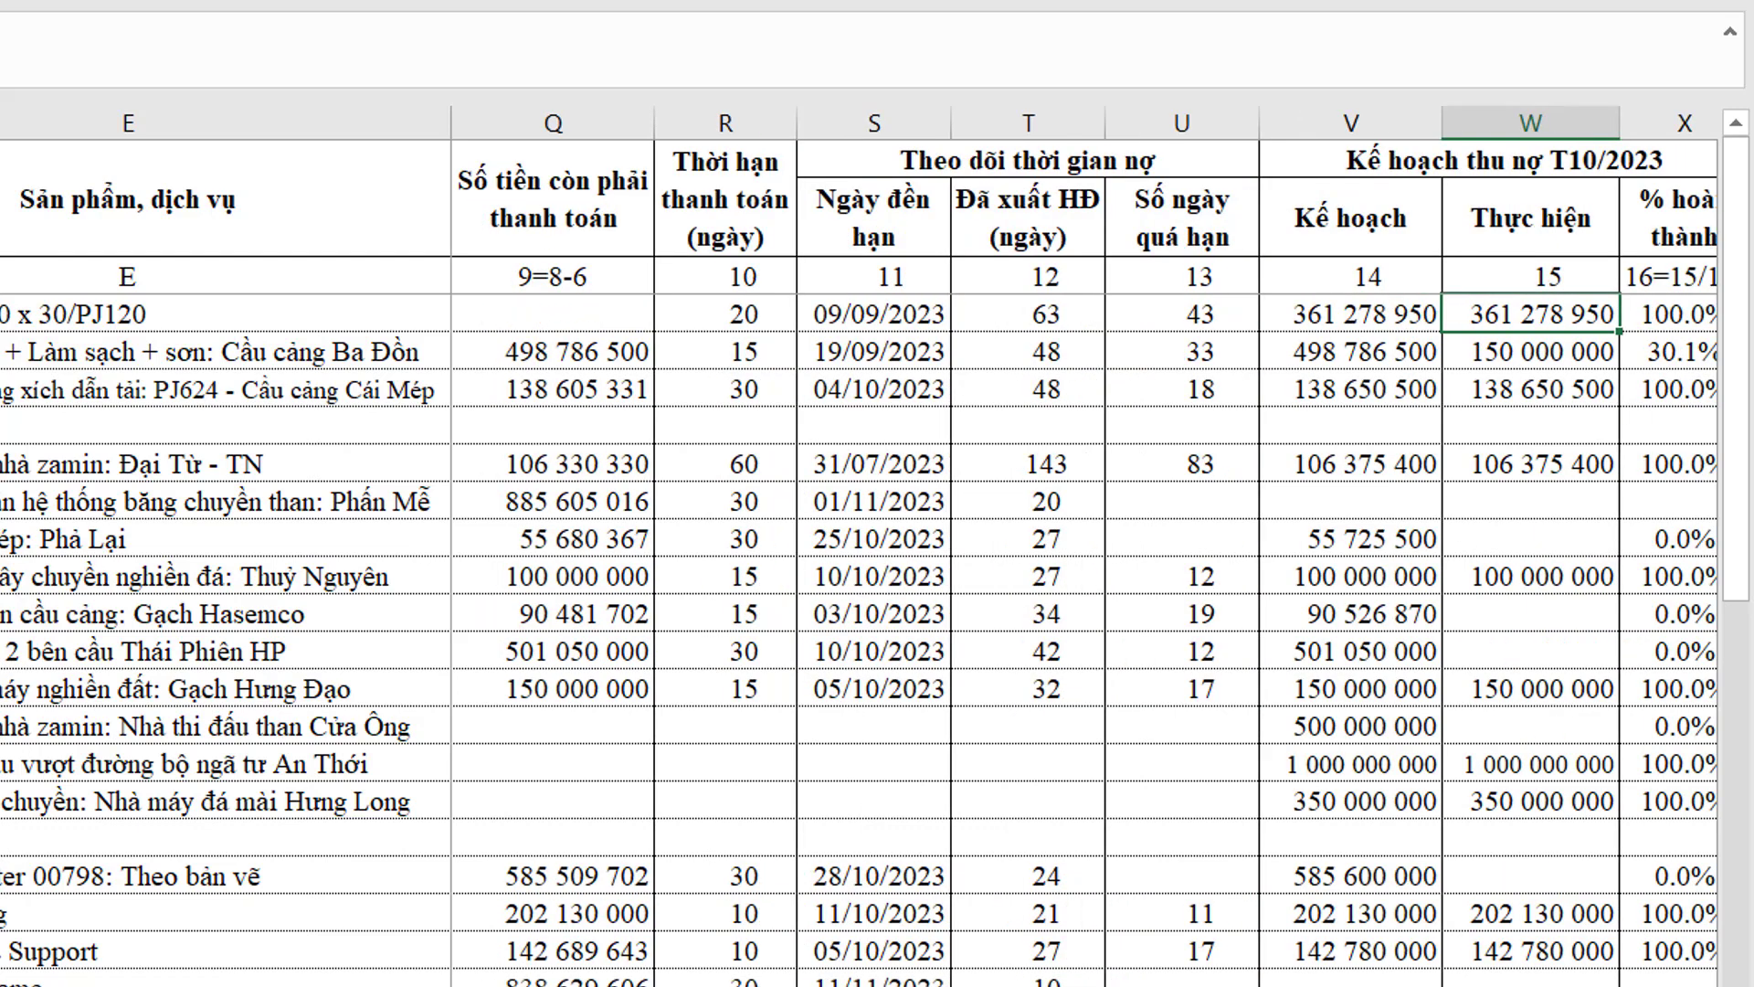
pyautogui.press('Left')
pyautogui.press('Left')
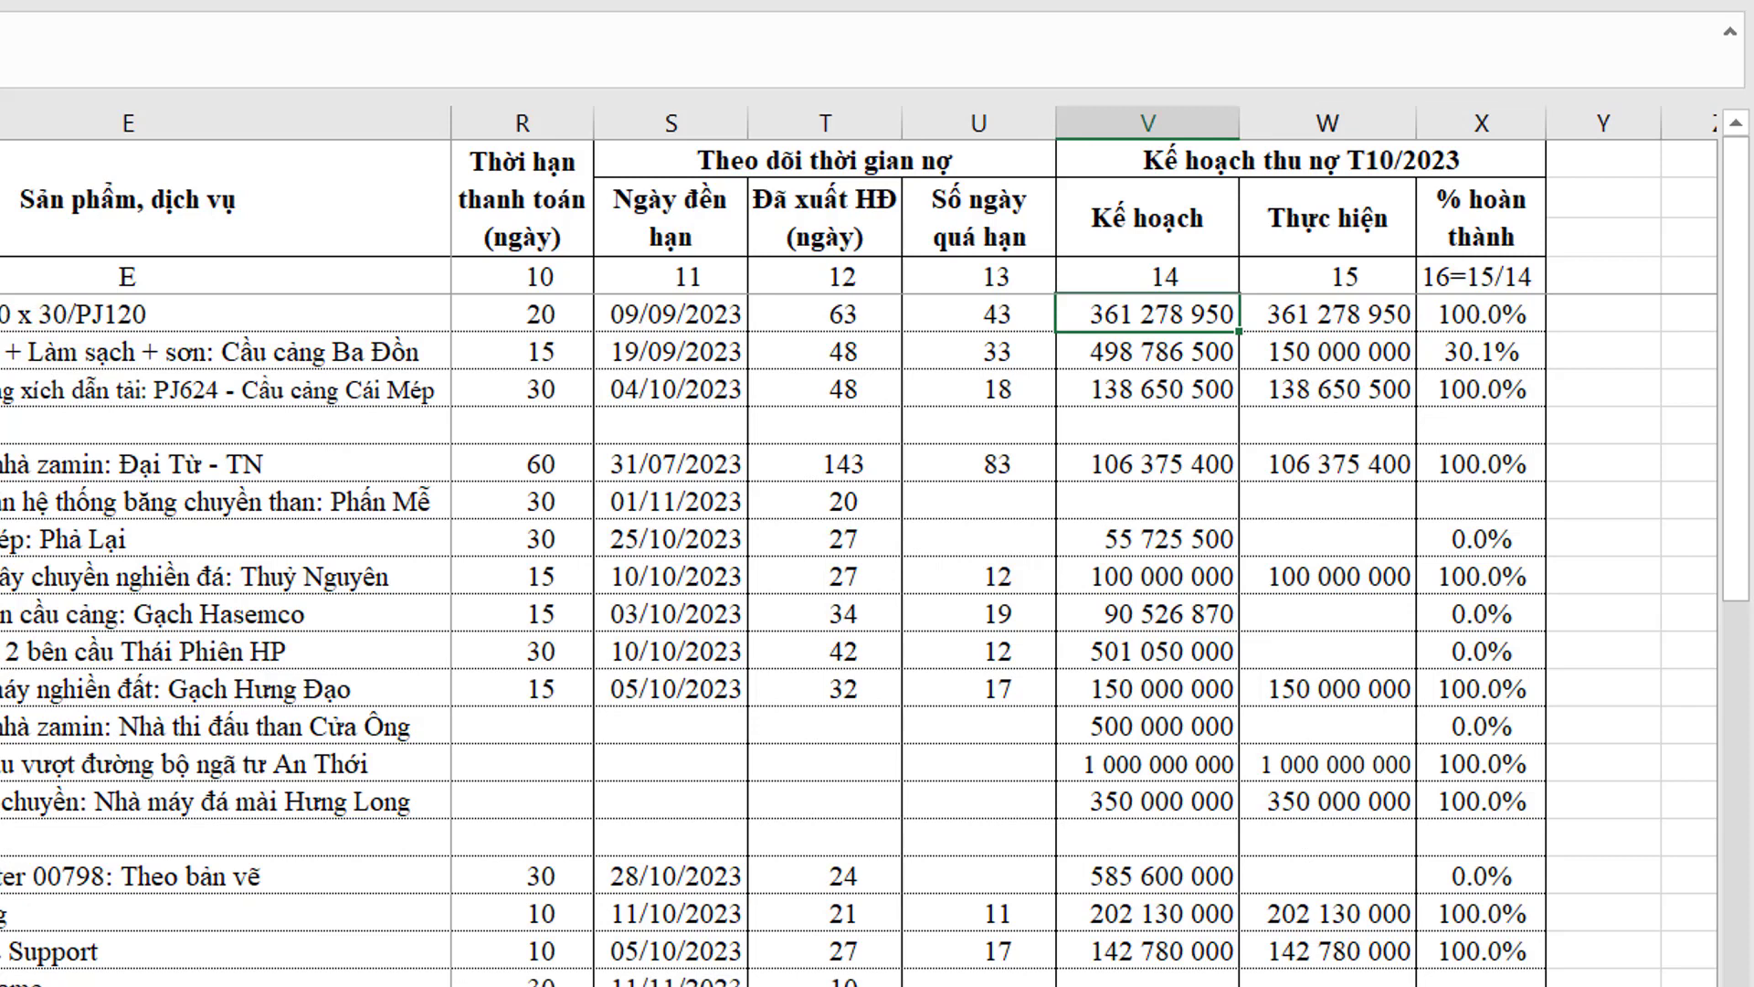
pyautogui.press('Right')
pyautogui.press('Right')
pyautogui.press('Right')
pyautogui.press('Left')
pyautogui.press('Left')
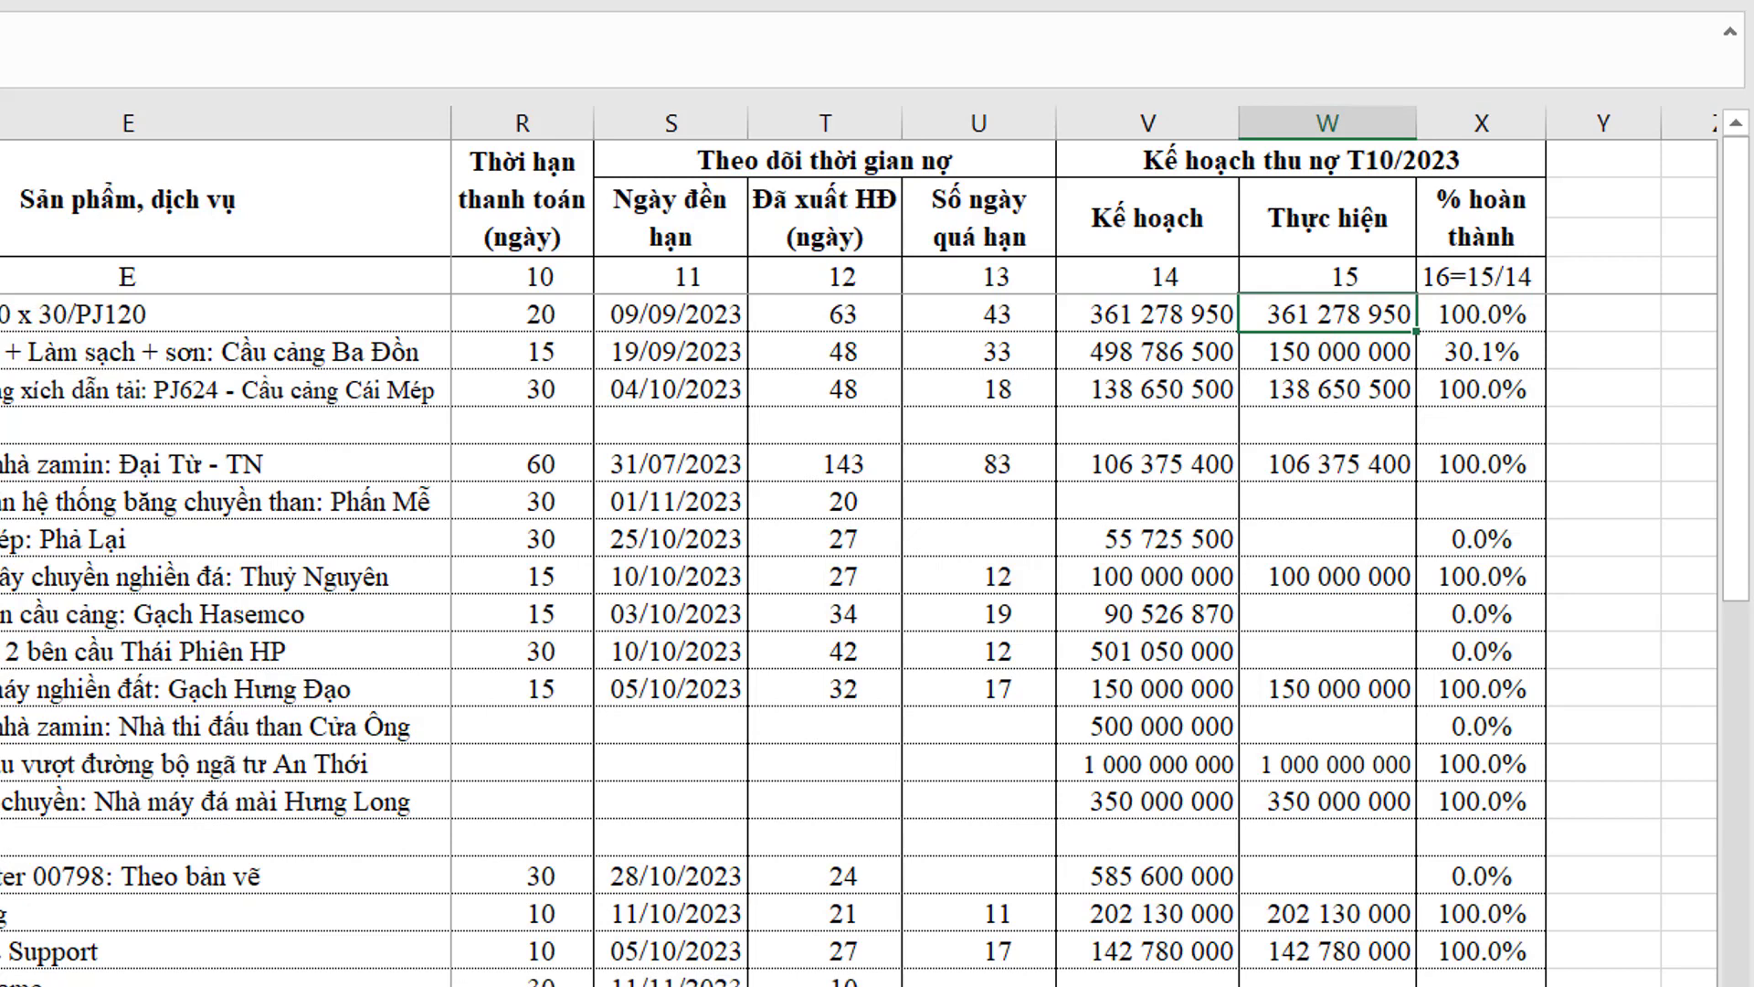
pyautogui.press('Left')
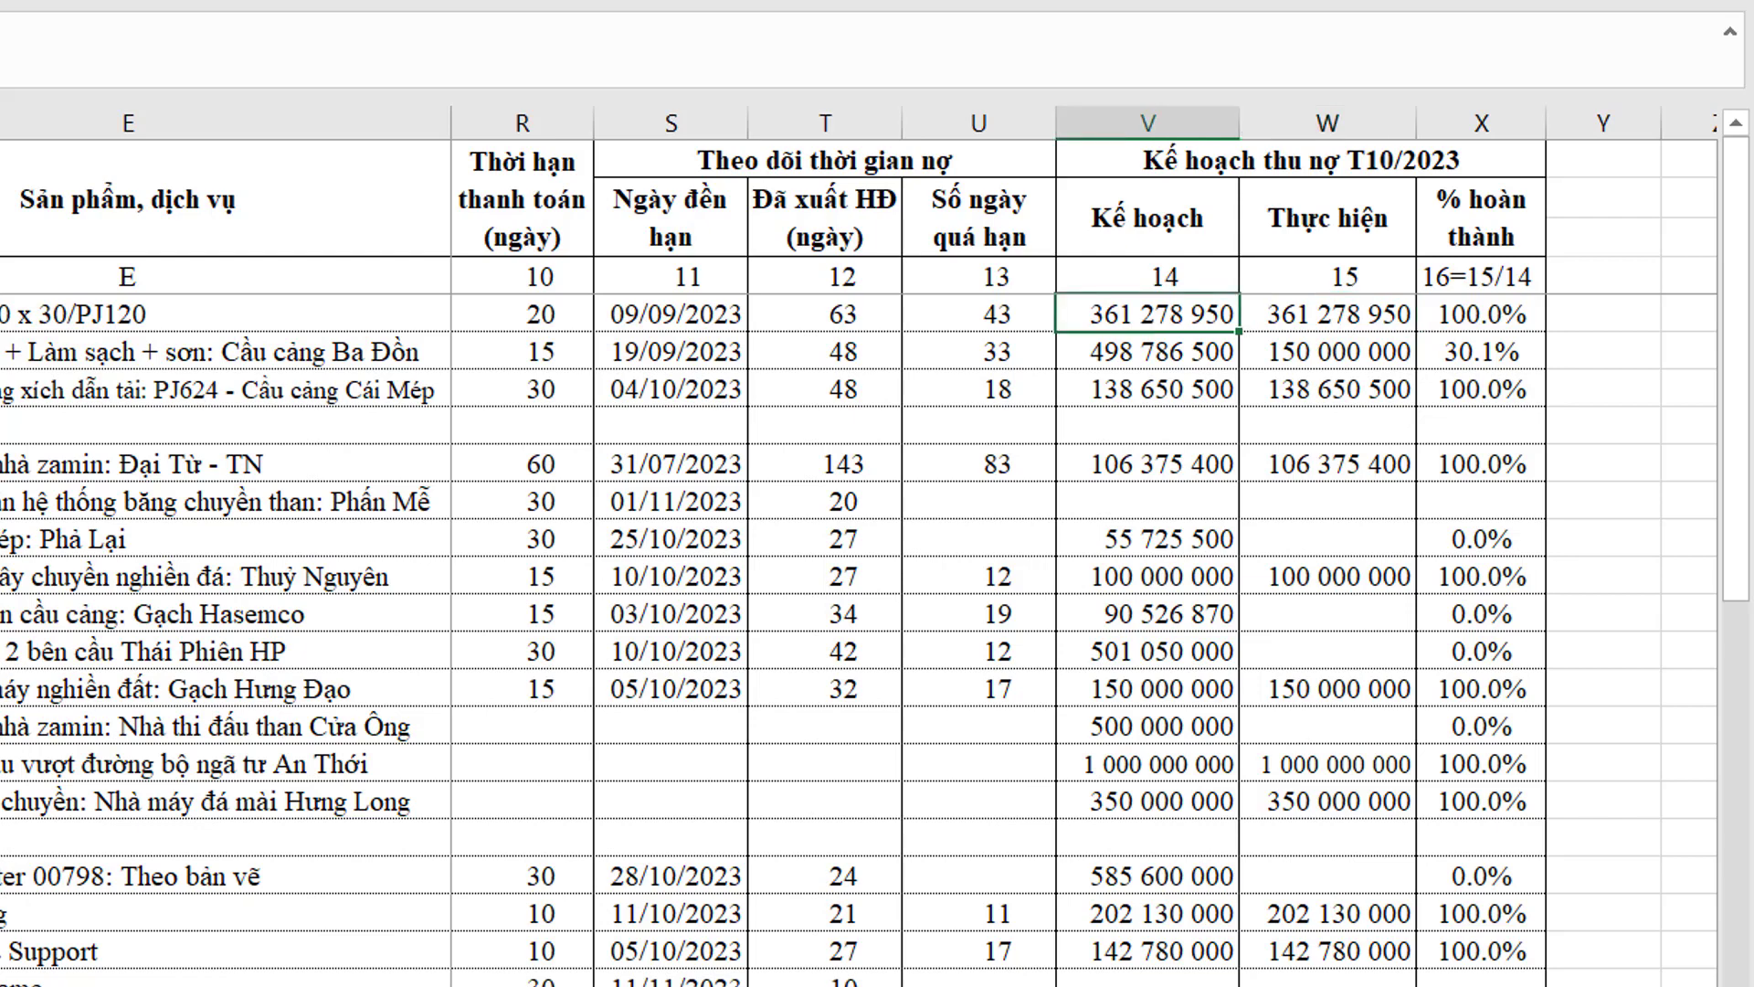
pyautogui.press('Down')
pyautogui.press('Down')
pyautogui.press('Left')
pyautogui.press('Left')
pyautogui.press('Left')
pyautogui.press('Left')
pyautogui.press('Left')
pyautogui.press('Left')
pyautogui.press('Left')
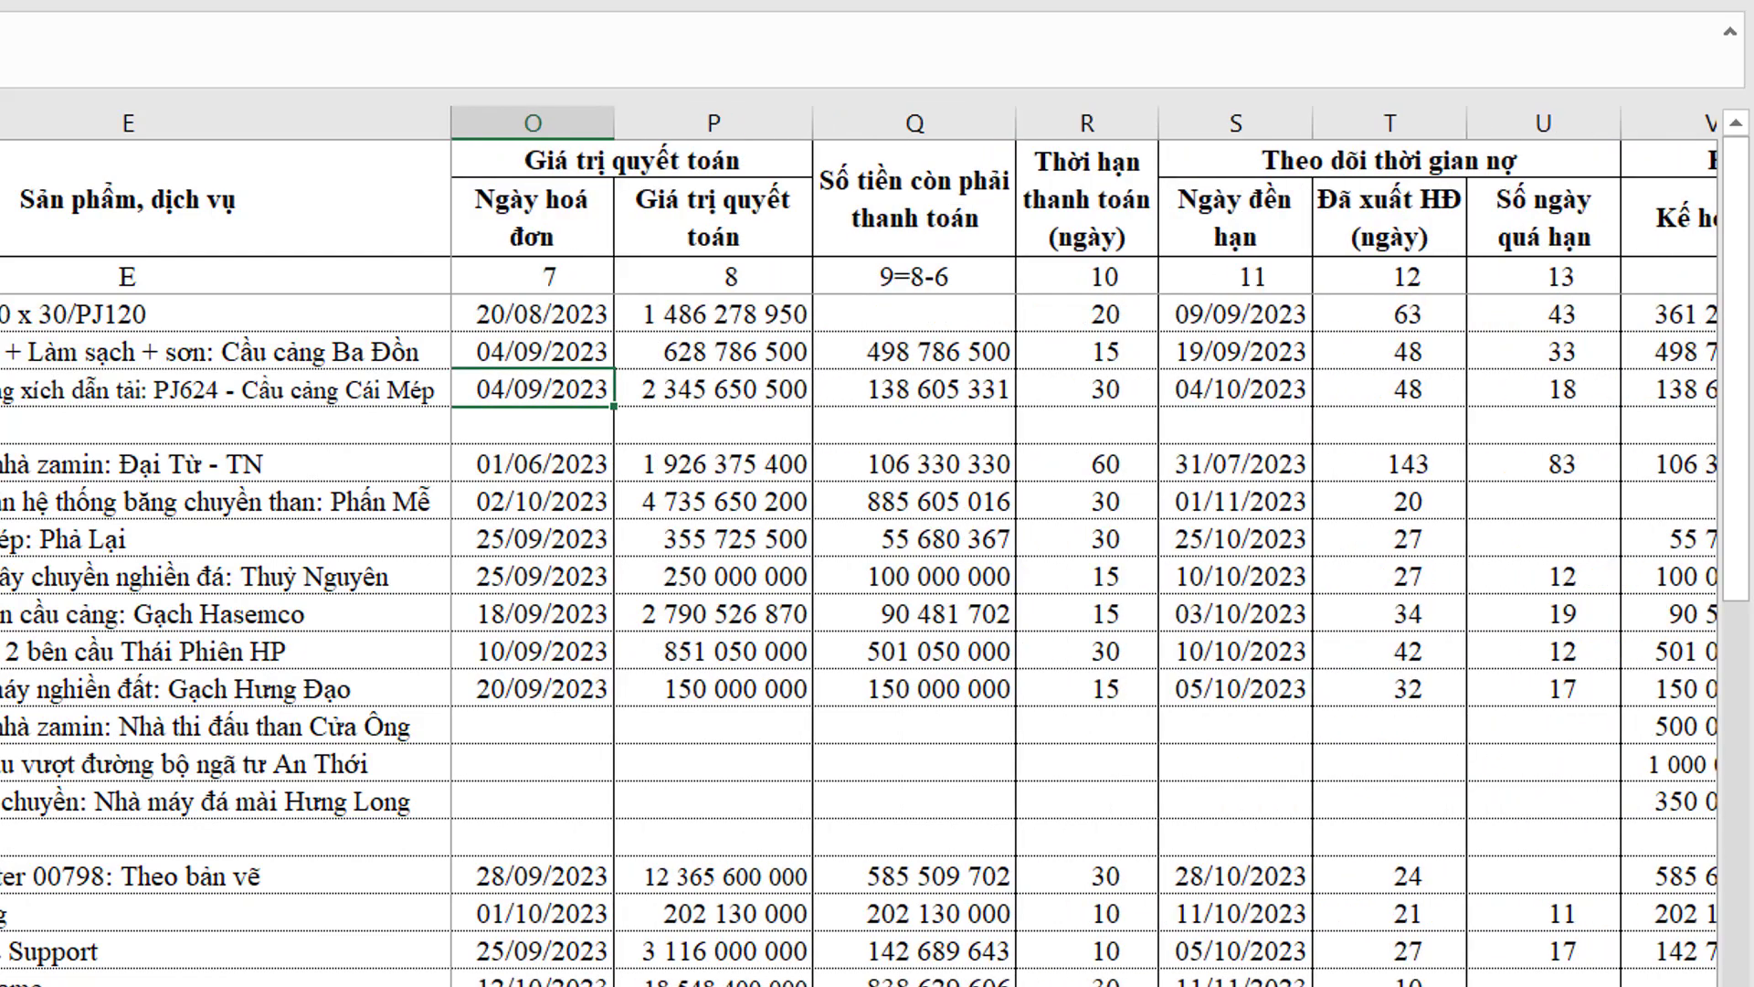
pyautogui.press('Left')
pyautogui.press('Left')
pyautogui.press('Left')
pyautogui.press('Left')
pyautogui.press('Right')
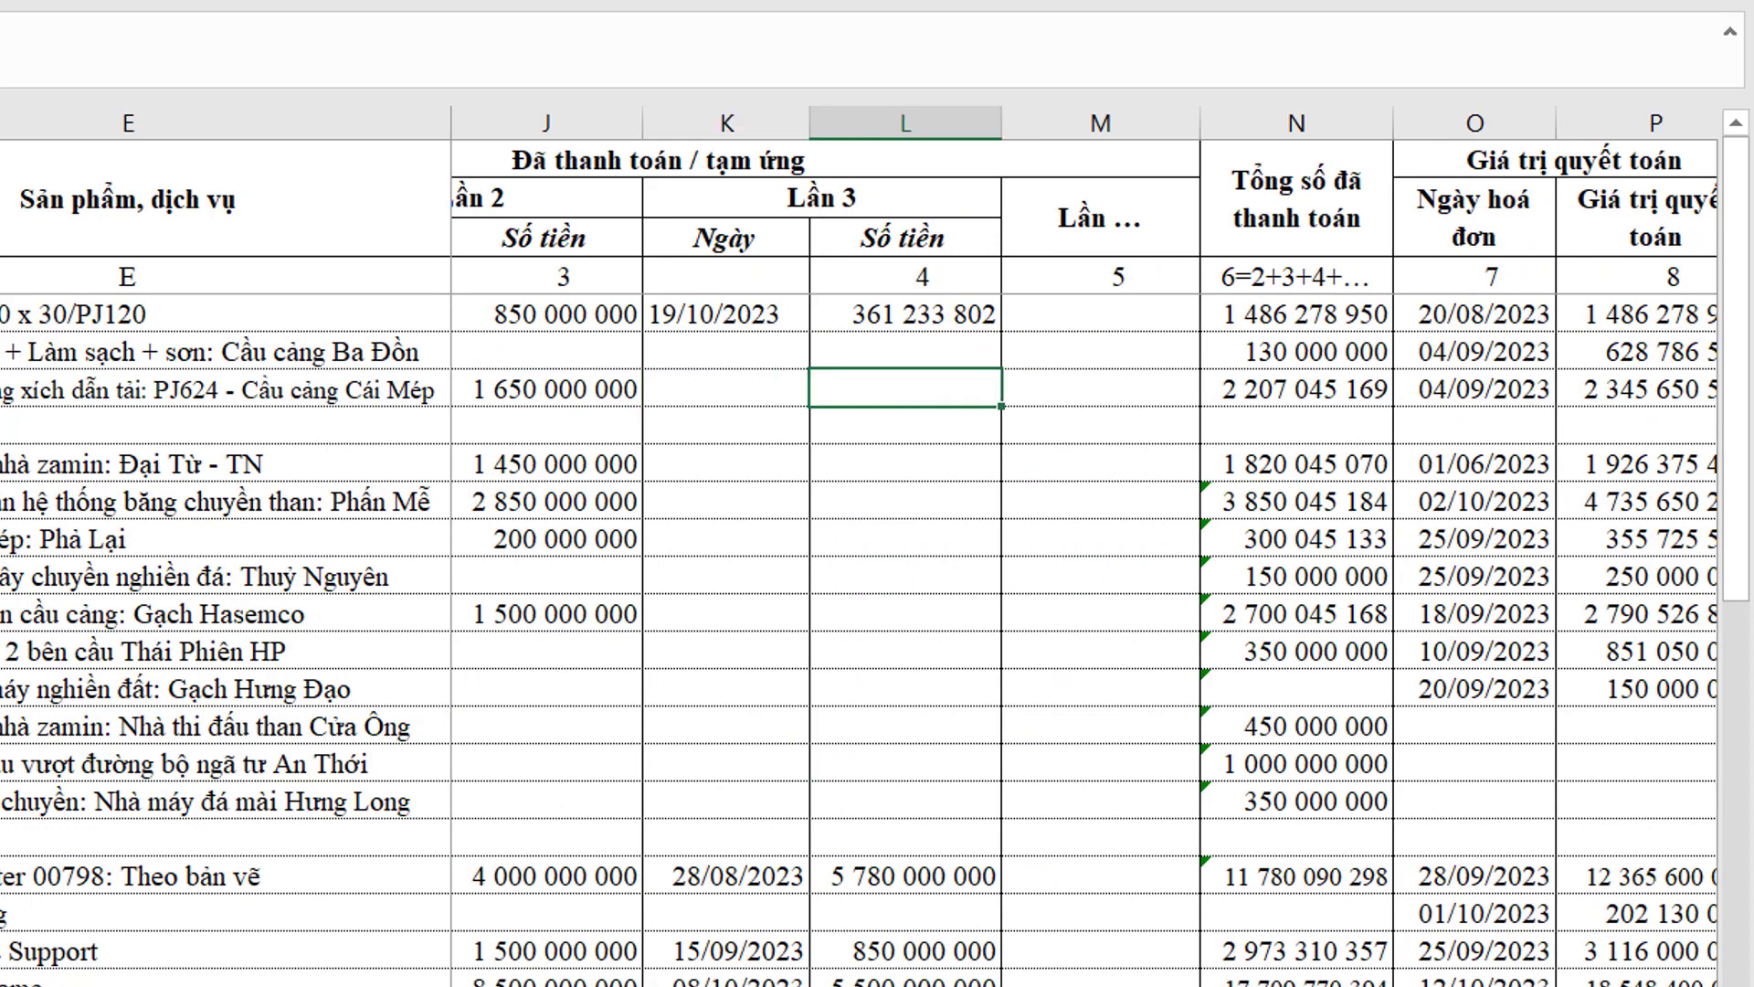
pyautogui.press('Right')
pyautogui.press('Right')
pyautogui.press('Right')
pyautogui.press('Right')
pyautogui.press('Left')
pyautogui.press('Left')
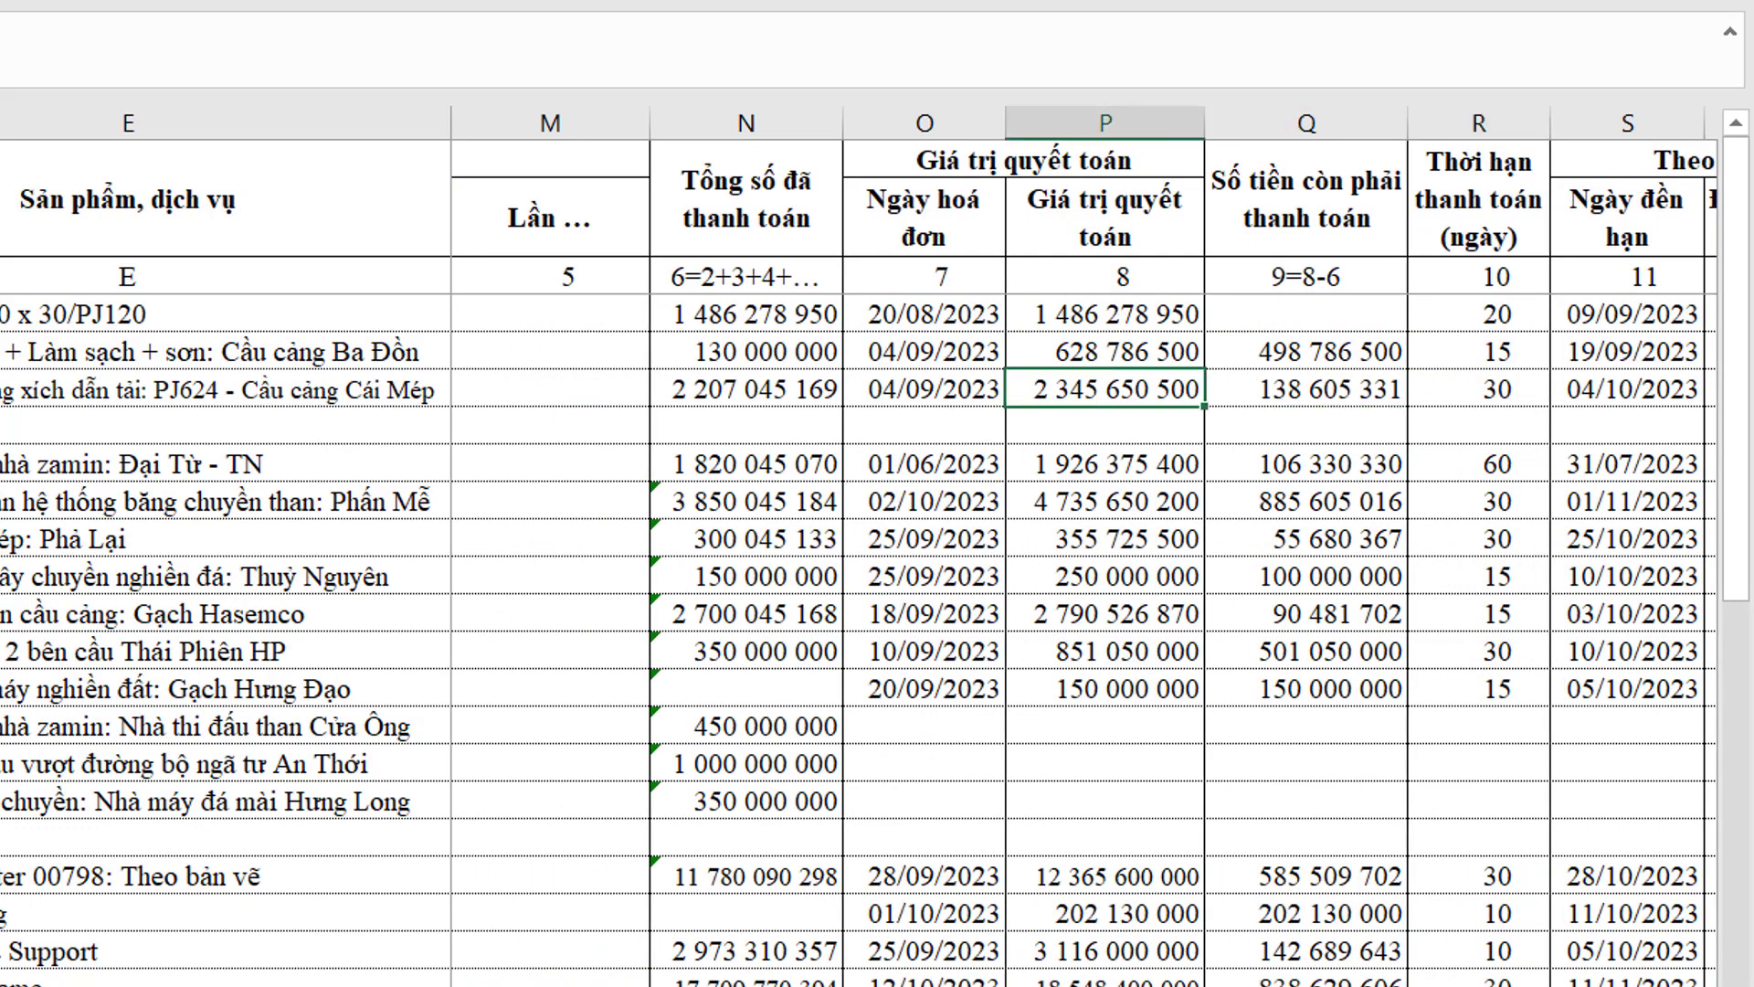
pyautogui.press('Up')
pyautogui.press('Right')
pyautogui.press('Right')
pyautogui.press('Right')
pyautogui.press('Right')
pyautogui.press('Right')
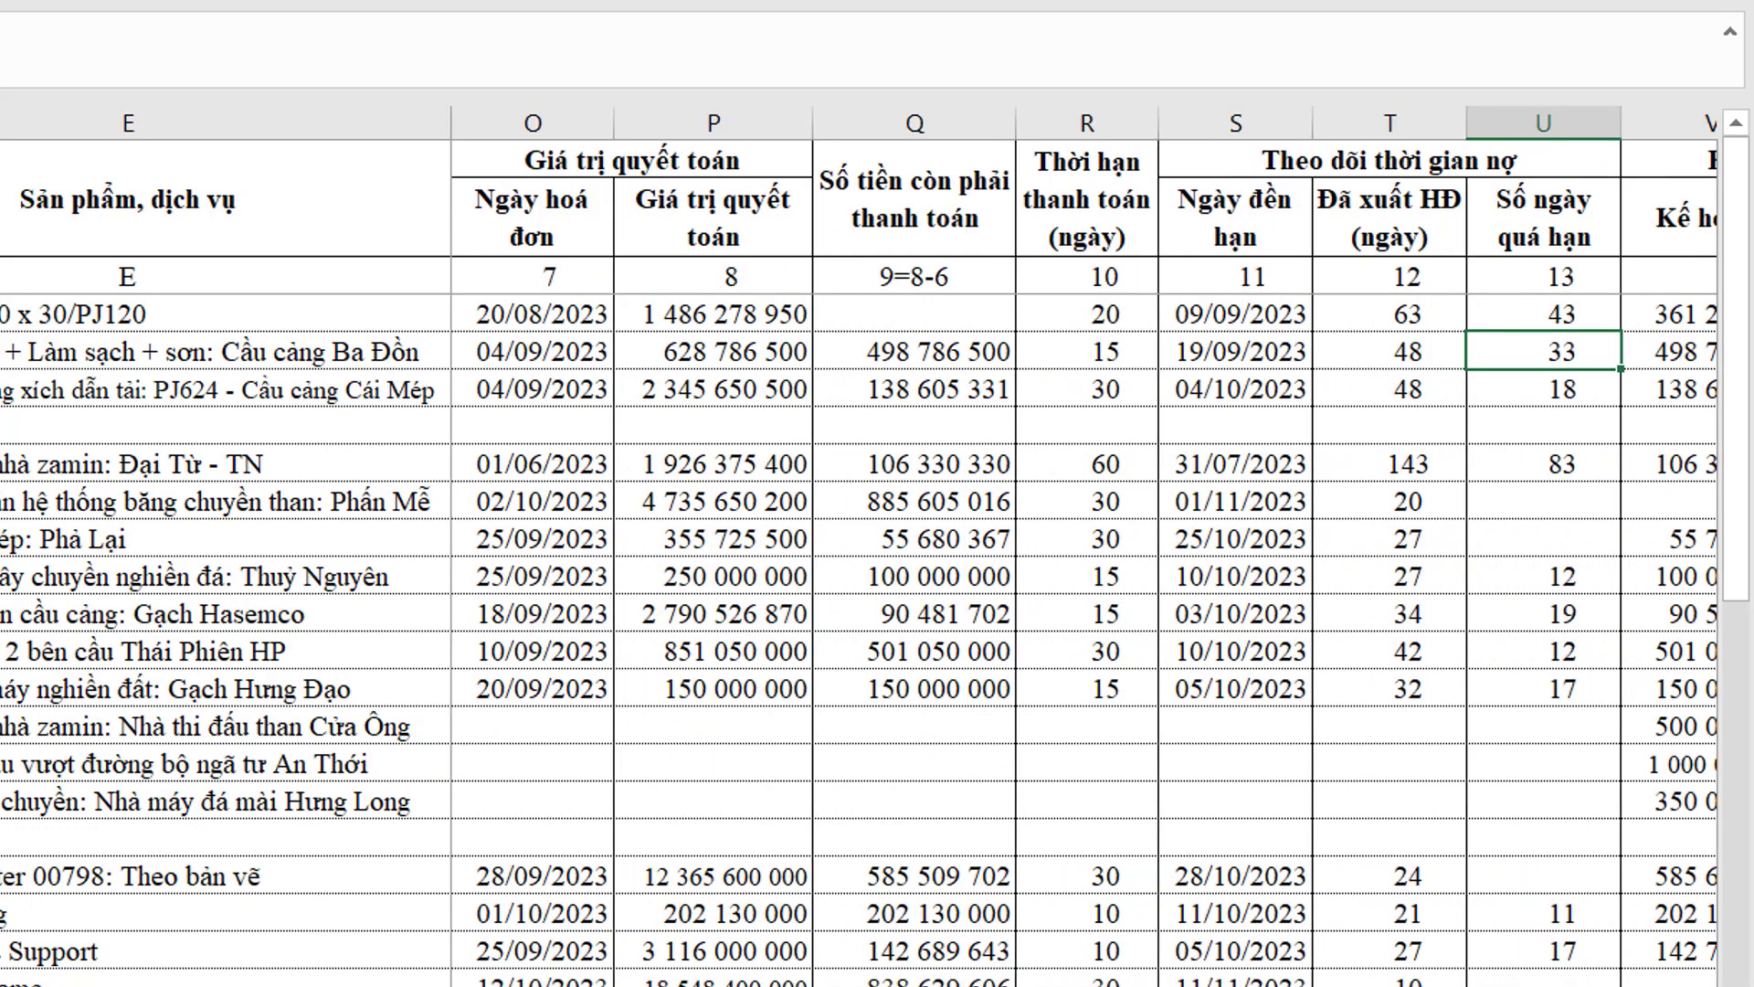
pyautogui.press('Right')
pyautogui.press('Right')
pyautogui.press('Right')
pyautogui.press('Right')
pyautogui.press('Left')
pyautogui.press('Left')
pyautogui.press('Left')
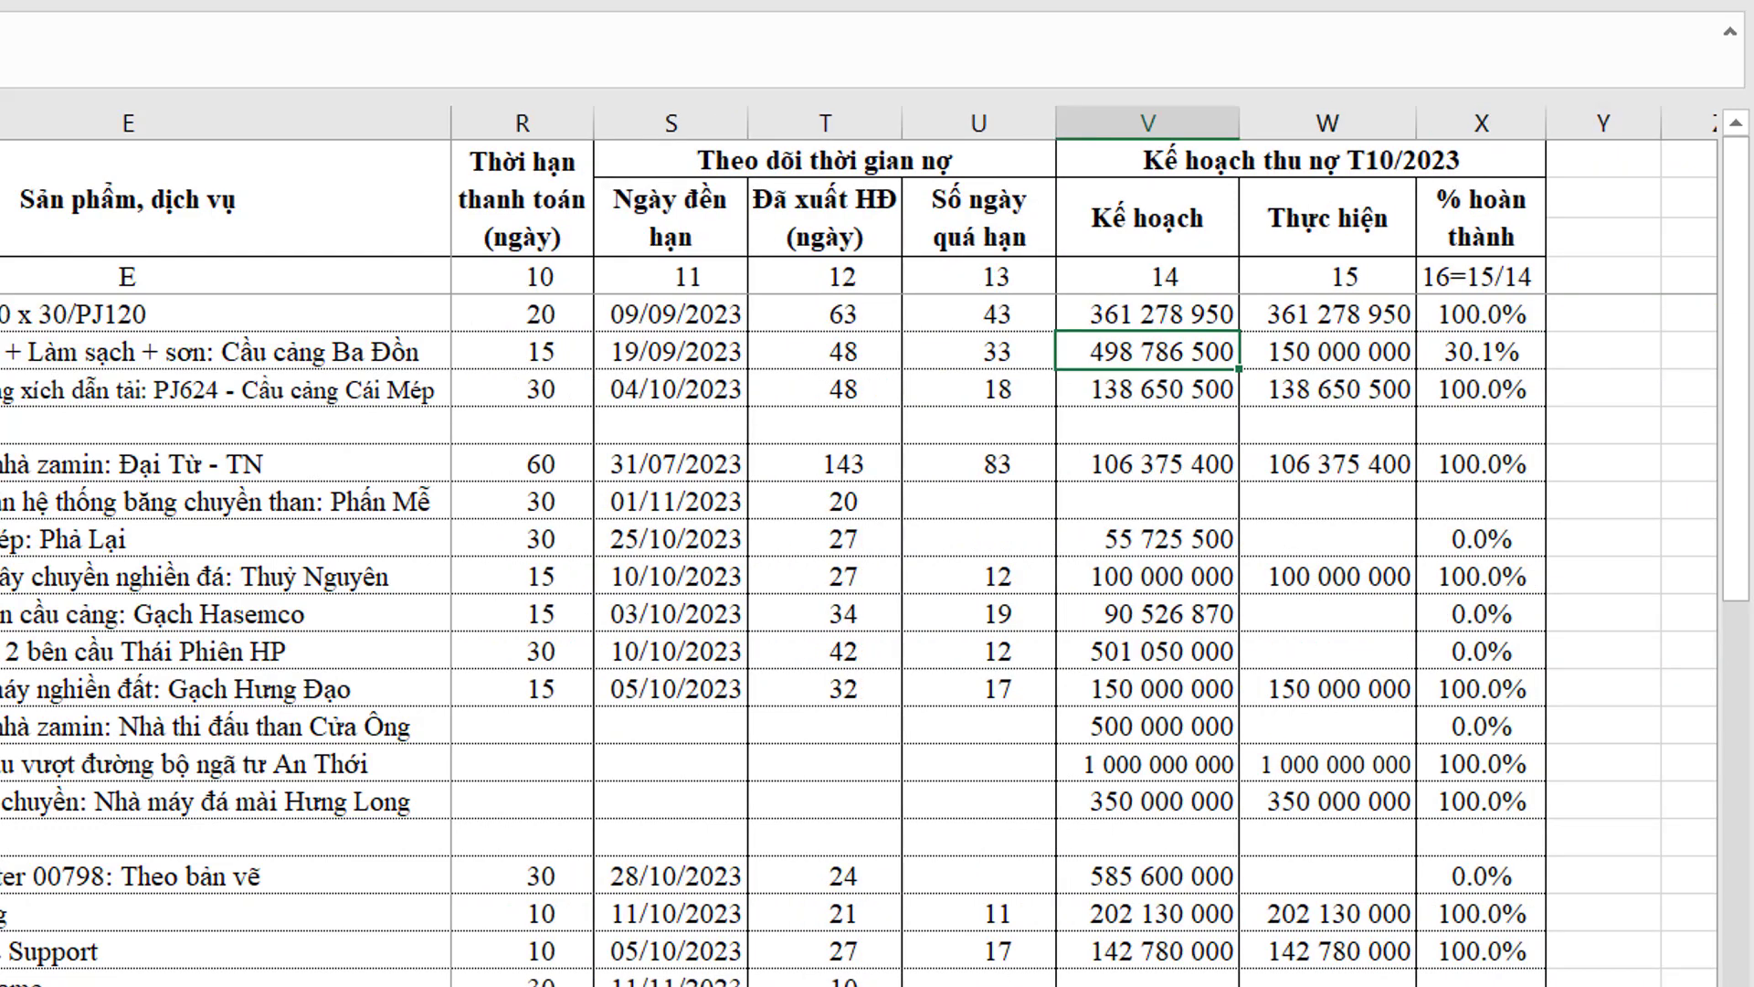
pyautogui.press('Up')
pyautogui.press('Up')
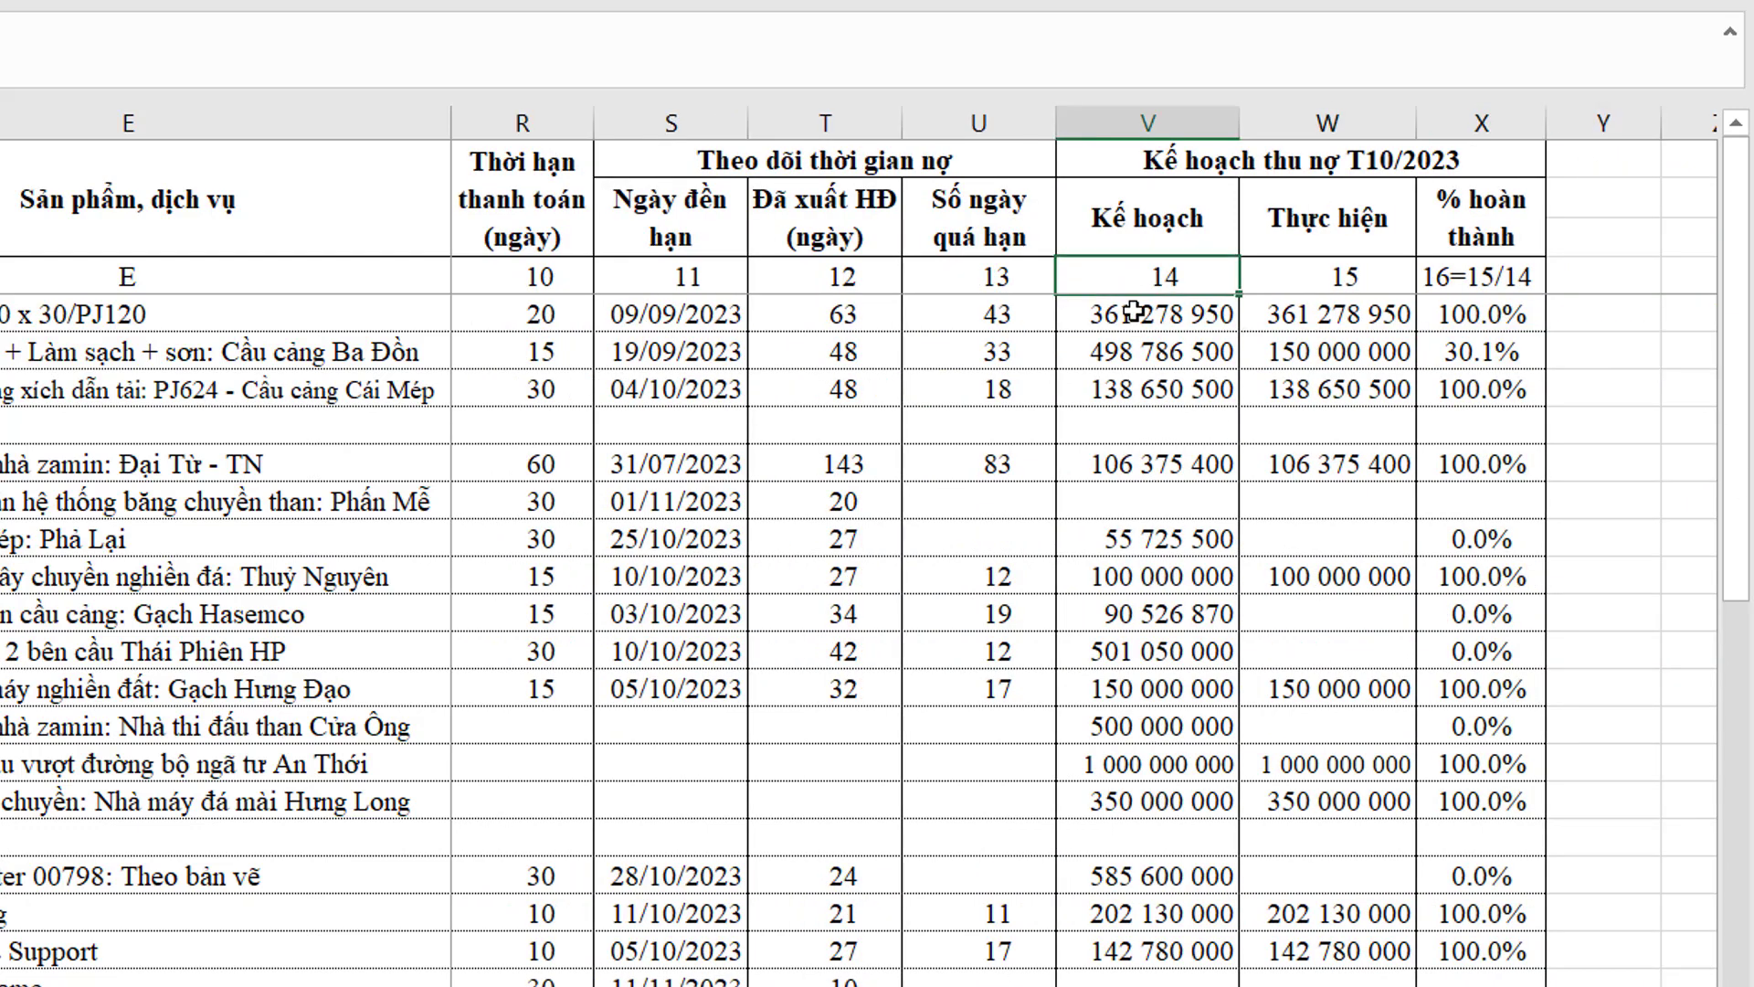
pyautogui.moveTo(1133, 314)
pyautogui.mouseDown()
pyautogui.moveTo(1147, 824)
pyautogui.moveTo(1150, 764)
pyautogui.mouseUp()
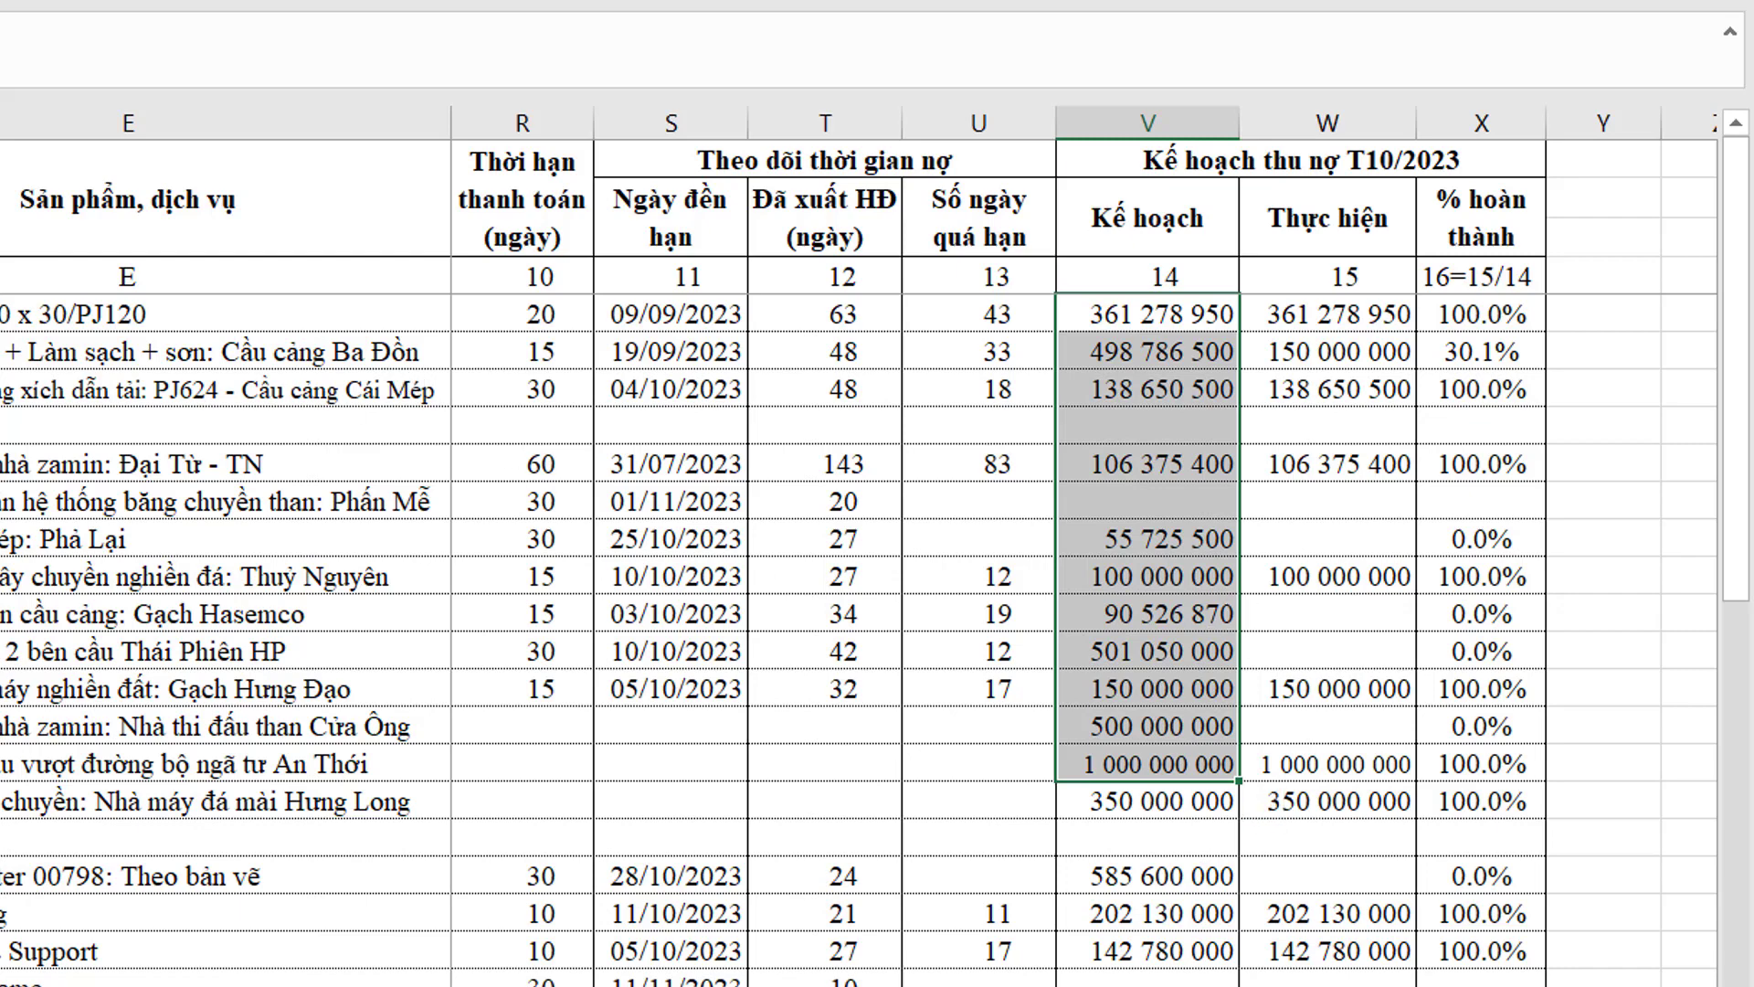
pyautogui.hscroll(-1, 1264, 804)
pyautogui.hscroll(1, 1263, 804)
pyautogui.moveTo(1125, 320)
pyautogui.mouseDown()
pyautogui.moveTo(1370, 320)
pyautogui.moveTo(1428, 477)
pyautogui.mouseUp()
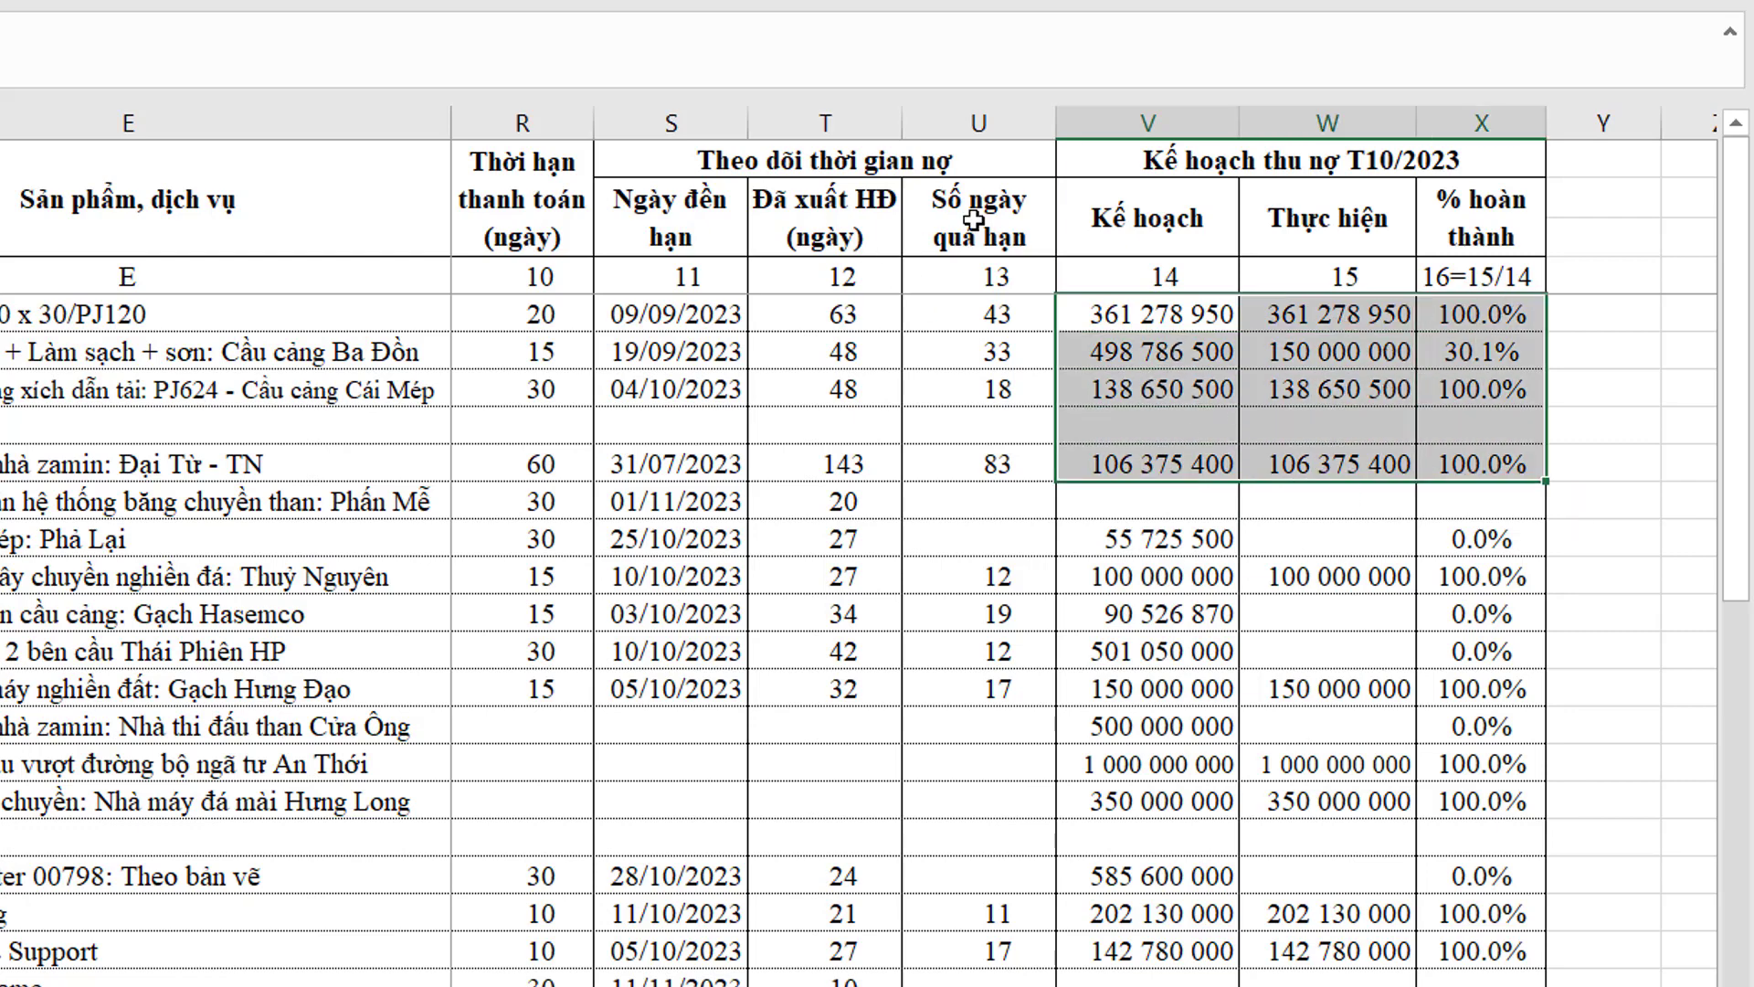
pyautogui.moveTo(974, 221)
pyautogui.mouseDown()
pyautogui.moveTo(233, 240)
pyautogui.moveTo(195, 275)
pyautogui.mouseUp()
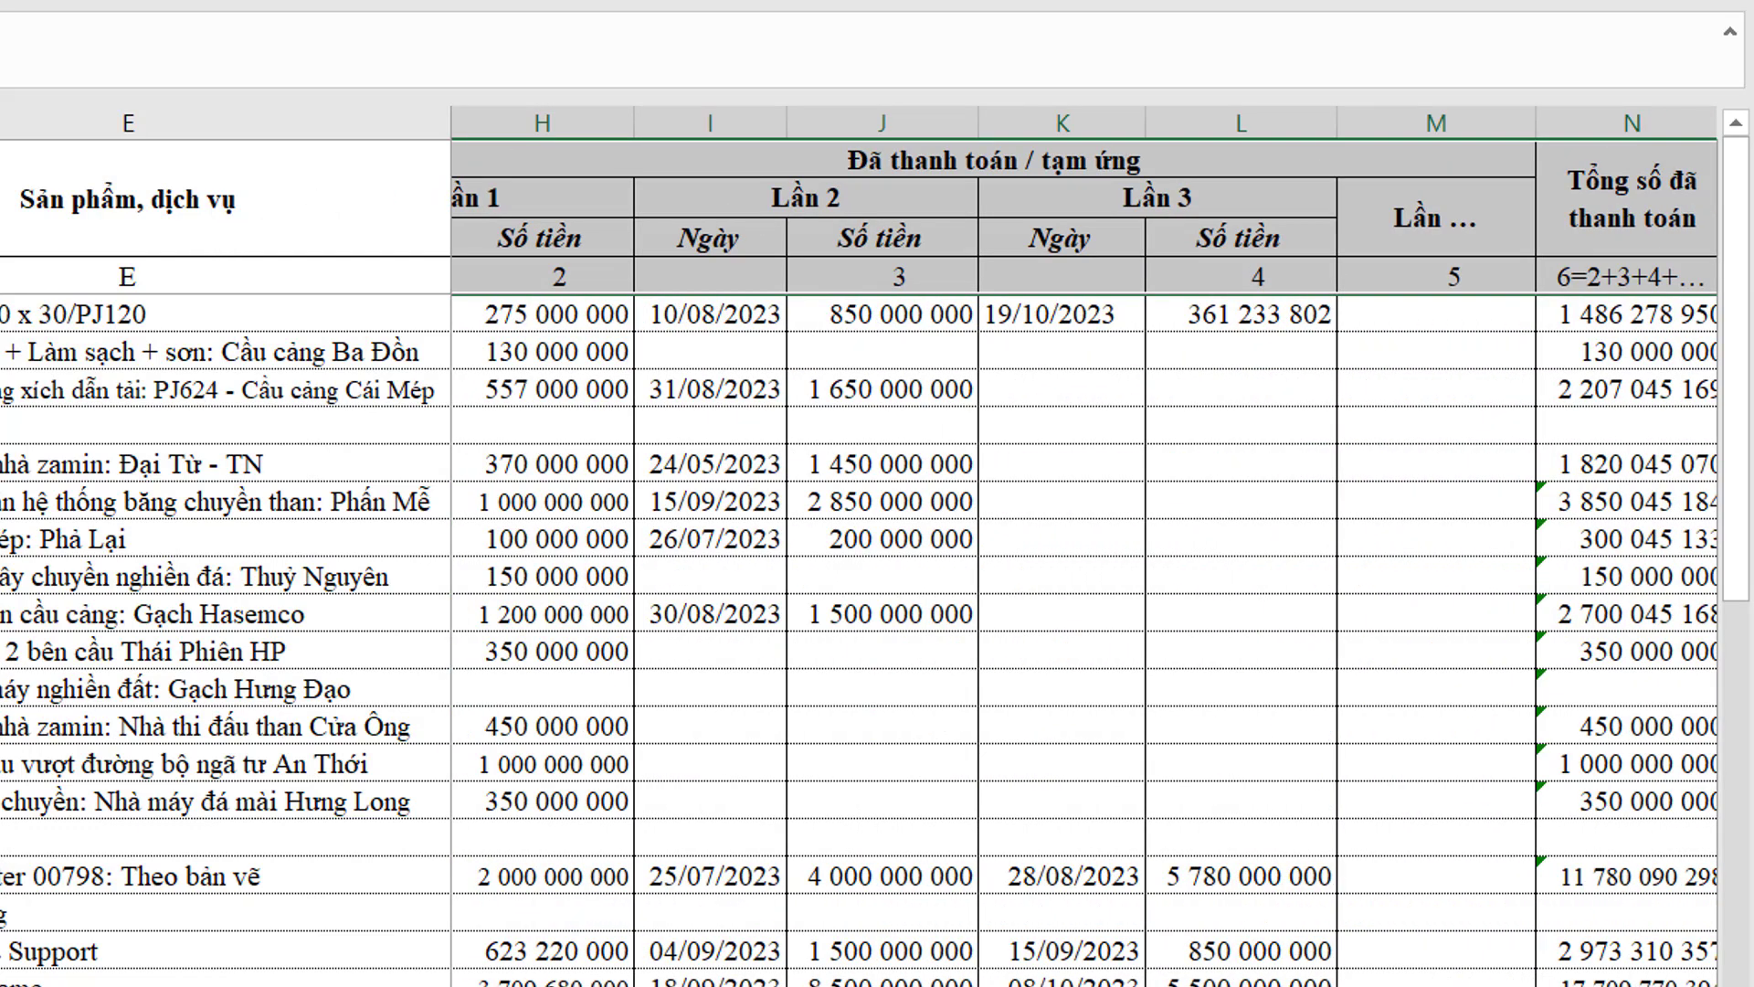
pyautogui.hscroll(1, 1084, 548)
pyautogui.hscroll(4, 1085, 548)
pyautogui.hscroll(1, 1084, 548)
pyautogui.hscroll(2, 1085, 548)
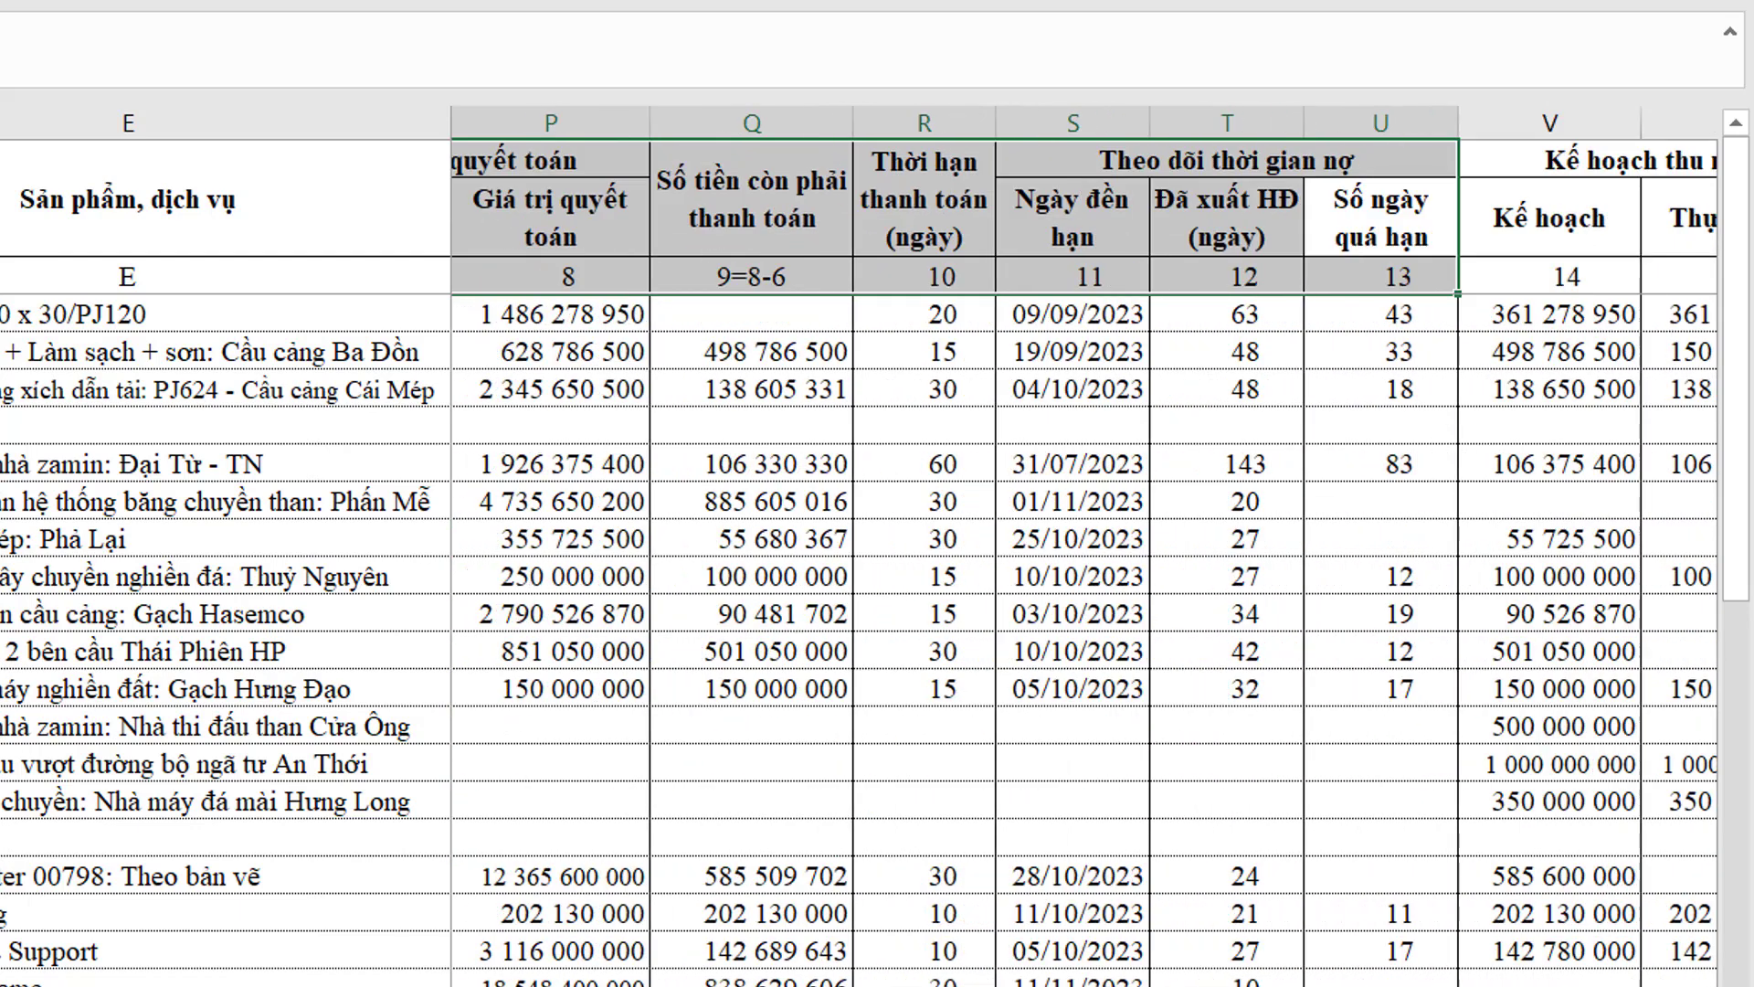
pyautogui.hscroll(3, 1020, 365)
pyautogui.hscroll(1, 1020, 365)
pyautogui.click(1020, 320)
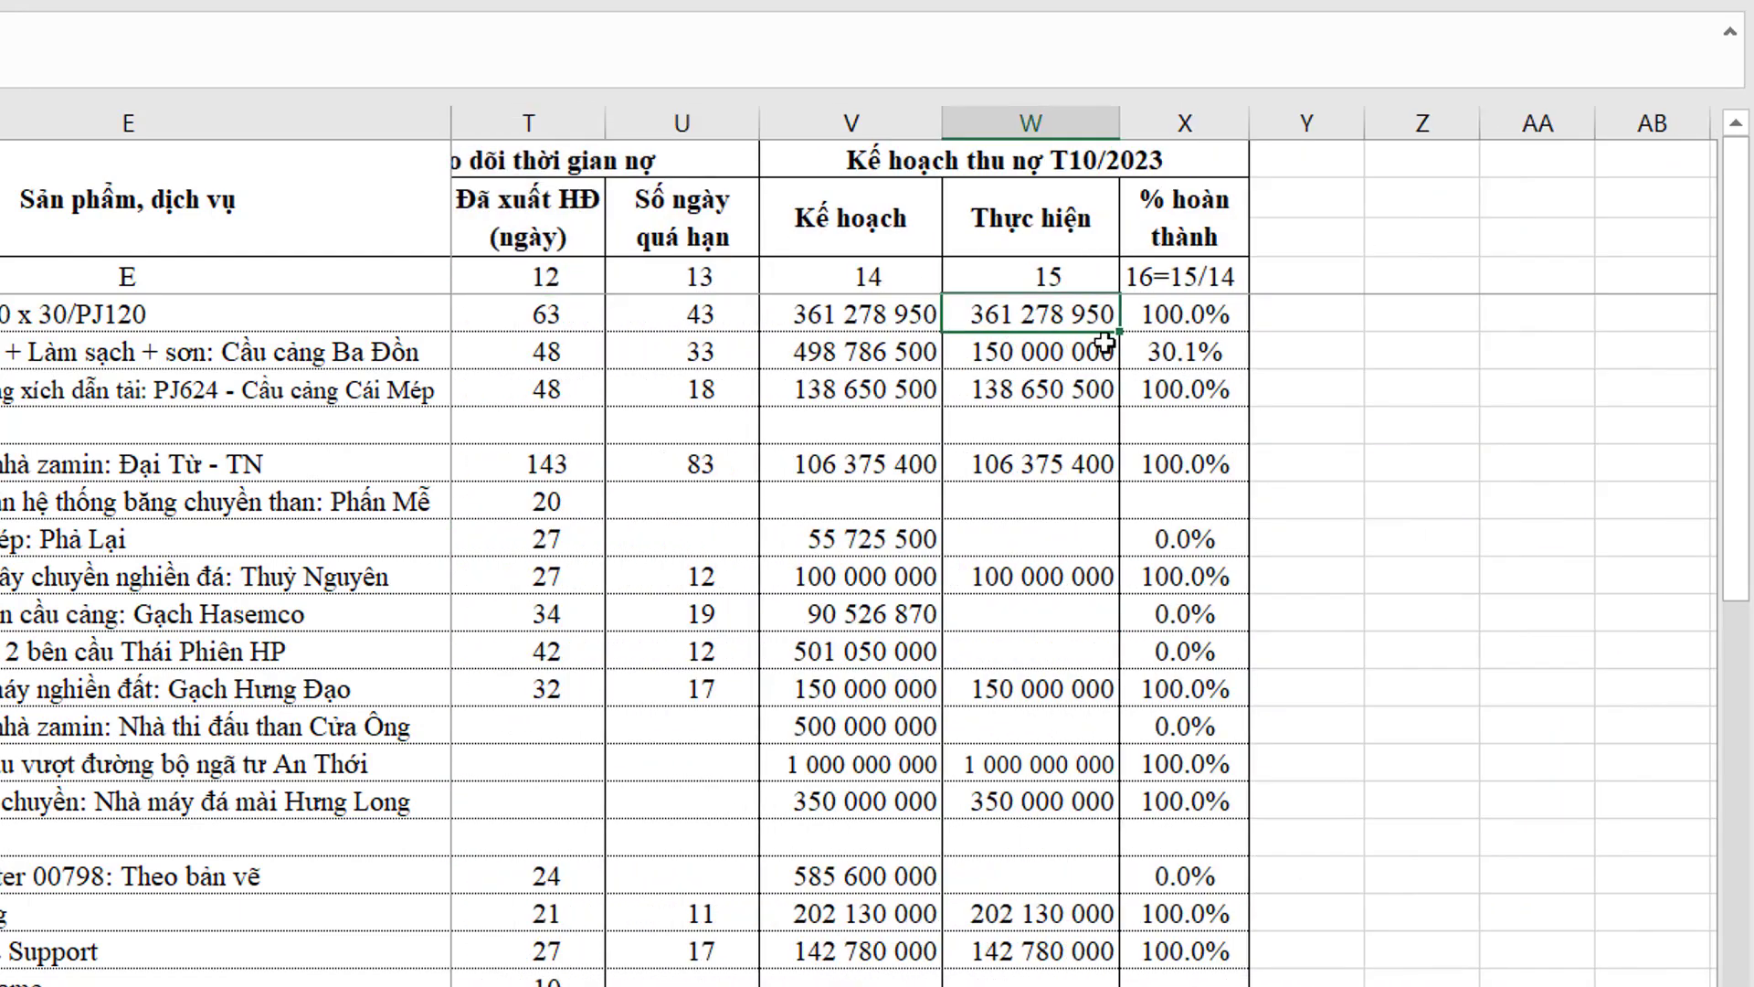
pyautogui.click(1166, 325)
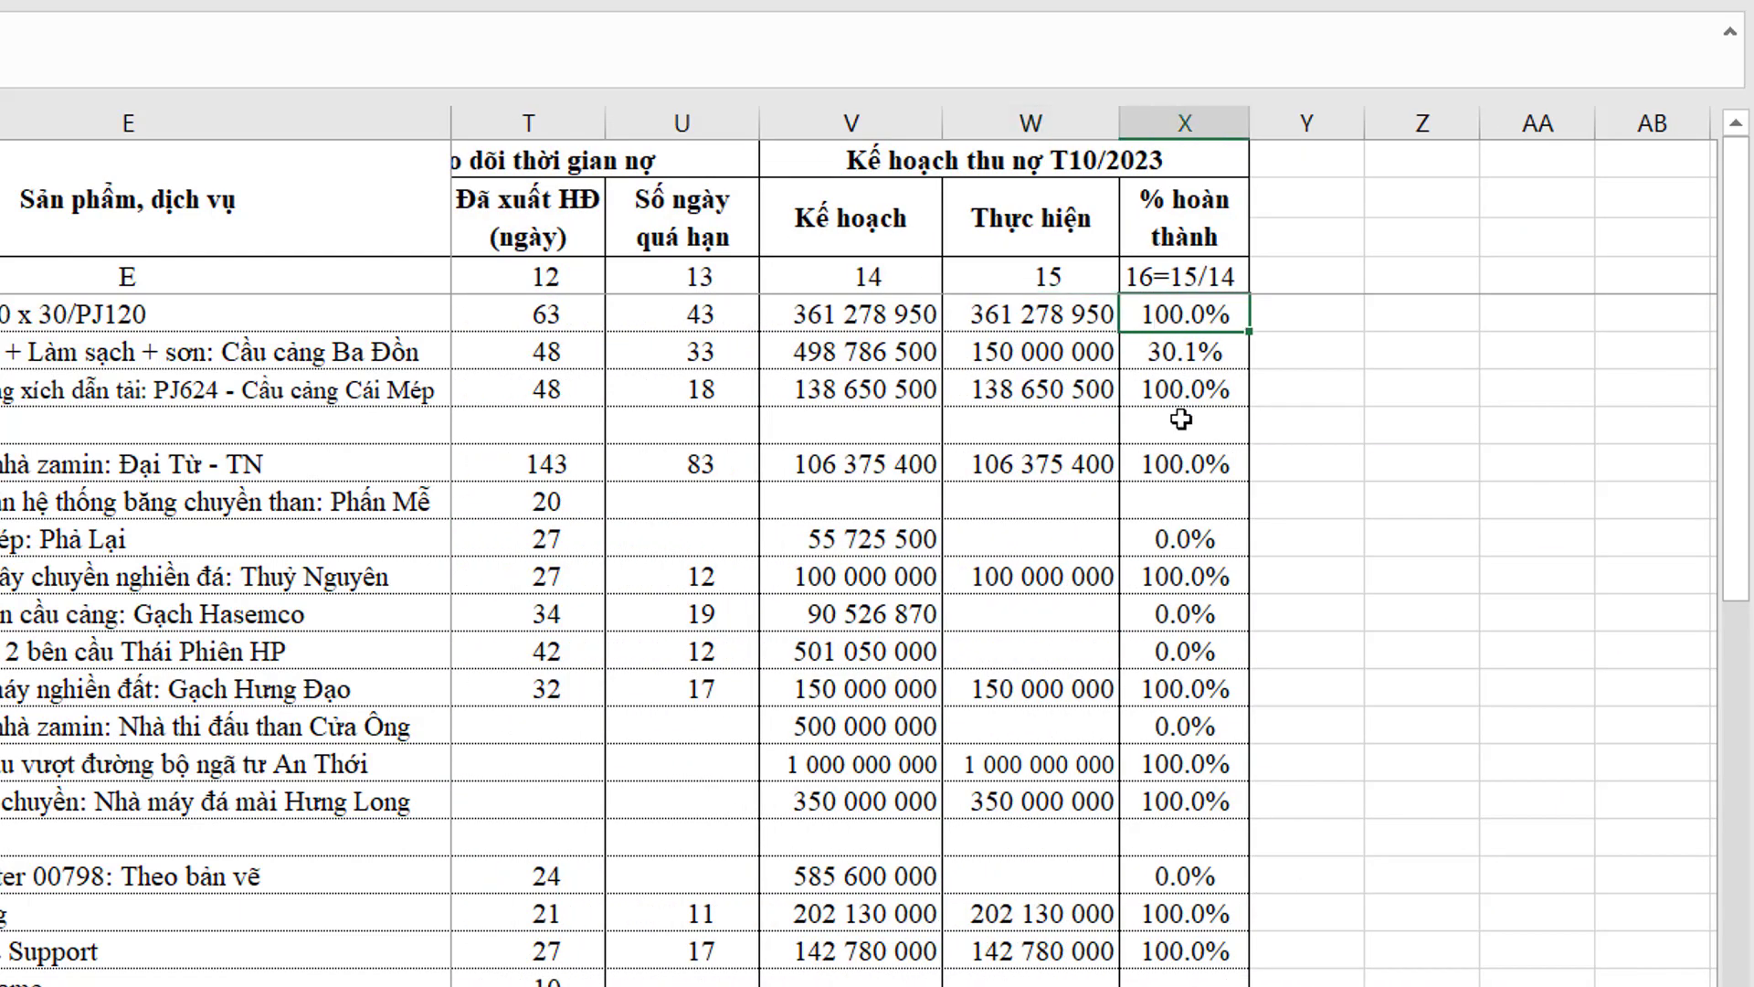
pyautogui.click(1039, 388)
pyautogui.click(894, 395)
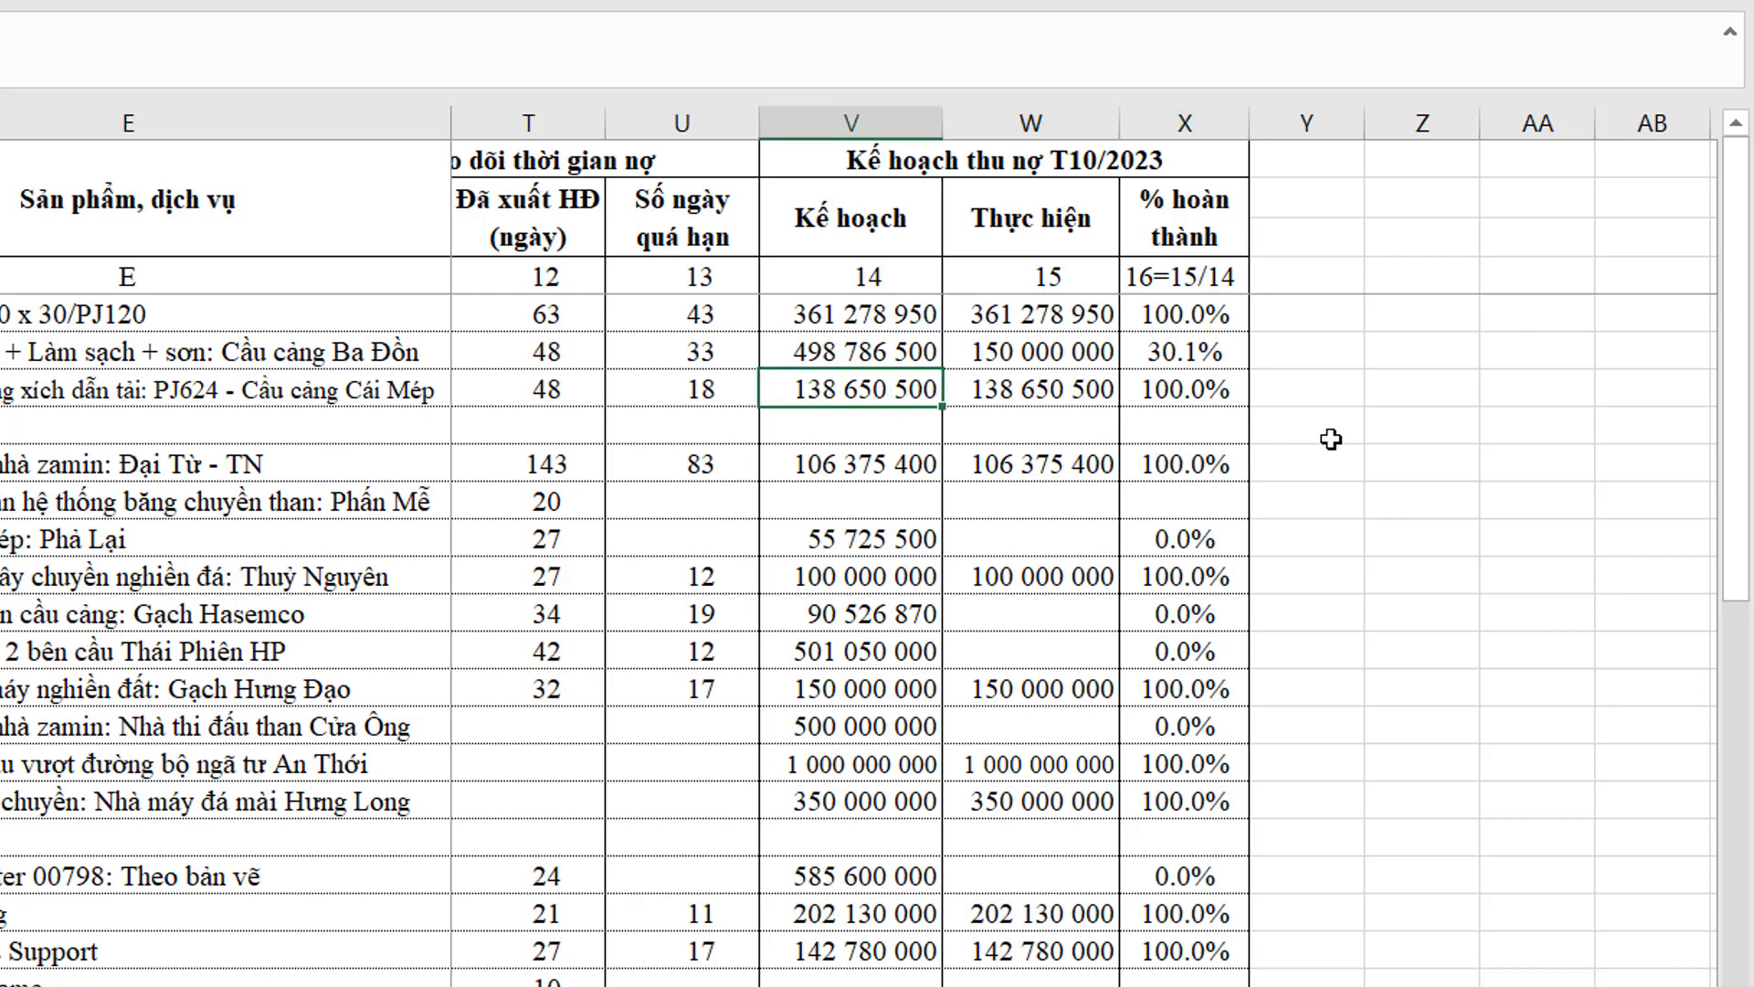
pyautogui.press('Right')
pyautogui.press('Left')
pyautogui.press('Left')
pyautogui.press('Left')
pyautogui.press('Left')
pyautogui.press('Left')
pyautogui.press('Left')
pyautogui.press('Left')
pyautogui.press('Left')
pyautogui.press('Left')
pyautogui.press('Left')
pyautogui.press('Left')
pyautogui.press('Left')
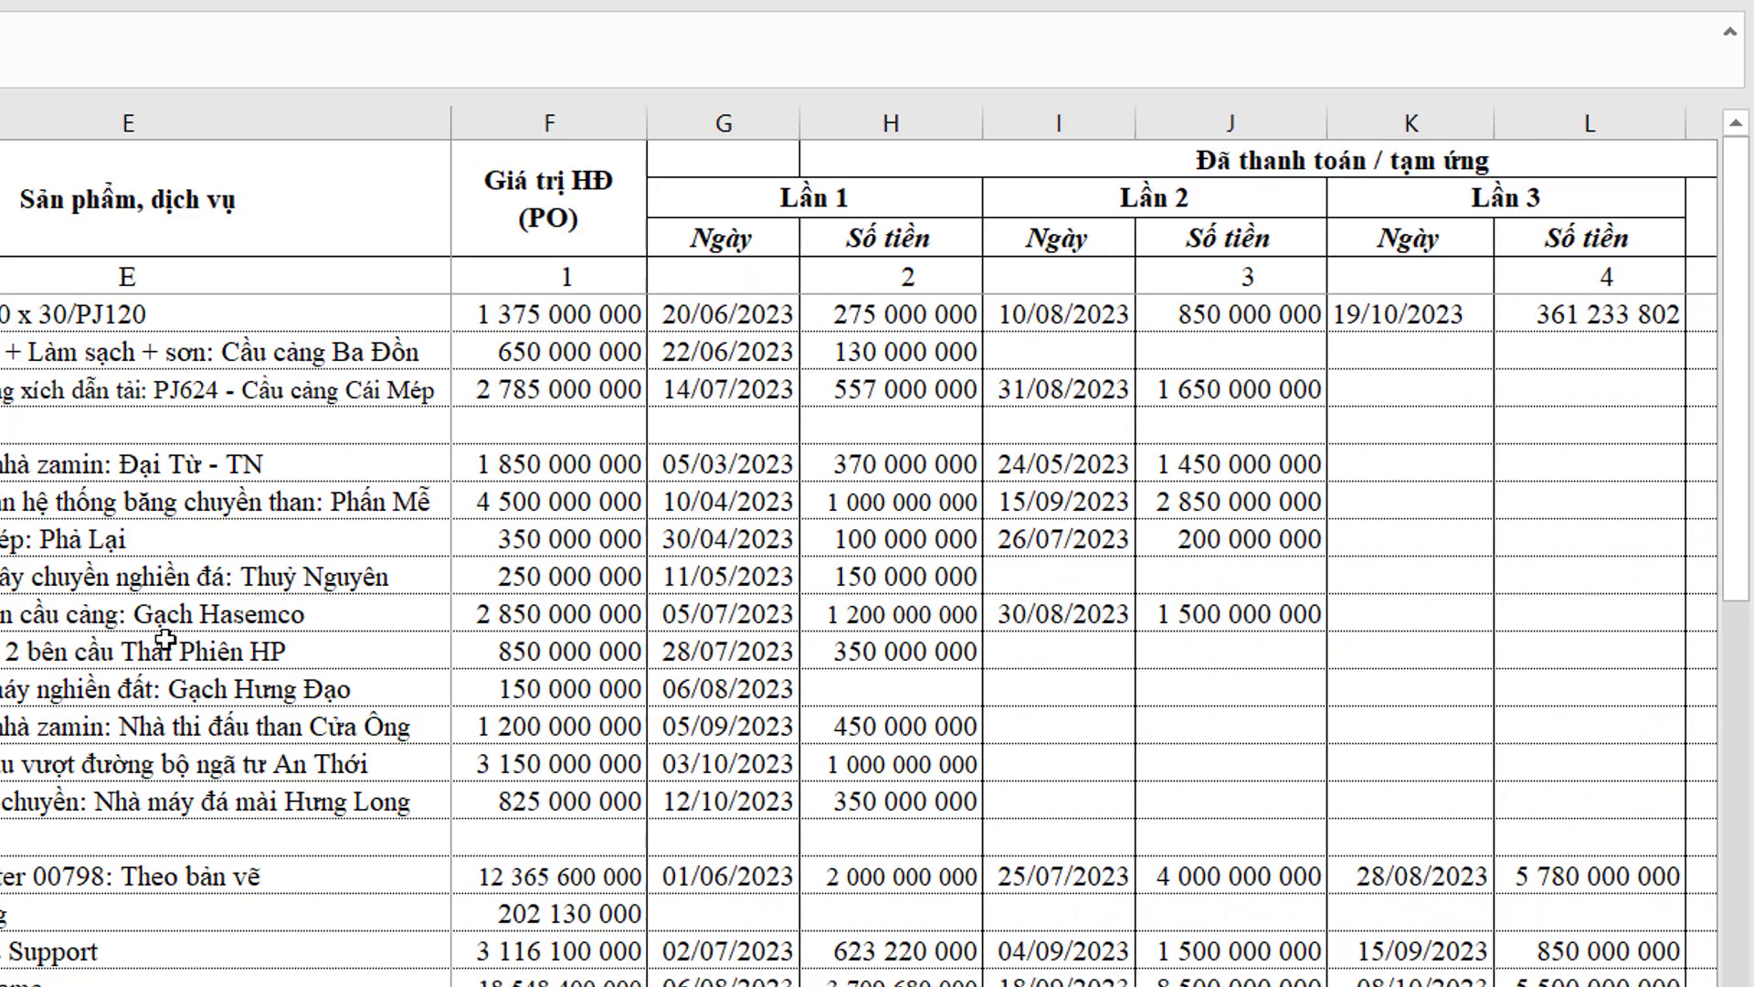
pyautogui.scroll(-3, 178, 653)
pyautogui.scroll(-3, 183, 681)
pyautogui.scroll(2, 183, 682)
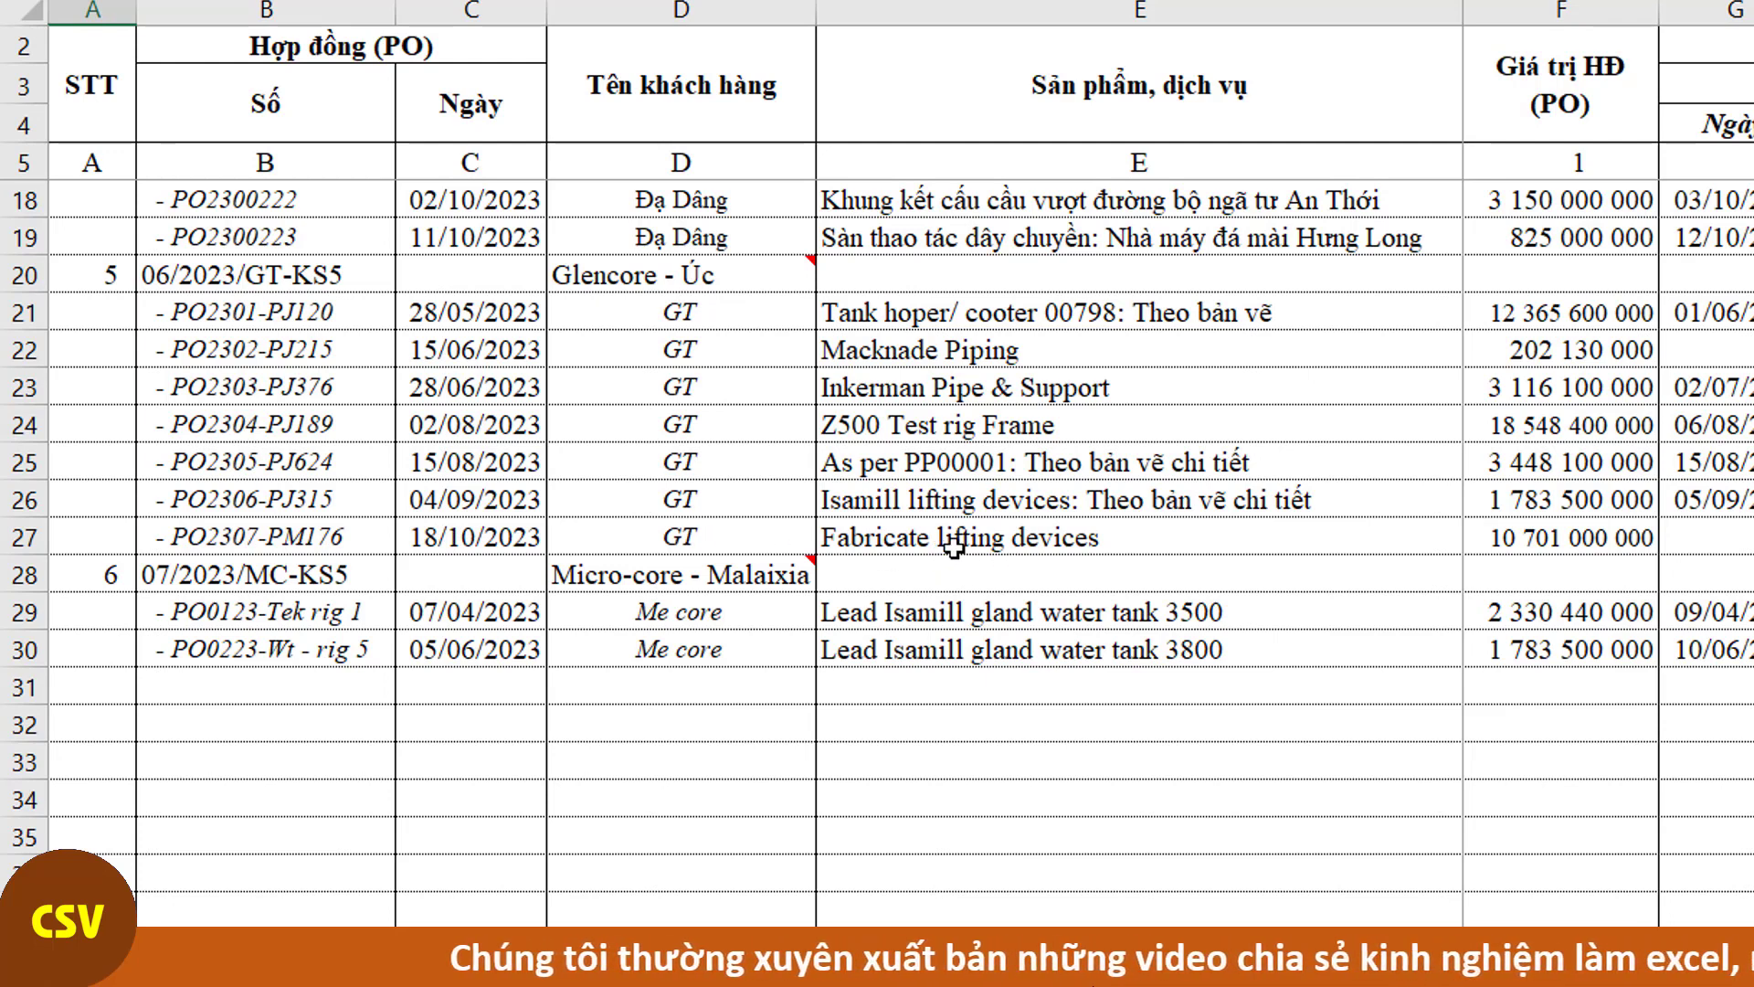
pyautogui.click(1128, 543)
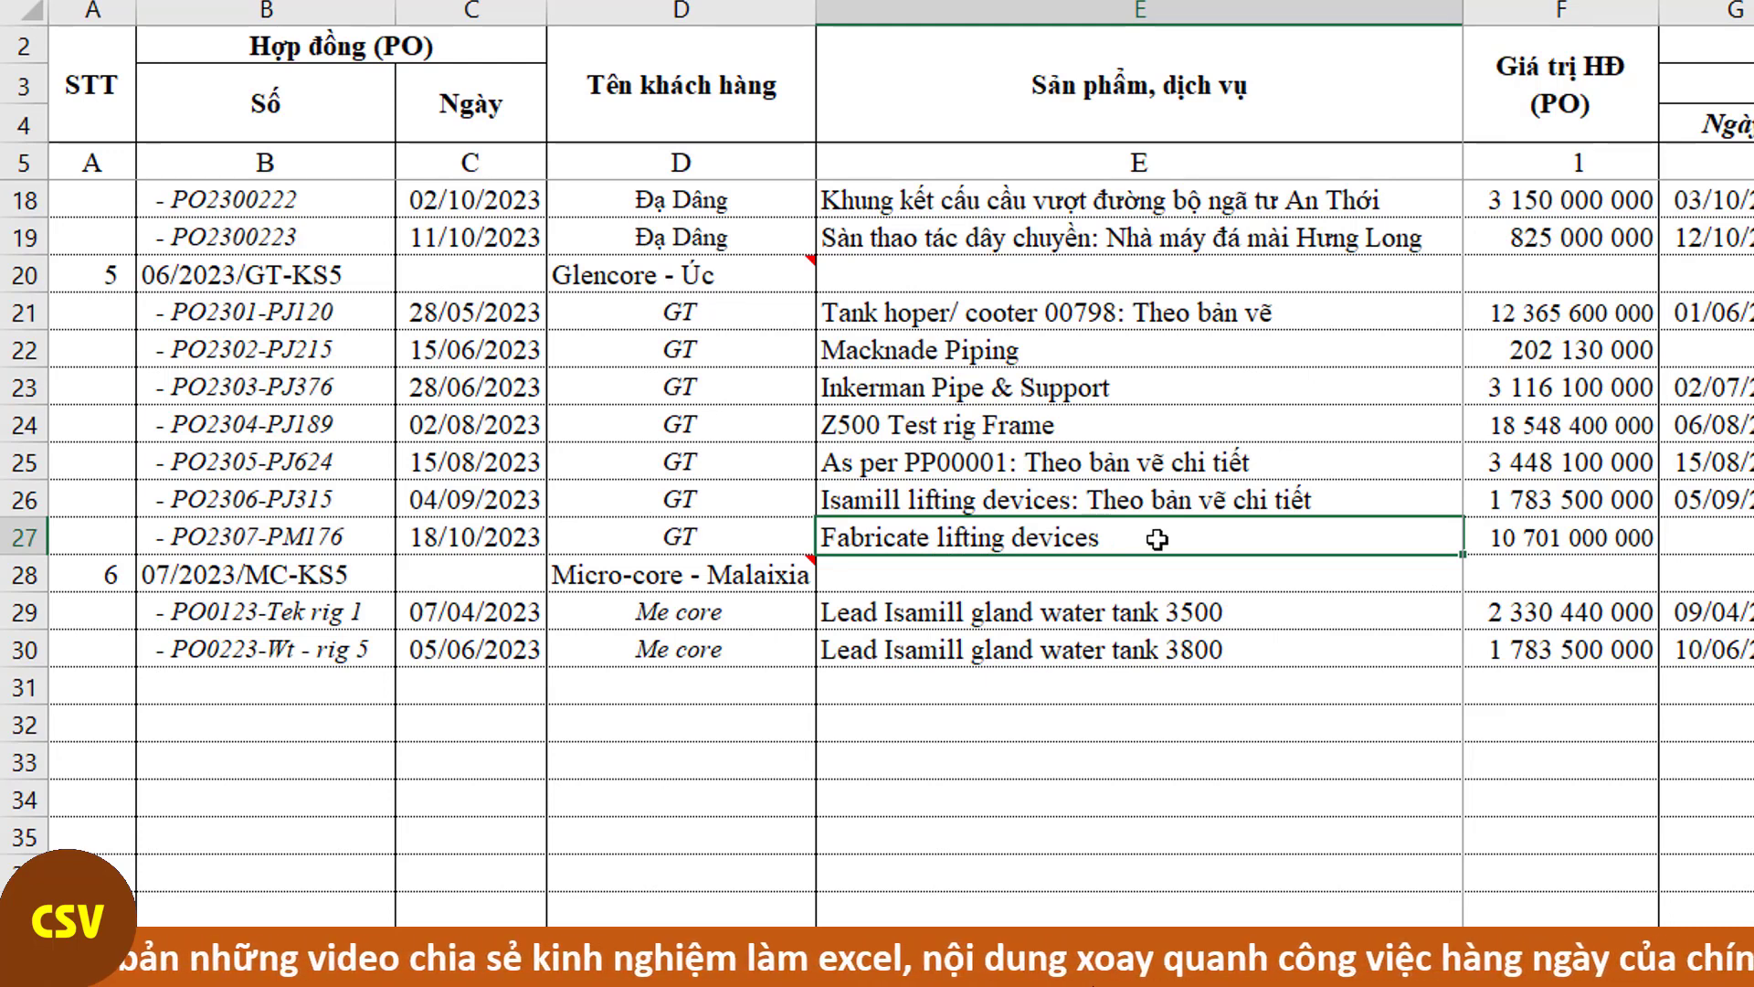
pyautogui.click(1533, 541)
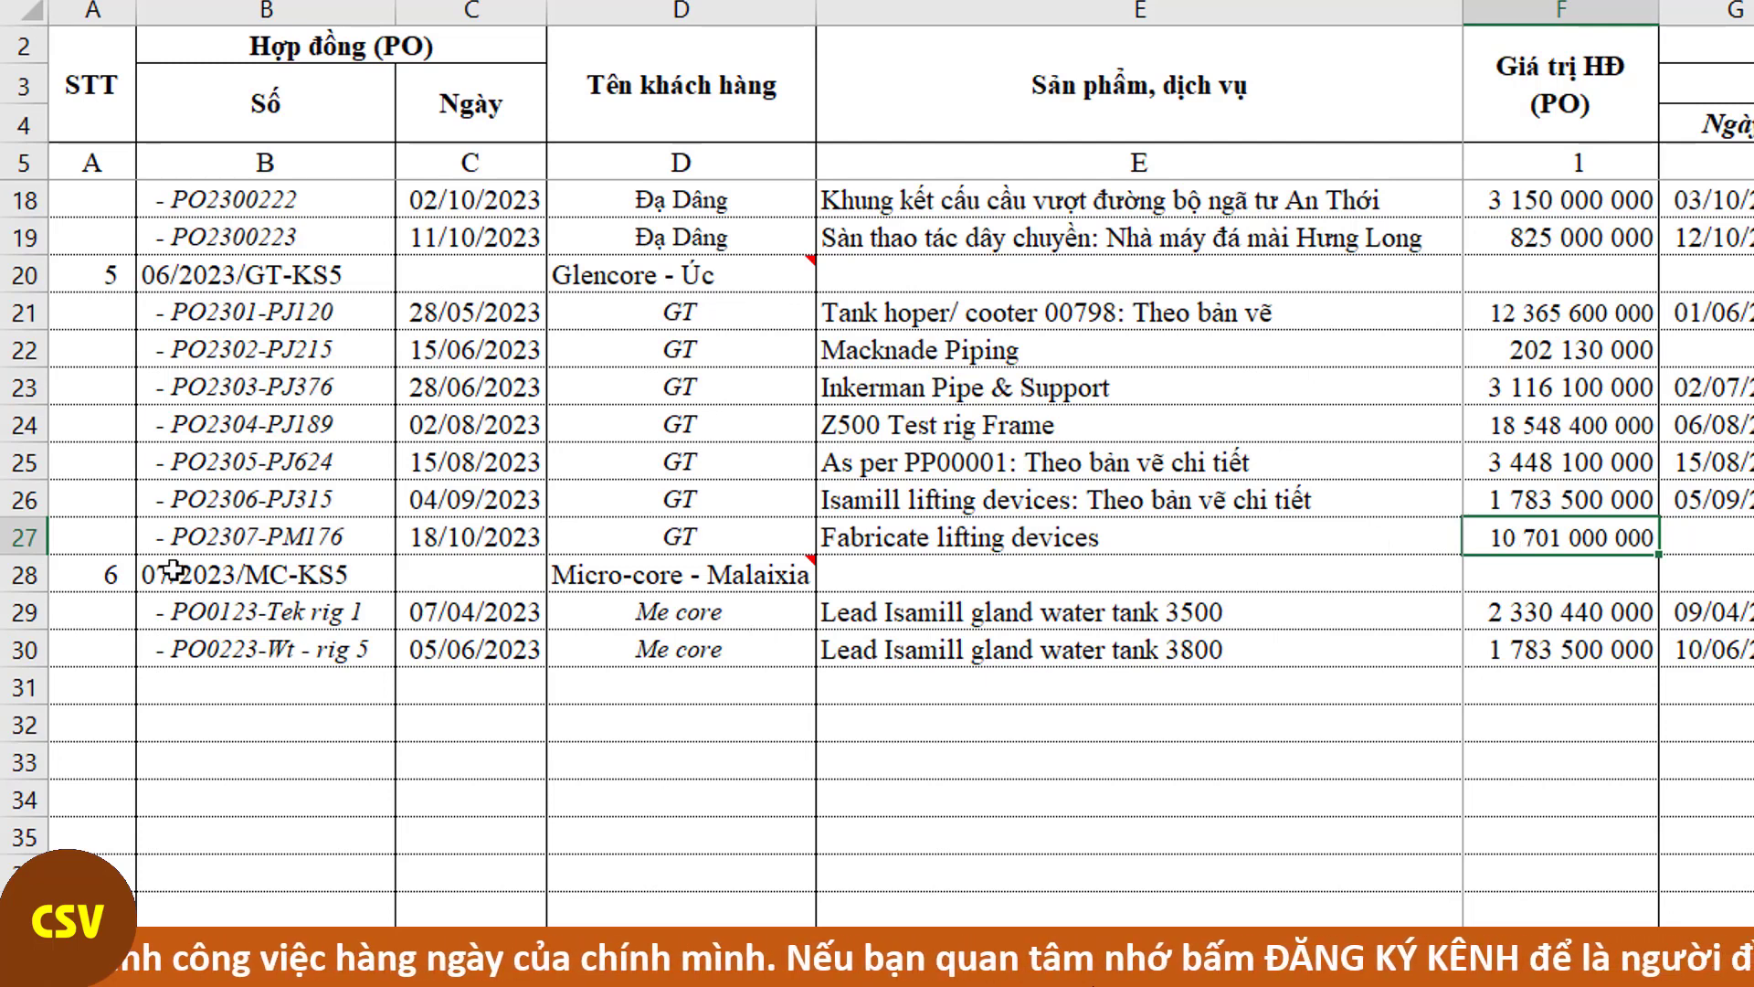
pyautogui.moveTo(107, 530); pyautogui.dragTo(1544, 532)
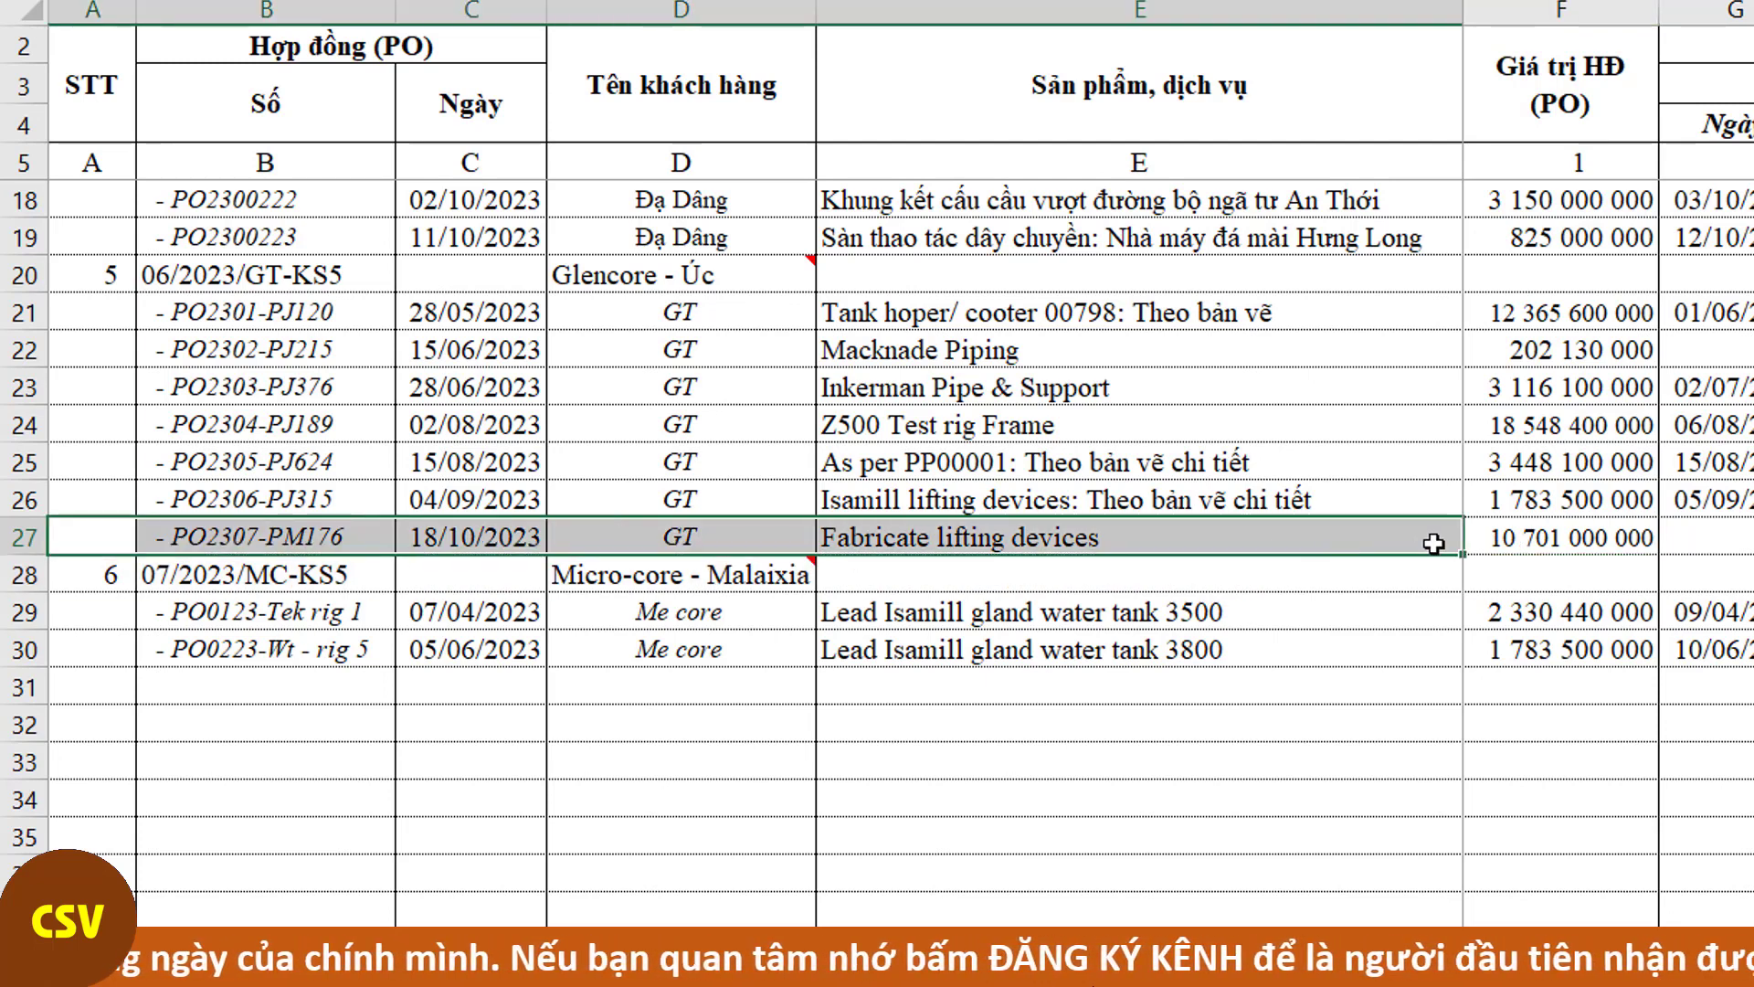
pyautogui.click(1740, 537)
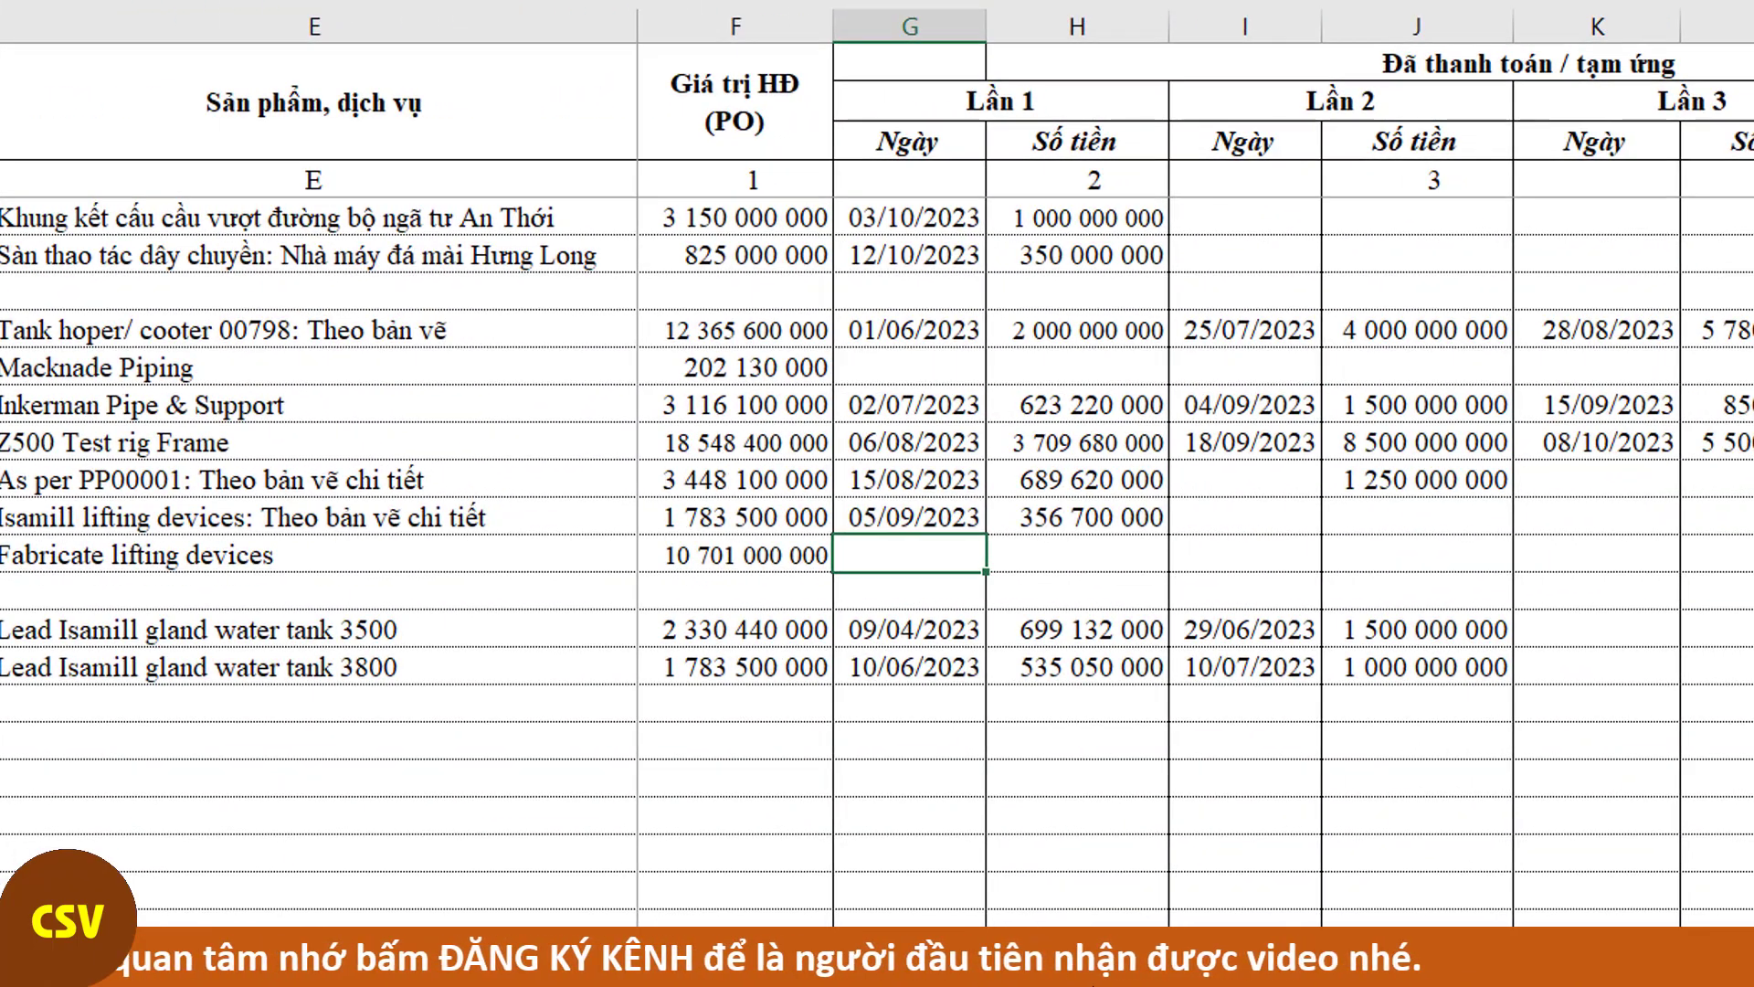
# Move along the Fabricate lifting devices row between its label, payment and plan cells
pyautogui.click(1077, 553)
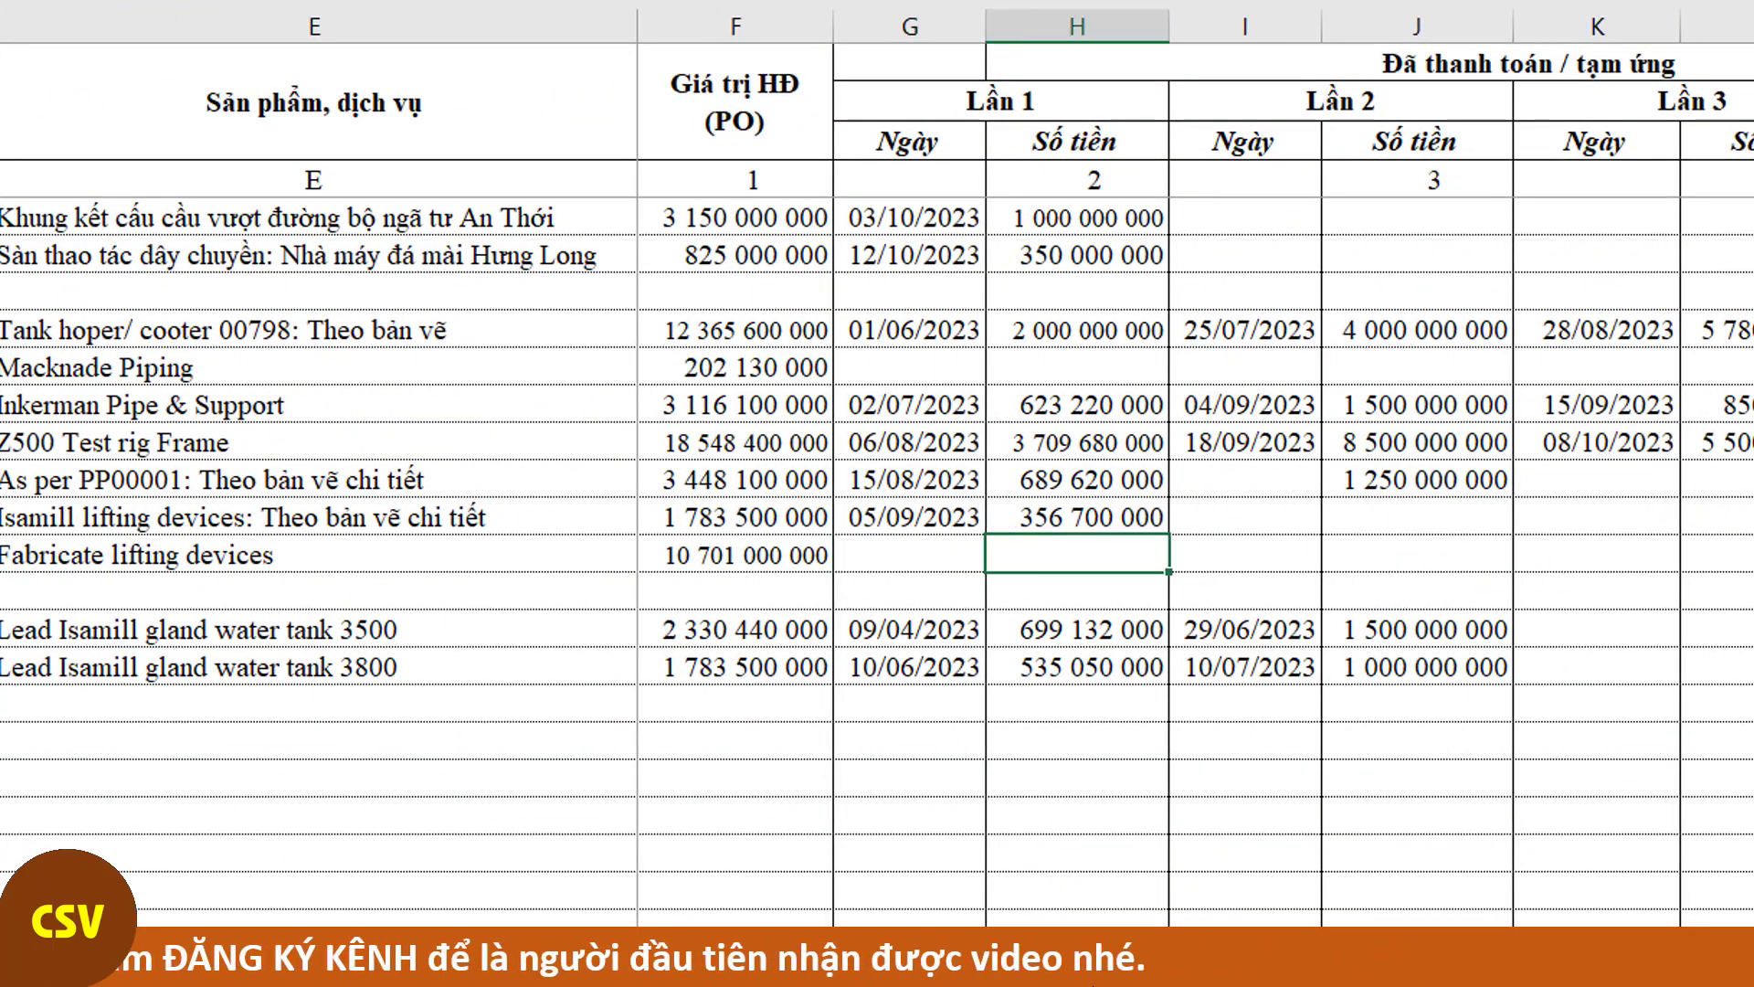
pyautogui.press('Right')
pyautogui.press('Right')
pyautogui.press('Right')
pyautogui.press('Right')
pyautogui.press('Right')
pyautogui.press('Right')
pyautogui.press('Right')
pyautogui.press('Right')
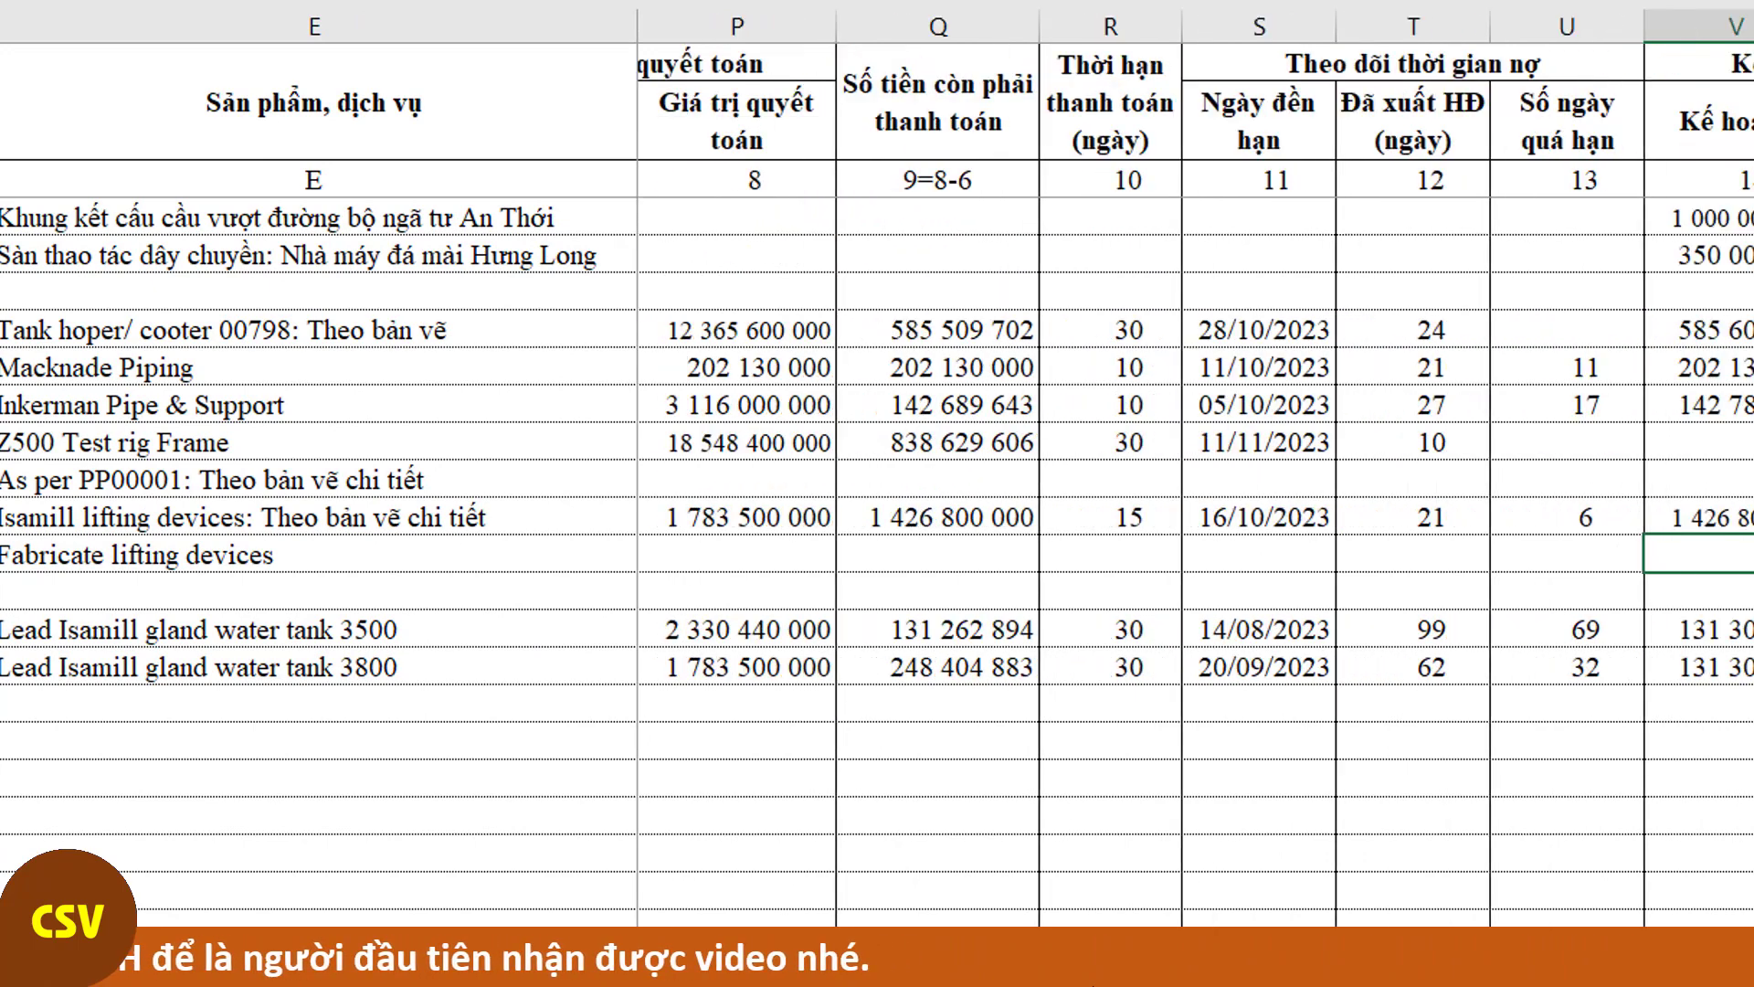
pyautogui.press('Right')
pyautogui.press('Right')
pyautogui.press('Right')
pyautogui.press('Right')
pyautogui.press('Right')
pyautogui.press('Left')
pyautogui.press('Left')
pyautogui.press('Left')
pyautogui.press('Left')
pyautogui.press('Left')
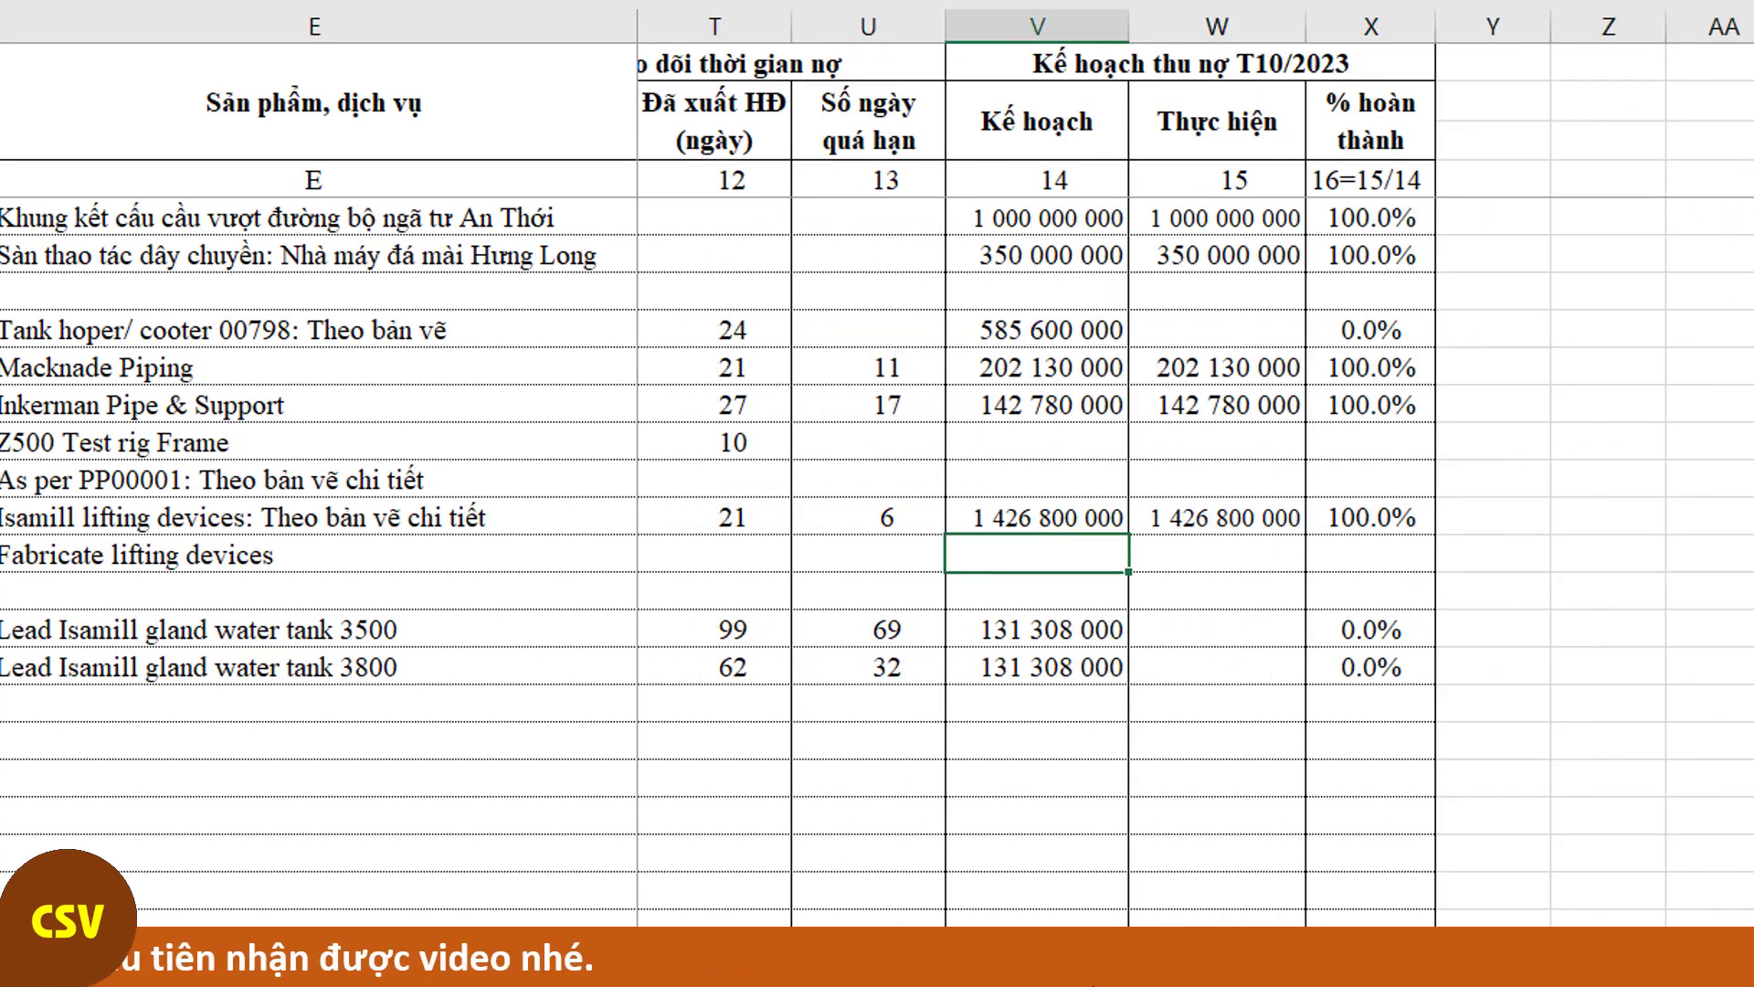
pyautogui.press('Left')
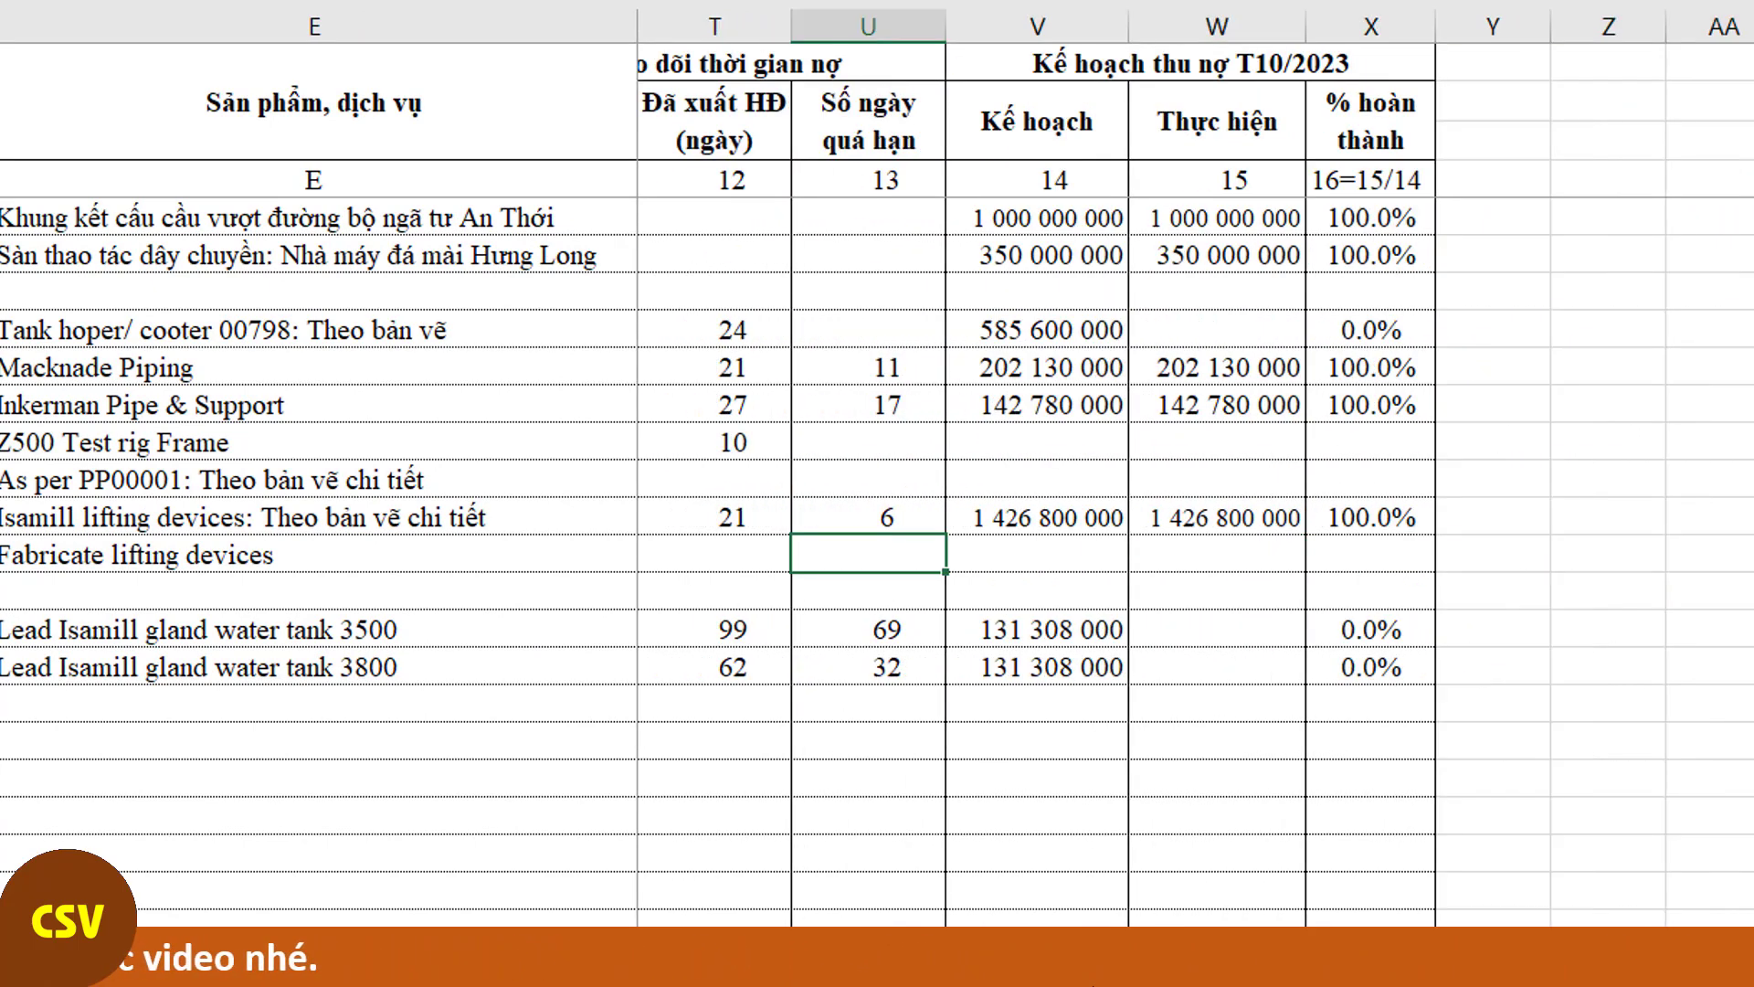
pyautogui.press('Left')
pyautogui.press('Left')
pyautogui.press('Left')
pyautogui.press('Left')
pyautogui.press('Left')
pyautogui.press('Left')
pyautogui.press('Left')
pyautogui.press('Left')
pyautogui.press('Left')
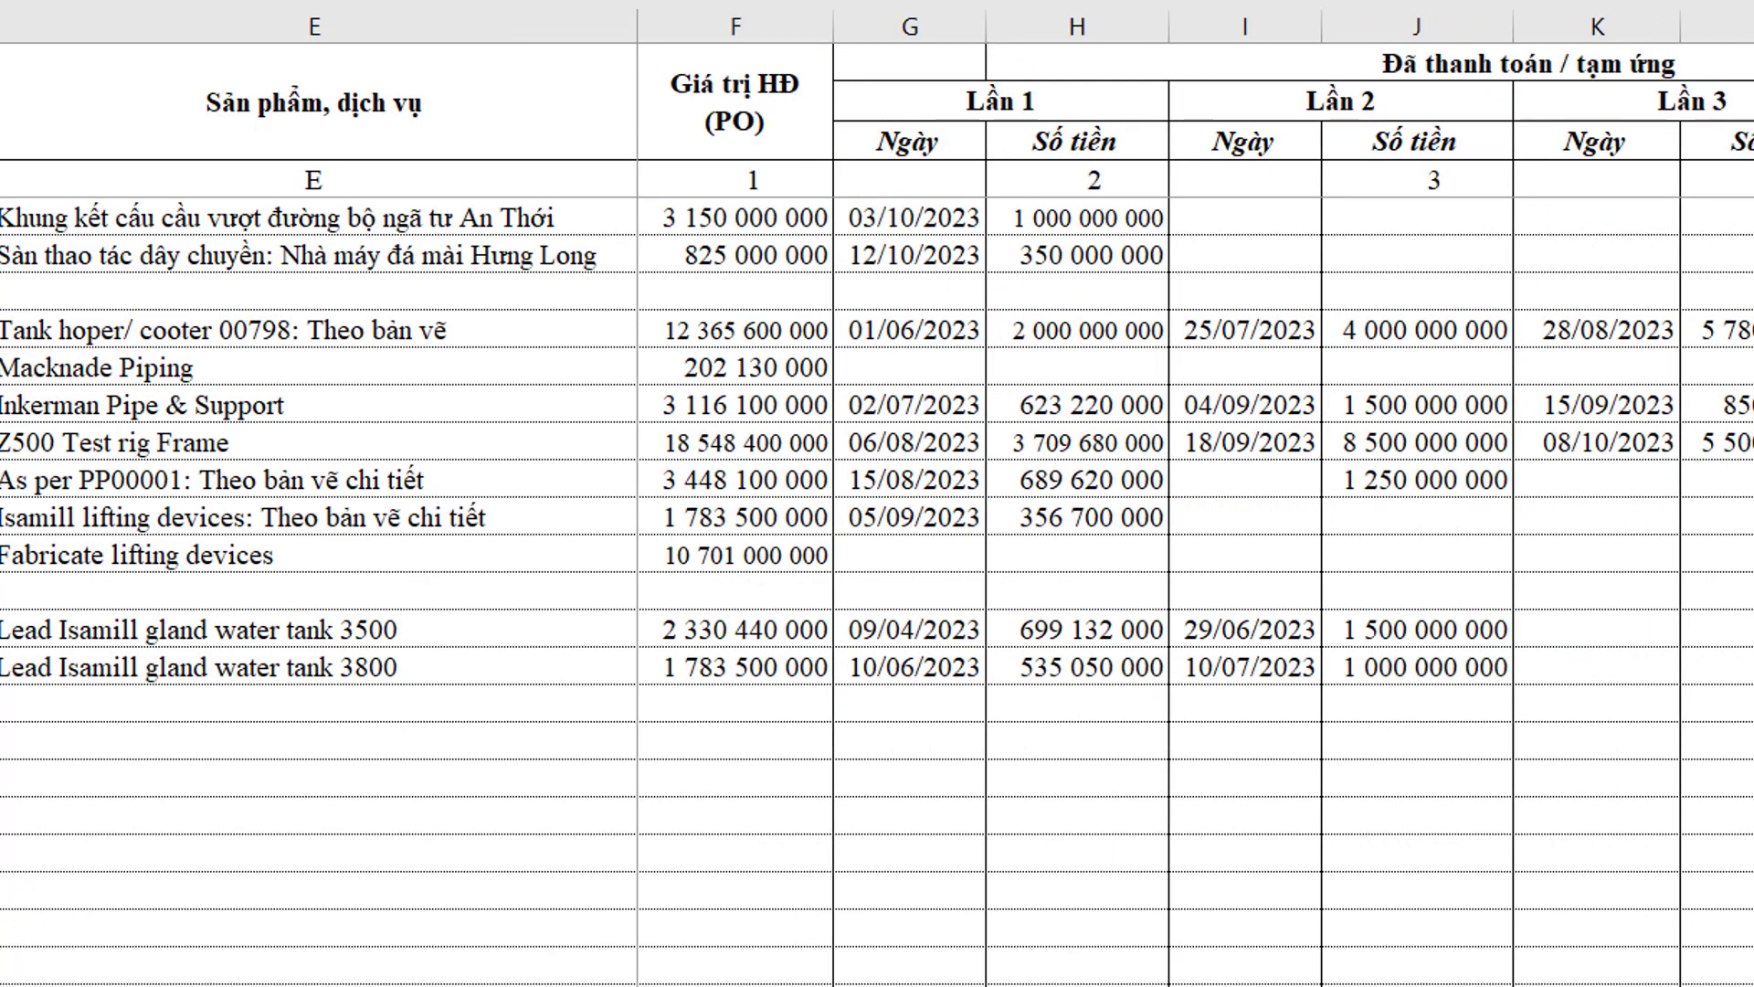
pyautogui.press('Left')
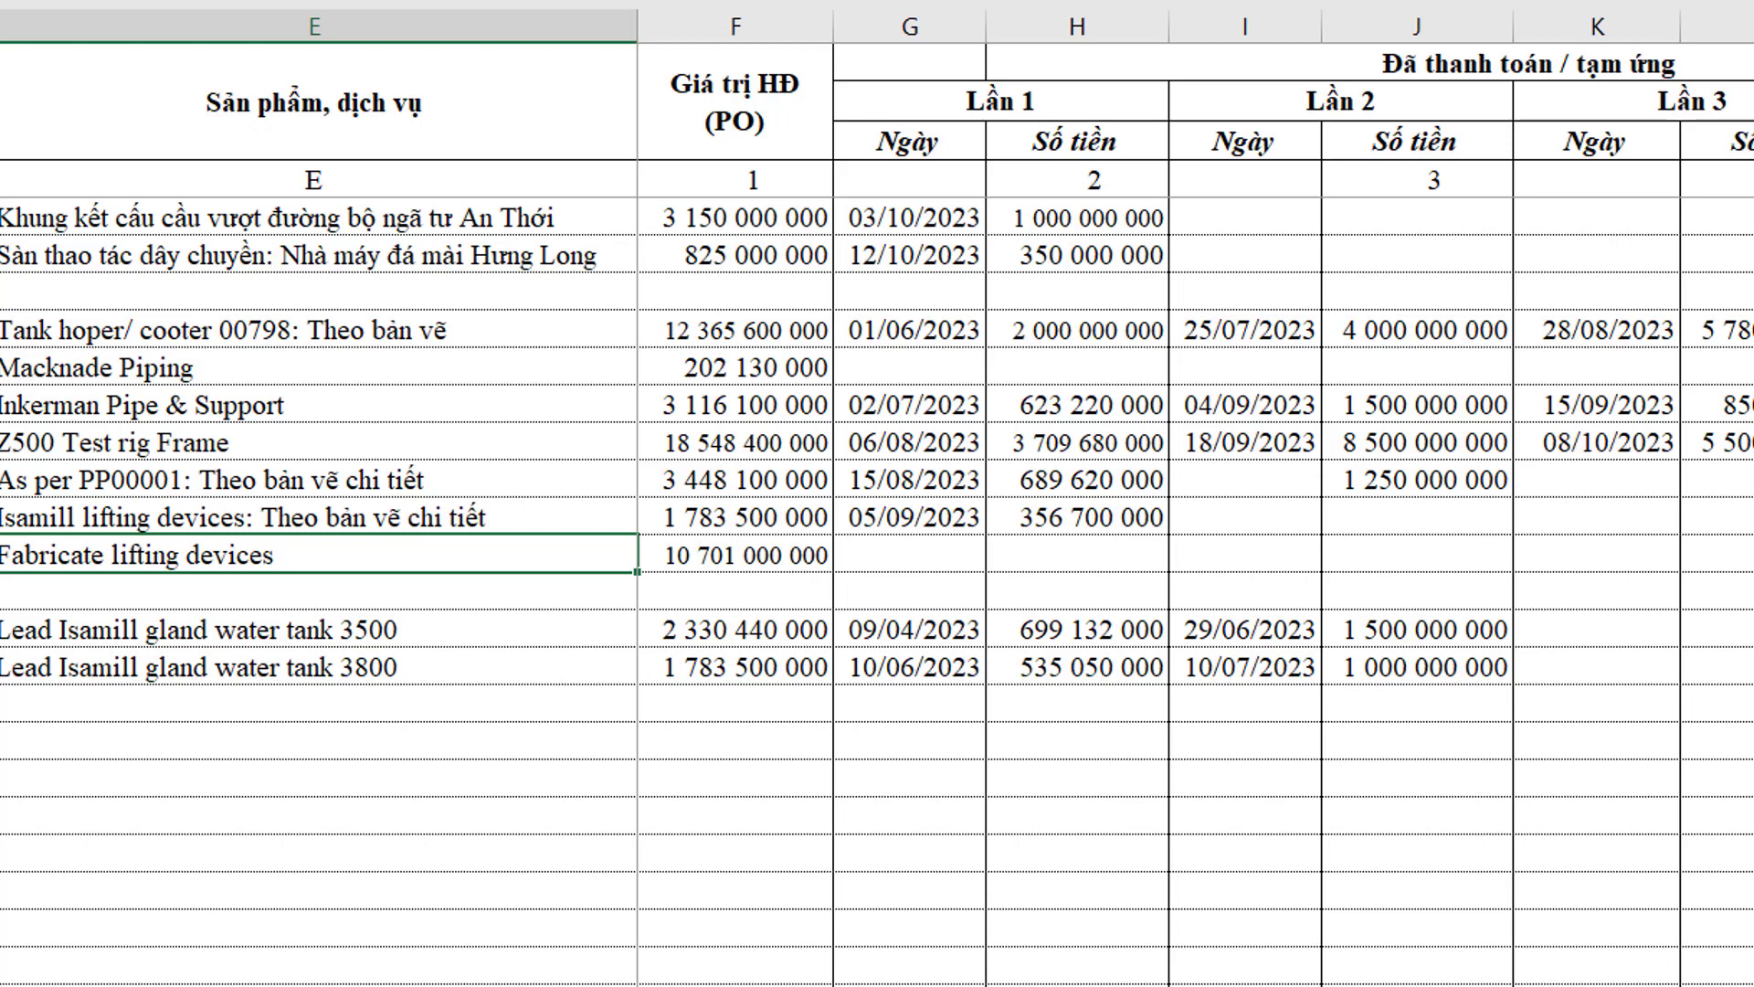
pyautogui.press('Left')
pyautogui.press('Right')
pyautogui.press('Right')
pyautogui.press('Right')
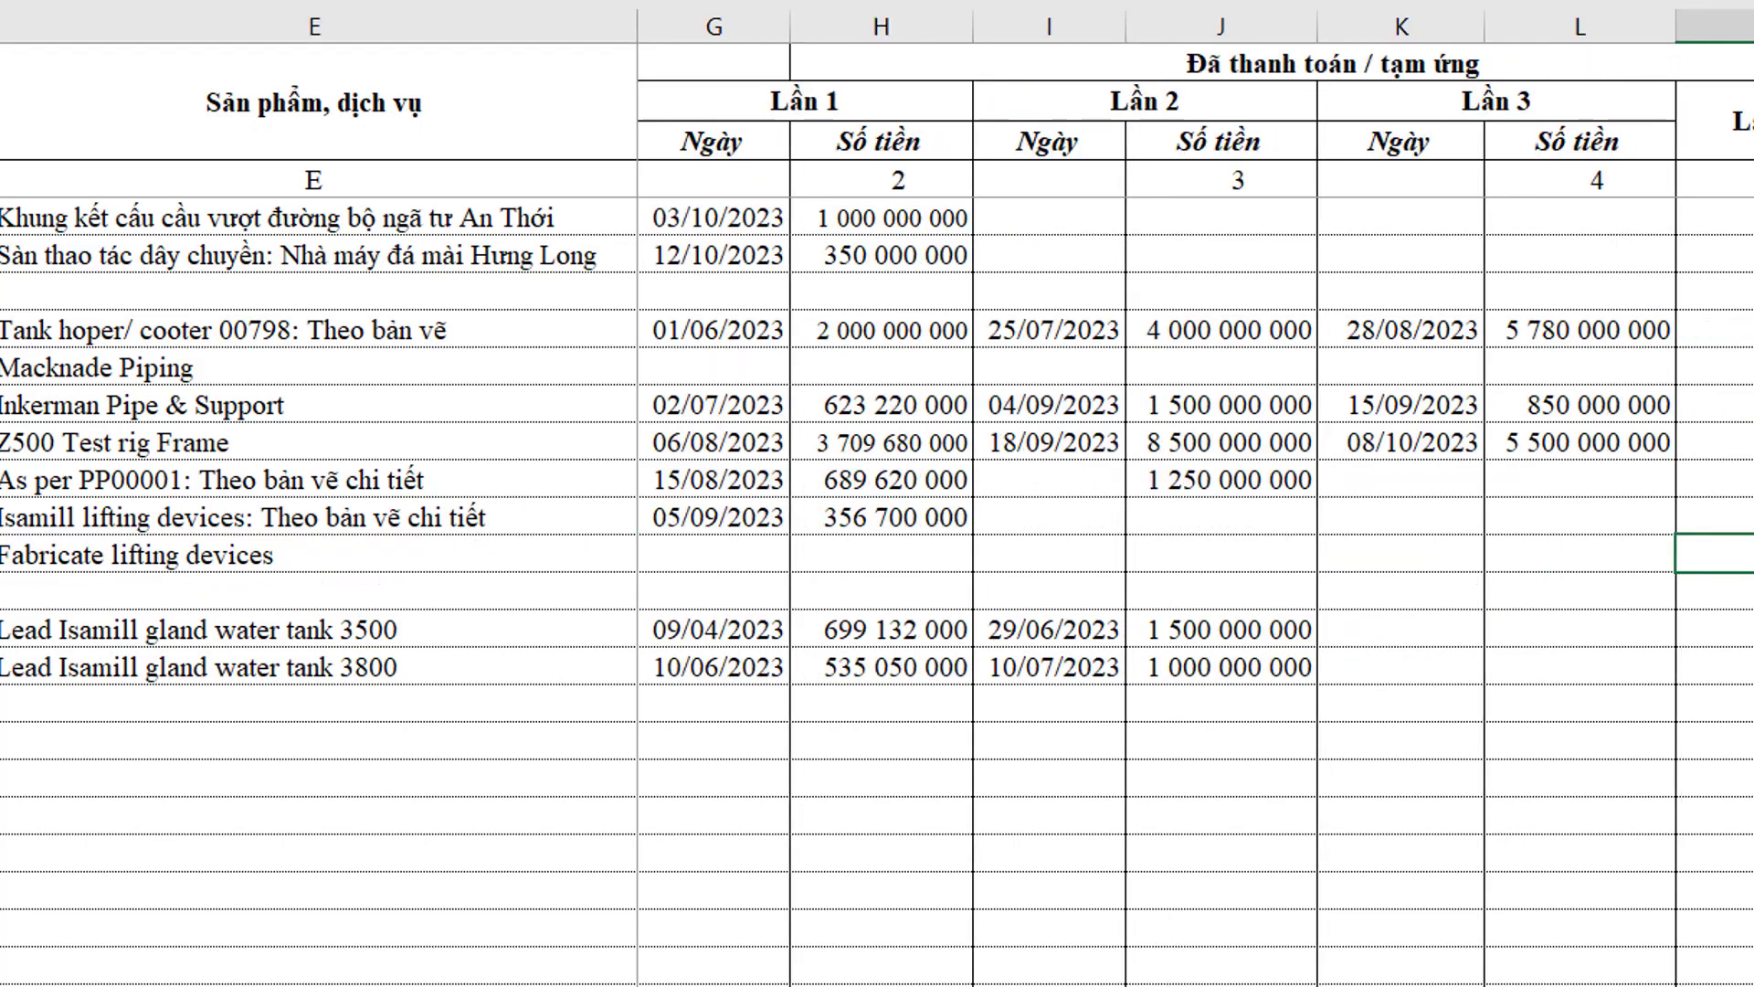
pyautogui.press('Right')
pyautogui.press('Left')
pyautogui.press('Left')
pyautogui.press('Left')
pyautogui.hotkey('ctrl', 'shift', '0')
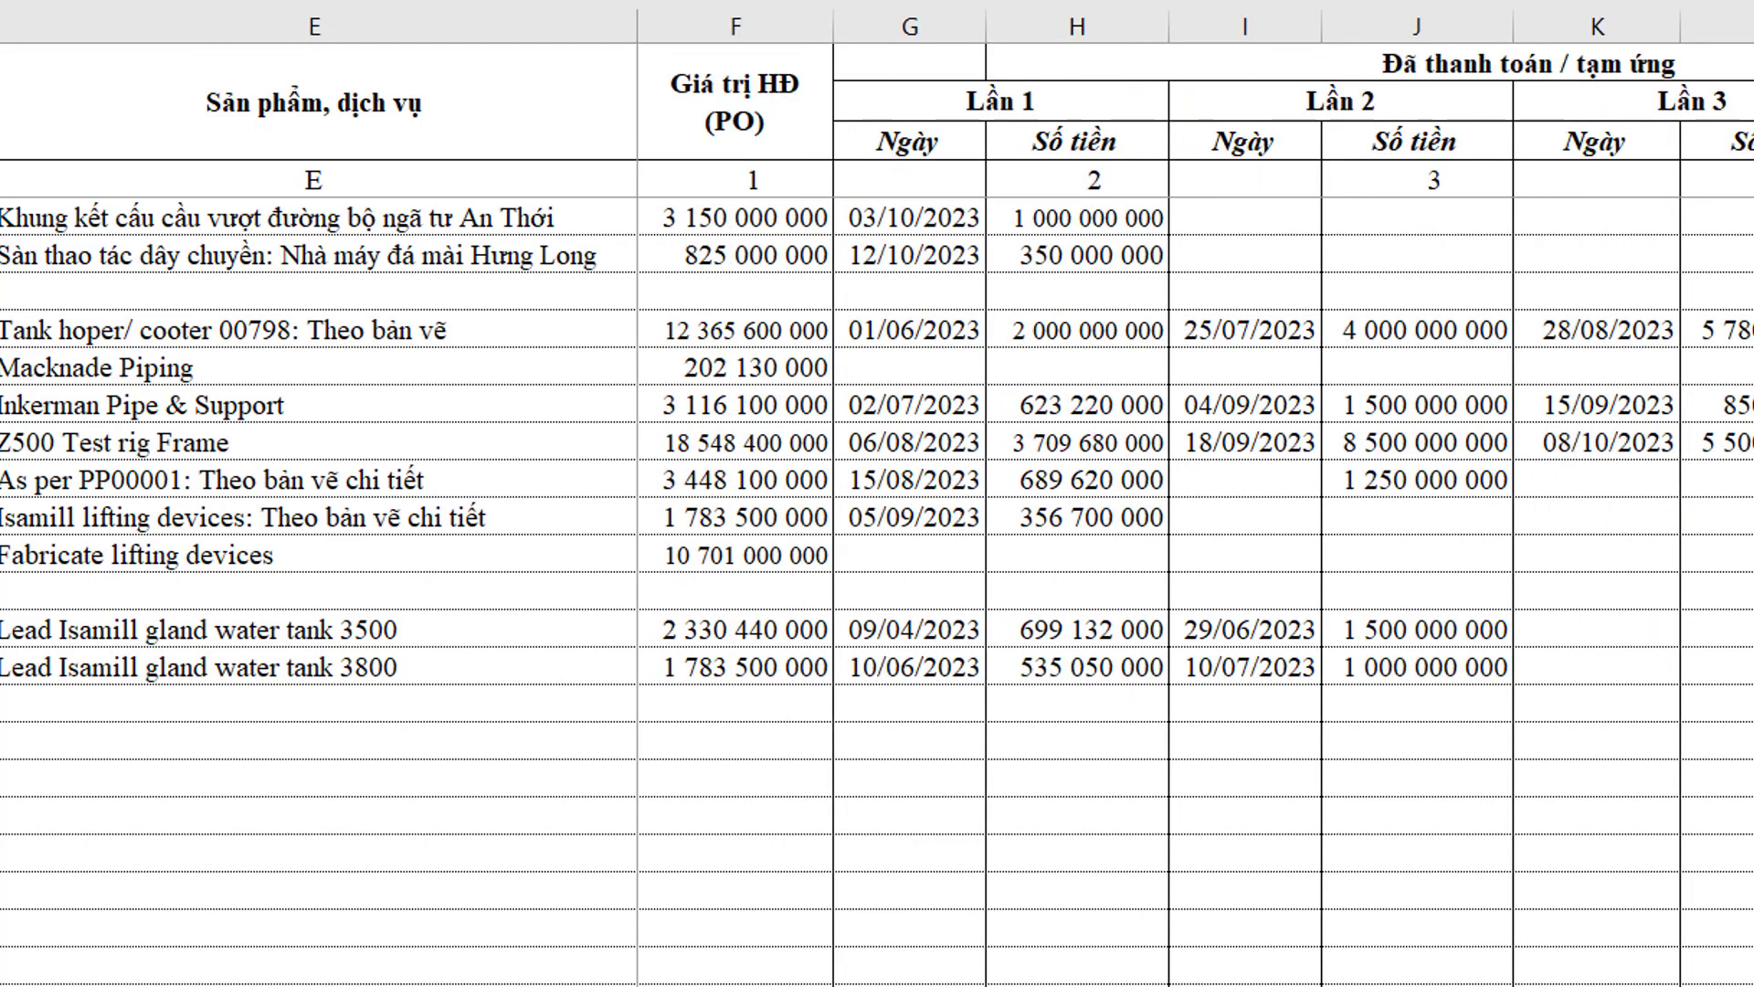
pyautogui.press('Right')
pyautogui.press('Right')
pyautogui.press('Right')
pyautogui.press('Right')
pyautogui.press('Right')
pyautogui.press('Right')
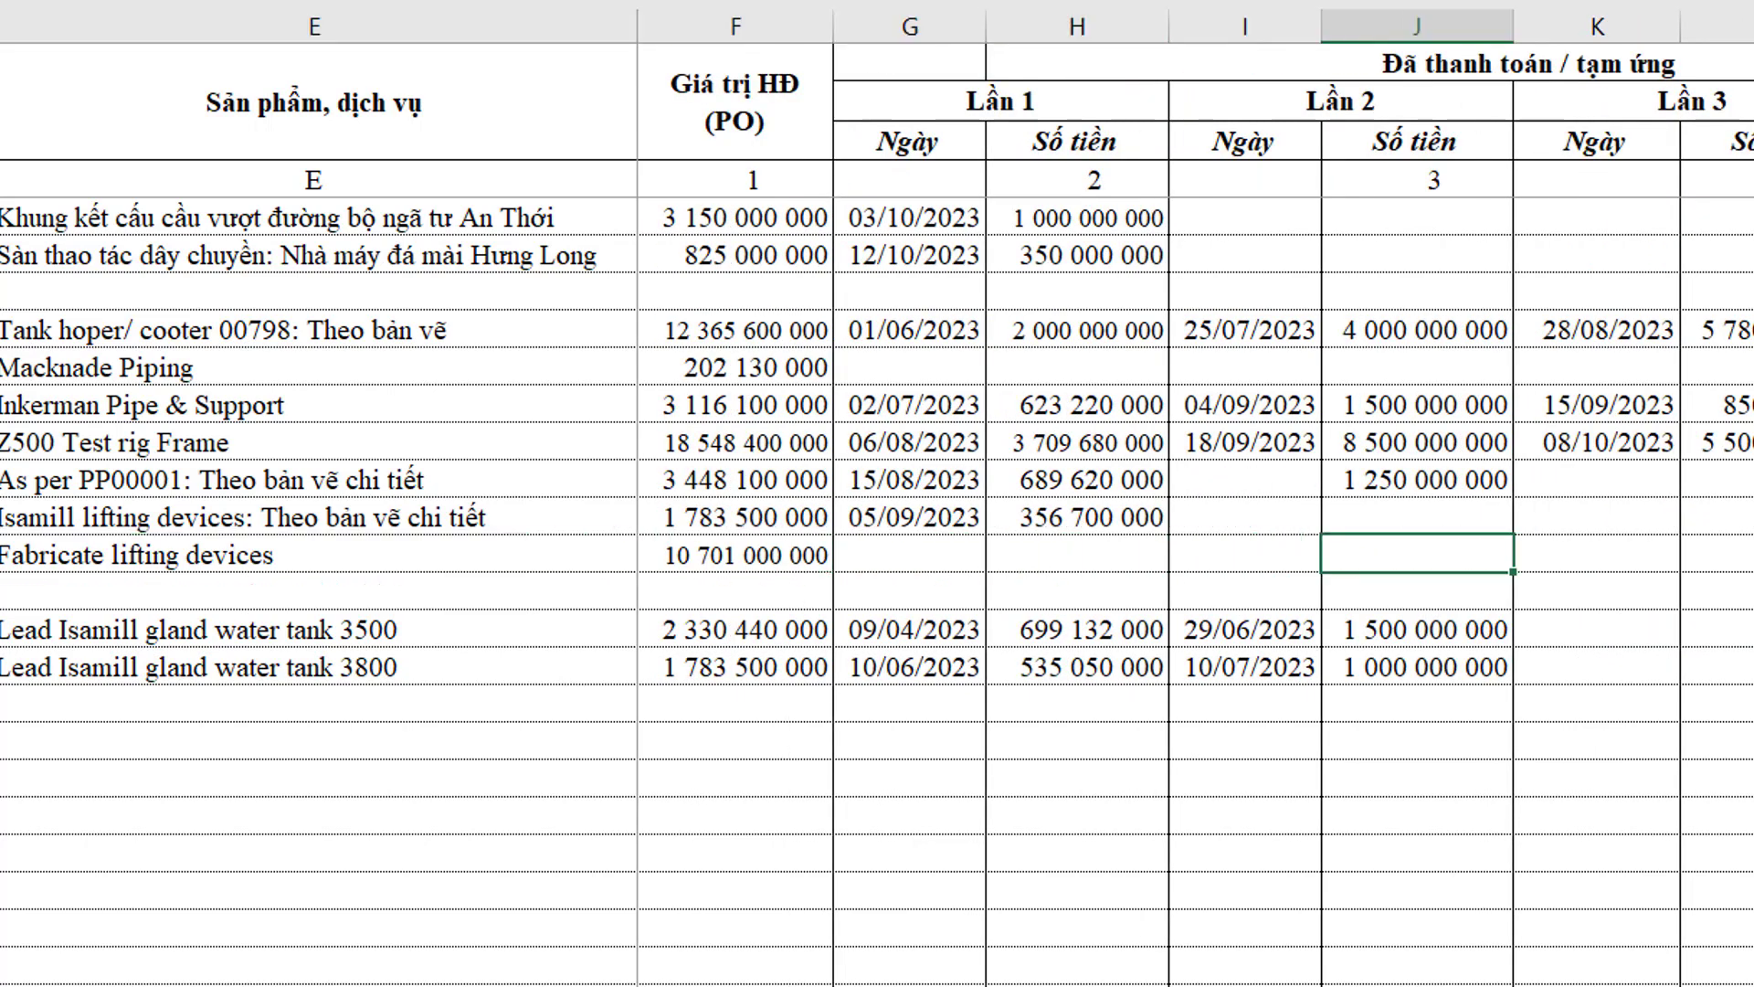
pyautogui.press('Right')
pyautogui.press('Right')
pyautogui.press('Right')
pyautogui.press('Right')
pyautogui.press('Right')
pyautogui.press('Right')
pyautogui.press('Right')
pyautogui.press('Right')
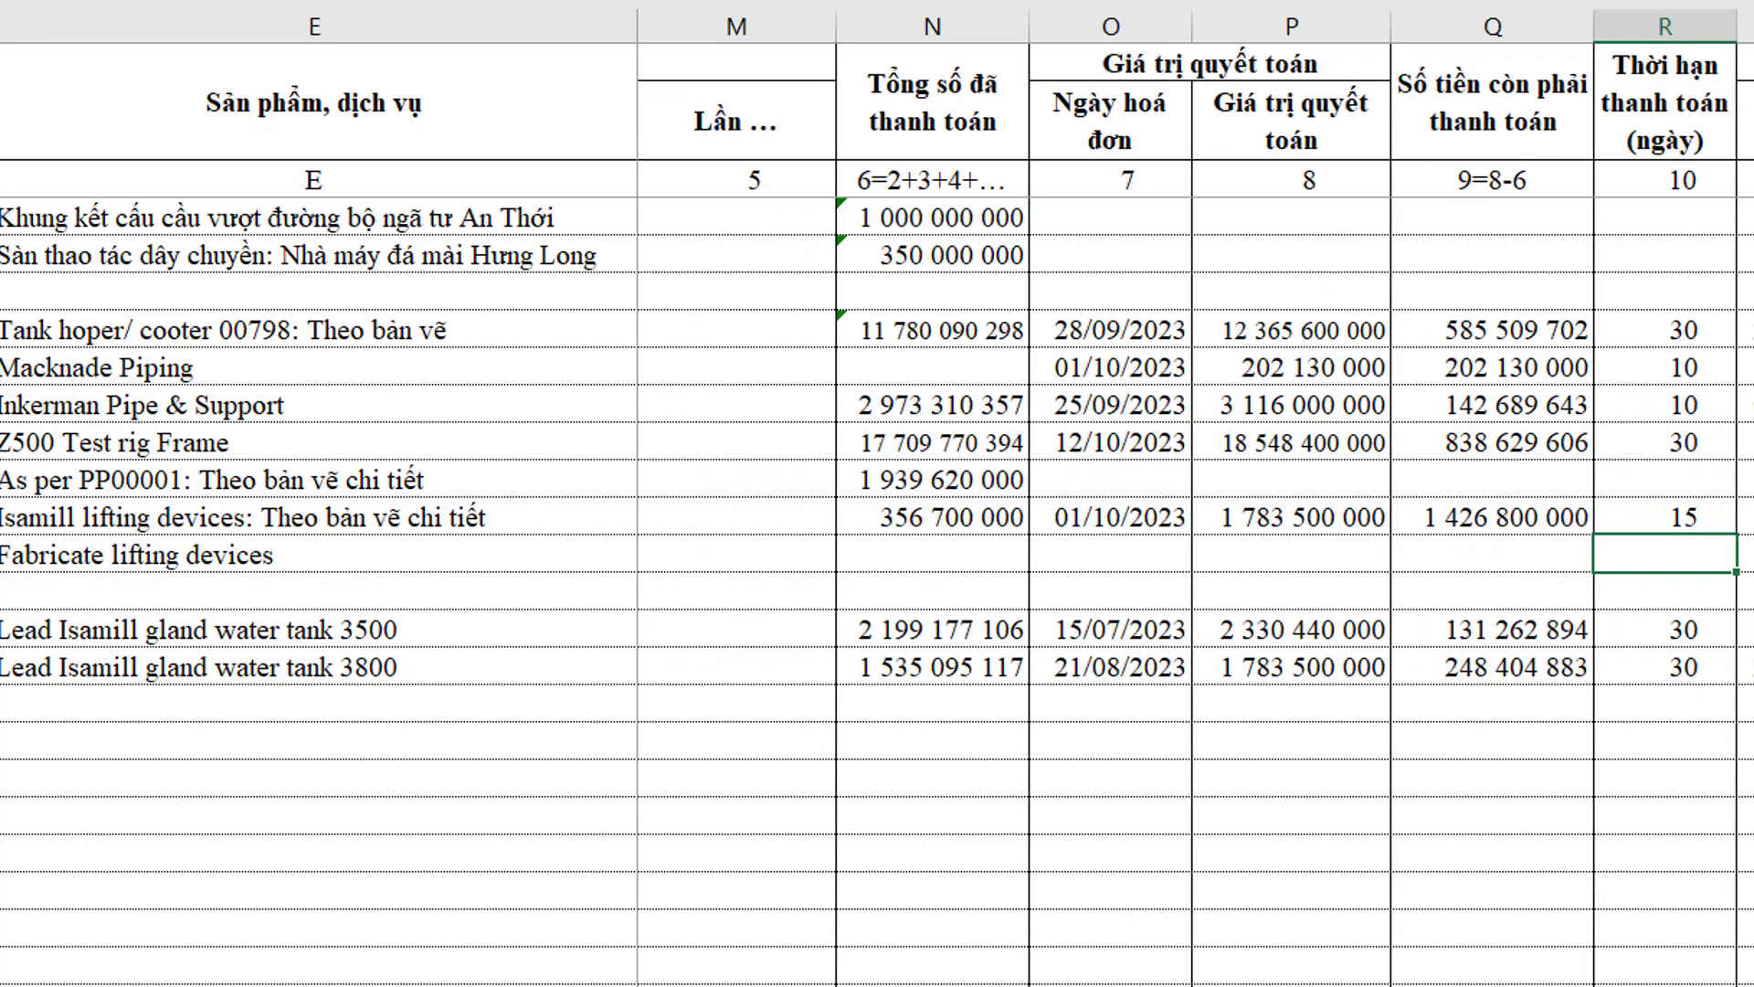
pyautogui.press('Right')
pyautogui.press('Right')
pyautogui.press('Right')
pyautogui.press('Right')
pyautogui.press('Right')
pyautogui.press('Right')
pyautogui.press('Right')
pyautogui.press('Right')
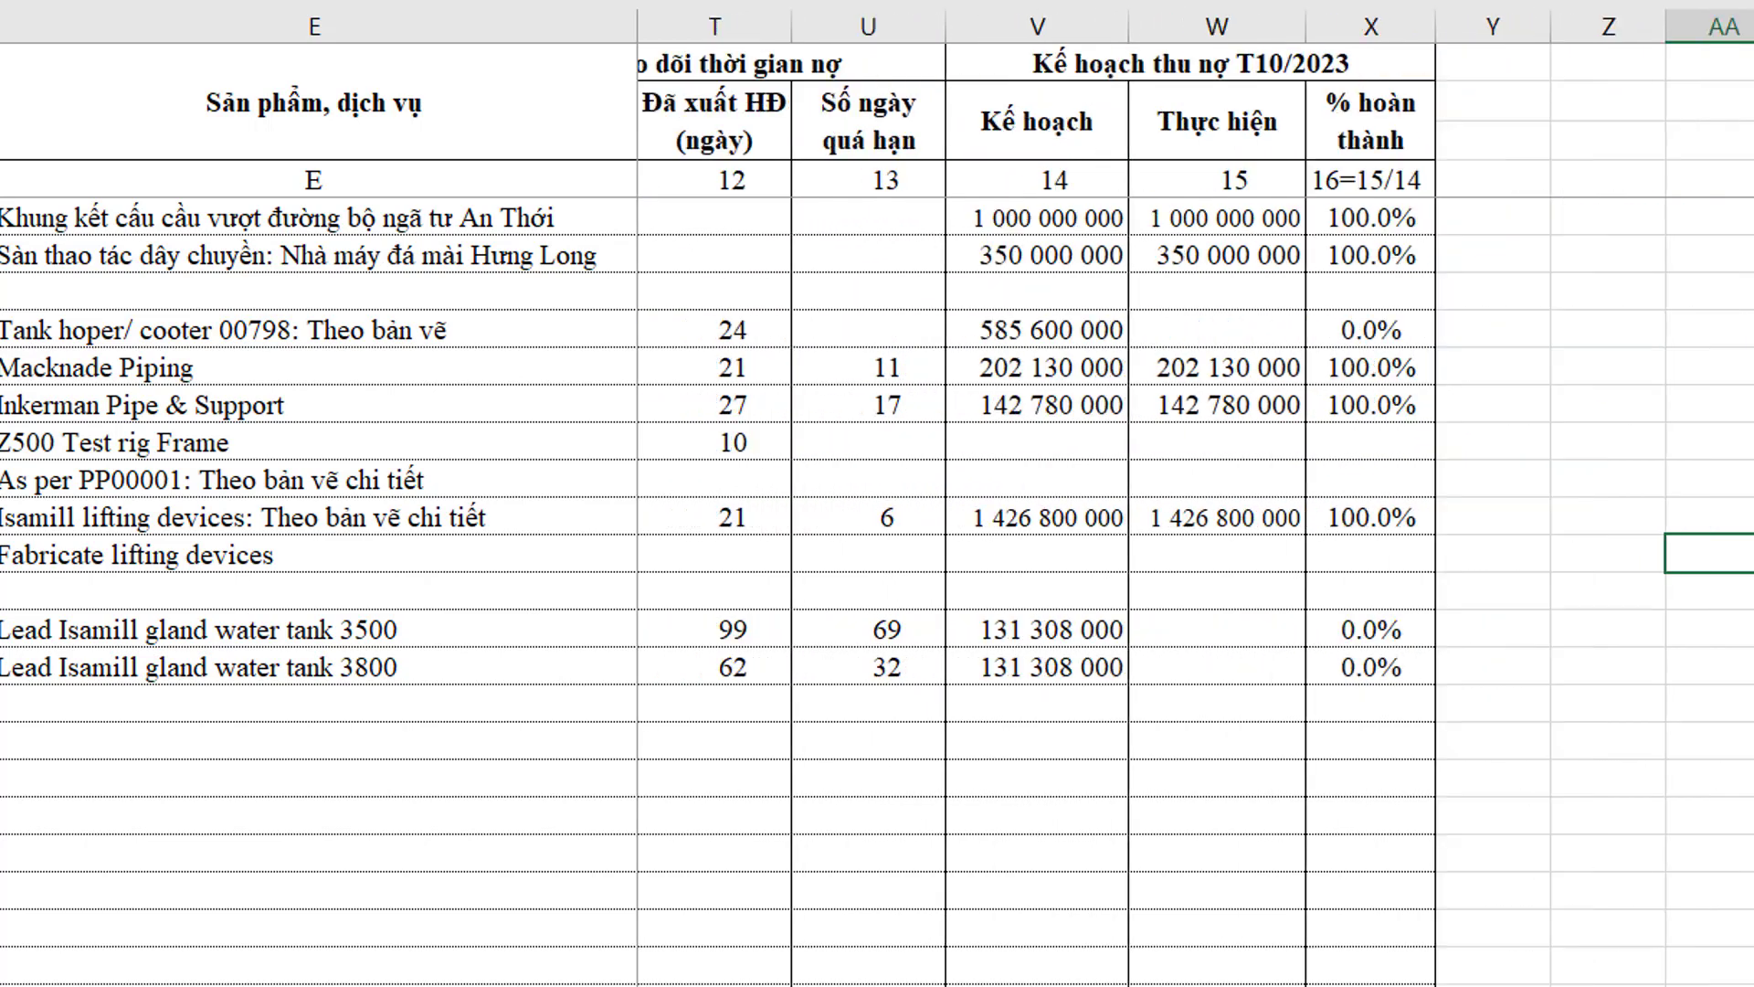
pyautogui.press('Left')
pyautogui.press('Left')
pyautogui.press('Left')
pyautogui.press('Left')
pyautogui.press('Left')
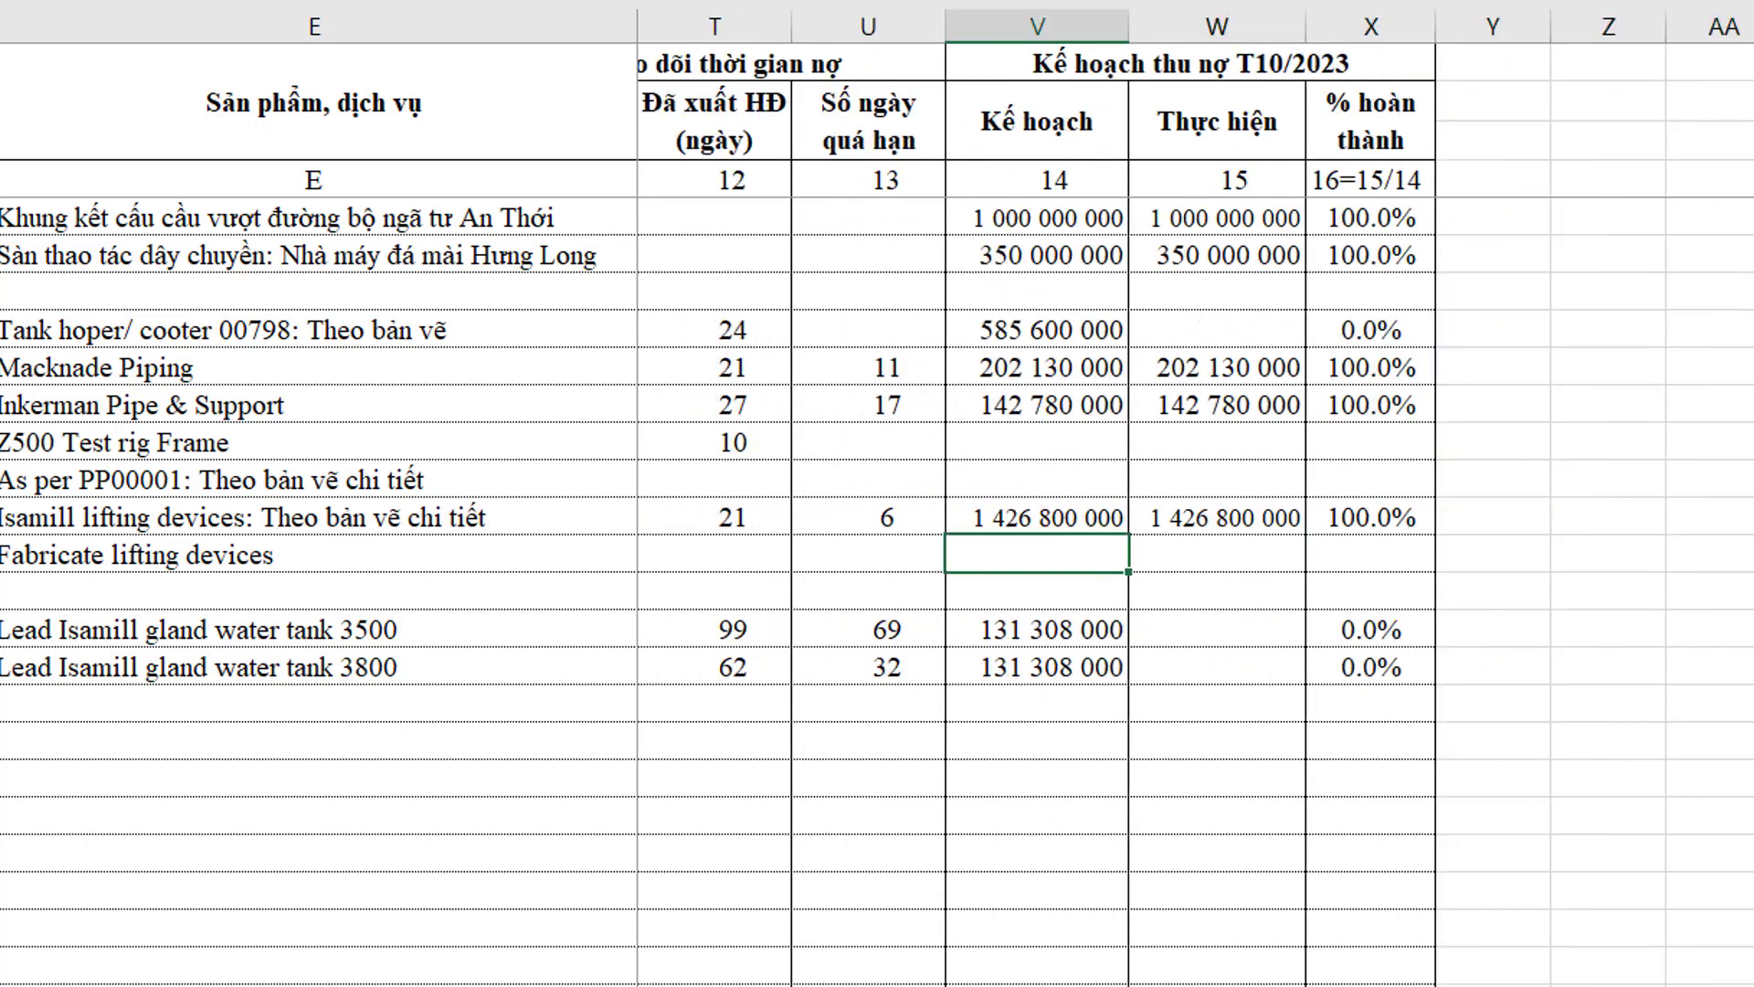
pyautogui.write('=')
pyautogui.press('Left')
pyautogui.press('Left')
pyautogui.press('Left')
pyautogui.press('Left')
pyautogui.press('Left')
pyautogui.press('Left')
pyautogui.press('Left')
pyautogui.press('Left')
pyautogui.press('Left')
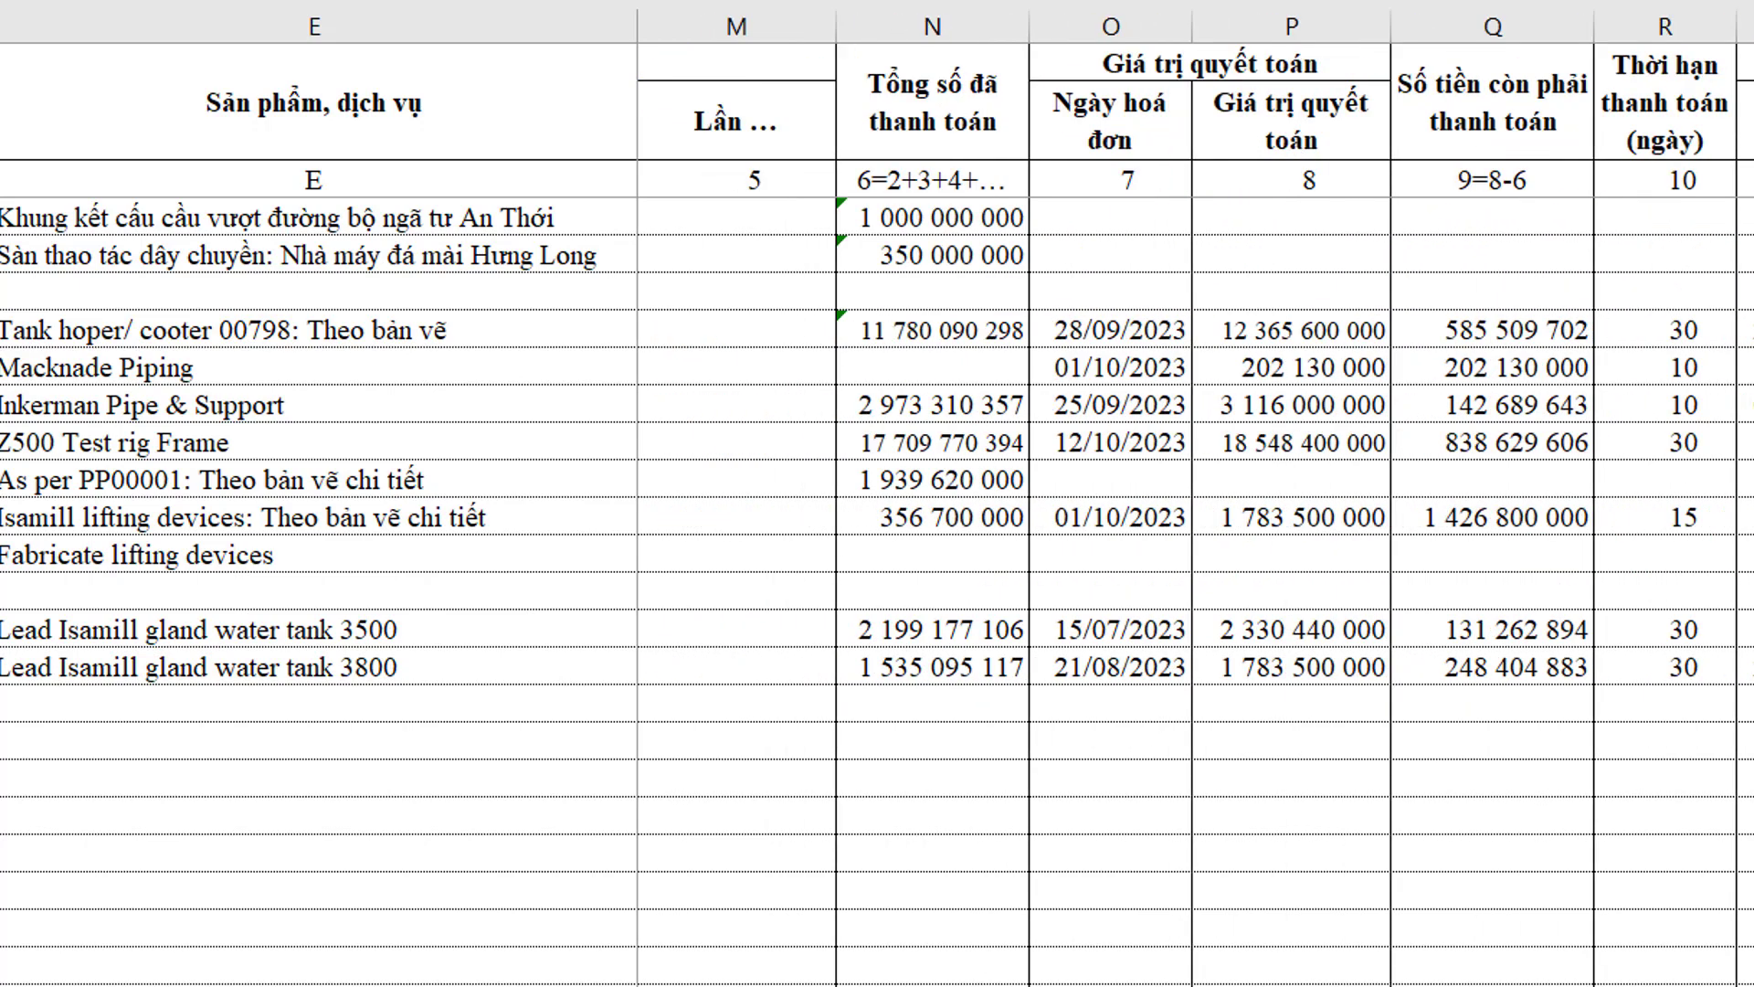
pyautogui.press('Left')
pyautogui.press('Left')
pyautogui.press('Left')
pyautogui.press('Left')
pyautogui.press('Left')
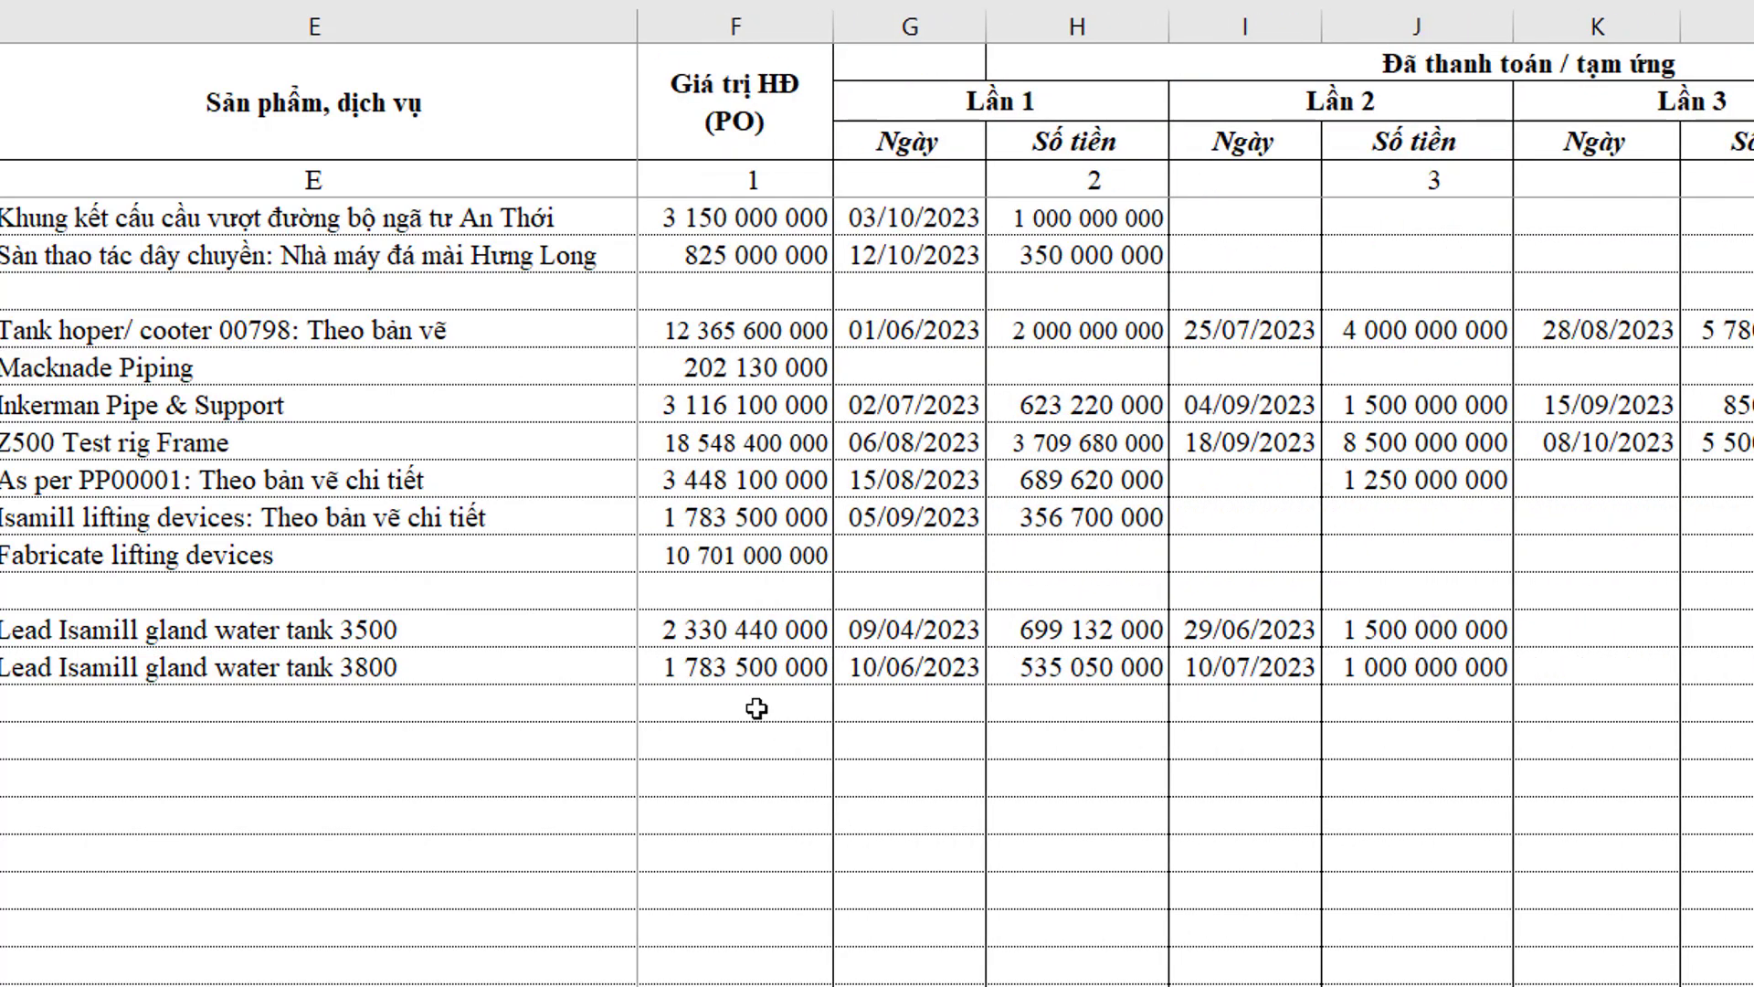
pyautogui.click(705, 559)
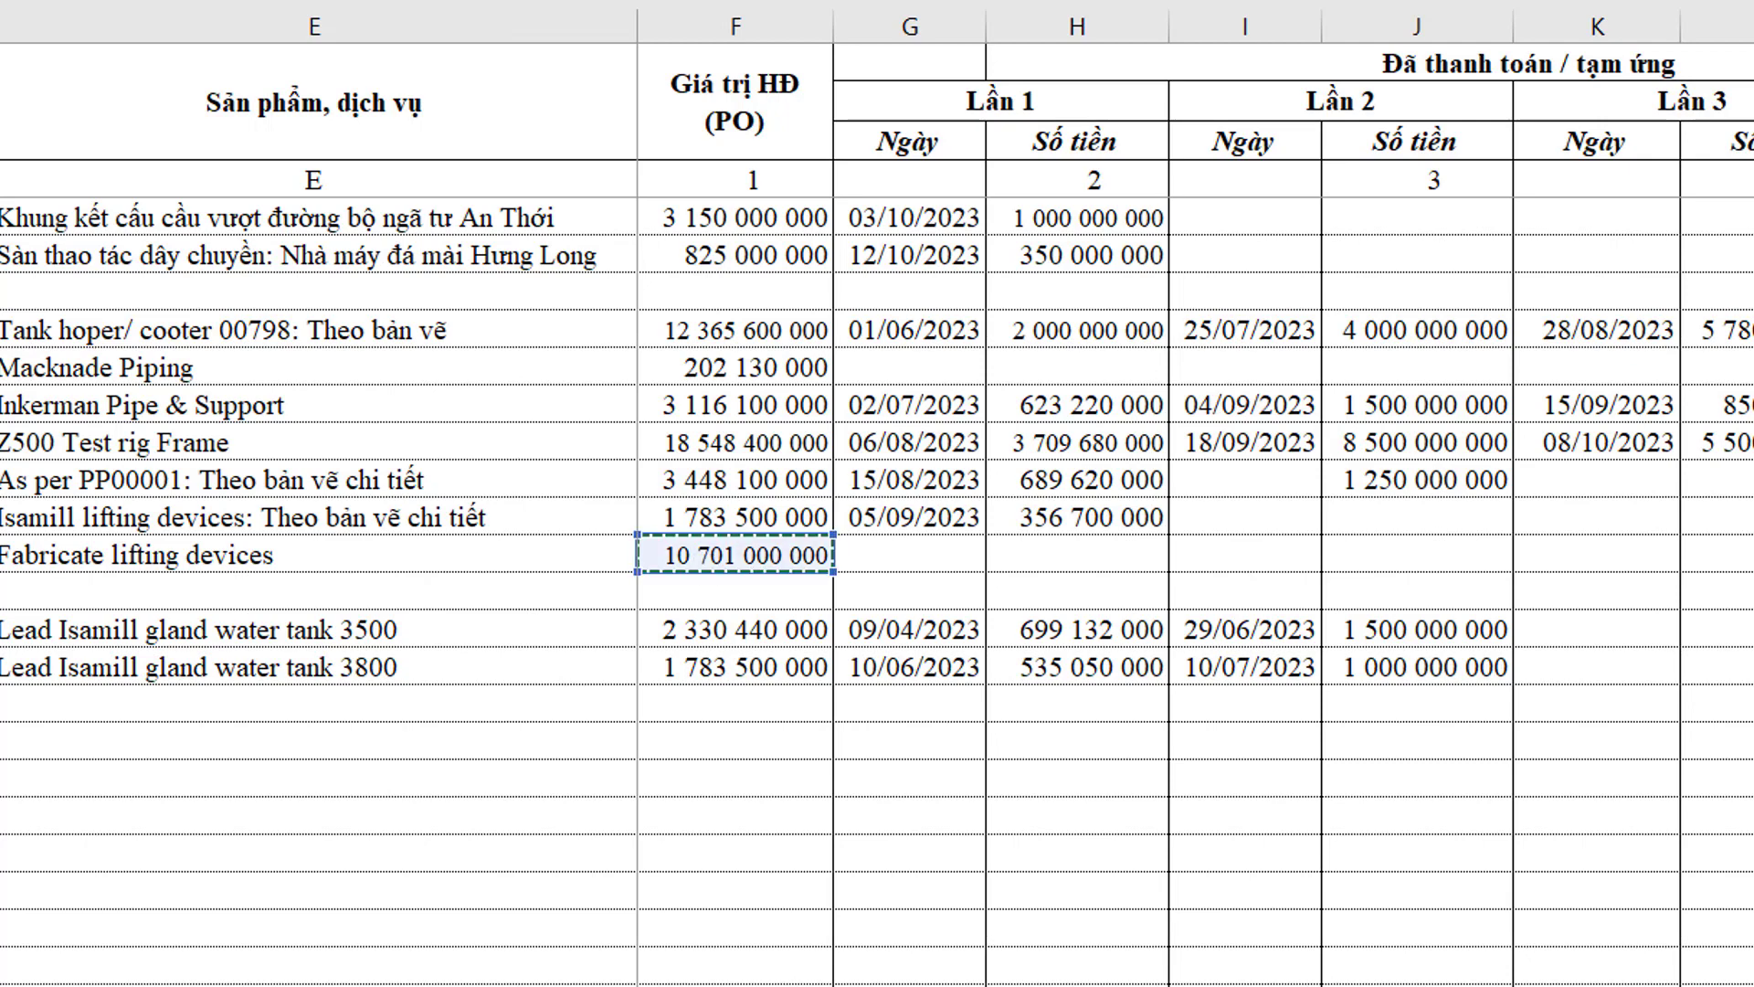
pyautogui.write('-')
pyautogui.press('Return')
pyautogui.press('Up')
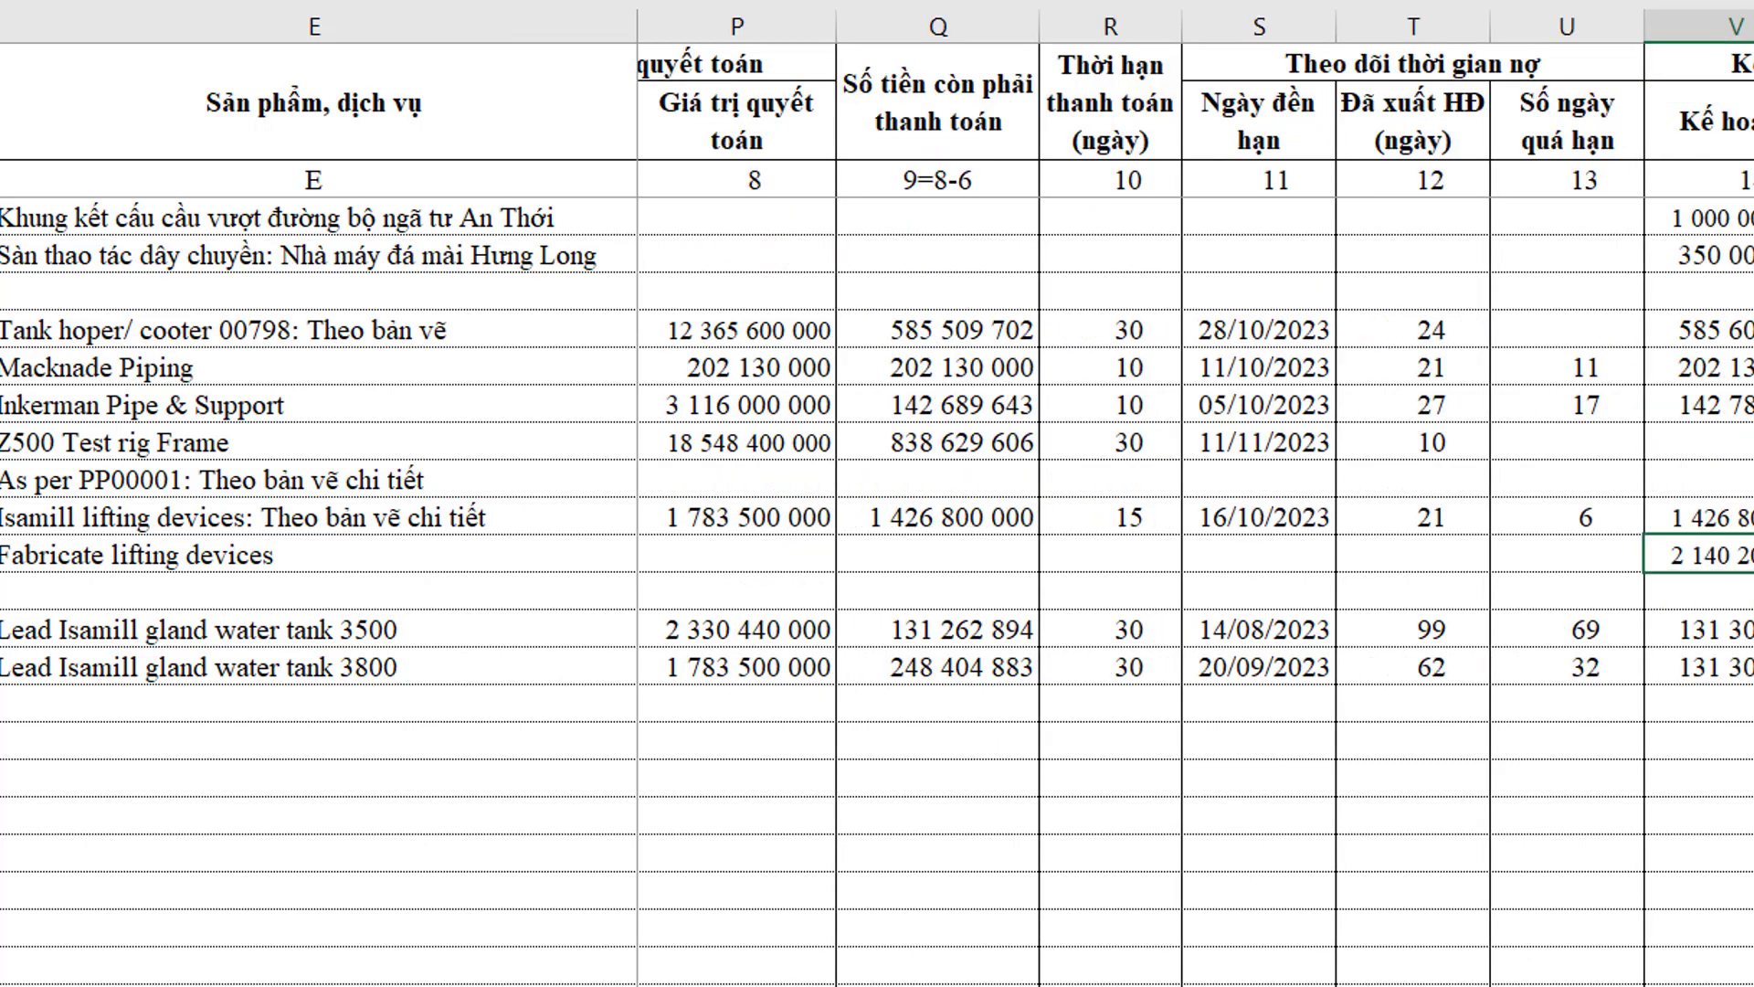
pyautogui.press('Right')
pyautogui.press('Right')
pyautogui.click(1334, 555)
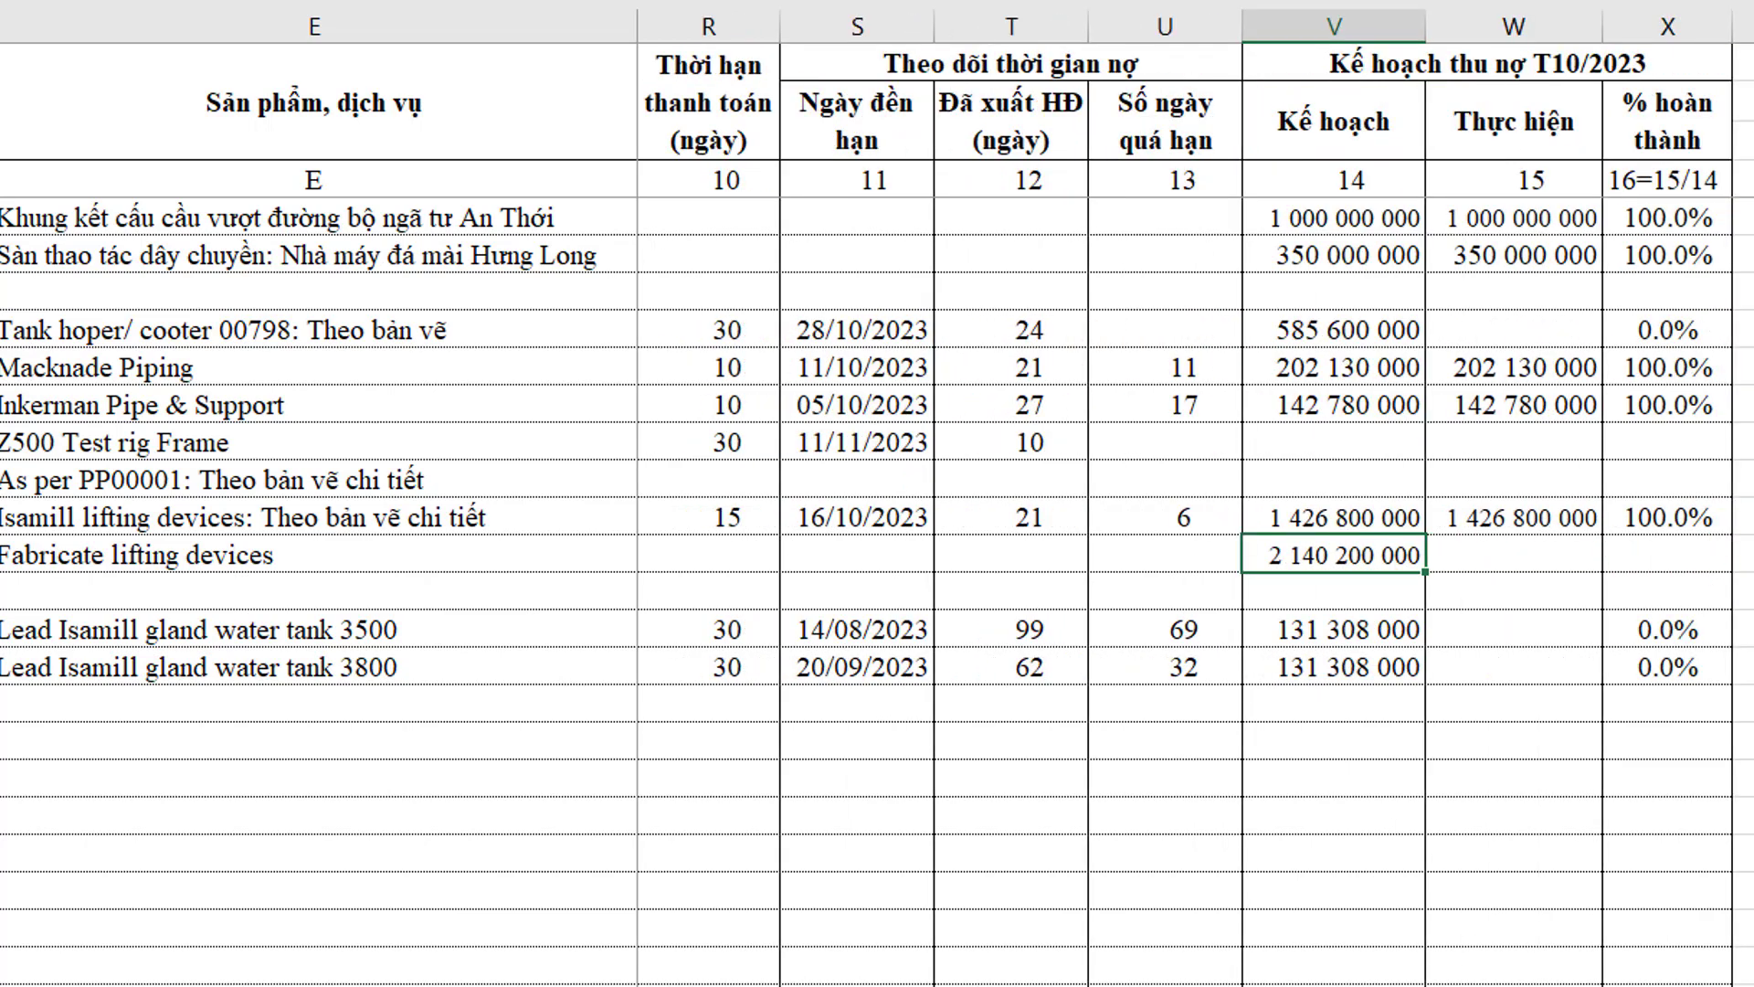
# Return left along the Fabricate lifting devices row to its first payment amount
pyautogui.press('Right')
pyautogui.press('Left')
pyautogui.press('Left')
pyautogui.press('Left')
pyautogui.press('Left')
pyautogui.press('Left')
pyautogui.press('Left')
pyautogui.press('Left')
pyautogui.press('Left')
pyautogui.press('Left')
pyautogui.press('Left')
pyautogui.press('Left')
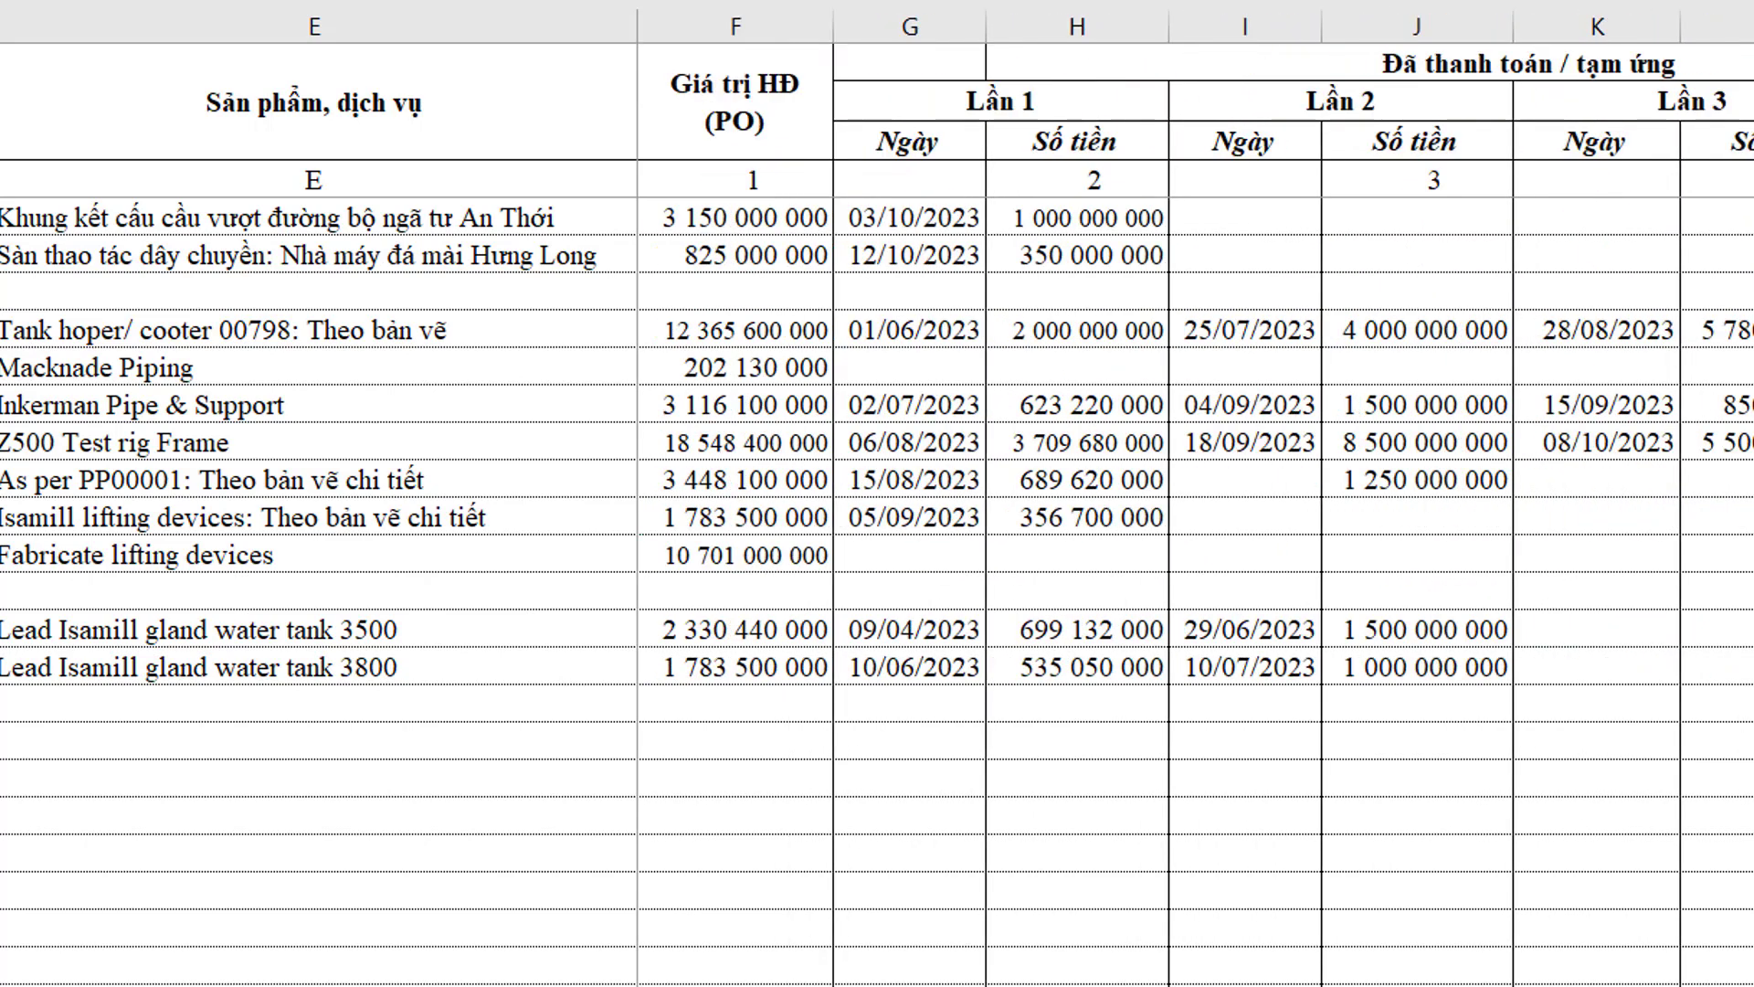
pyautogui.press('Left')
pyautogui.press('Right')
pyautogui.press('Right')
pyautogui.press('Left')
pyautogui.press('Right')
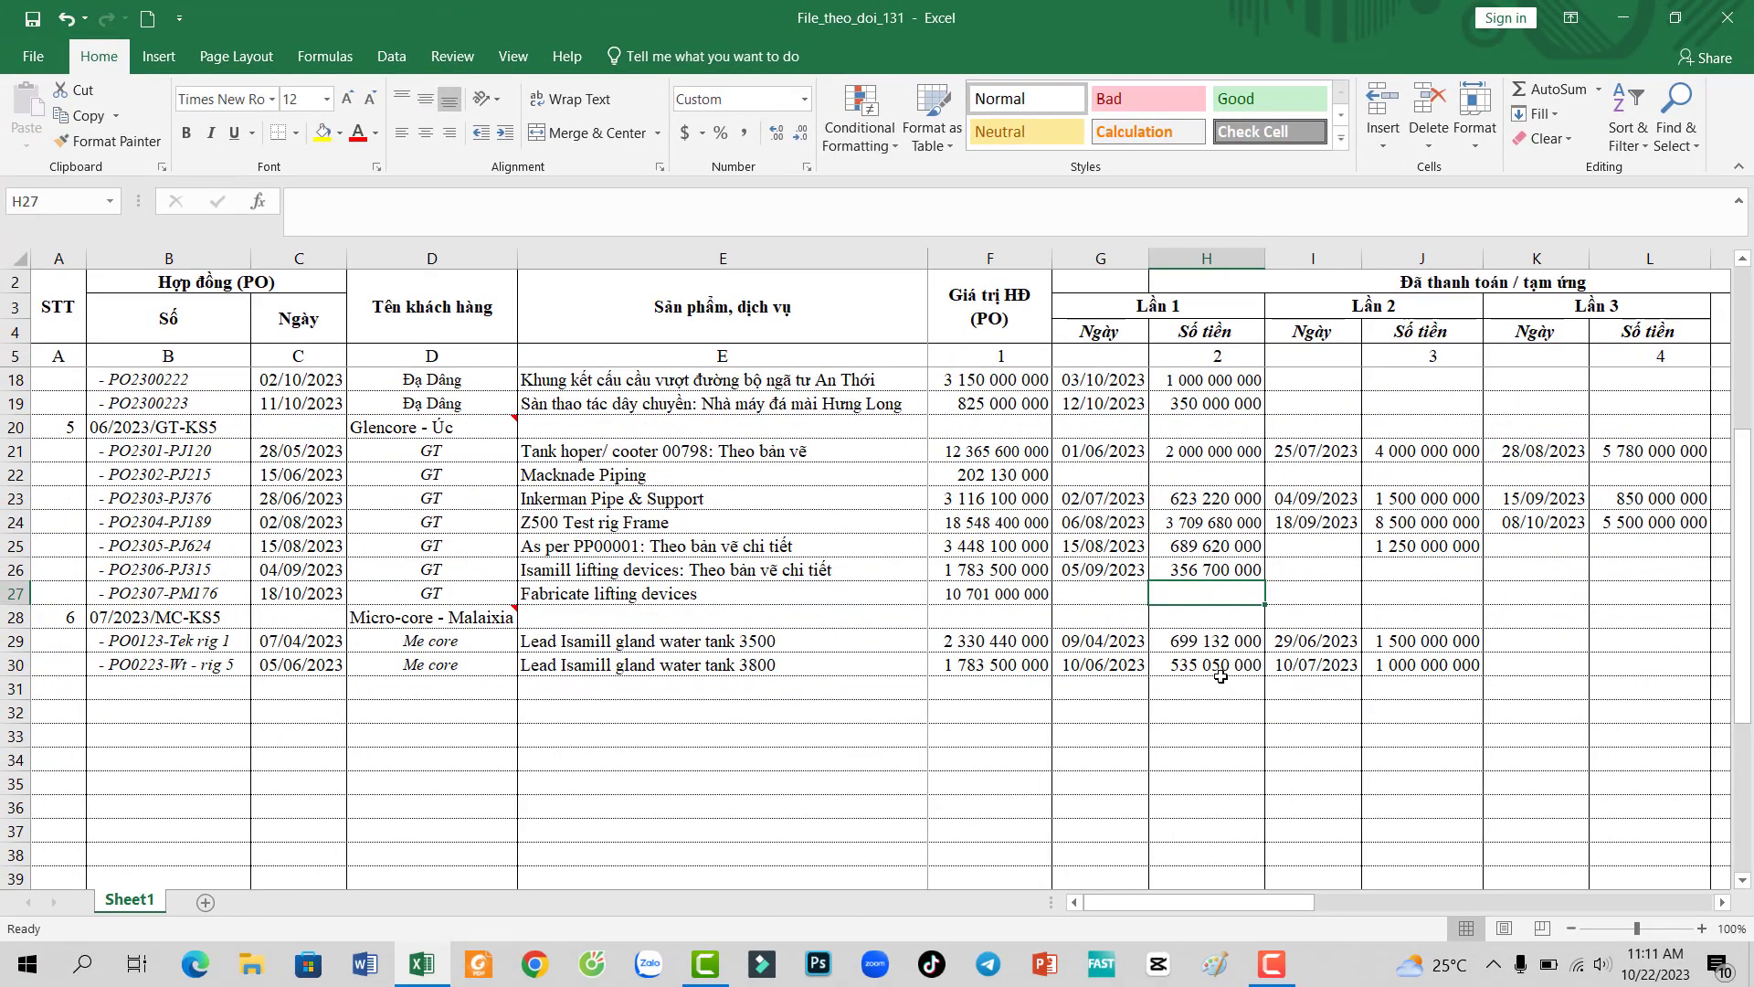
# Scroll down to the totals row and back, then bring October plan columns R–X into view
pyautogui.scroll(-1, 1220, 676)
pyautogui.scroll(-1, 1221, 676)
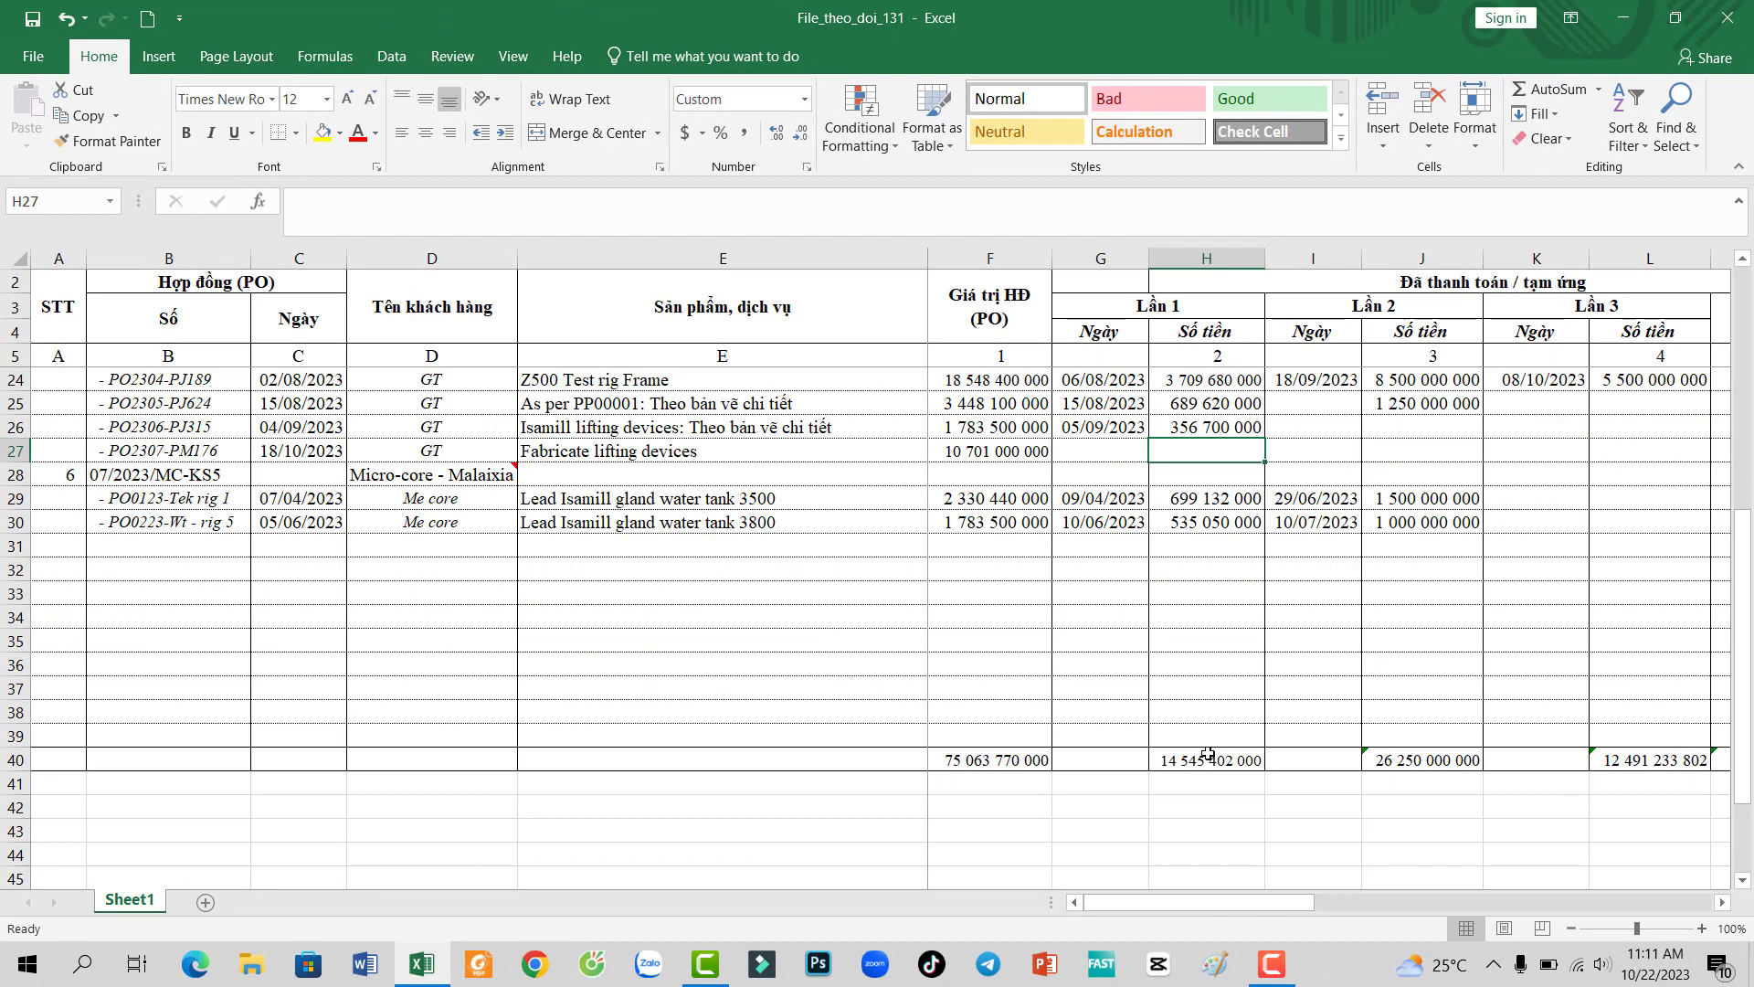
pyautogui.scroll(6, 1211, 722)
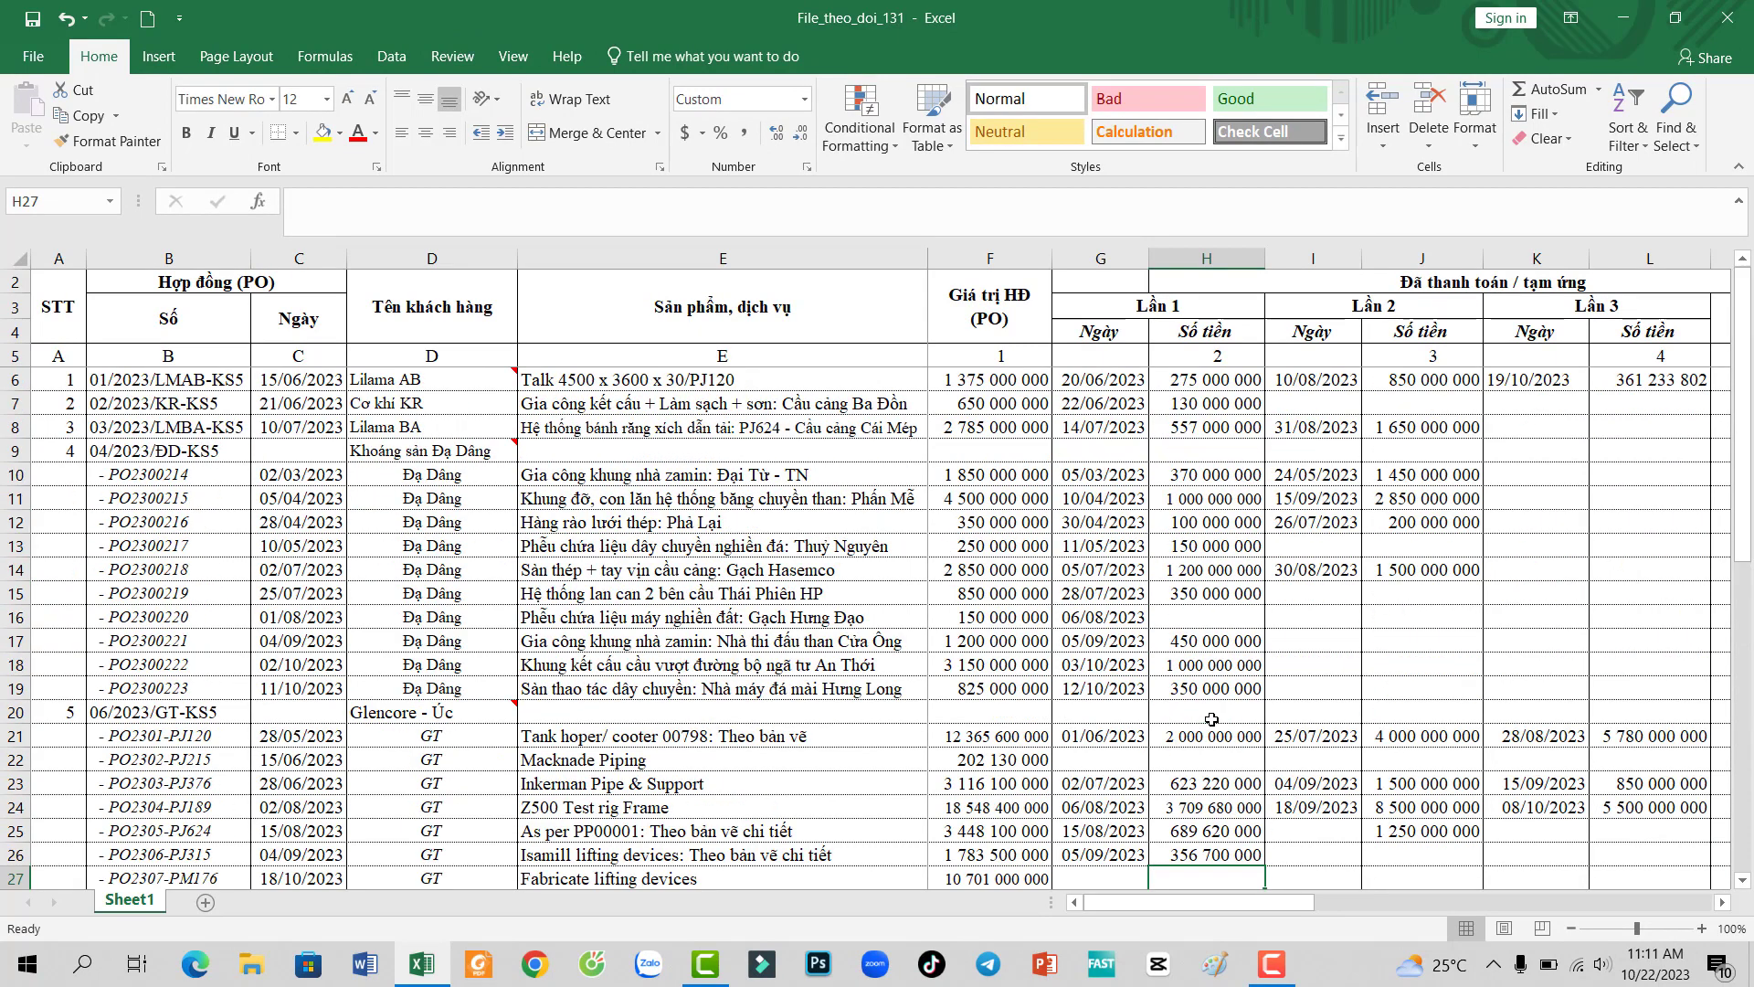
pyautogui.moveTo(1202, 905); pyautogui.dragTo(1632, 925)
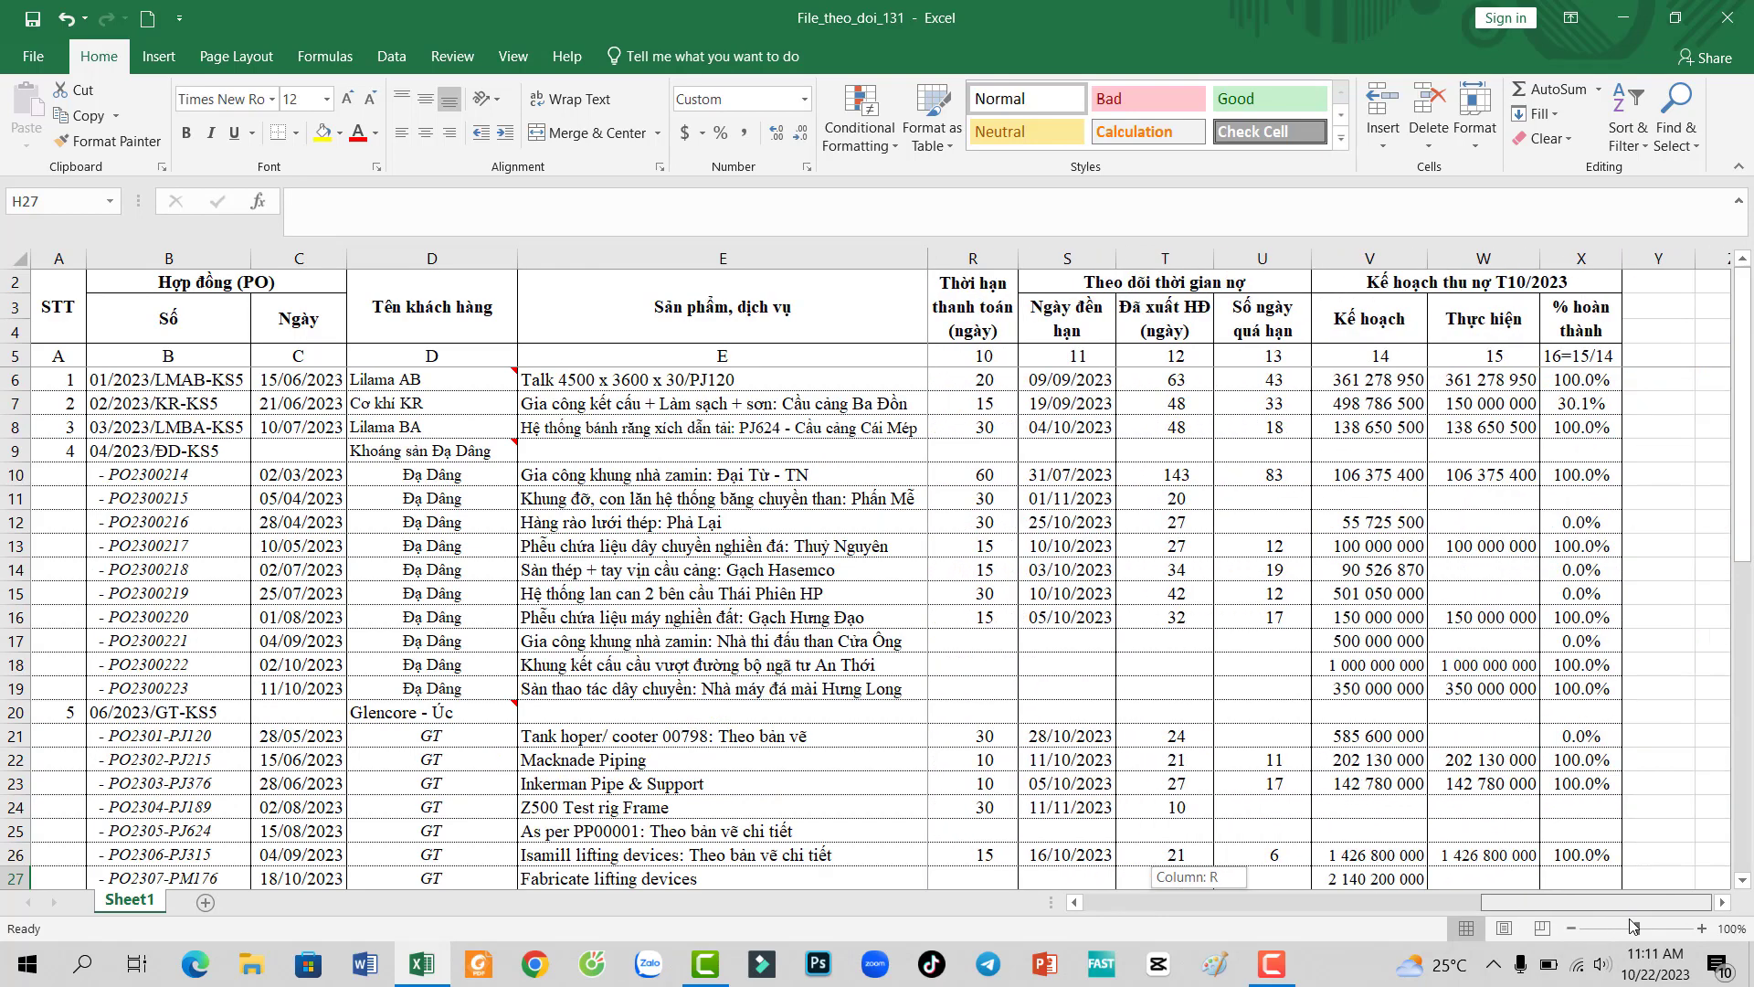
pyautogui.moveTo(1633, 926); pyautogui.dragTo(1632, 926)
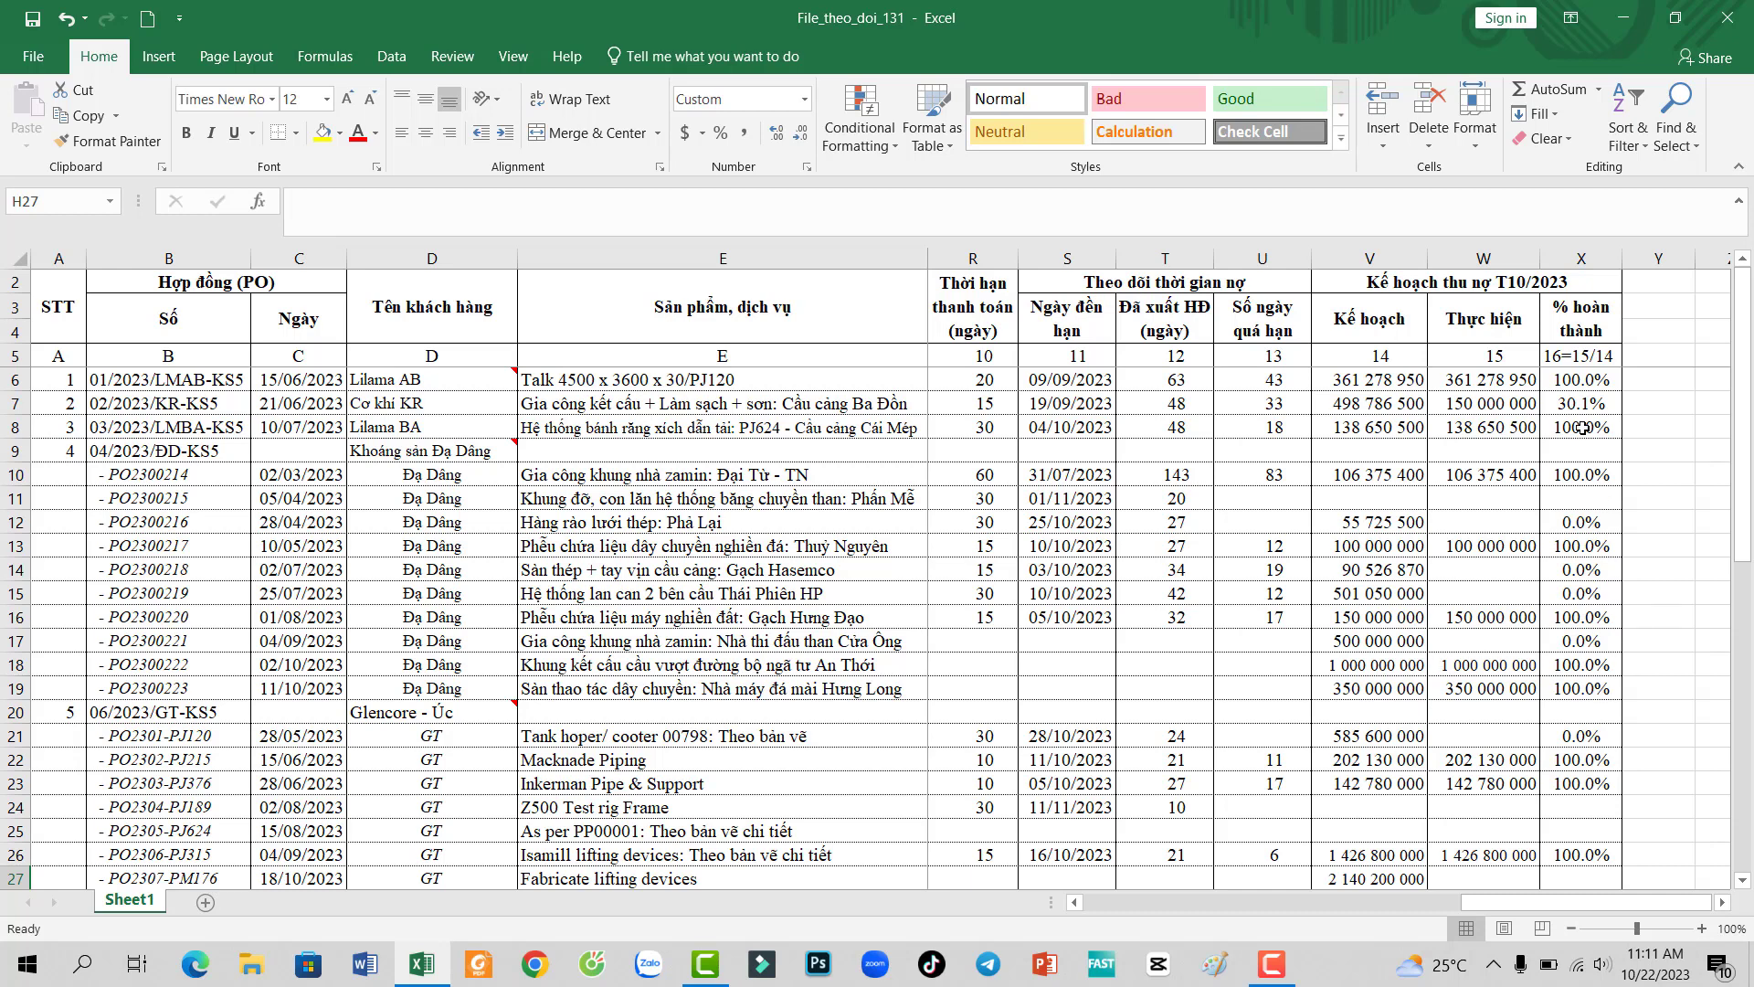
# Review October plan and actual totals in row 40, then scroll back to column F and the top
pyautogui.scroll(-3, 1509, 680)
pyautogui.scroll(-1, 1509, 681)
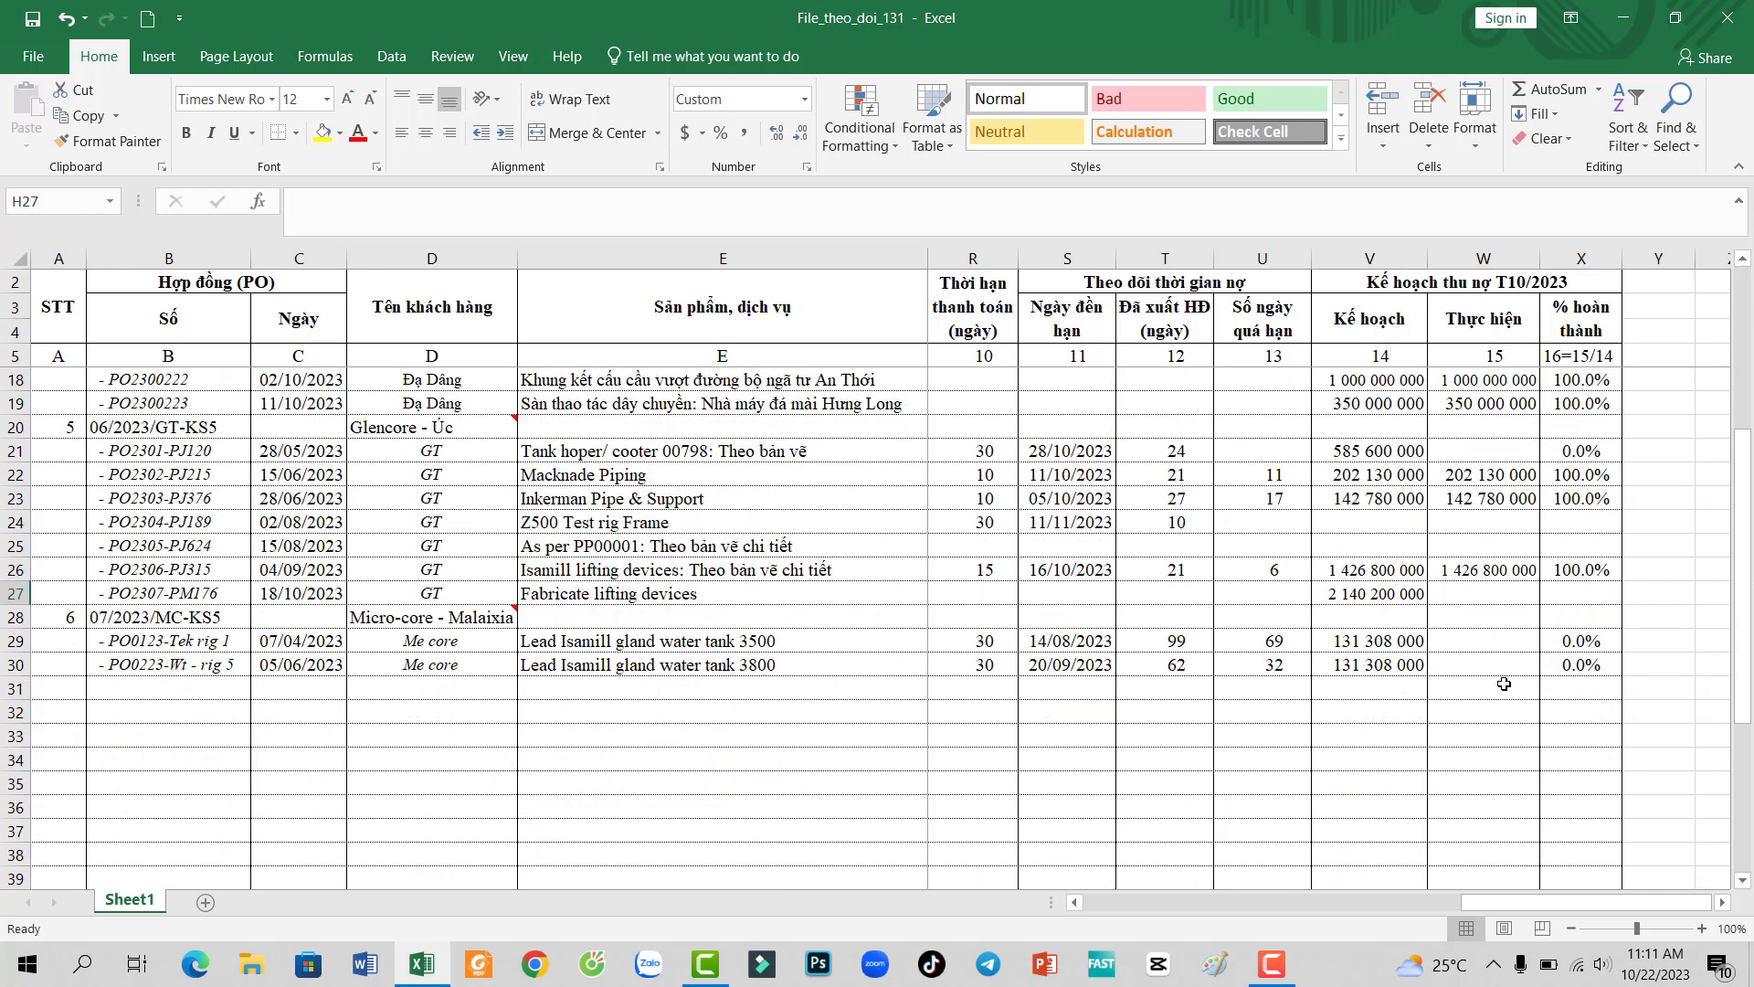
pyautogui.scroll(-1, 1502, 647)
pyautogui.scroll(-2, 1407, 722)
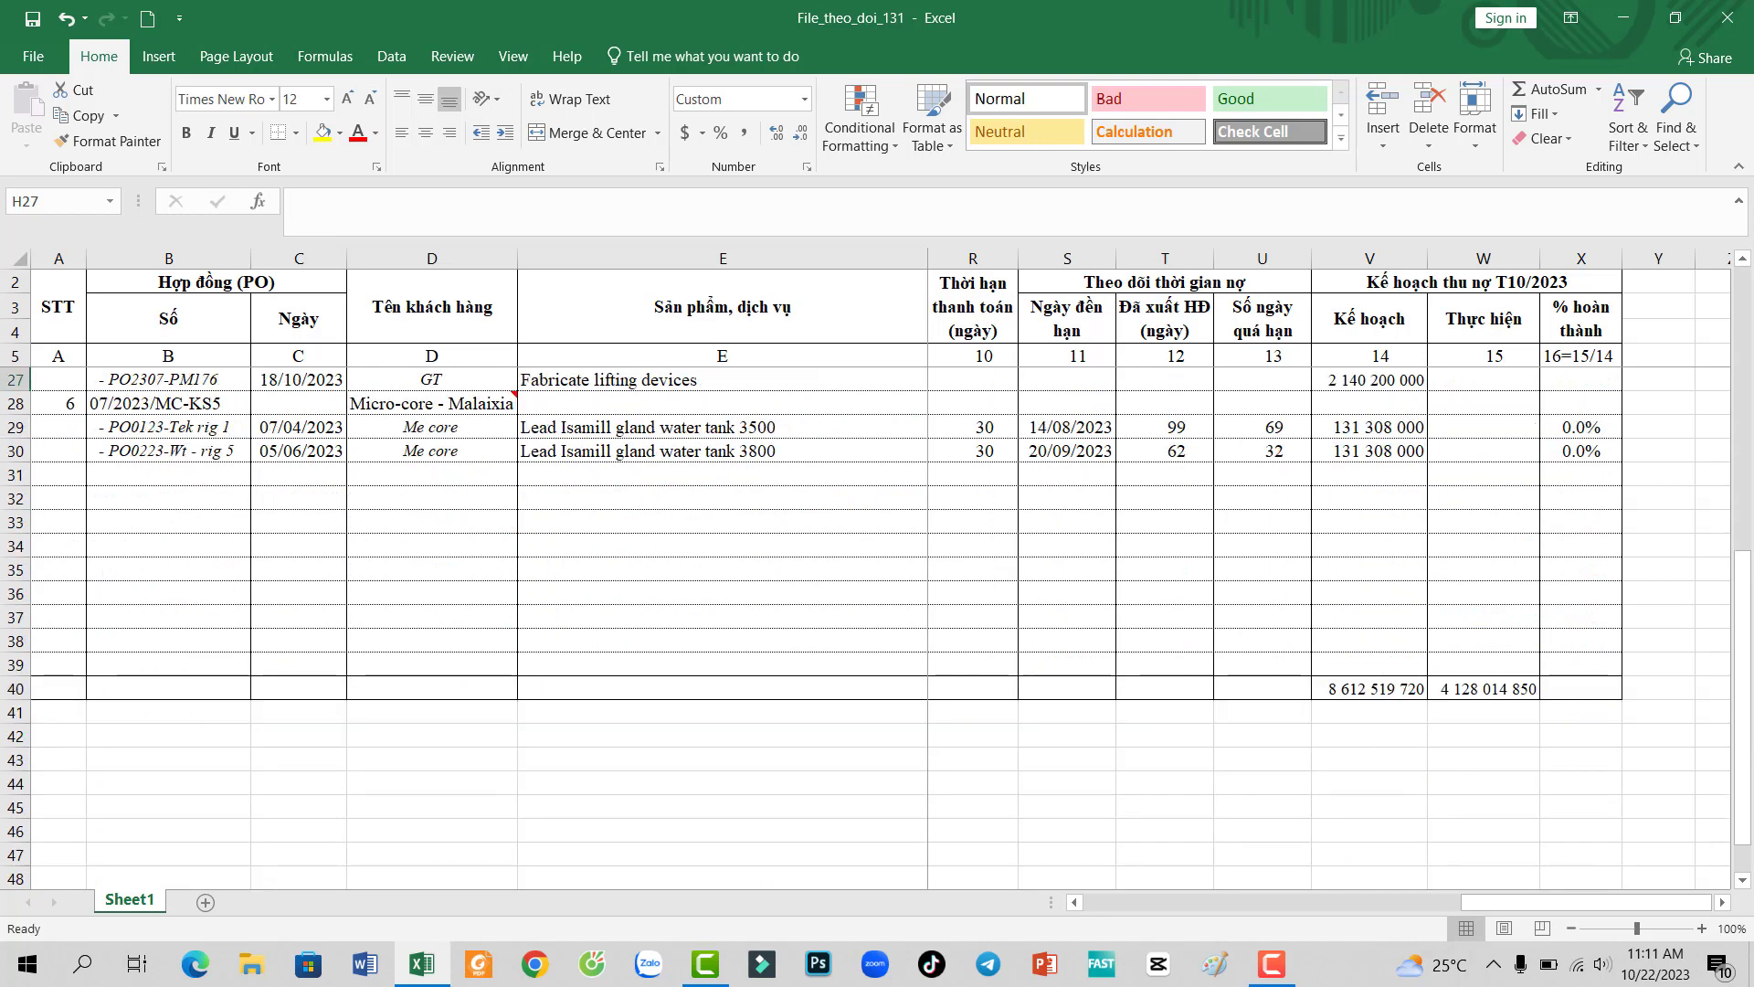
pyautogui.moveTo(1564, 902); pyautogui.dragTo(1122, 904)
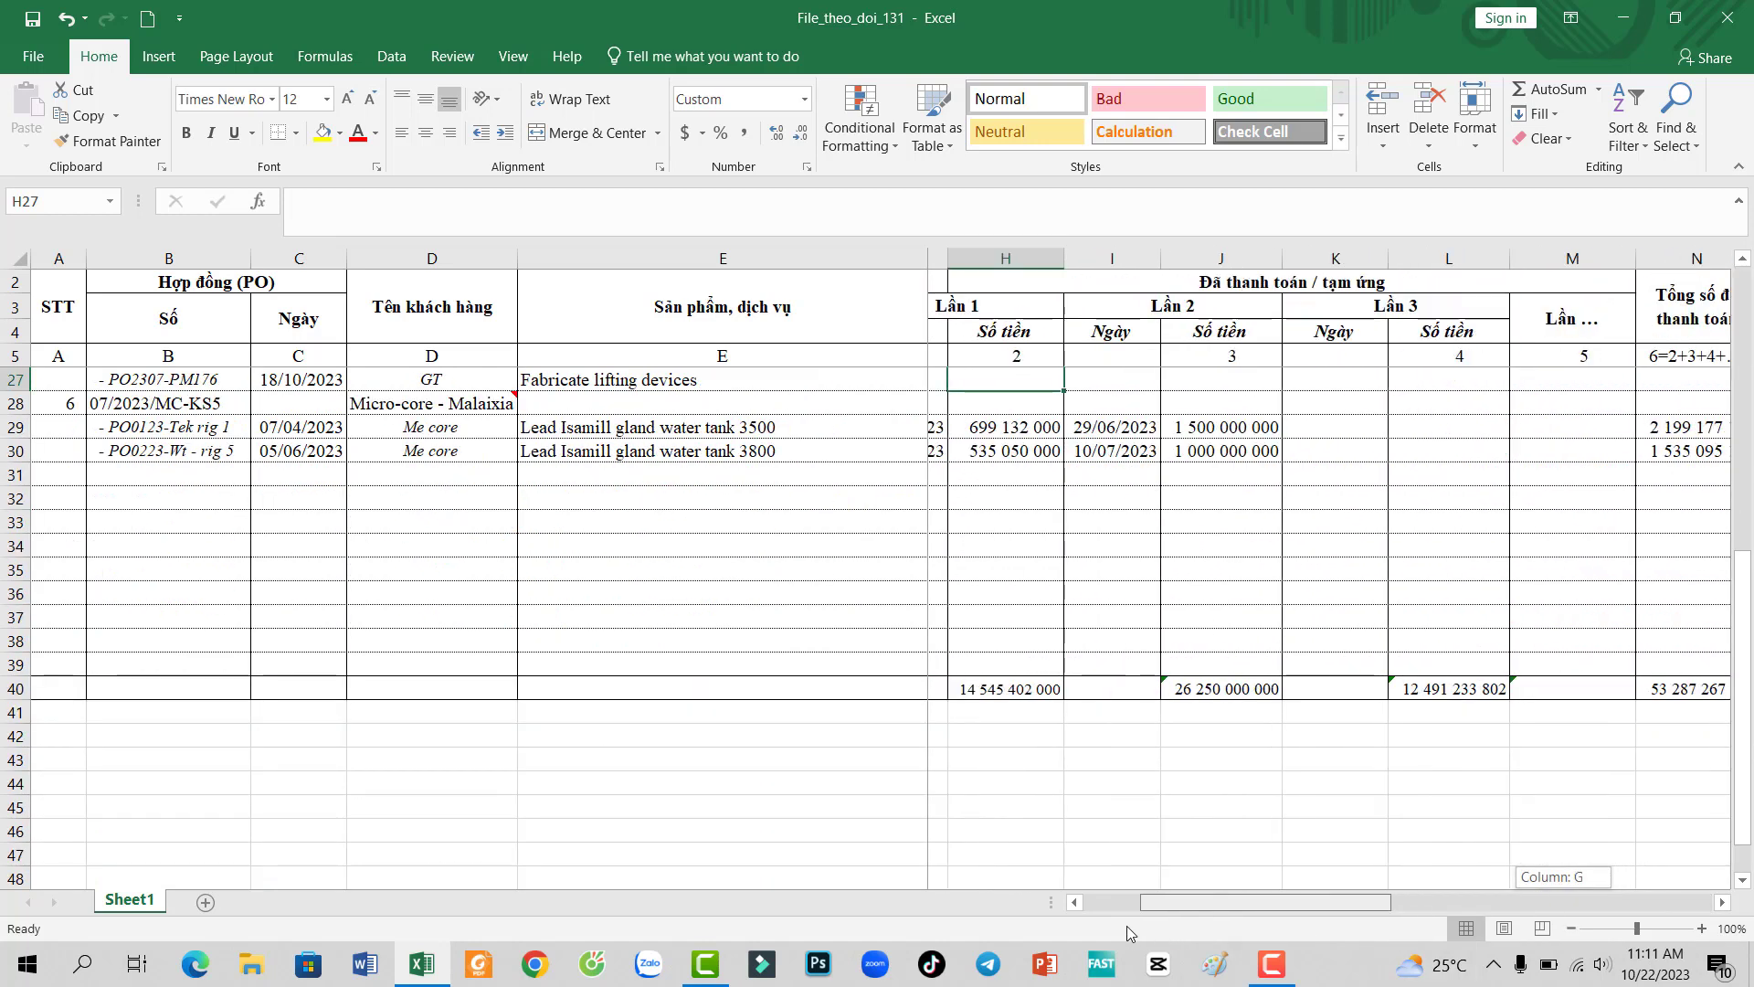
pyautogui.scroll(5, 1092, 650)
pyautogui.scroll(2, 1091, 650)
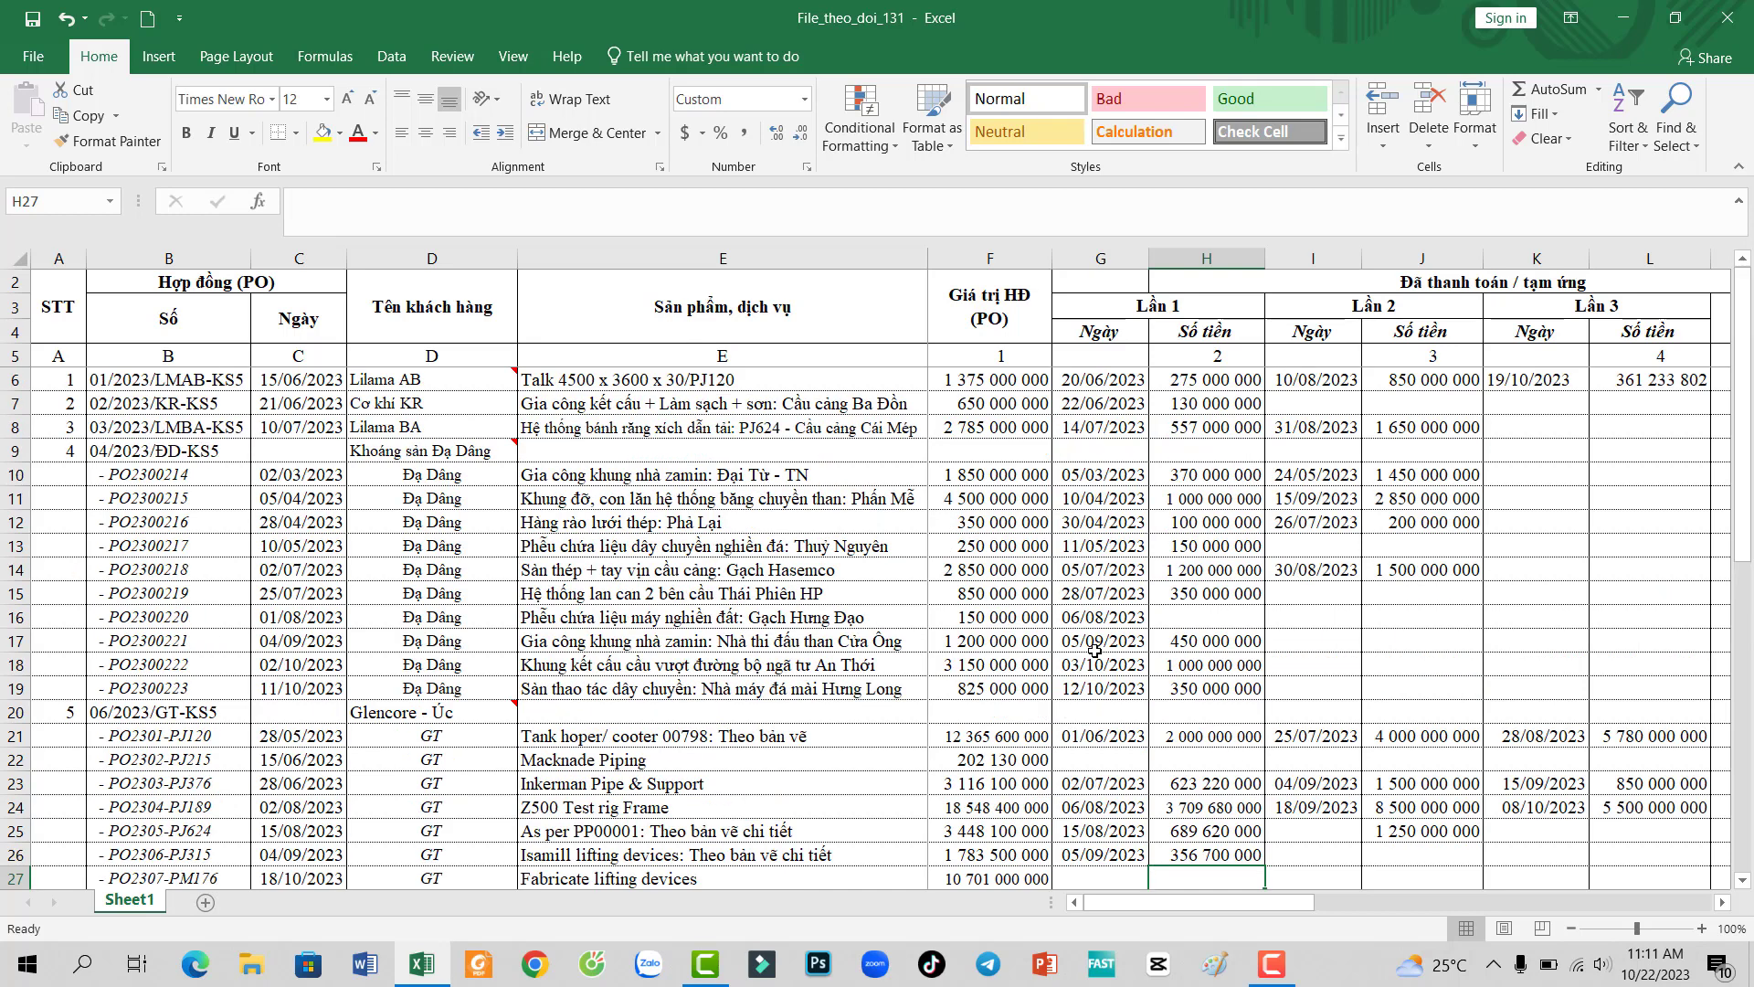